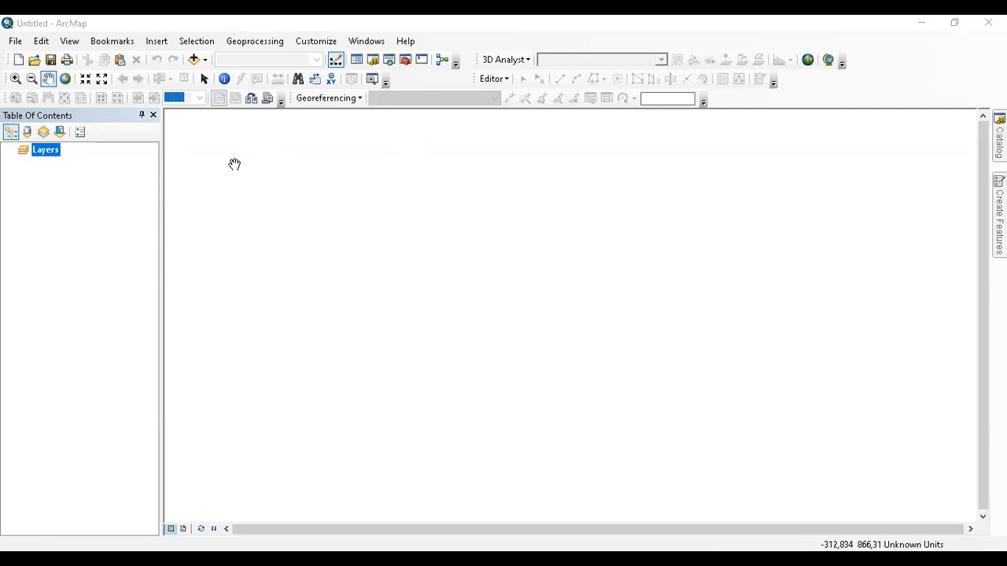
left_click(204, 61)
left_click(226, 92)
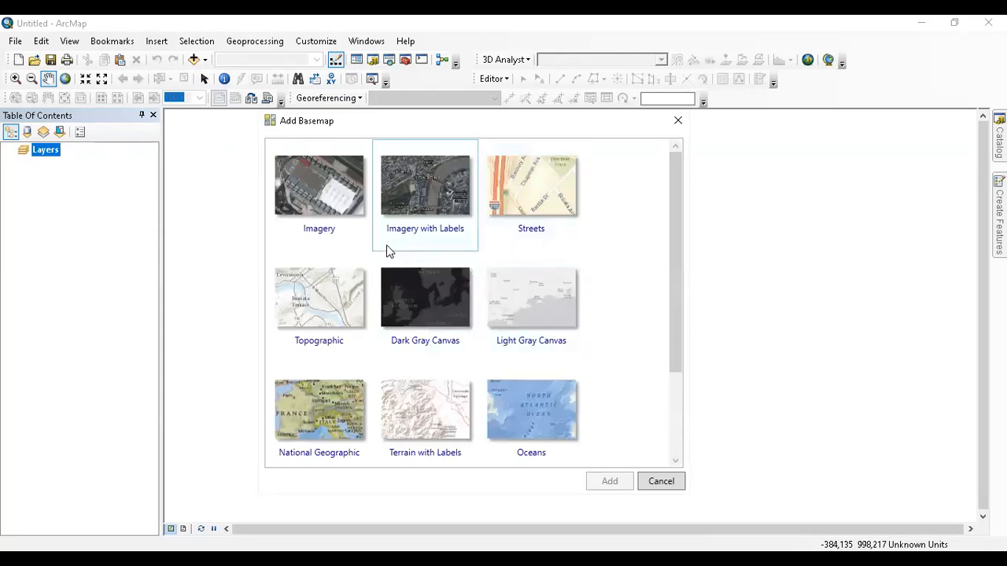
left_click(338, 209)
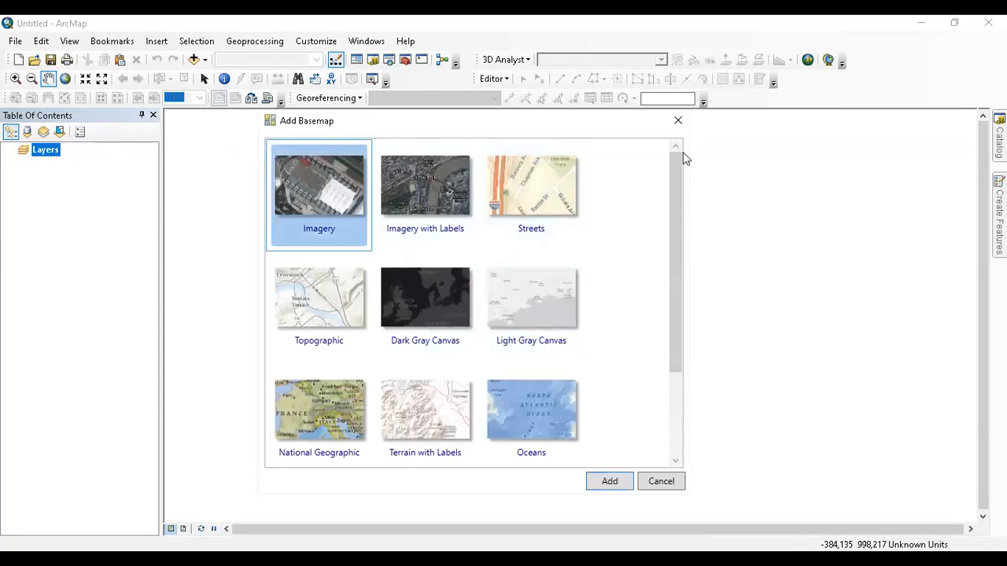
left_click(677, 120)
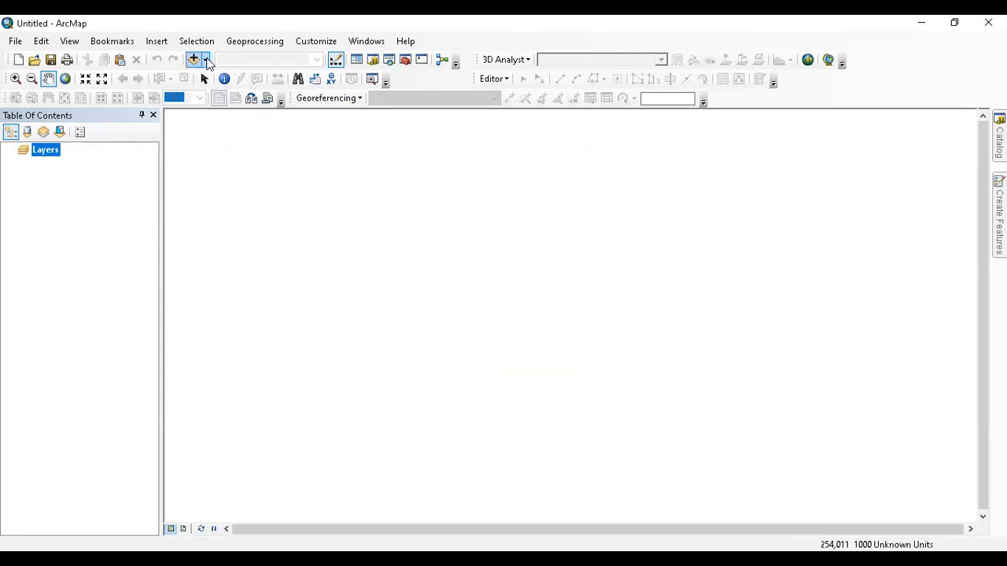
Add the Imagery basemap to the map and zoom to the extent of the Basemap layer
left_click(206, 61)
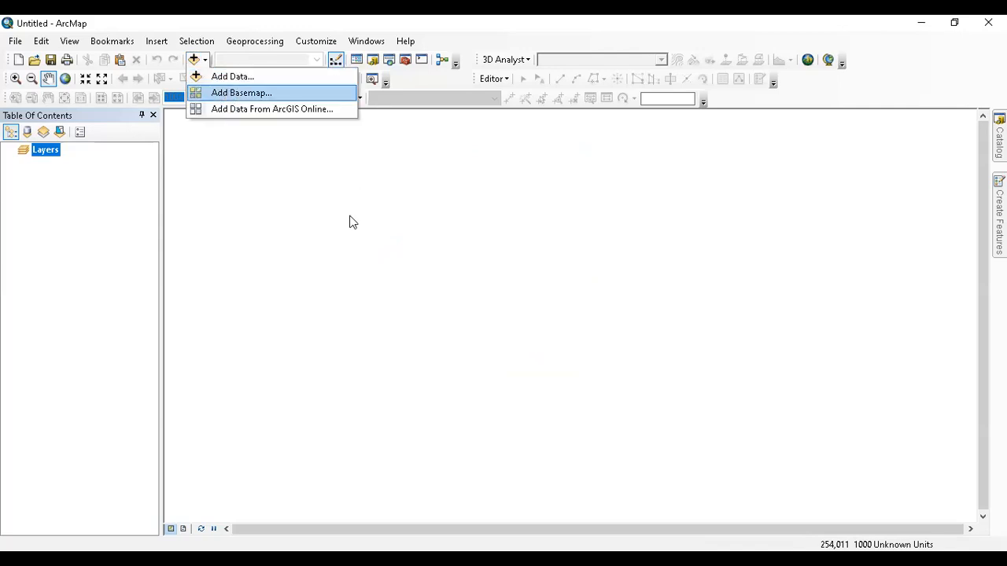
key("Return")
left_click(321, 207)
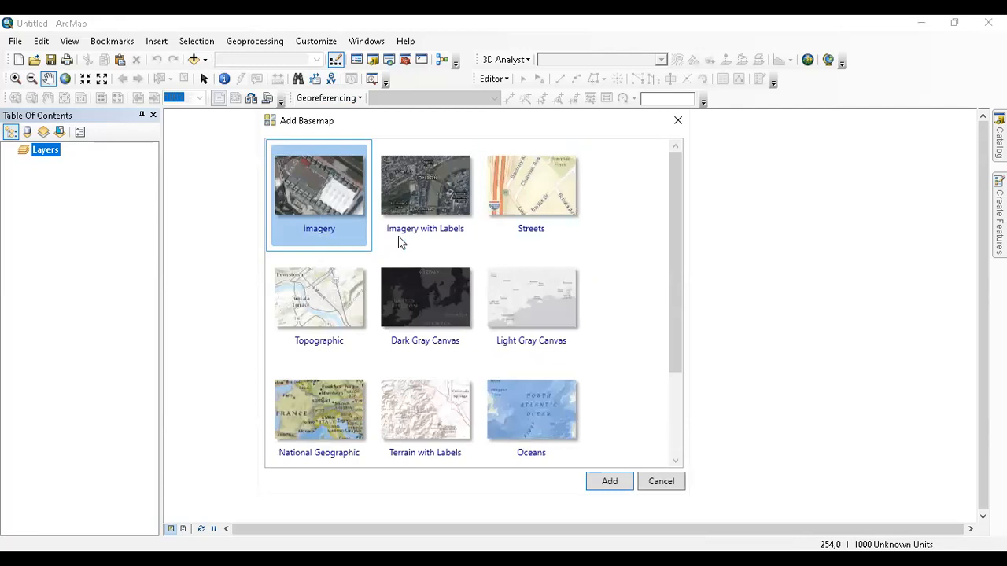
left_click(607, 480)
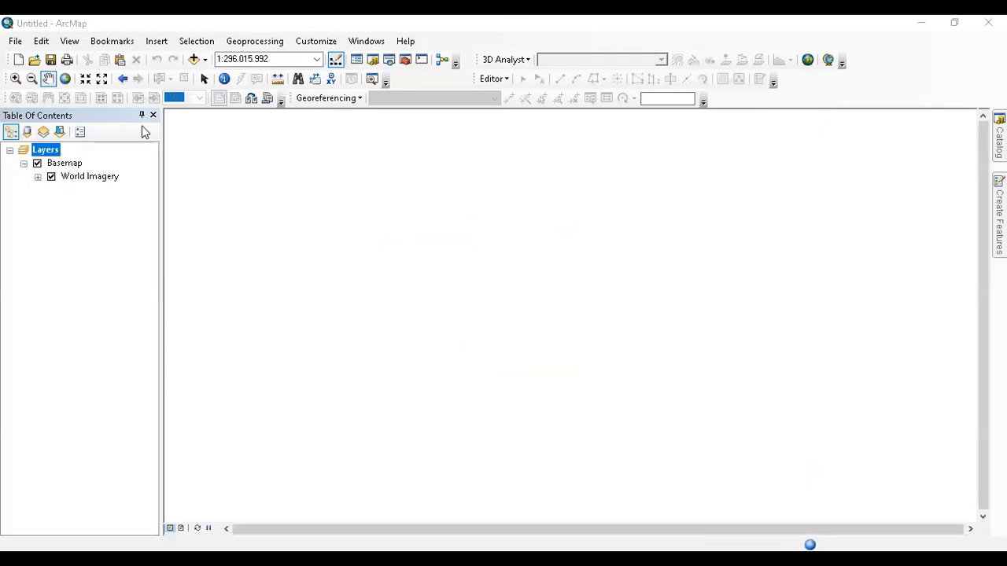
left_click(79, 164)
right_click(80, 164)
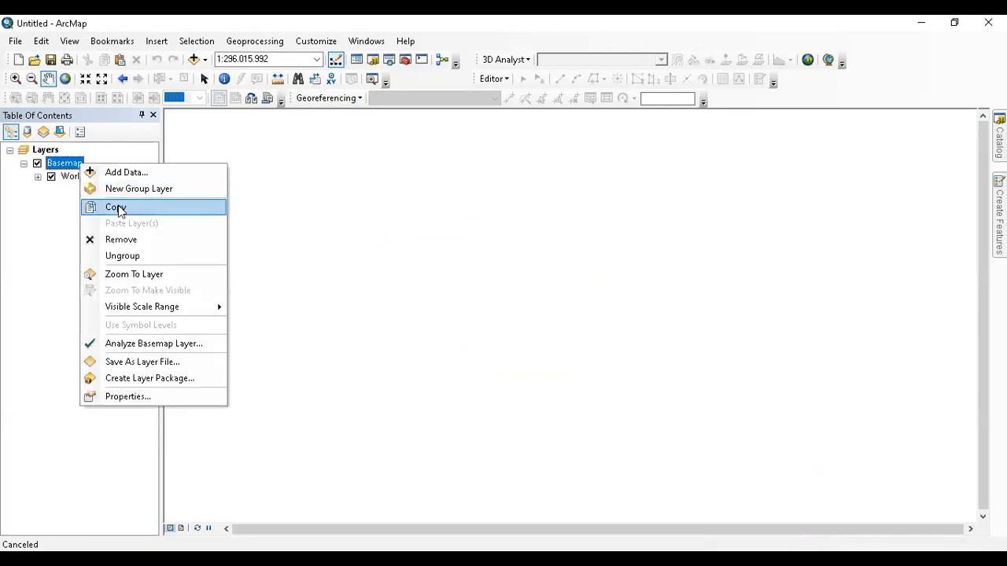
left_click(131, 275)
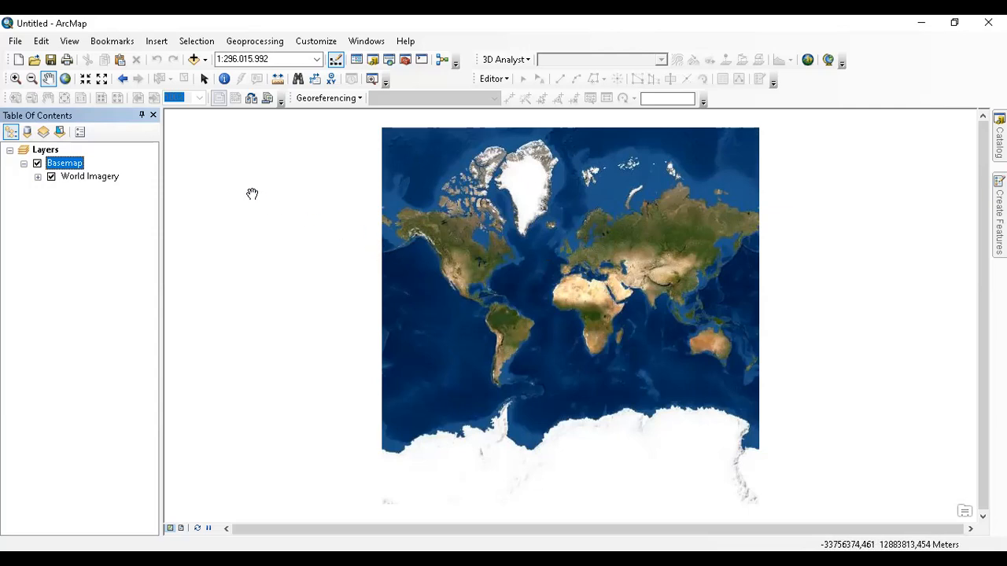
left_click(59, 152)
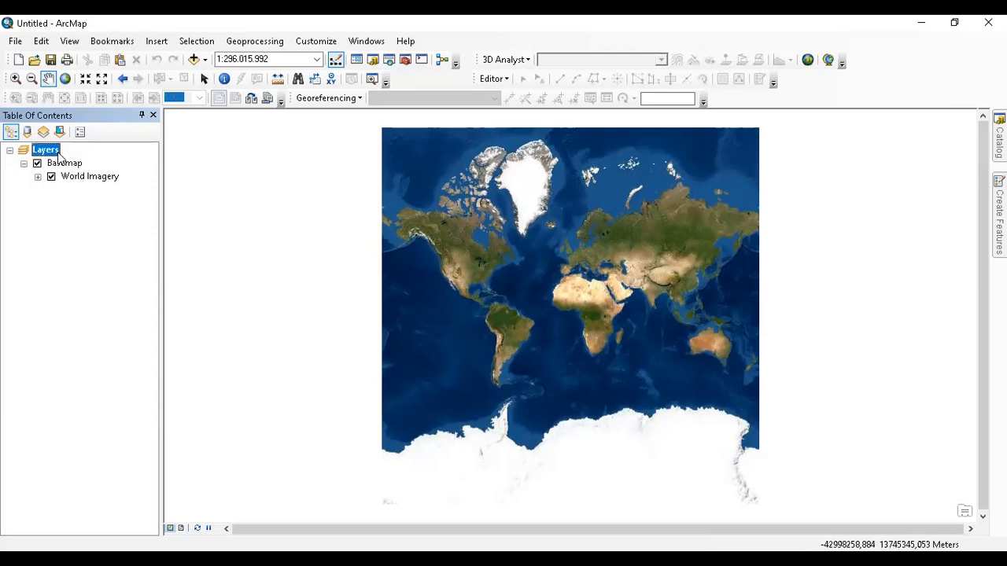
right_click(59, 152)
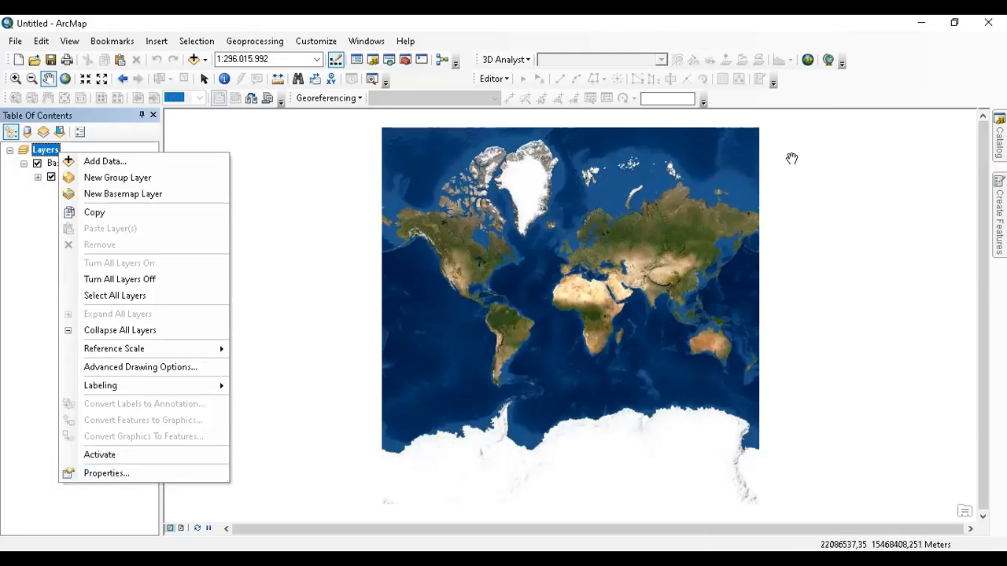
left_click(868, 97)
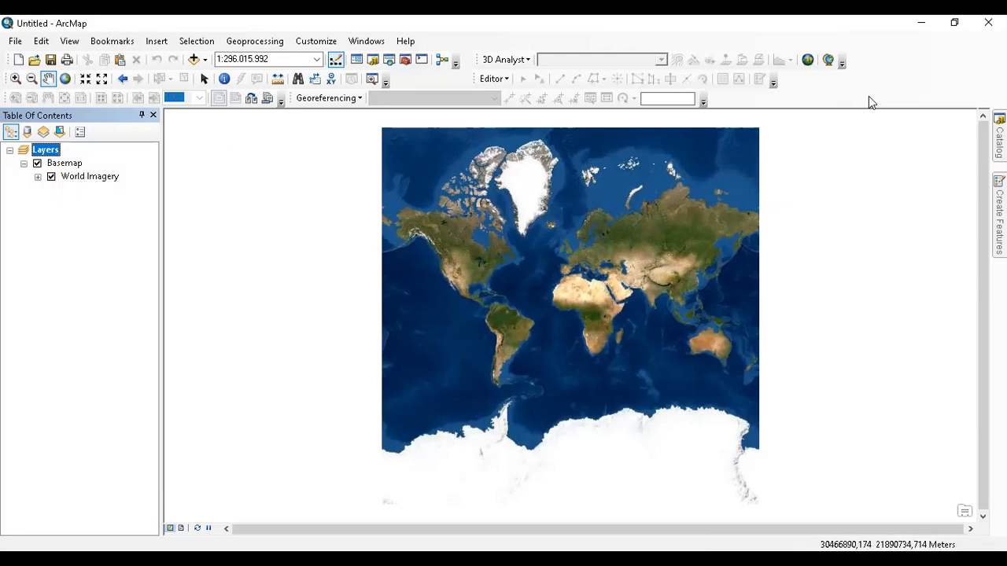
Set the Layers data frame's coordinate system to WGS 1984 Web Mercator (auxiliary sphere)
right_click(55, 155)
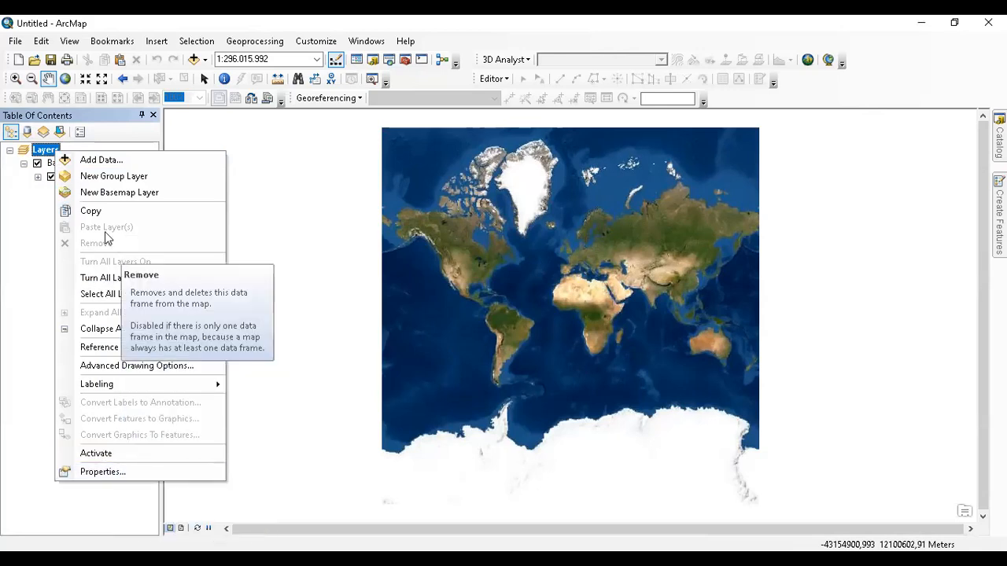
left_click(41, 153)
right_click(41, 153)
left_click(117, 469)
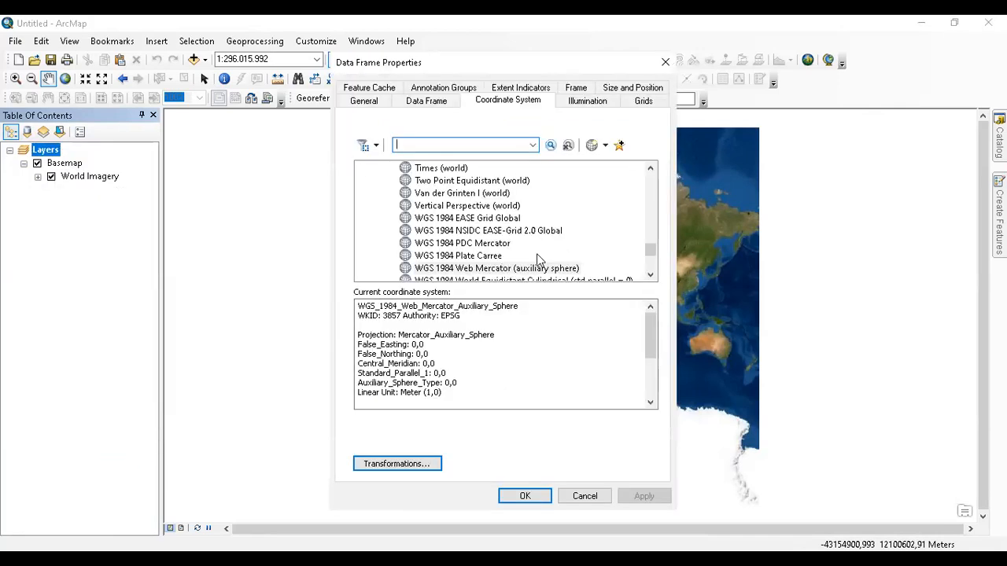
scroll(538, 260, "down", 1)
left_click(553, 230)
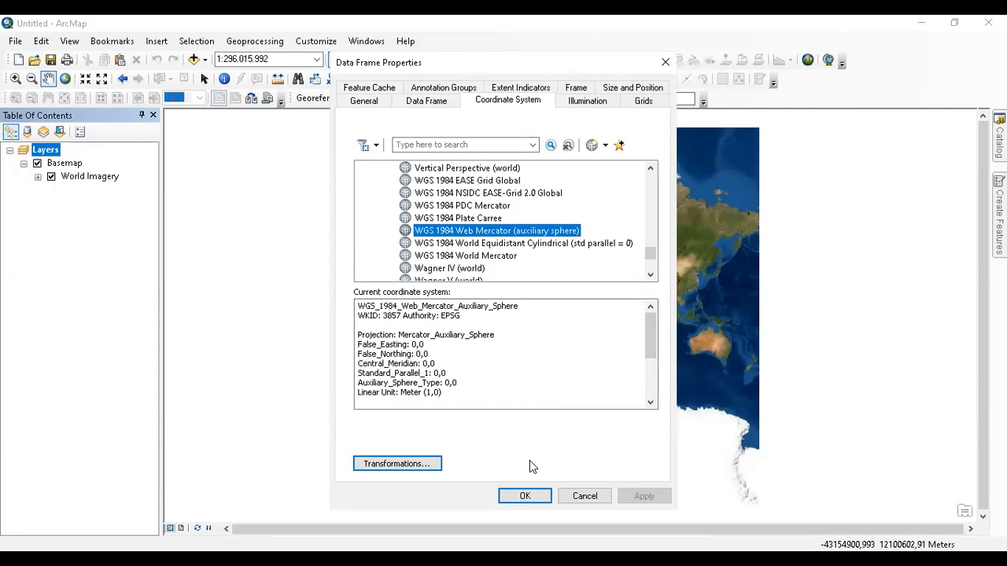
left_click(524, 494)
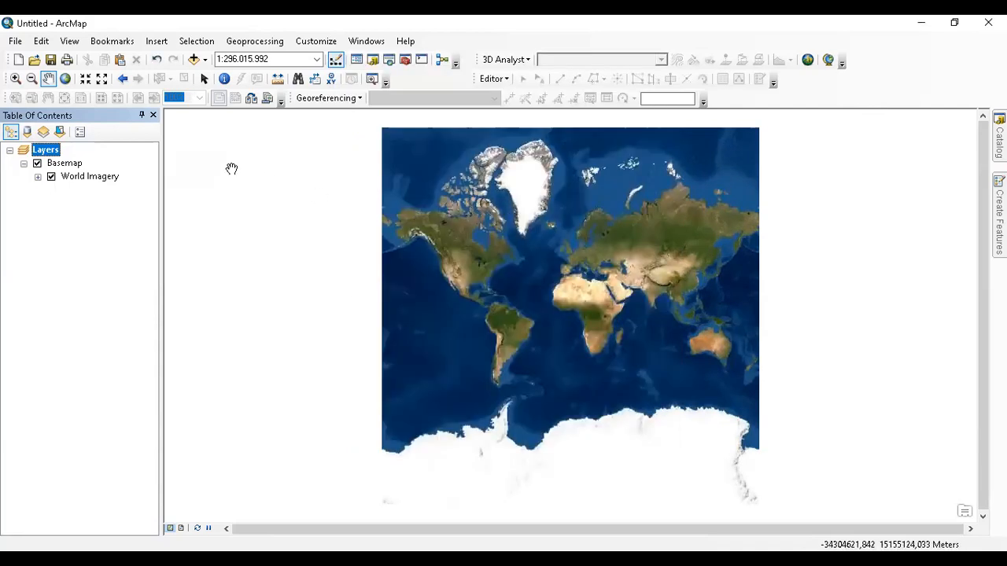
Open the Layers data frame's properties and look through the World group of projected coordinate systems
double_click(58, 152)
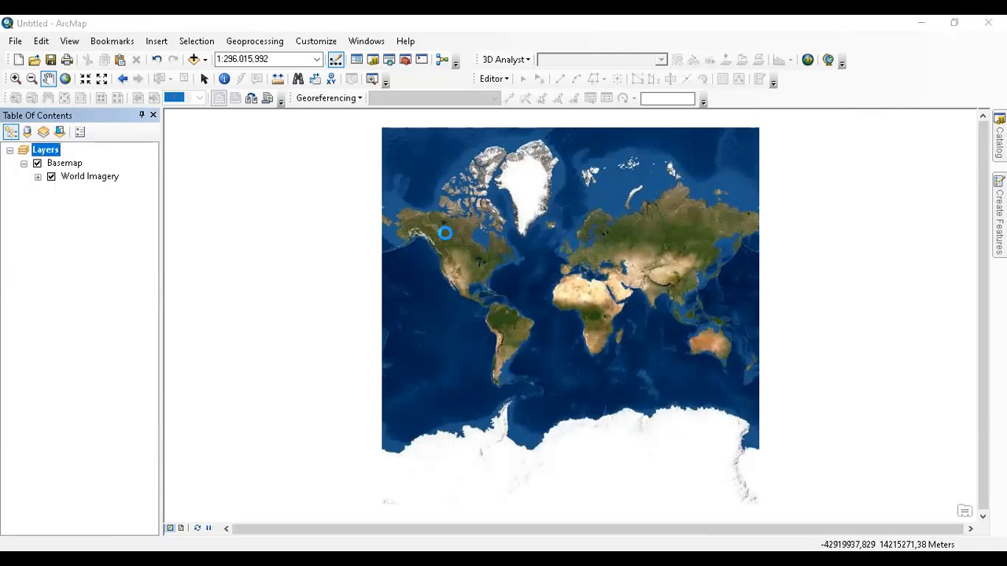
scroll(524, 236, "down", 2)
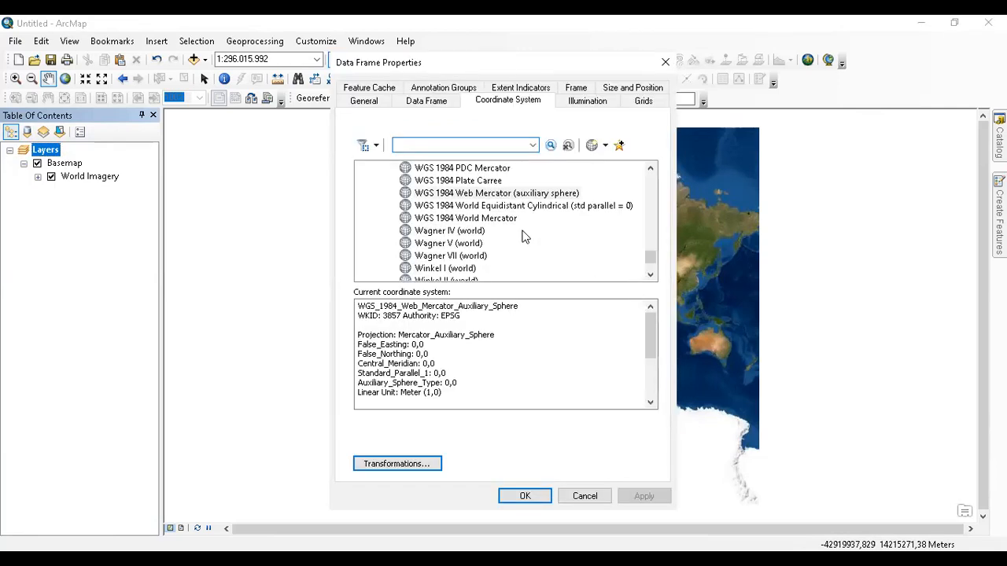
scroll(525, 236, "down", 2)
scroll(524, 236, "up", 3)
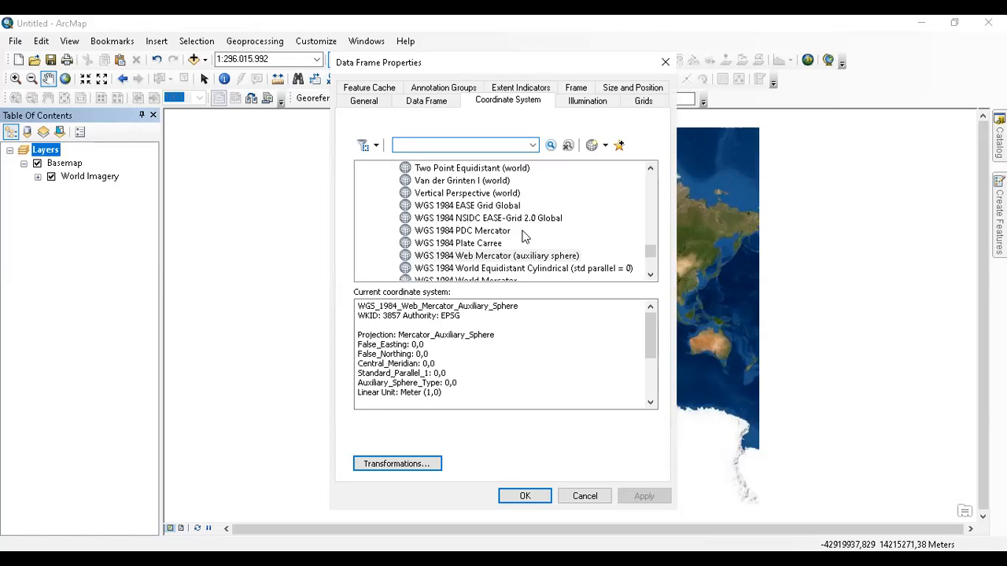
scroll(525, 236, "up", 2)
scroll(524, 236, "up", 6)
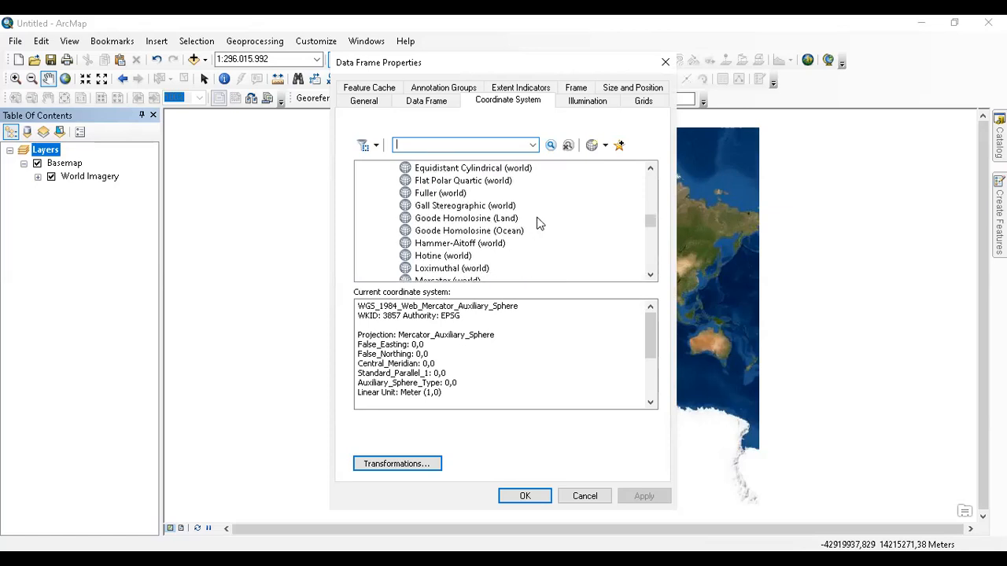
scroll(539, 225, "up", 4)
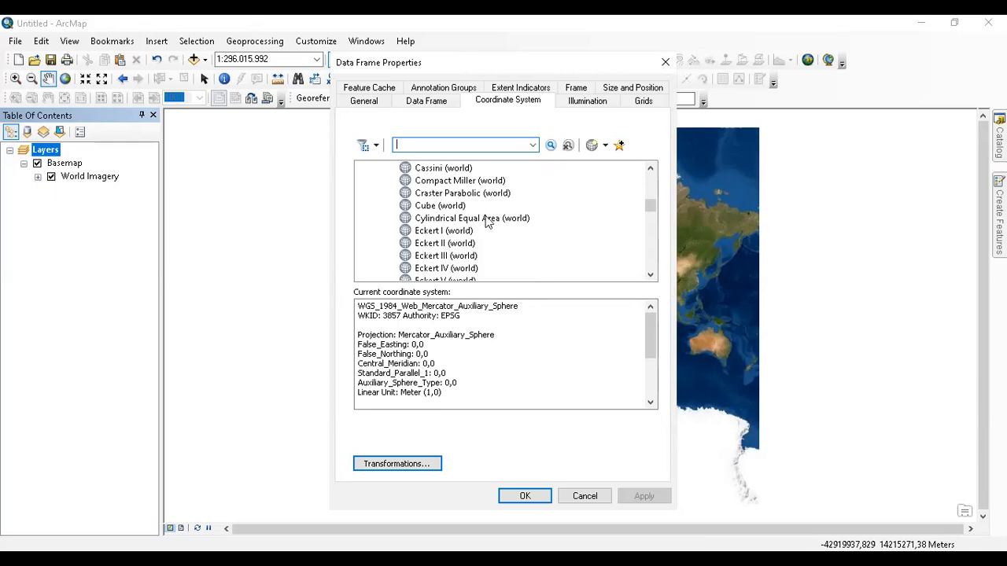
scroll(487, 222, "up", 7)
scroll(498, 227, "down", 2)
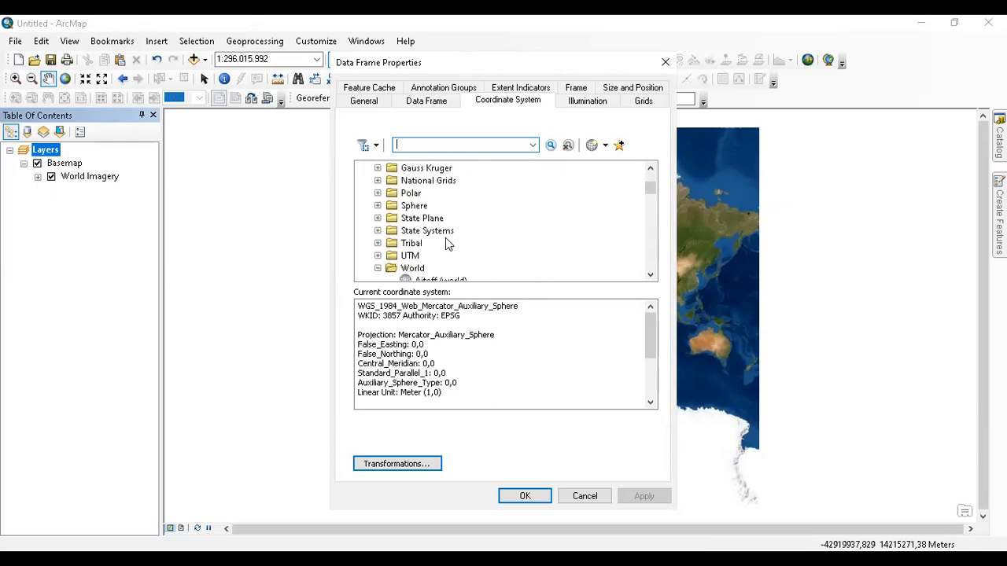
scroll(447, 244, "up", 1)
scroll(449, 244, "down", 4)
scroll(450, 247, "up", 2)
scroll(452, 244, "down", 16)
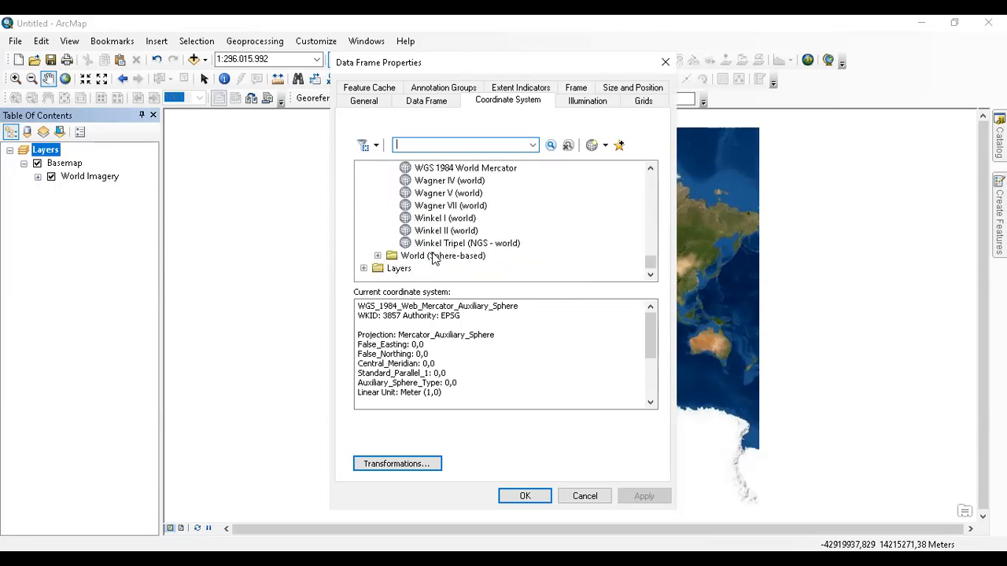
Expand the World (Sphere-based) group and look through the projected coordinate systems it offers
double_click(433, 257)
scroll(481, 228, "down", 2)
scroll(483, 227, "down", 11)
scroll(494, 235, "up", 3)
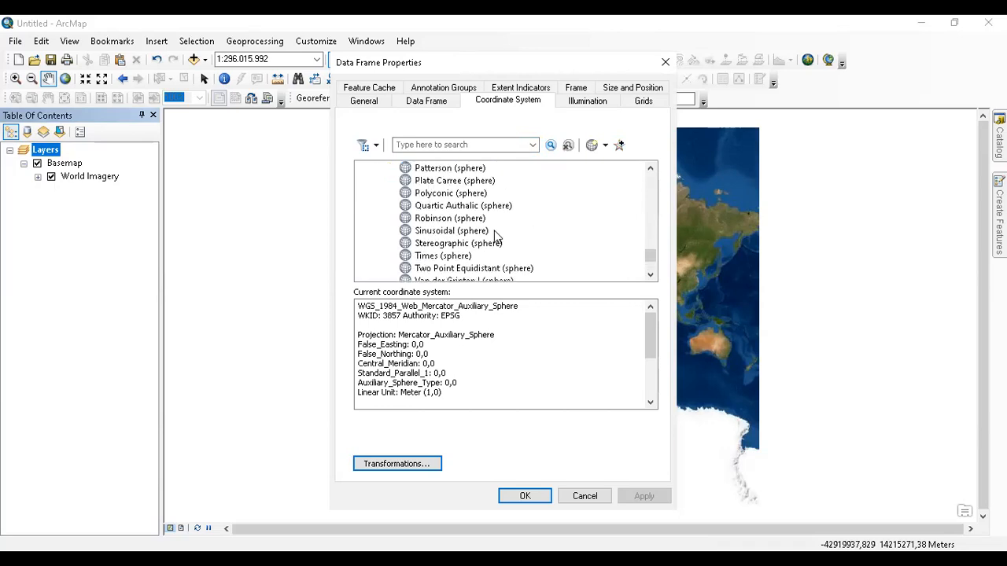
scroll(495, 236, "up", 7)
scroll(504, 243, "up", 6)
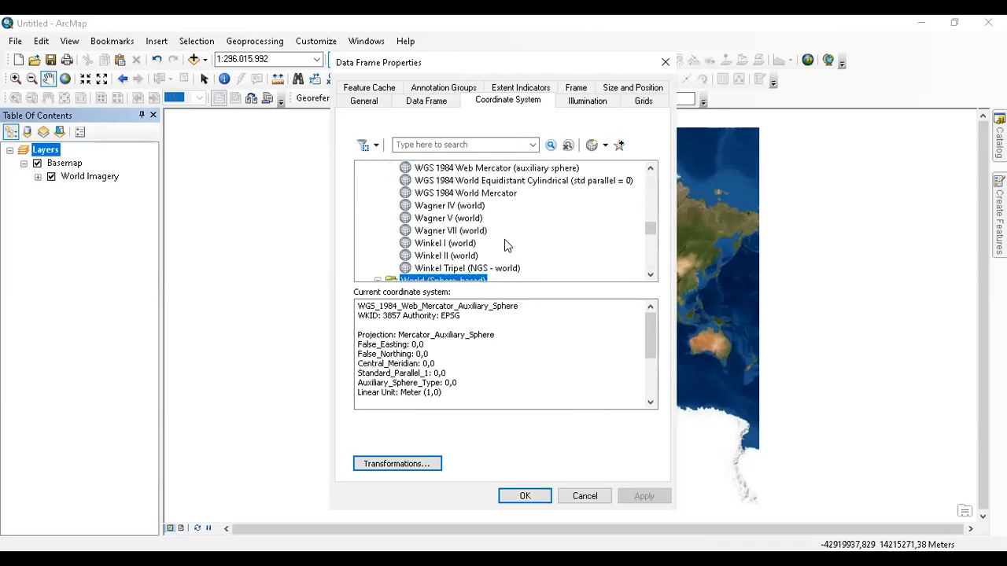
scroll(504, 243, "up", 3)
scroll(476, 229, "up", 12)
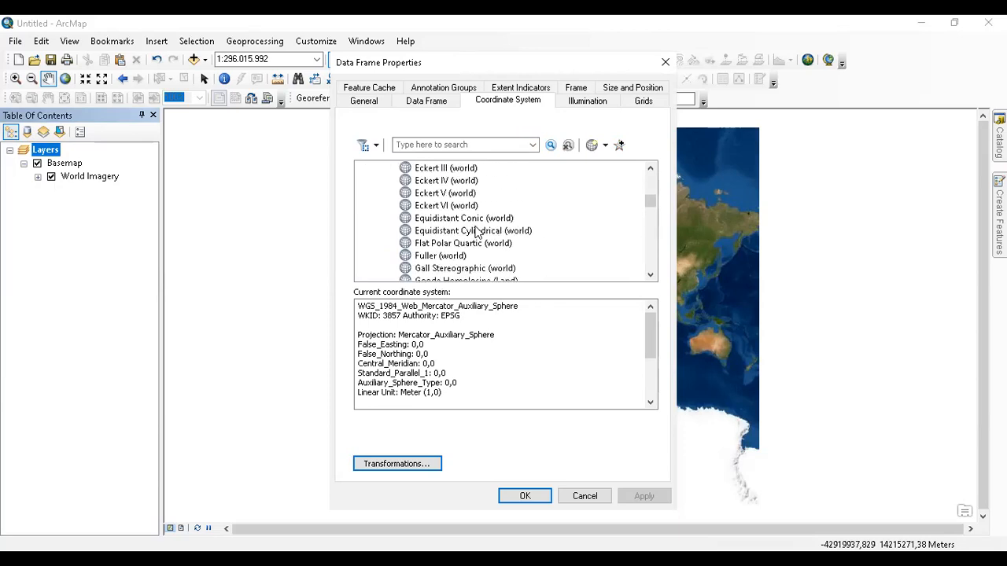
scroll(477, 229, "up", 3)
scroll(456, 240, "down", 2)
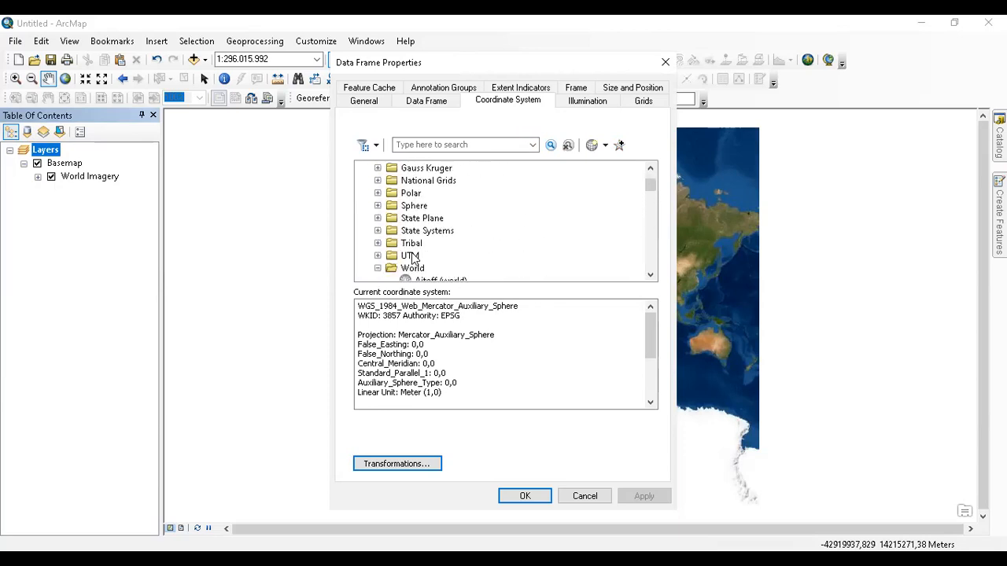
Set the data frame's coordinate system to WGS 1984 UTM Zone 49S from the UTM Southern Hemisphere group
double_click(410, 256)
scroll(464, 228, "down", 2)
scroll(465, 249, "down", 2)
scroll(439, 226, "up", 1)
double_click(435, 245)
double_click(491, 269)
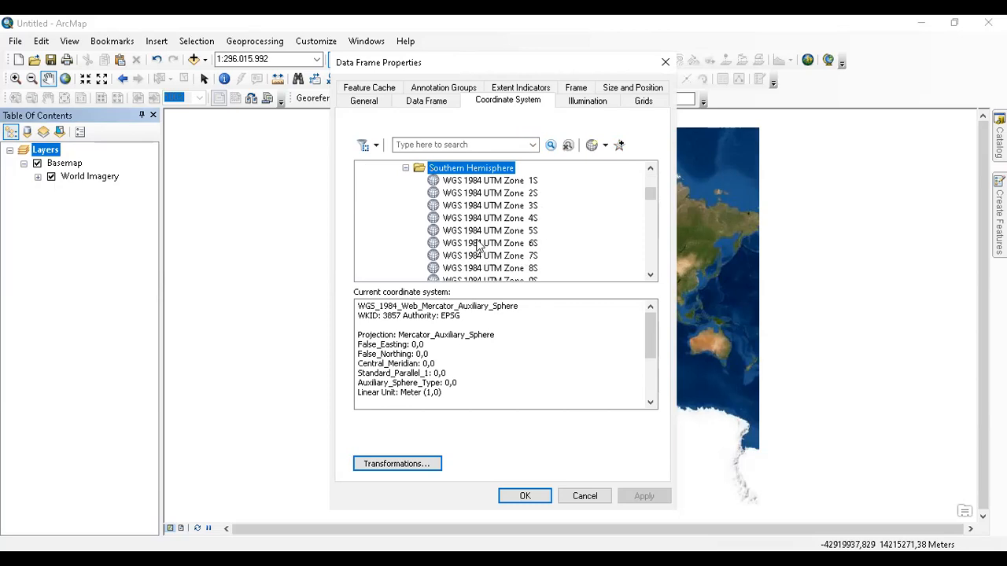
scroll(477, 247, "up", 1)
scroll(488, 242, "down", 8)
scroll(497, 239, "down", 8)
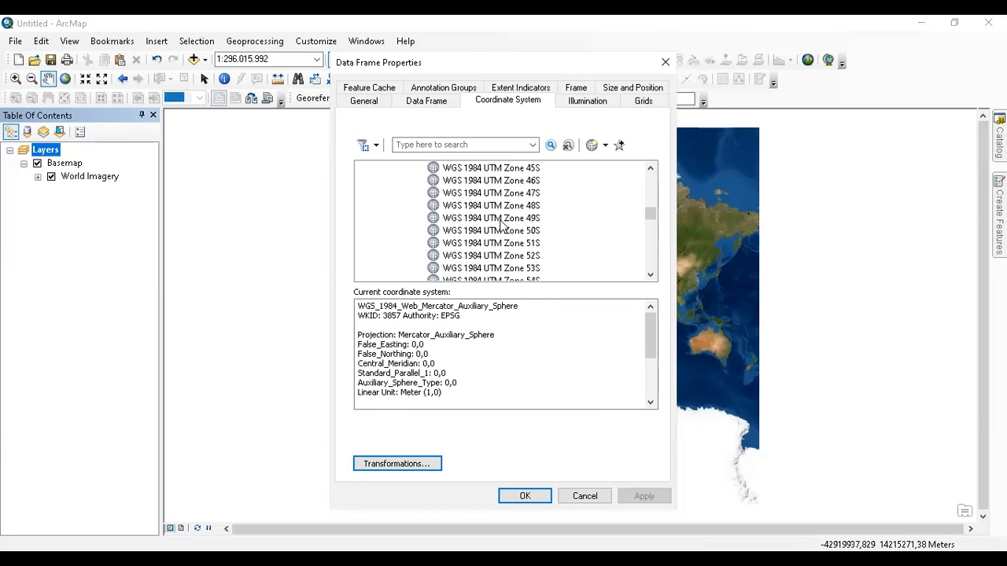
left_click(500, 220)
left_click(535, 496)
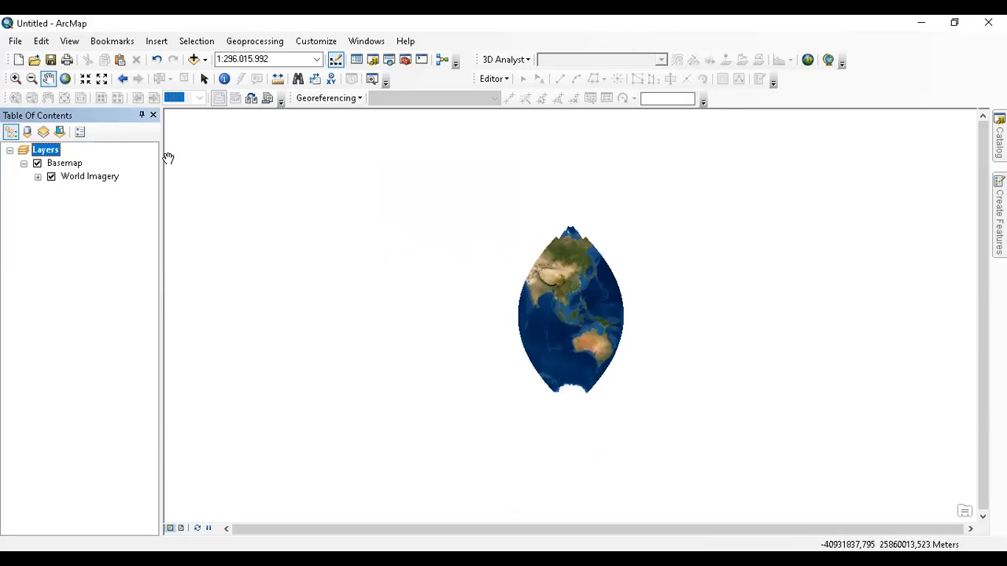
Zoom the map in on the Indonesian islands and closer on the central part of Java
left_click(15, 79)
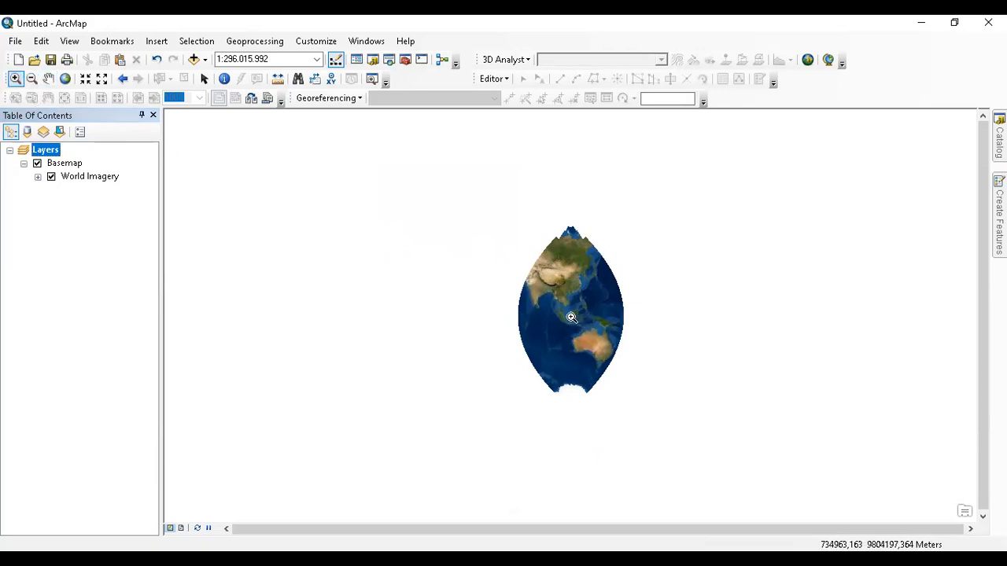
left_click_drag(562, 313, 586, 334)
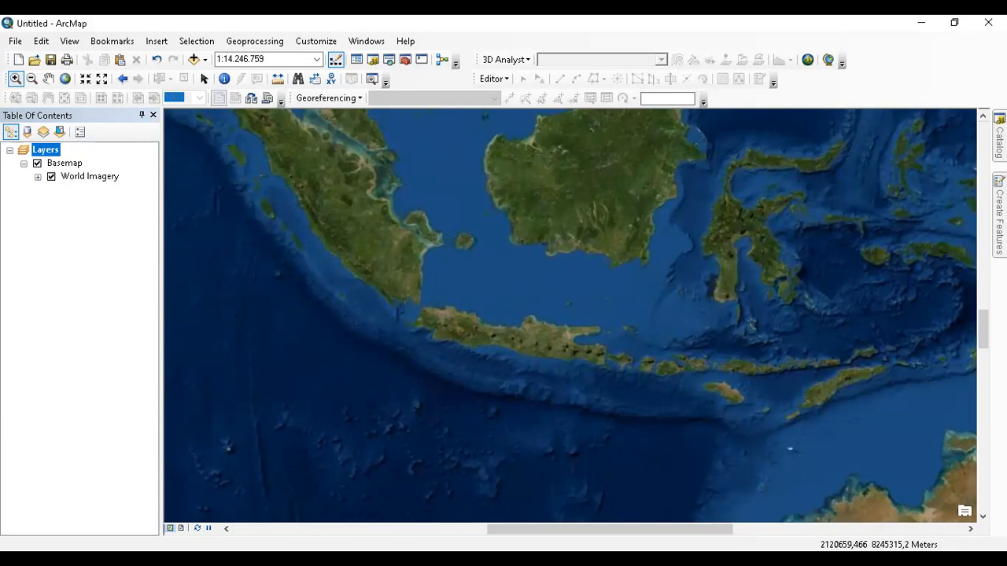
left_click_drag(499, 312, 561, 360)
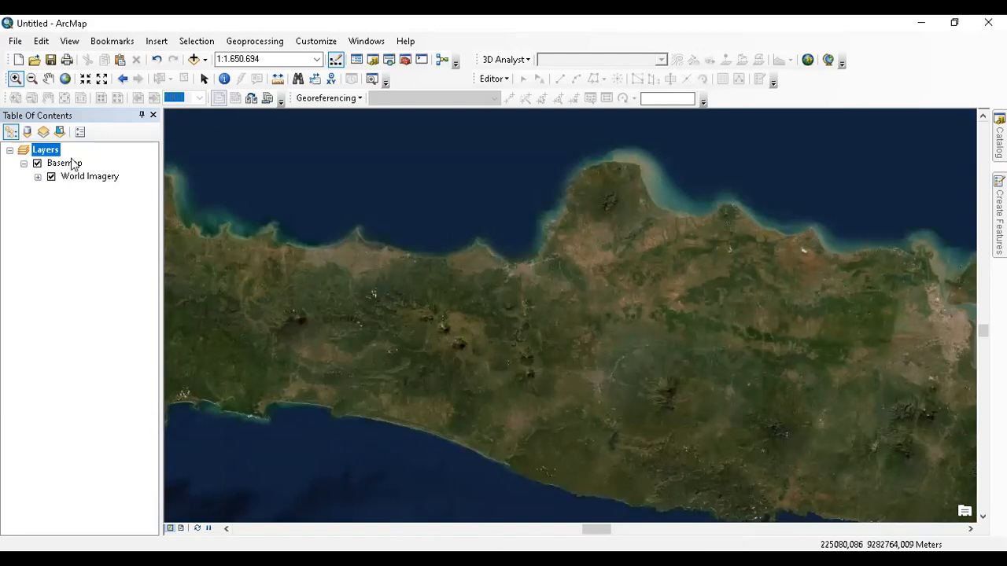
Check the data frame's current coordinate system without changing it, and zoom in on the headland and bay along Java's north coast
double_click(45, 151)
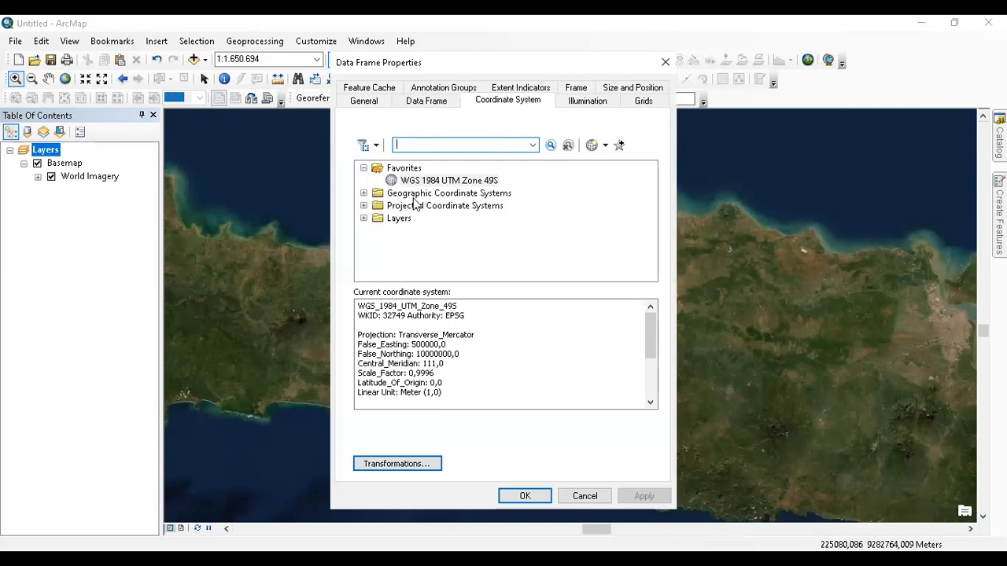
left_click(597, 495)
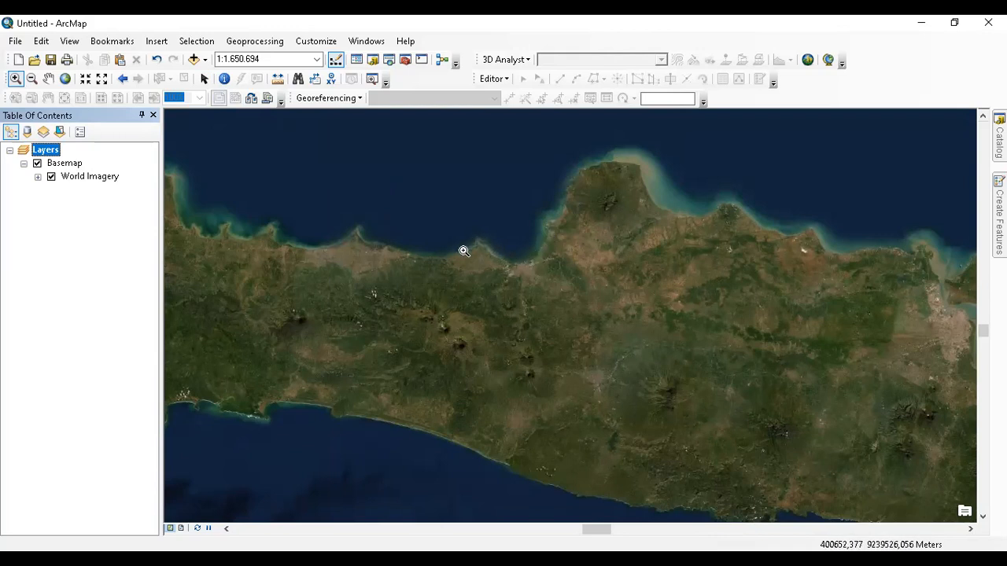
left_click_drag(455, 219, 546, 287)
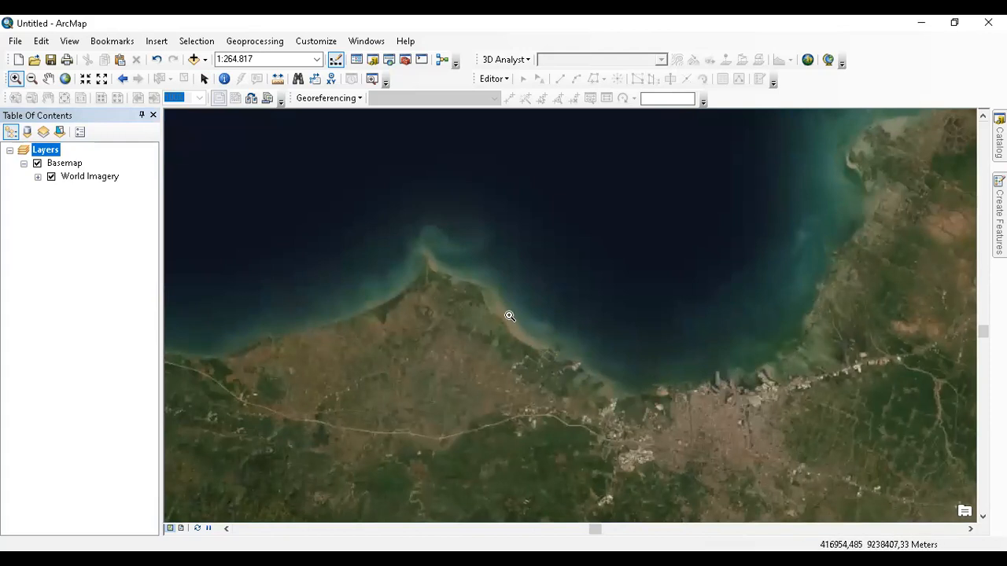
Set the data frame's coordinate system to WGS 1984 from the World group of the geographic coordinate systems
double_click(45, 151)
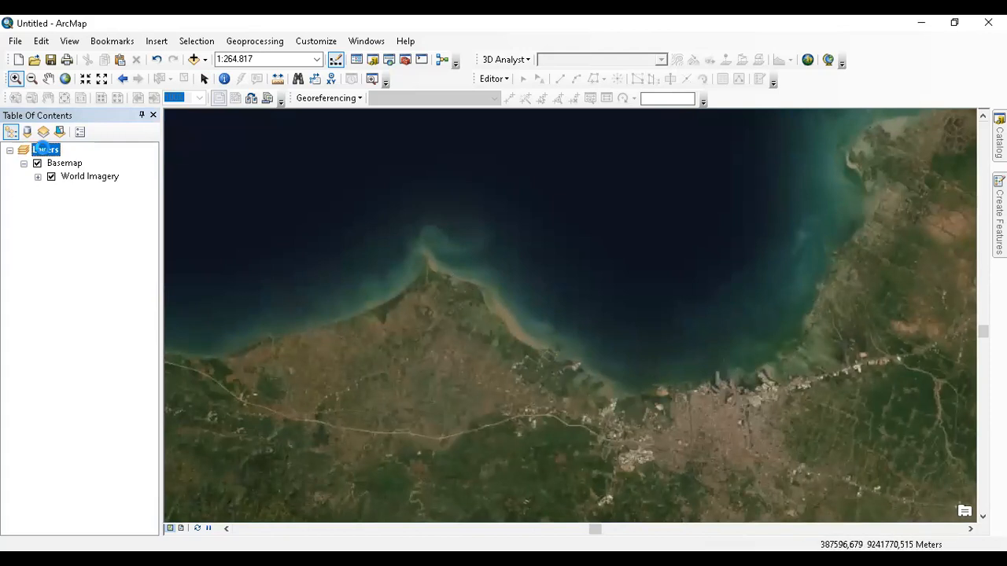
double_click(465, 197)
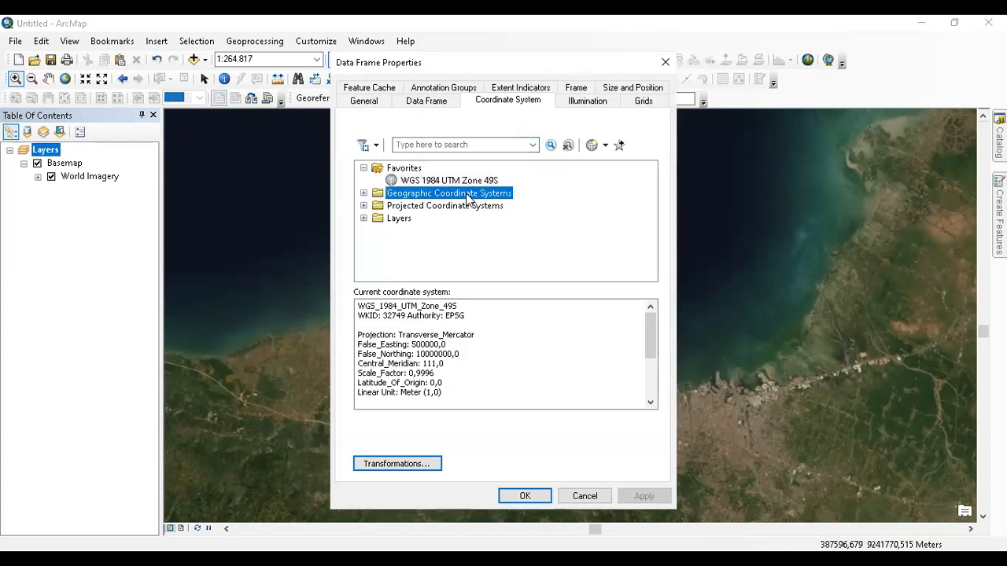
scroll(466, 205, "down", 3)
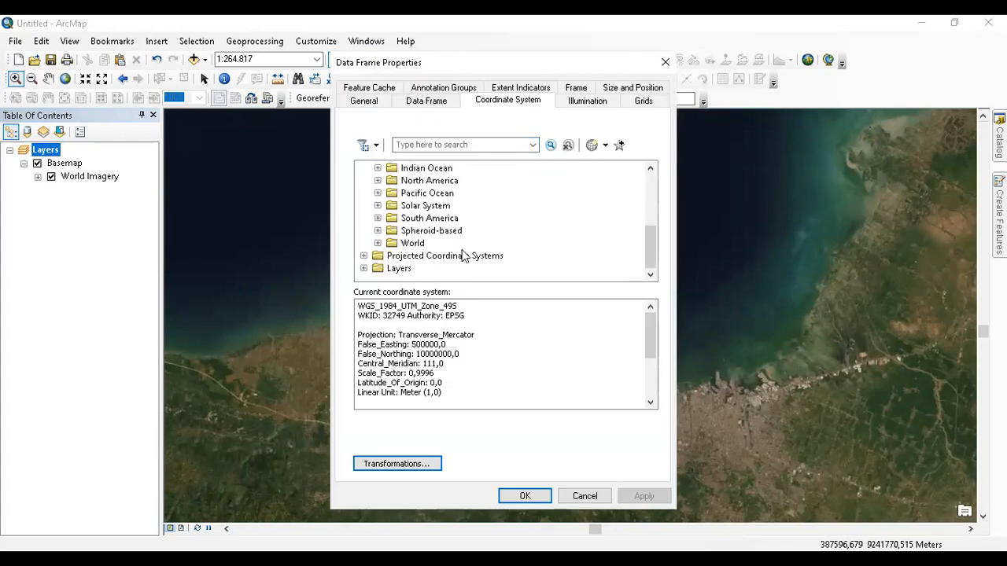
double_click(415, 244)
scroll(468, 256, "down", 3)
left_click(444, 246)
left_click(524, 495)
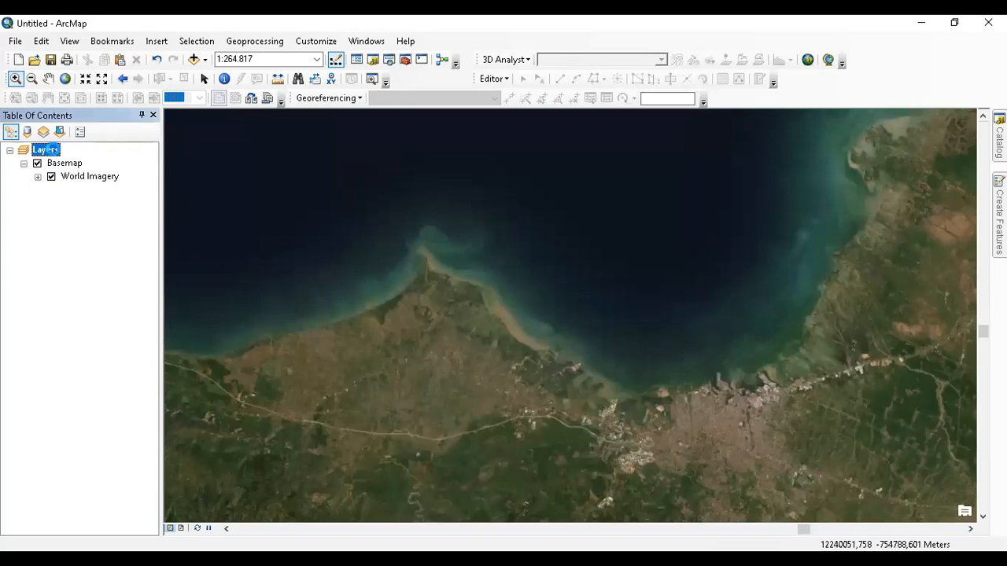
Set the data frame's display units to Decimeters
double_click(48, 150)
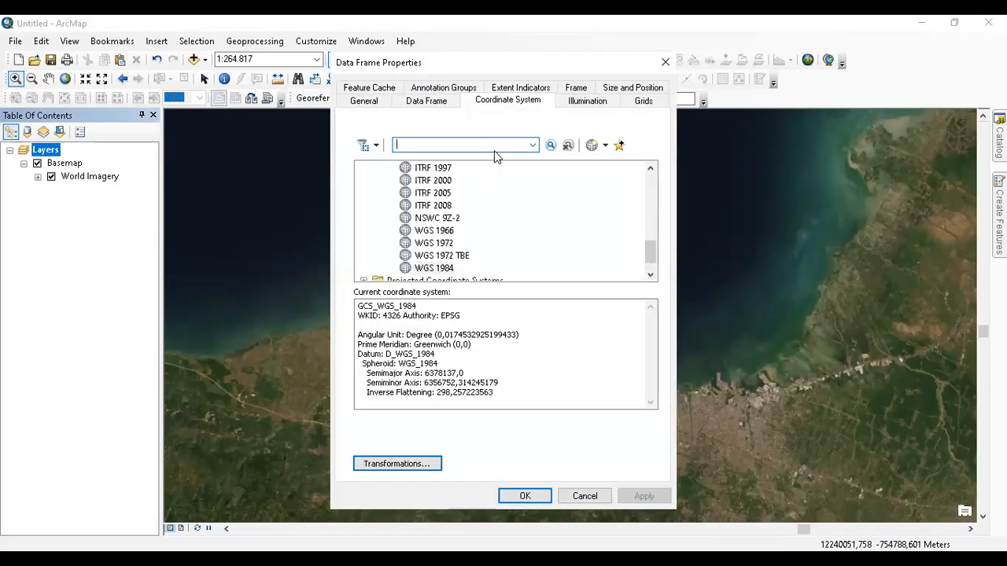
left_click(364, 102)
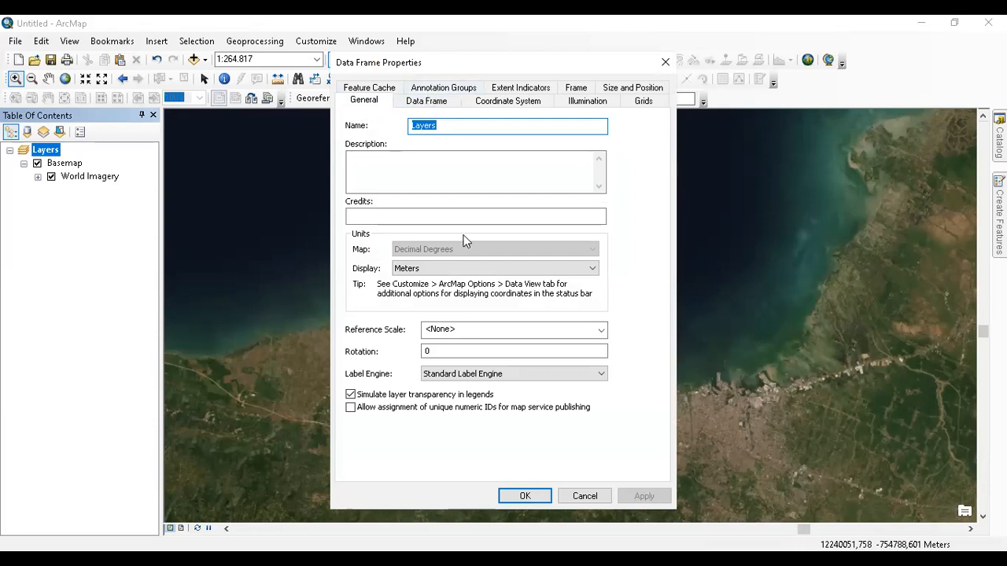
left_click(462, 266)
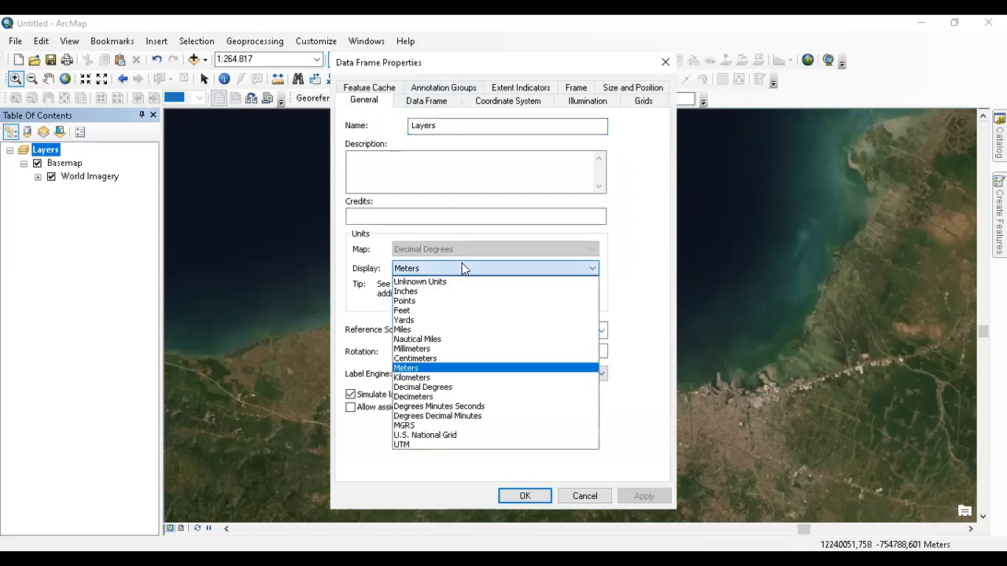
left_click(450, 397)
left_click(524, 496)
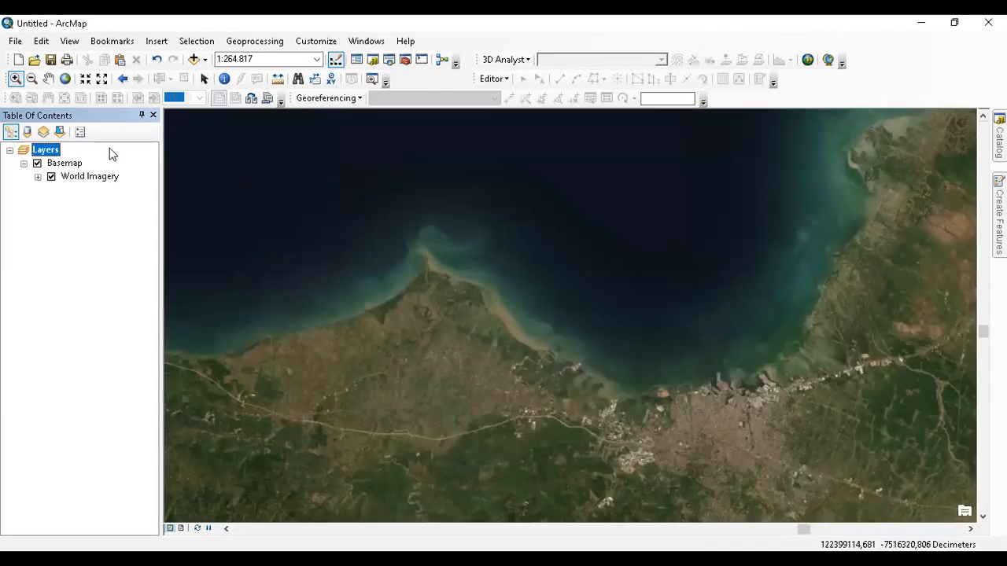
Set the data frame's display units to Decimal Degrees
left_click(43, 132)
left_click(10, 132)
left_click(41, 150)
double_click(40, 150)
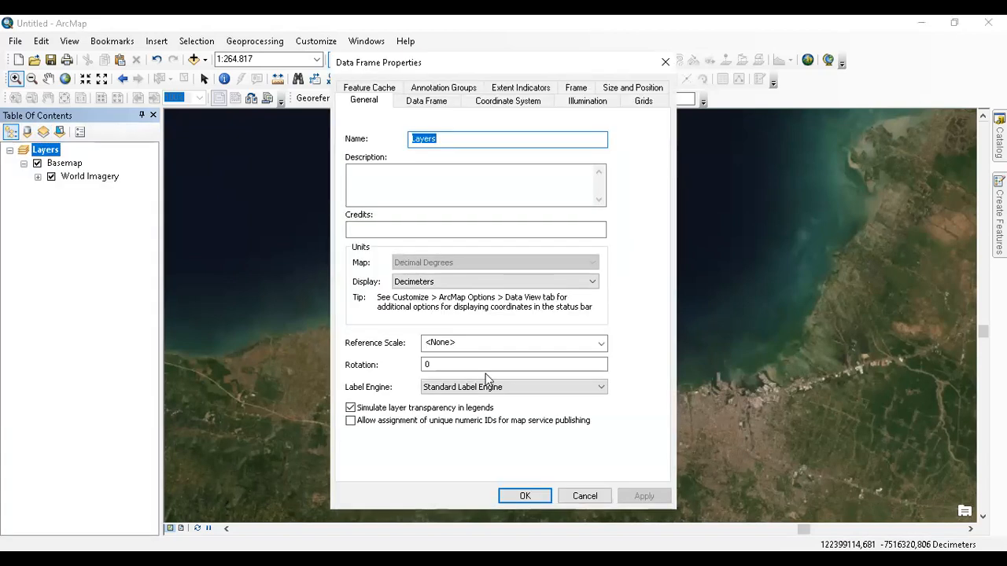
left_click(502, 287)
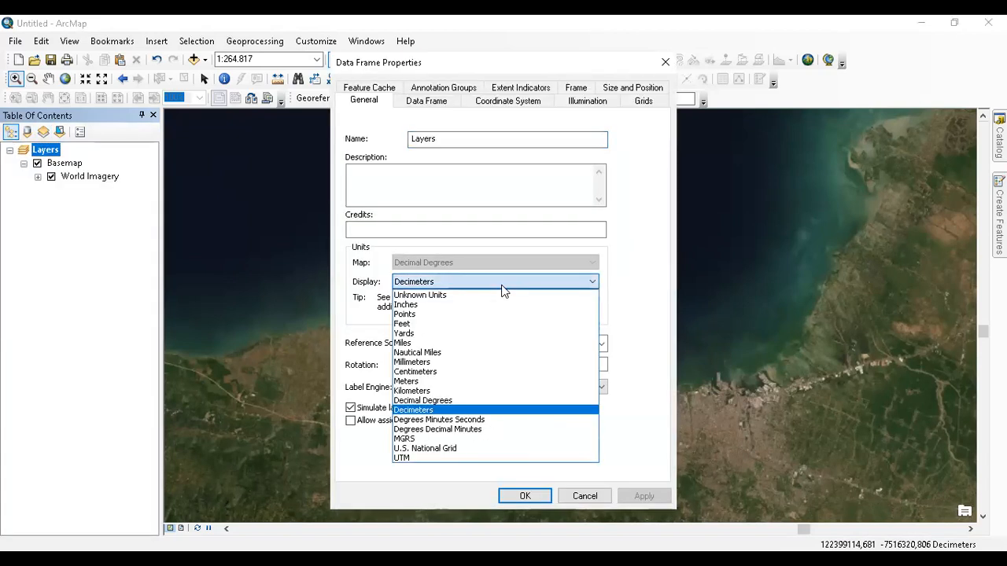
left_click(479, 400)
left_click(525, 496)
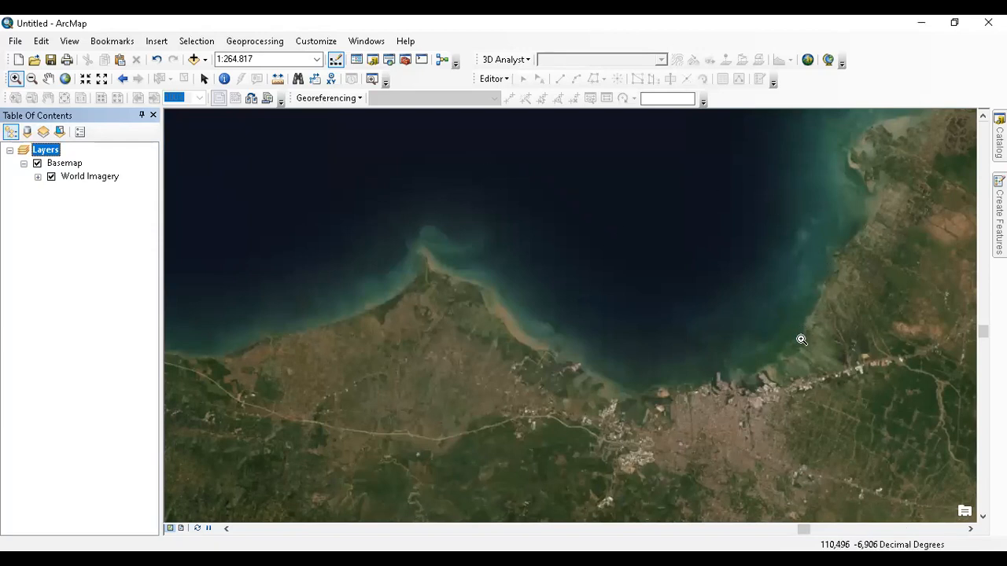
Set the data frame's projected coordinate system back to WGS 1984 UTM Zone 49S from the UTM Southern Hemisphere group
double_click(51, 150)
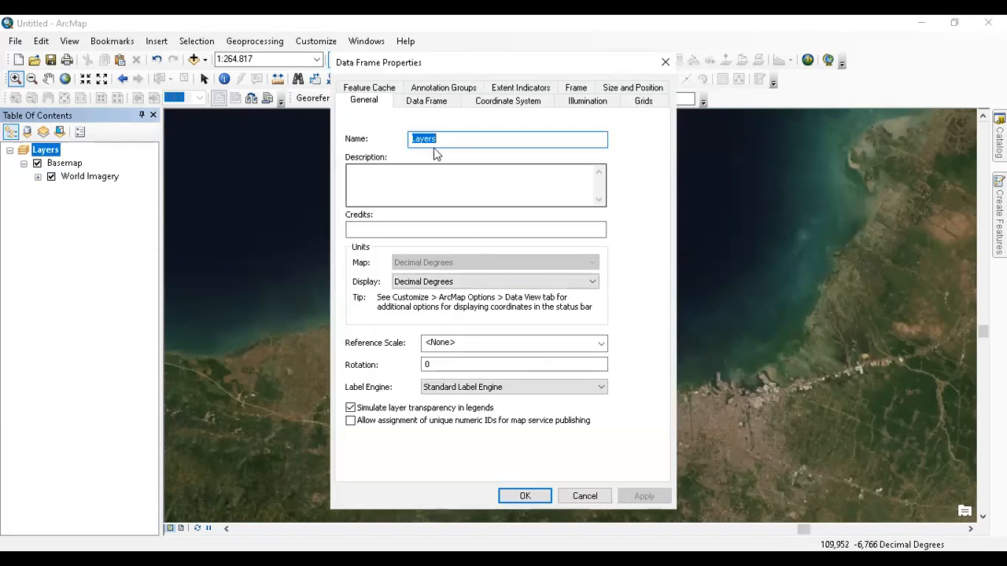
left_click(503, 105)
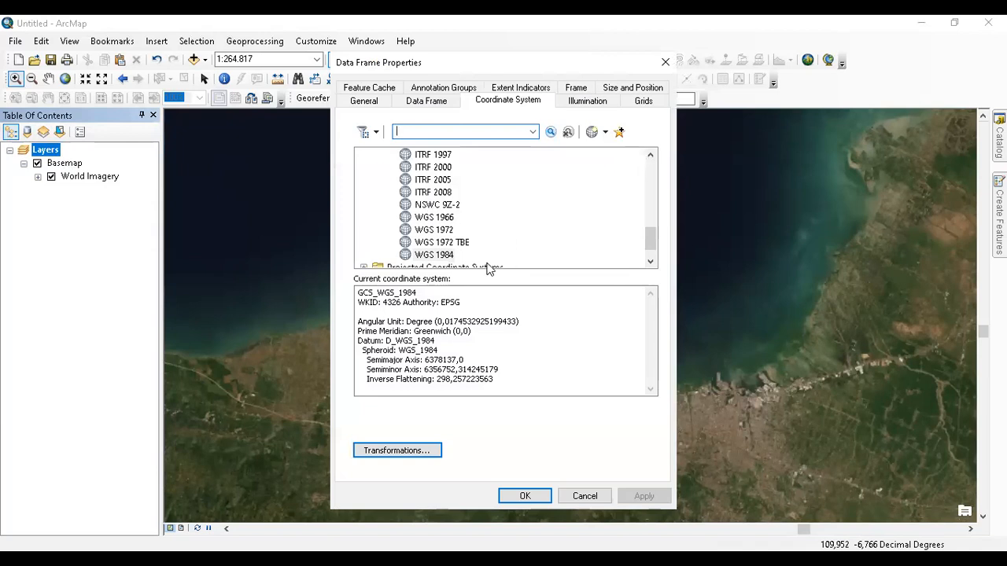
left_click_drag(647, 245, 650, 157)
scroll(420, 253, "down", 5)
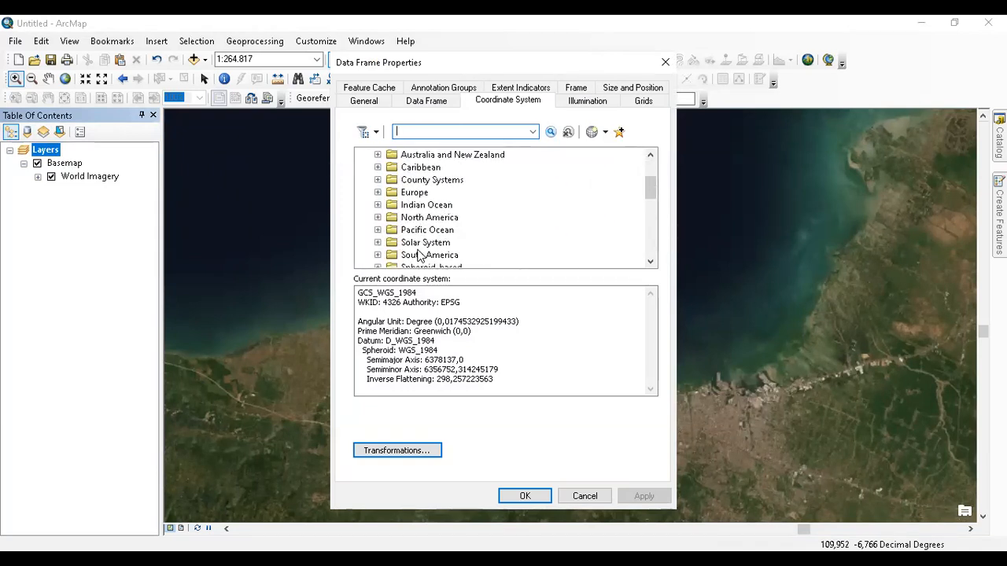
scroll(421, 250, "up", 5)
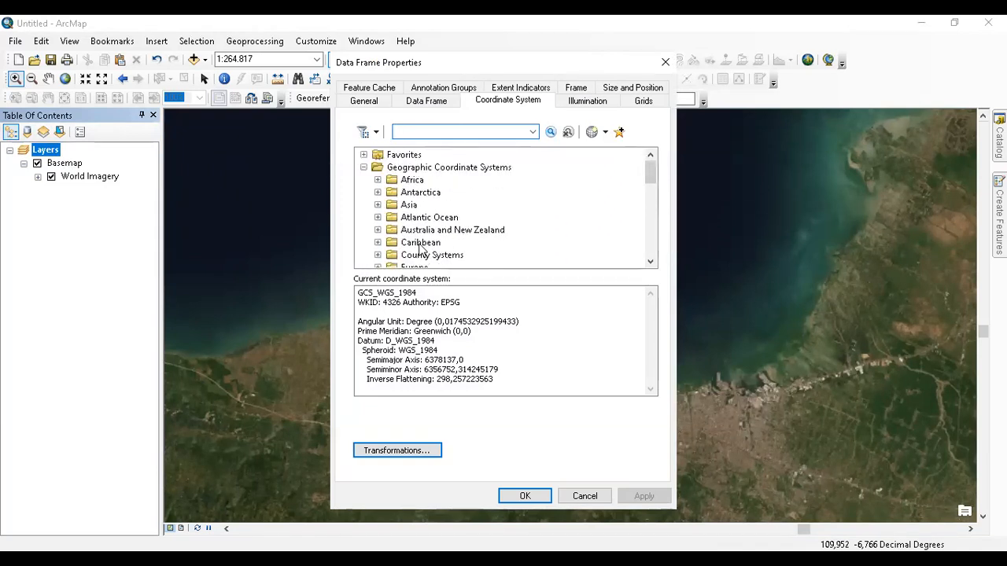
double_click(373, 169)
double_click(416, 180)
scroll(419, 220, "down", 2)
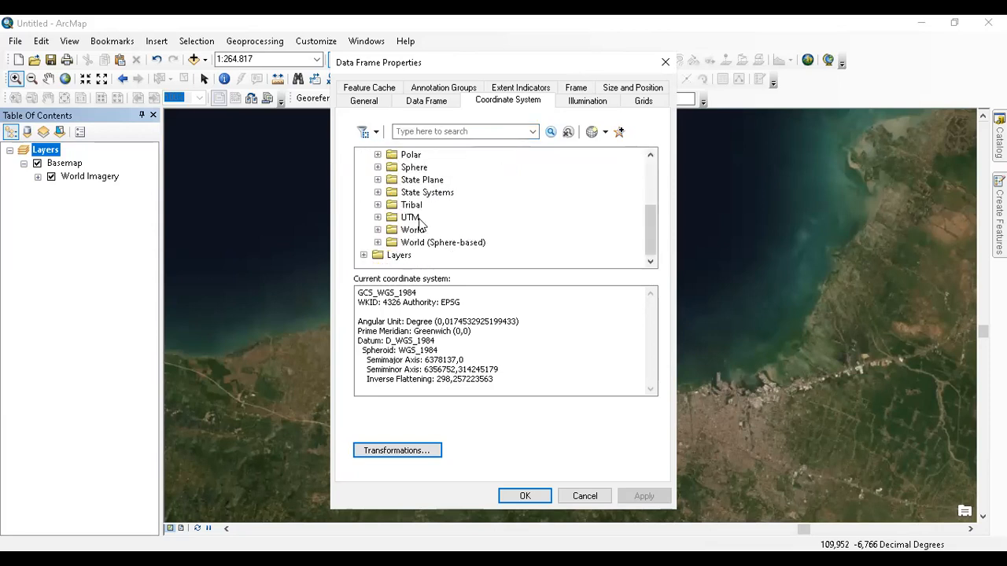
double_click(418, 218)
scroll(500, 226, "down", 3)
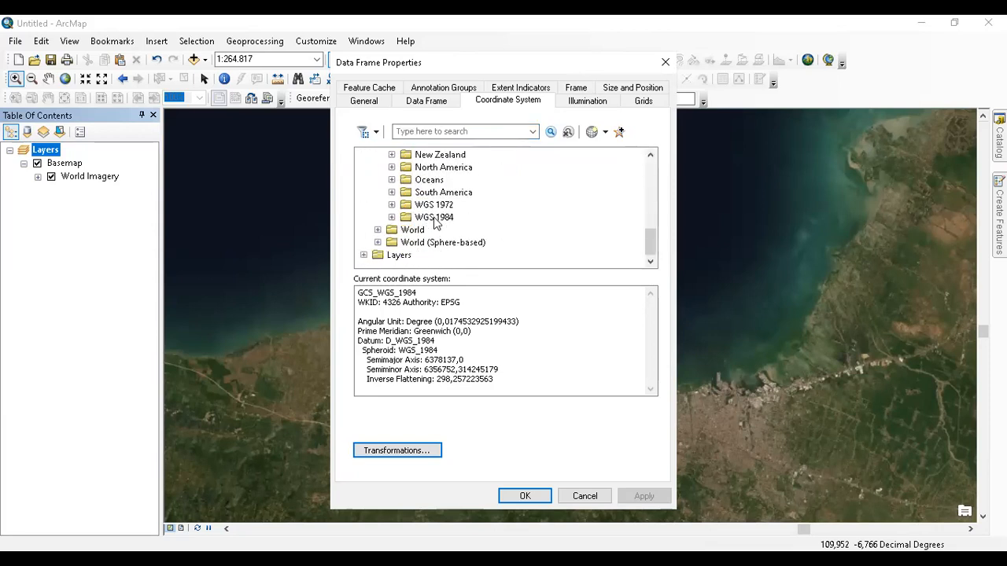
double_click(435, 220)
double_click(464, 243)
scroll(519, 245, "down", 12)
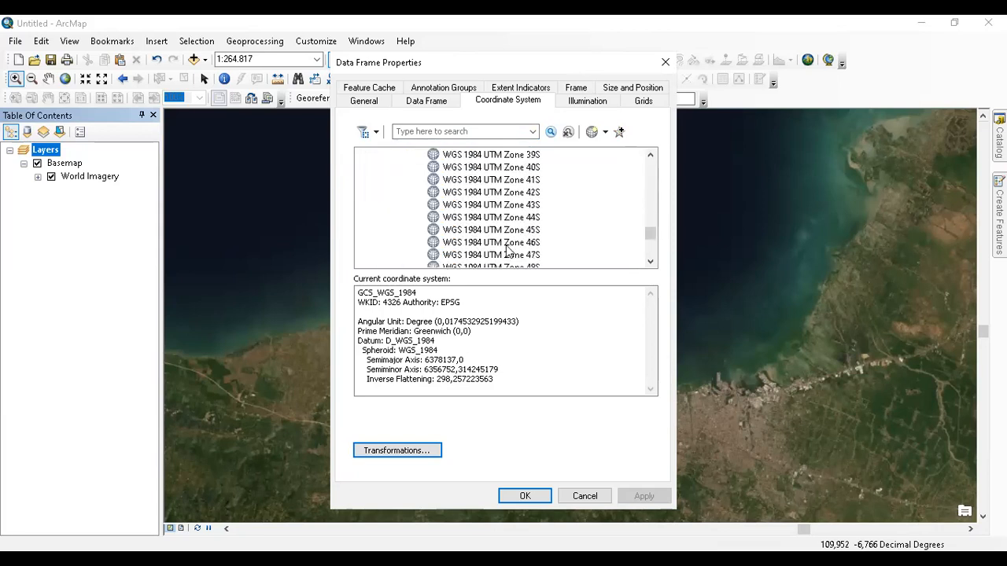
scroll(519, 240, "down", 5)
scroll(547, 240, "up", 2)
left_click(529, 193)
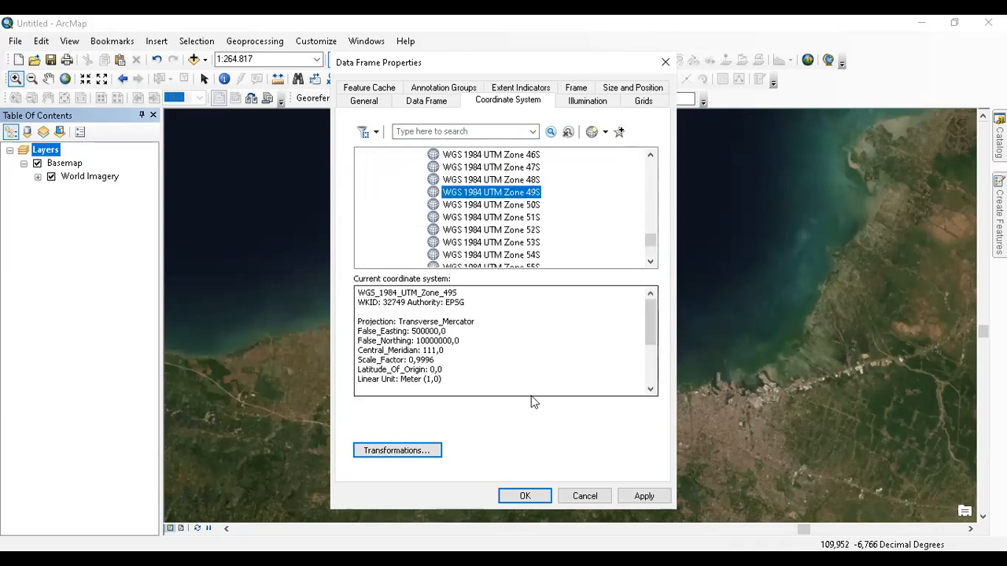
left_click(529, 495)
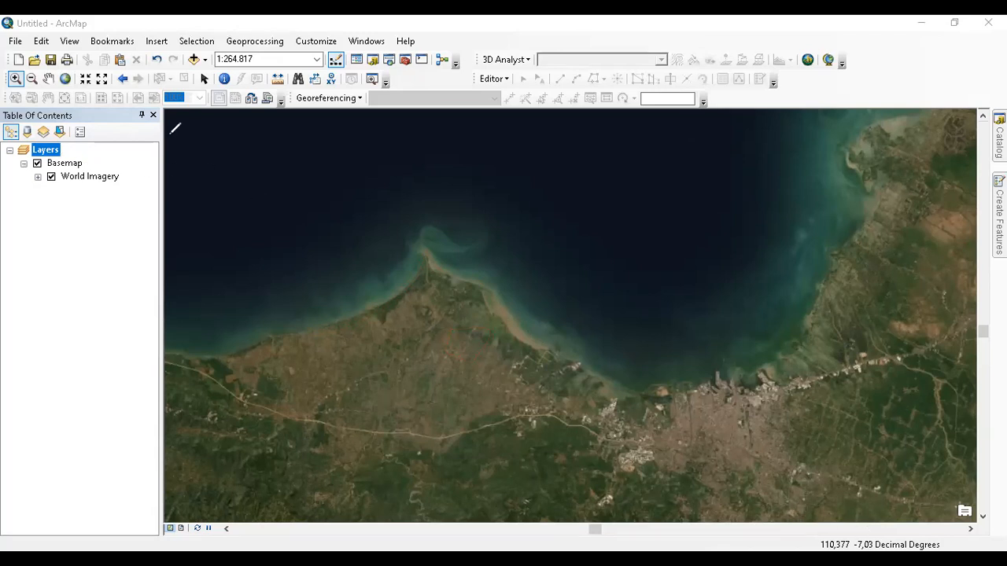
Set the data frame's display units to Meters
double_click(57, 149)
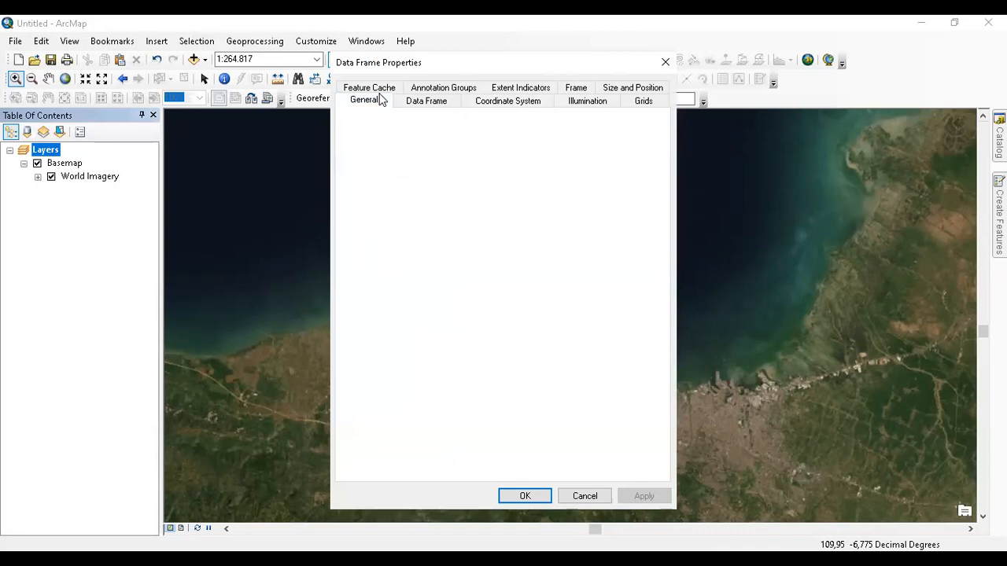
left_click(491, 268)
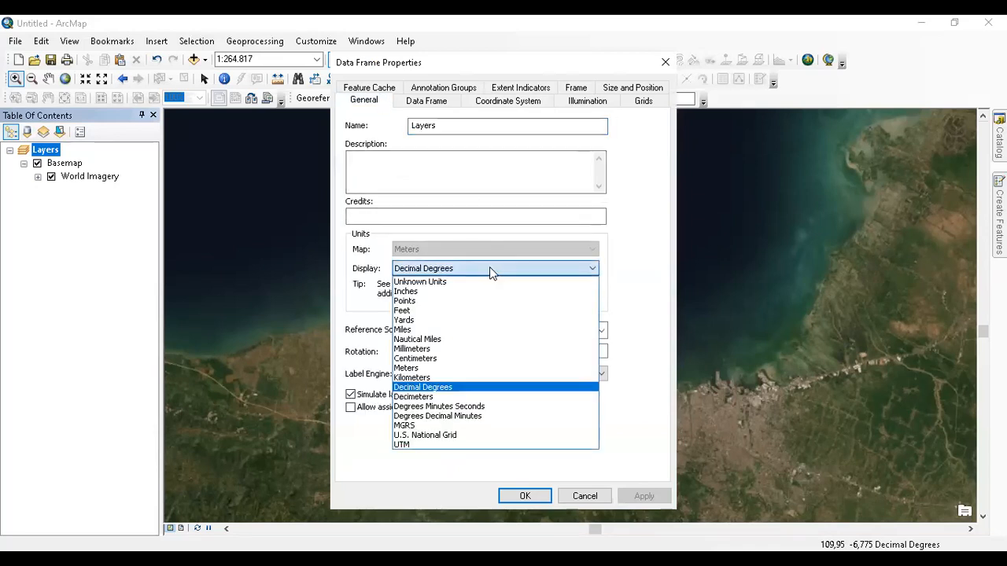
left_click(449, 367)
left_click(538, 496)
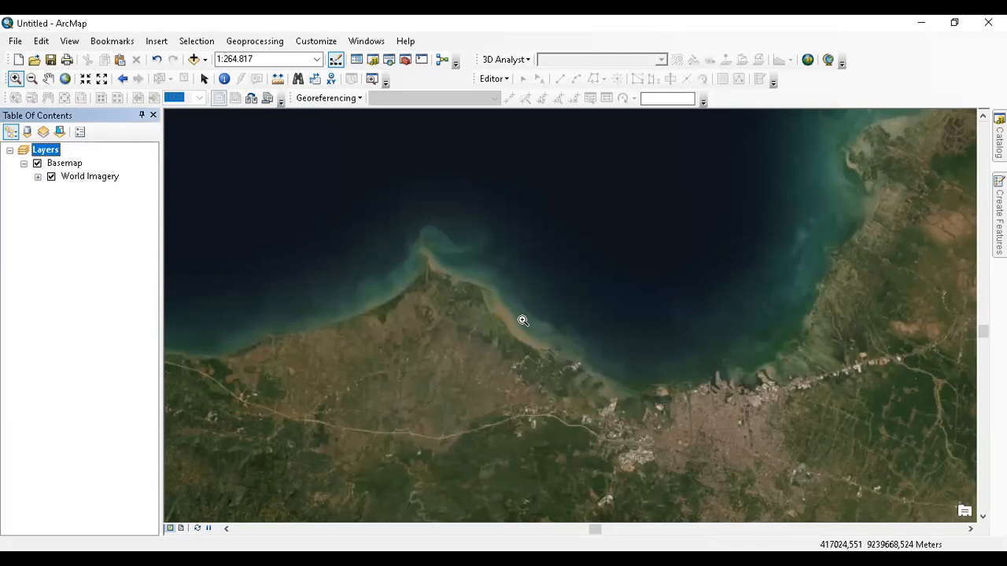
Zoom the map in on the dense city area on the southern shore of the bay
left_click_drag(693, 408, 681, 350)
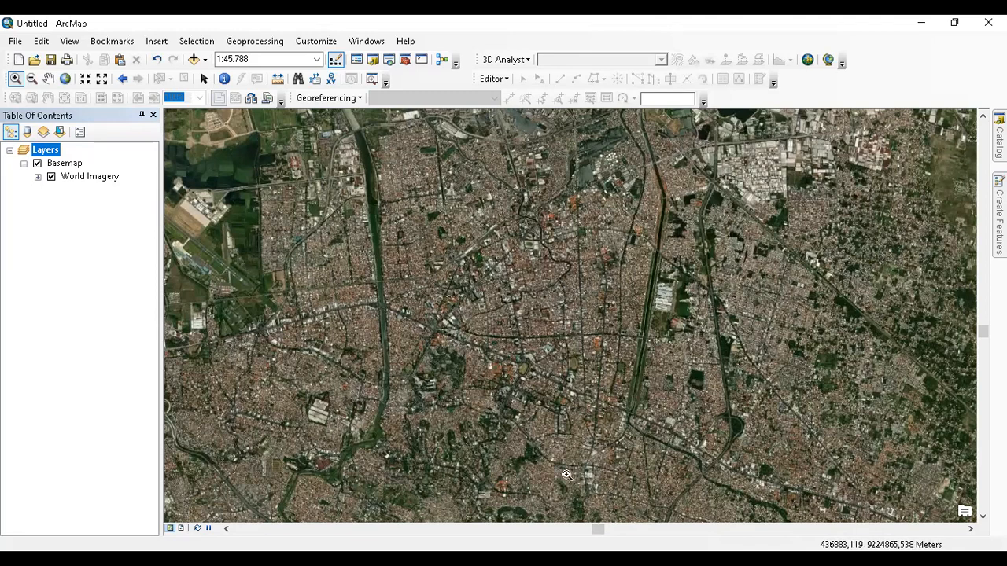
left_click_drag(558, 244, 540, 270)
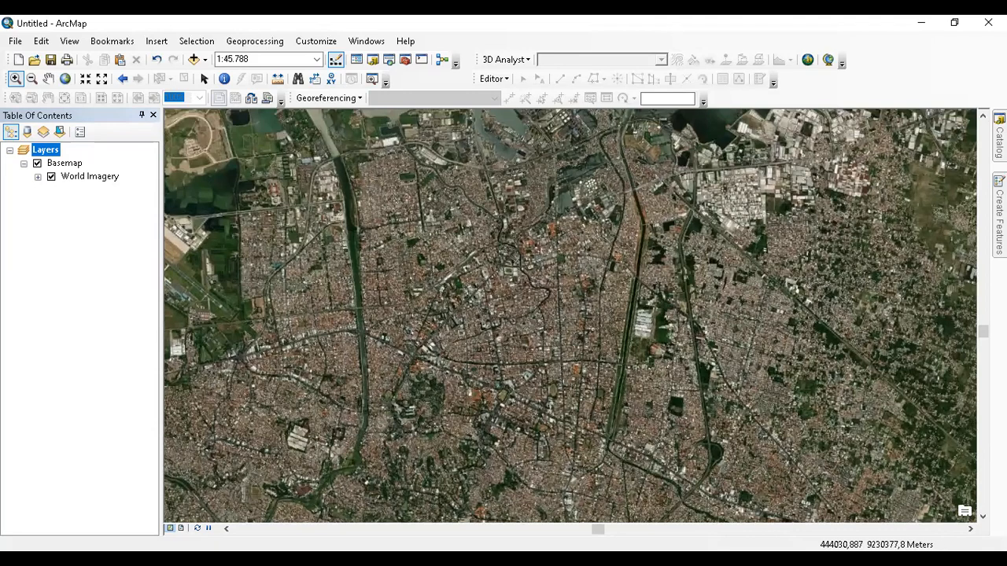
left_click(999, 142)
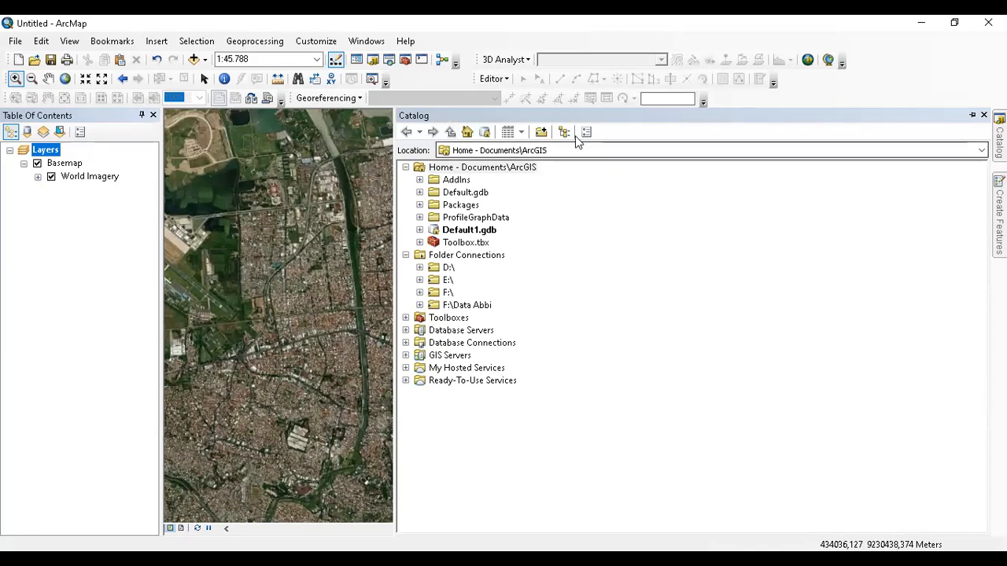
left_click(983, 115)
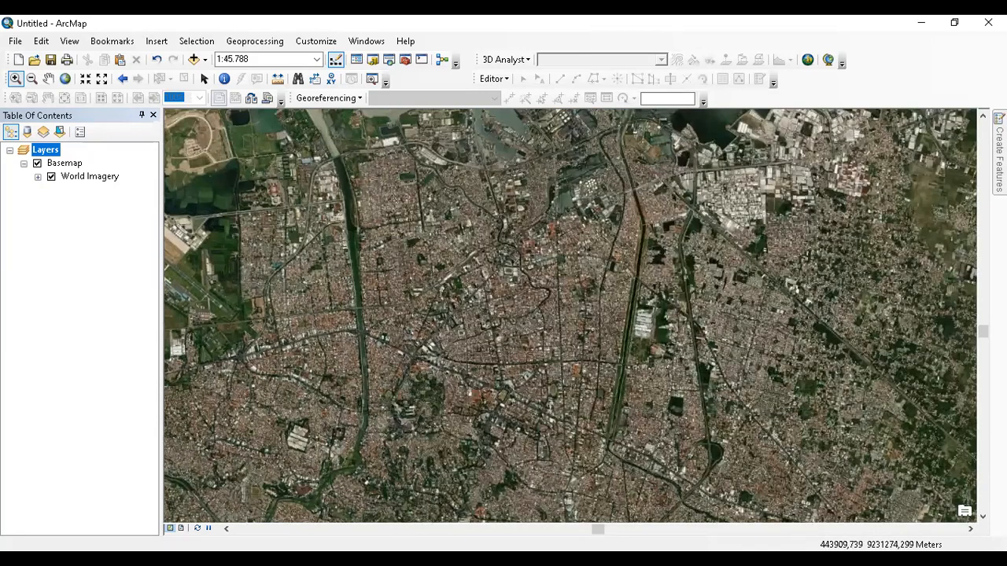
mouse_move(999, 149)
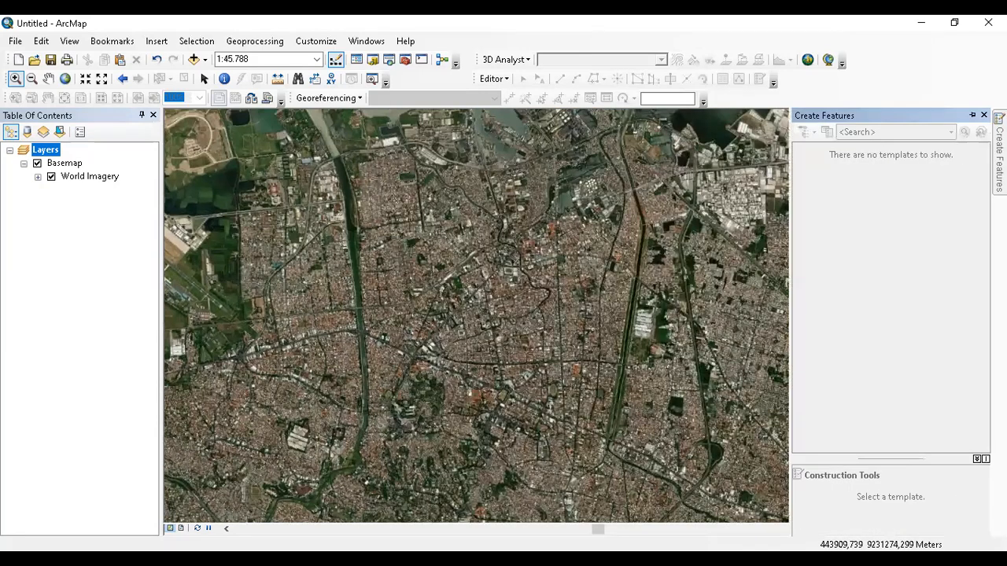
Create a folder named "latihan digitasi" on the D:\ folder connection in the Catalog
left_click(373, 60)
double_click(449, 268)
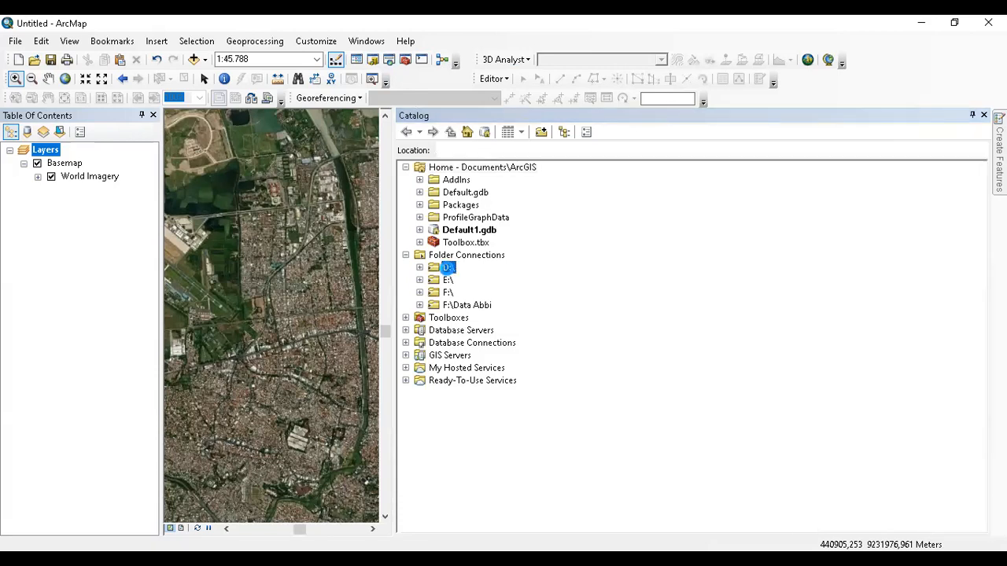
right_click(450, 270)
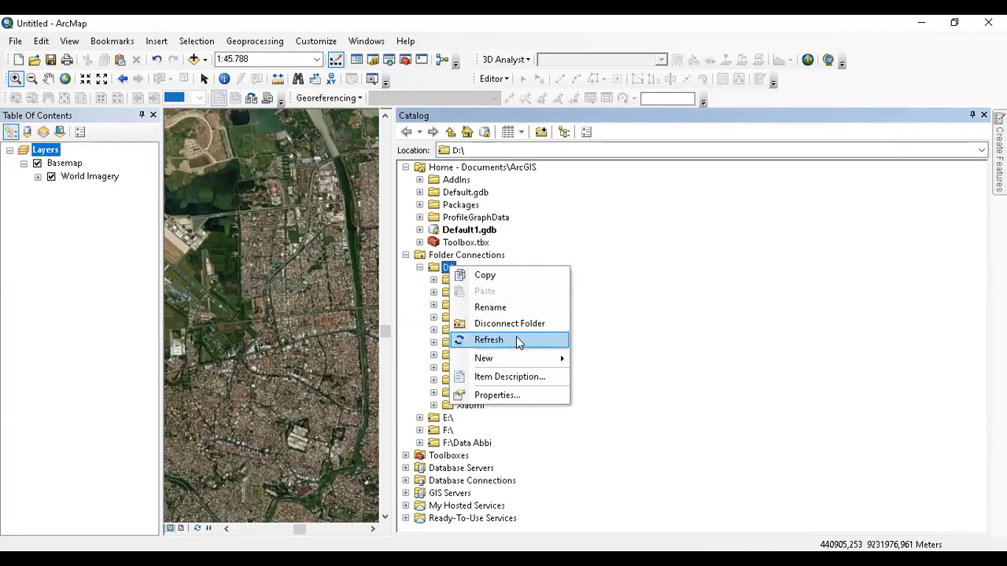
left_click(621, 300)
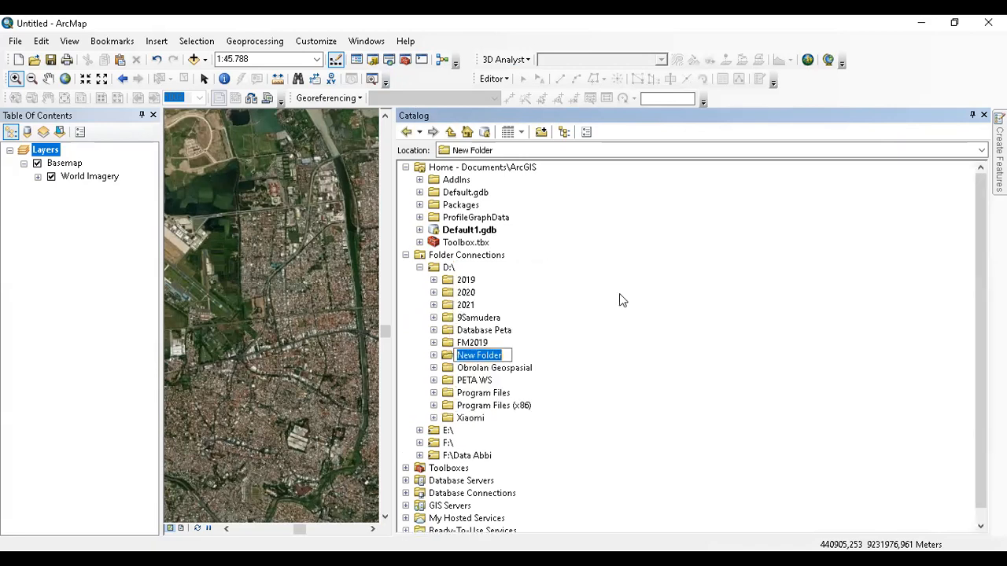
type("la")
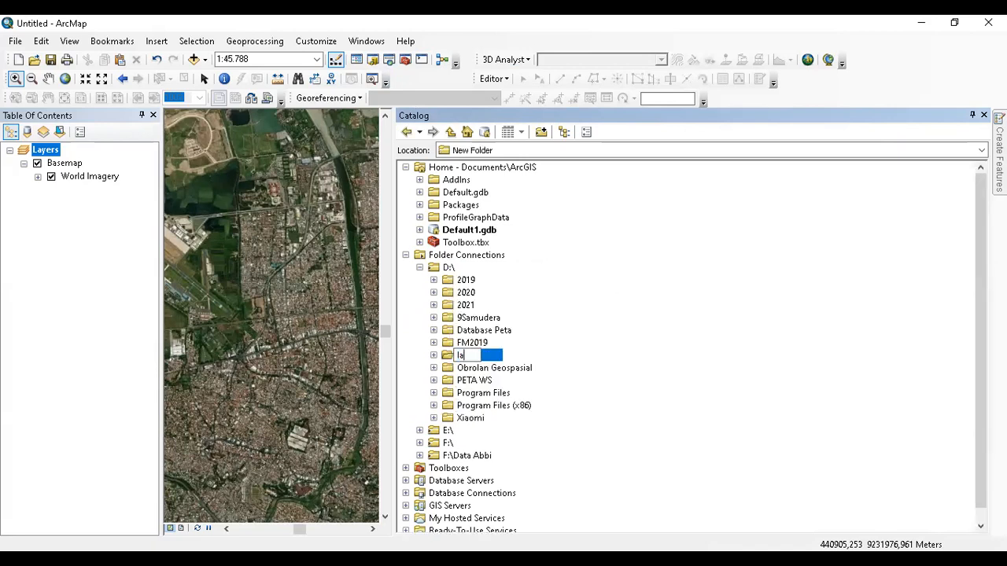
type("tihan digitasi")
key("Return")
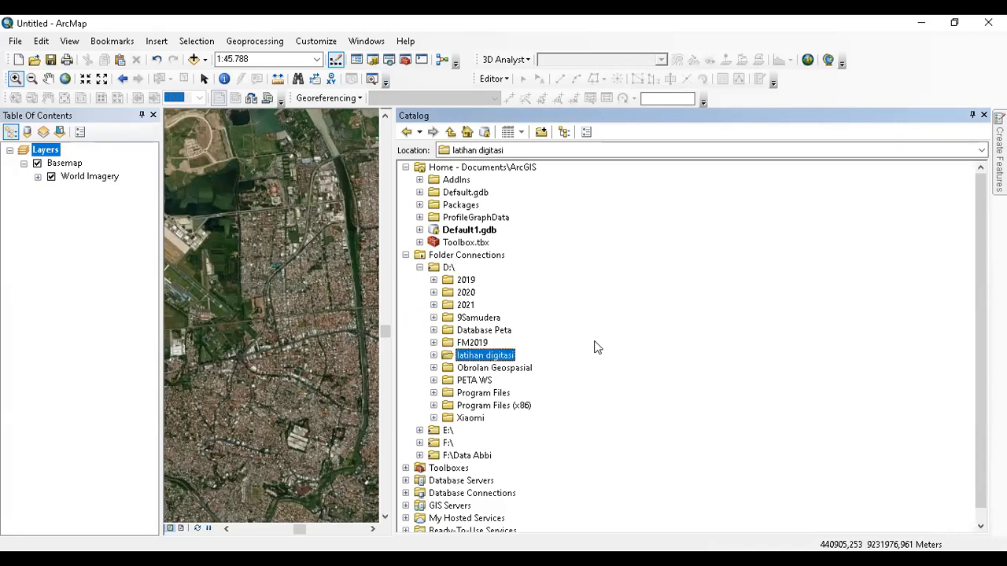
Create a point shapefile named "ATM" in the "latihan digitasi" folder and close the Catalog
right_click(498, 356)
mouse_move(568, 458)
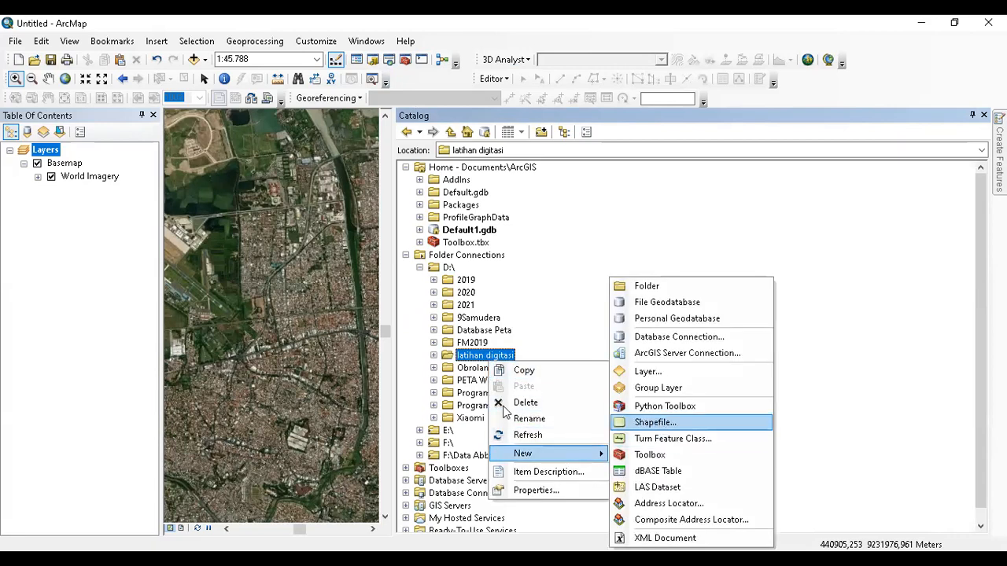
left_click(659, 426)
right_click(497, 358)
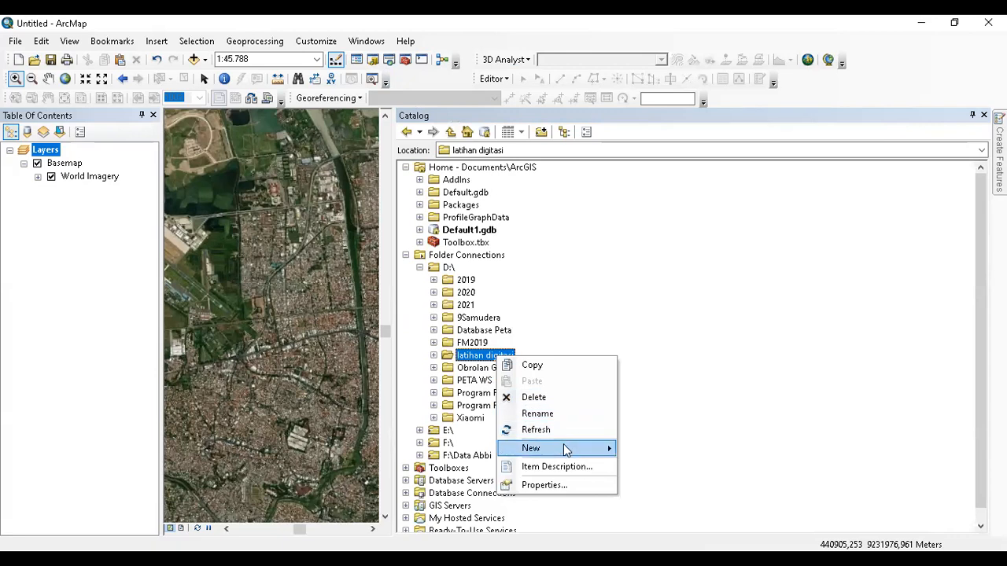
mouse_move(563, 448)
left_click(661, 422)
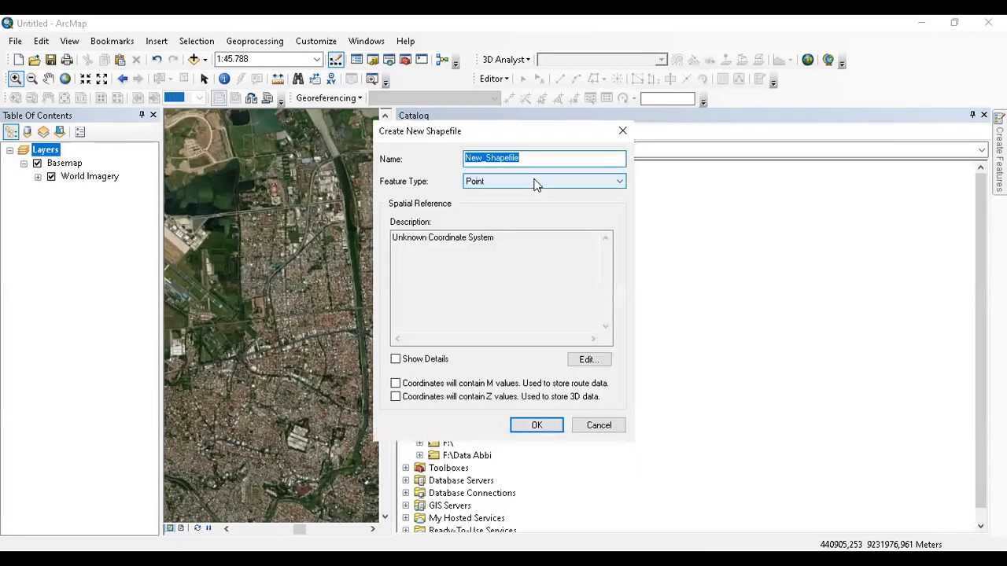
left_click_drag(535, 160, 450, 161)
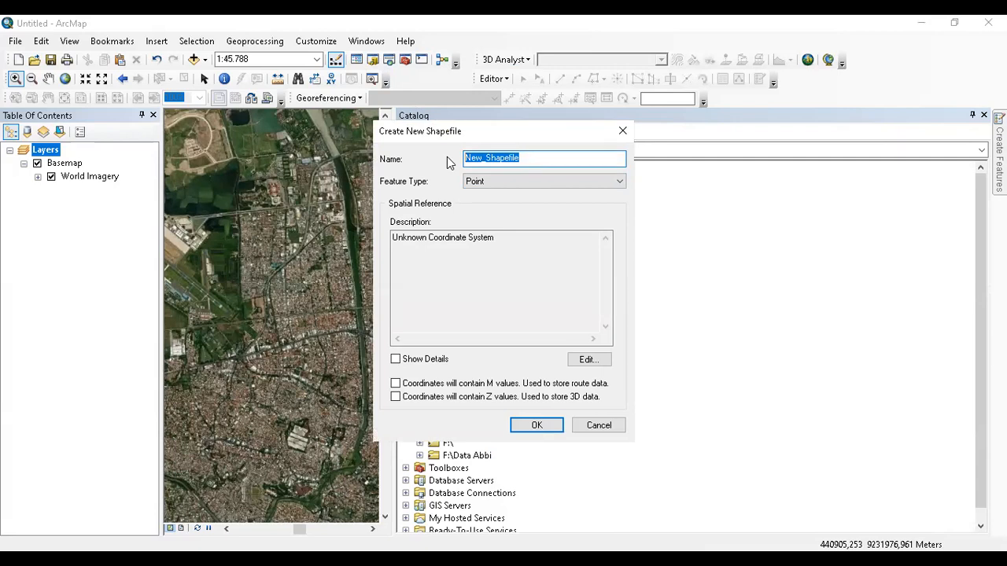
key("BackSpace")
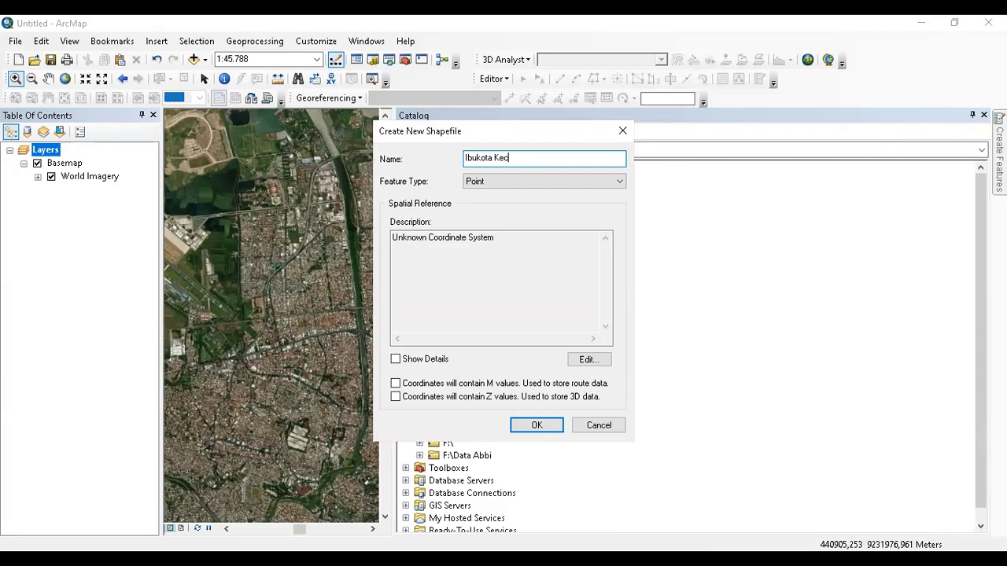
type("Ibukota Kecamatan")
key("ctrl+a")
type("ATM")
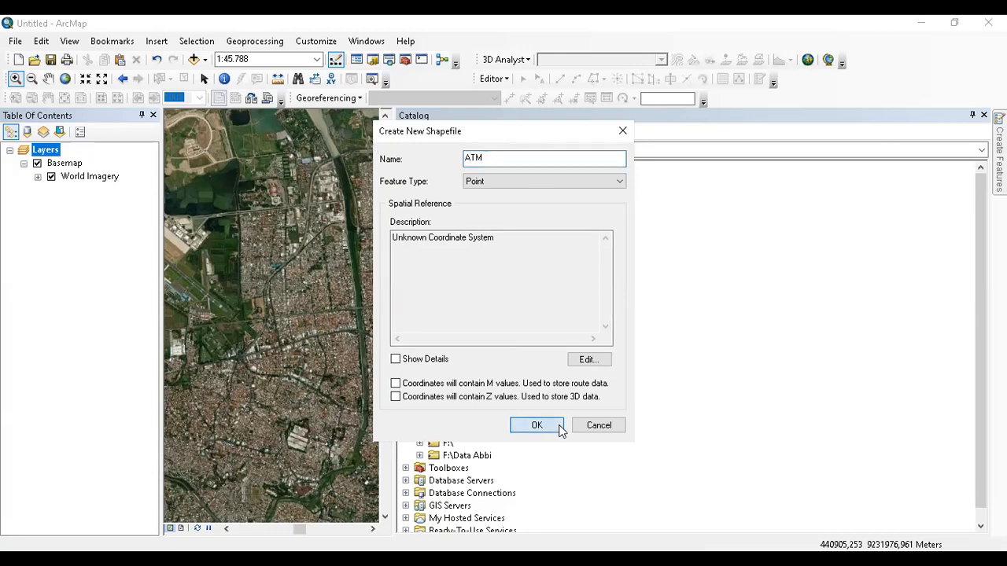
left_click(536, 425)
left_click(606, 357)
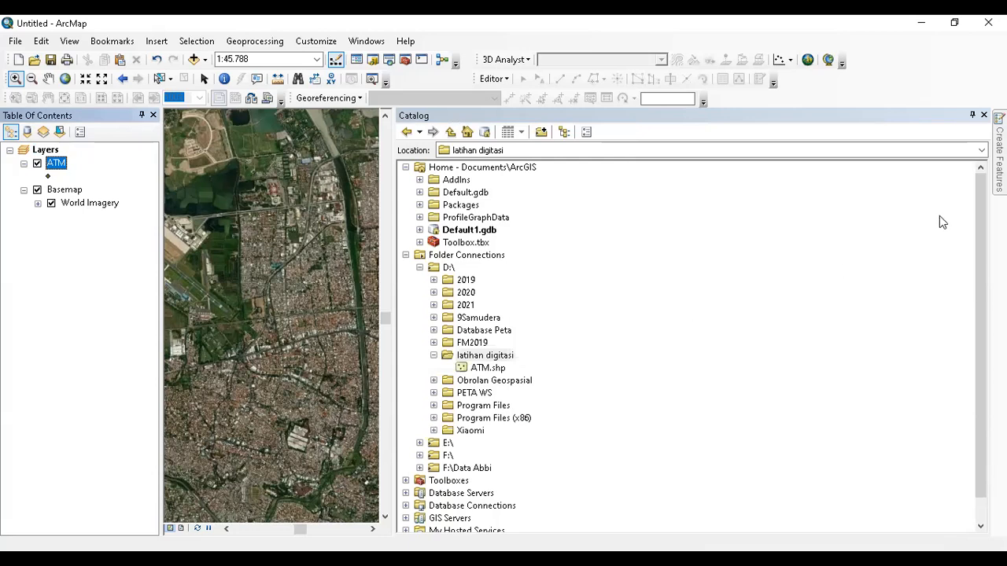
left_click(983, 115)
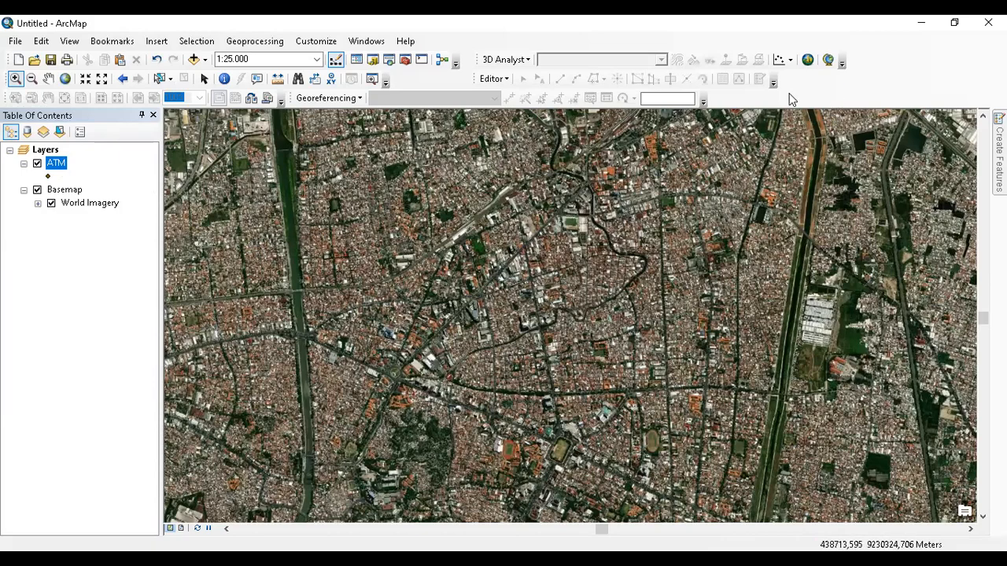
Start an edit session for the ATM layer and continue past the spatial reference warning
right_click(818, 101)
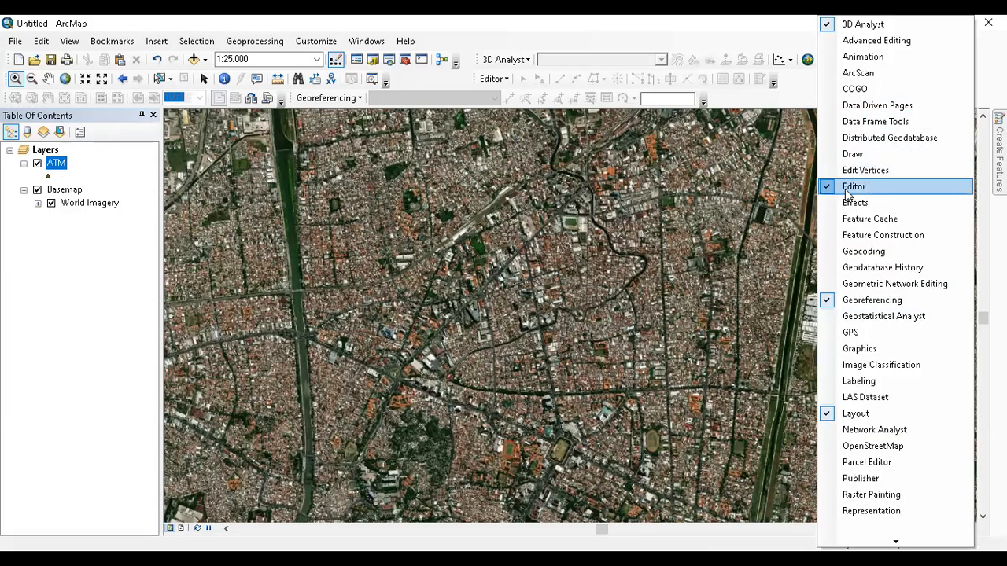
left_click(759, 98)
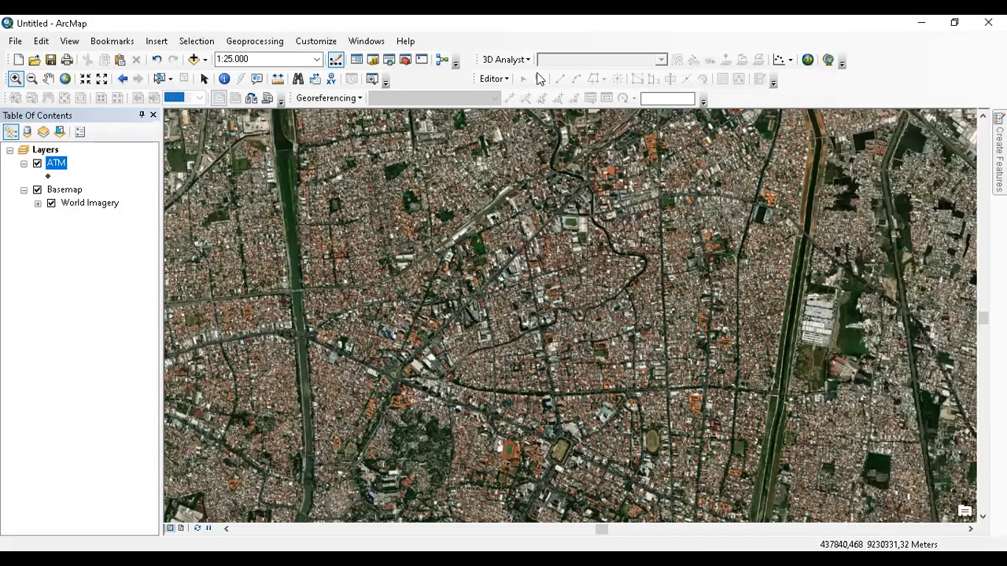
left_click(497, 79)
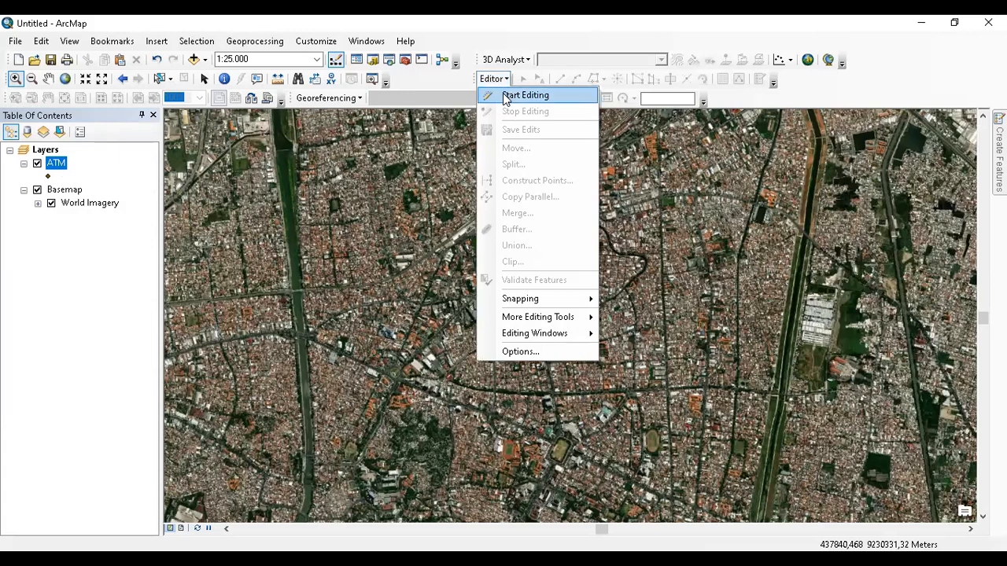
left_click(504, 94)
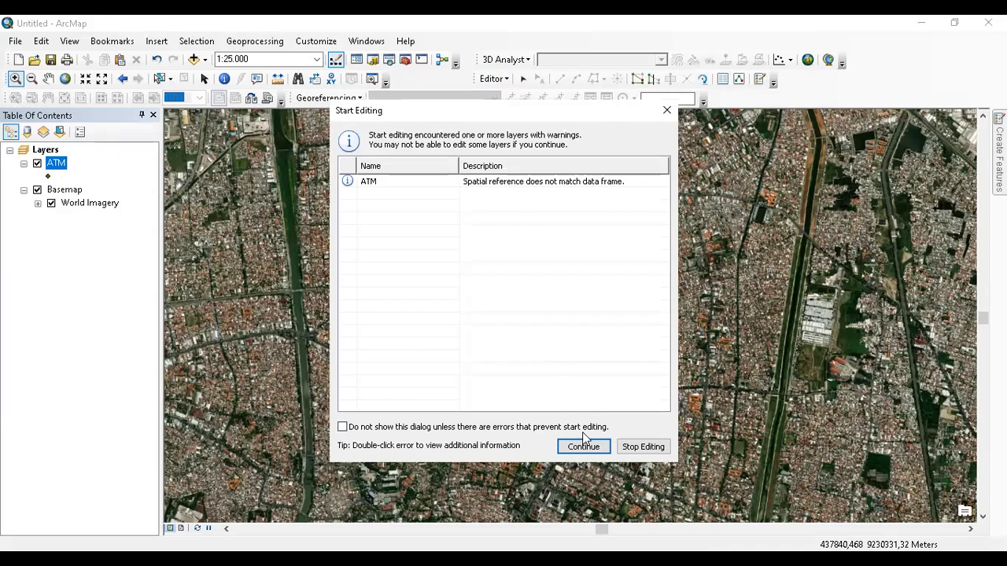
left_click(583, 447)
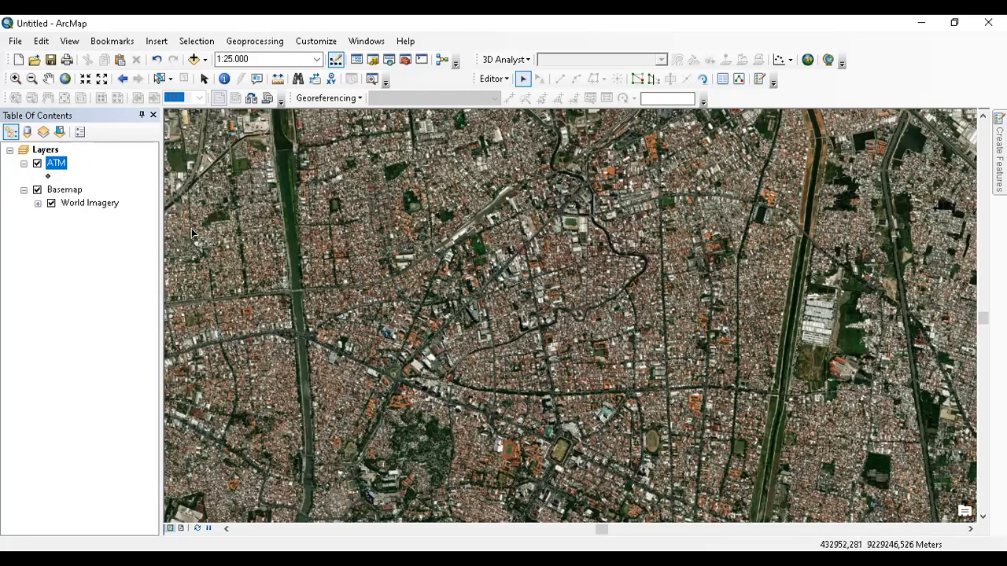
Show the Create Features window and choose the ATM template with the Point construction tool
left_click(70, 192)
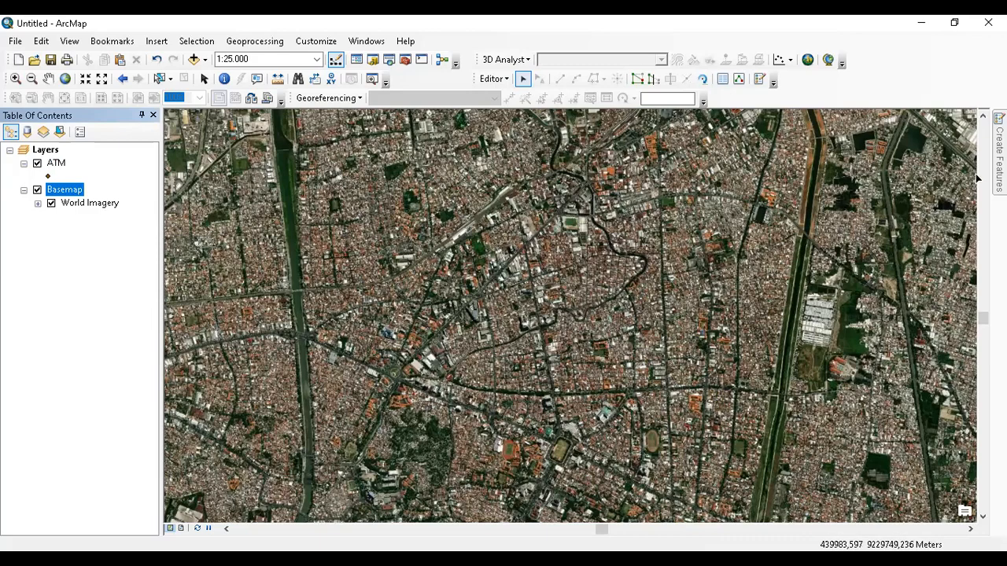
left_click(506, 81)
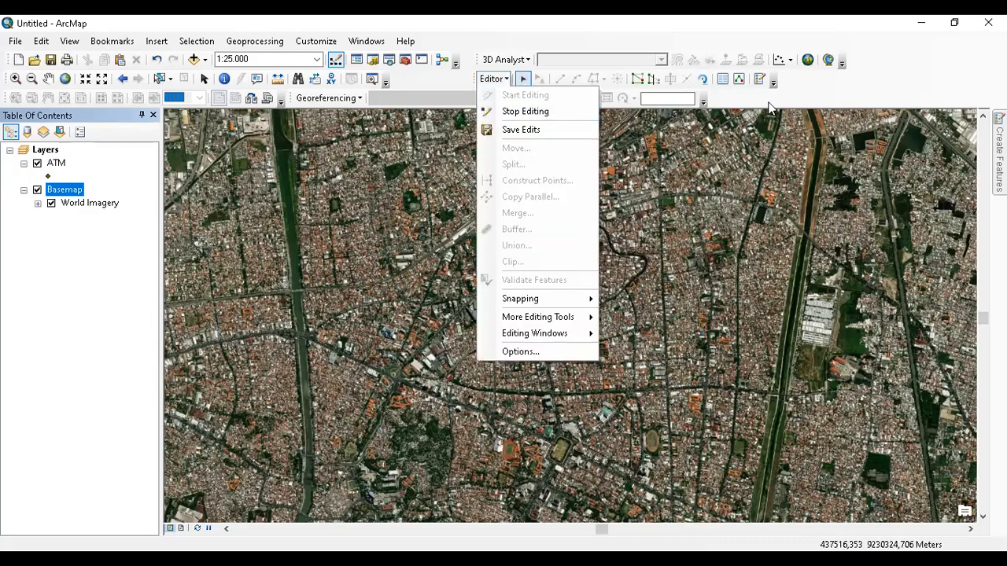
left_click(815, 99)
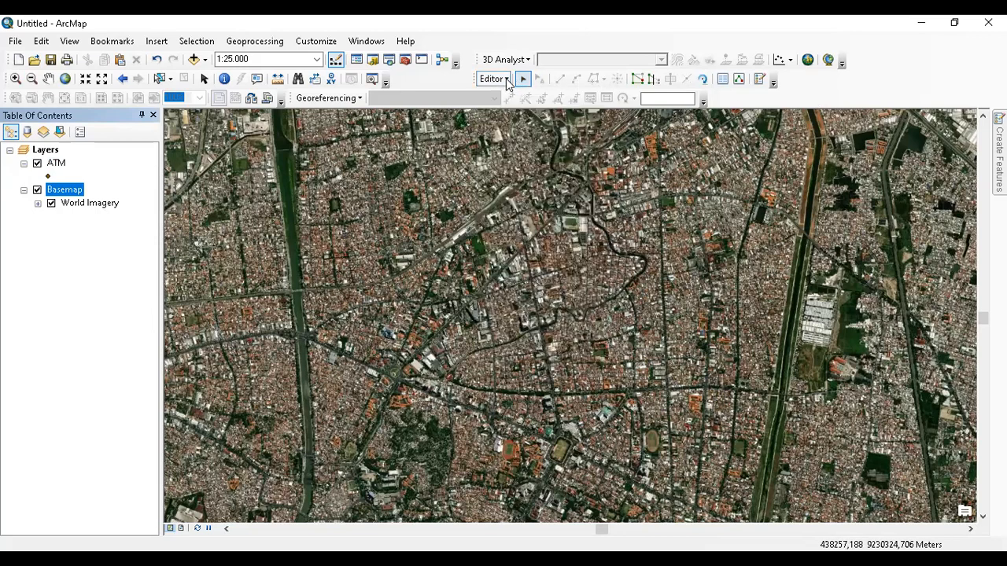
left_click(507, 81)
mouse_move(568, 320)
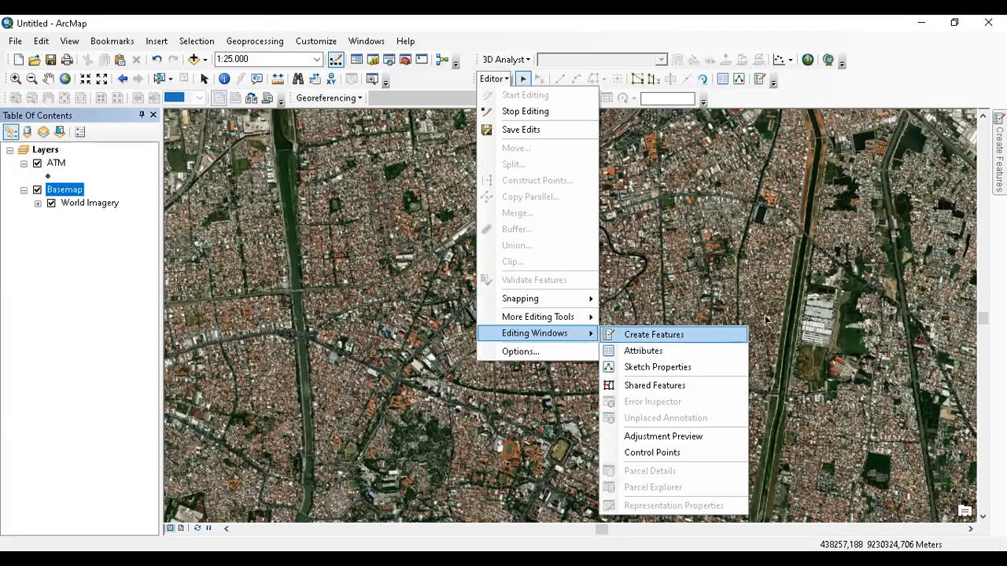
left_click(708, 334)
left_click(817, 166)
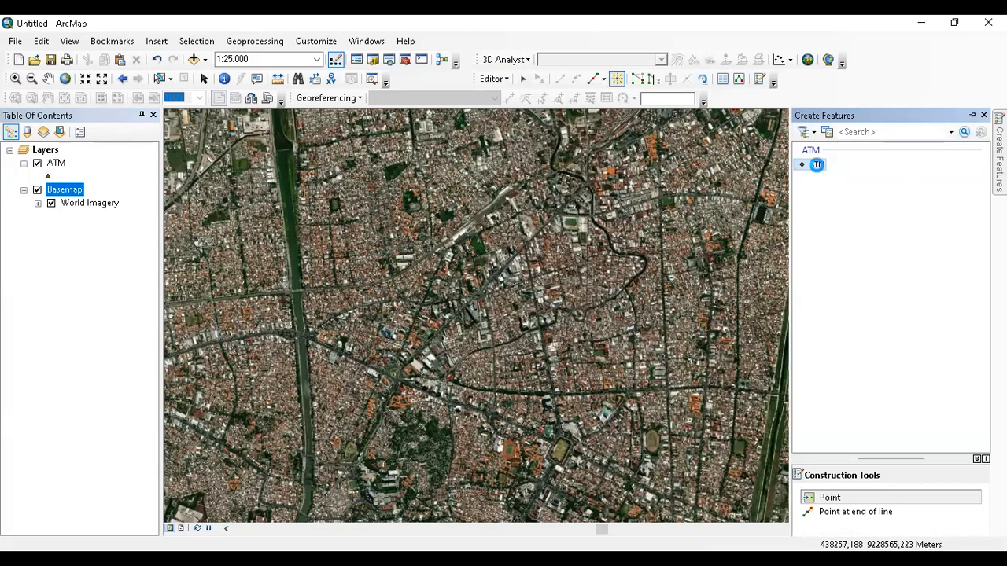
Examine the properties of the ATM feature template without changing them
double_click(817, 166)
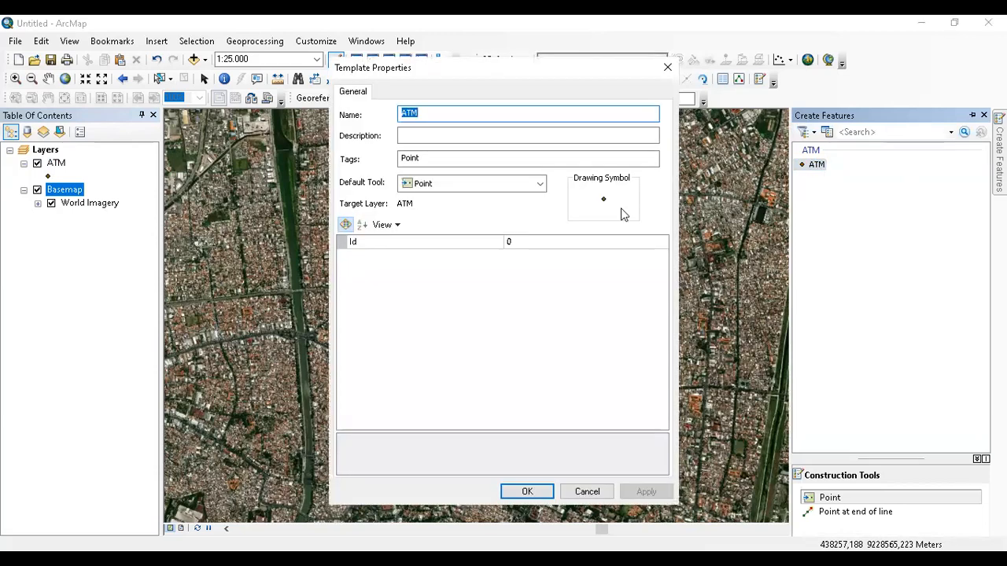
left_click(667, 69)
double_click(817, 165)
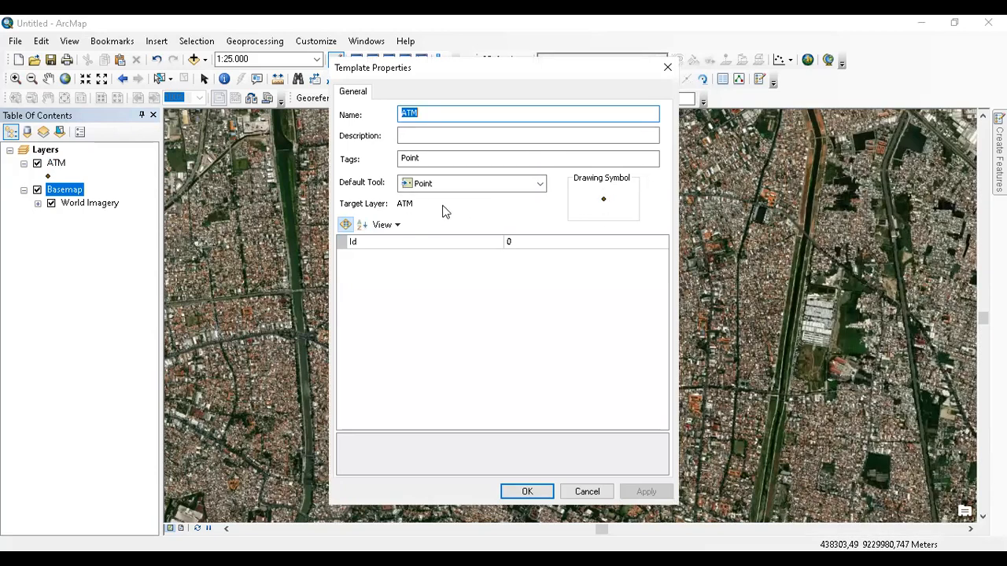
left_click(525, 491)
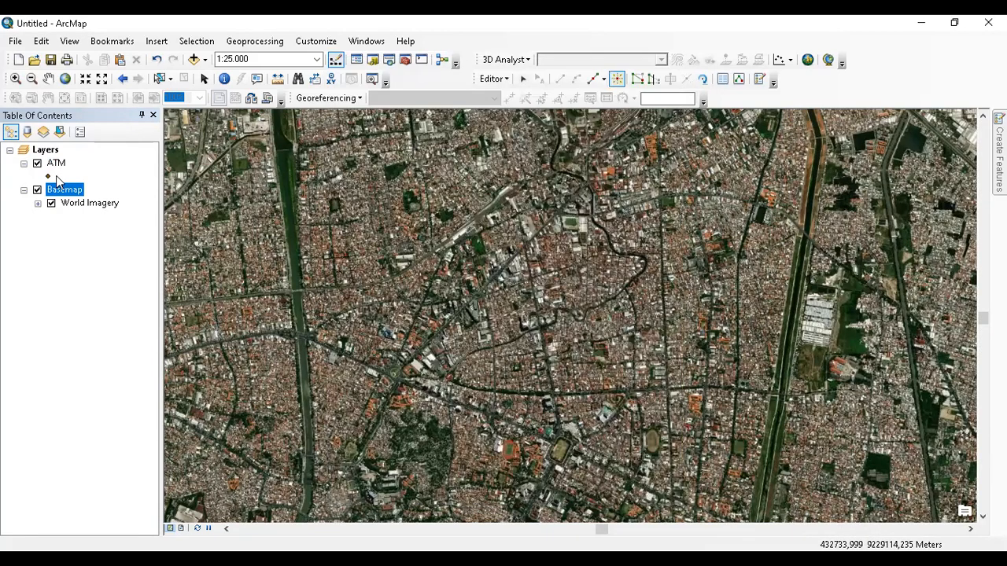
Change the ATM layer's symbol to the red KM CP circle at size 13
left_click(49, 176)
left_click(357, 217)
left_click(651, 254)
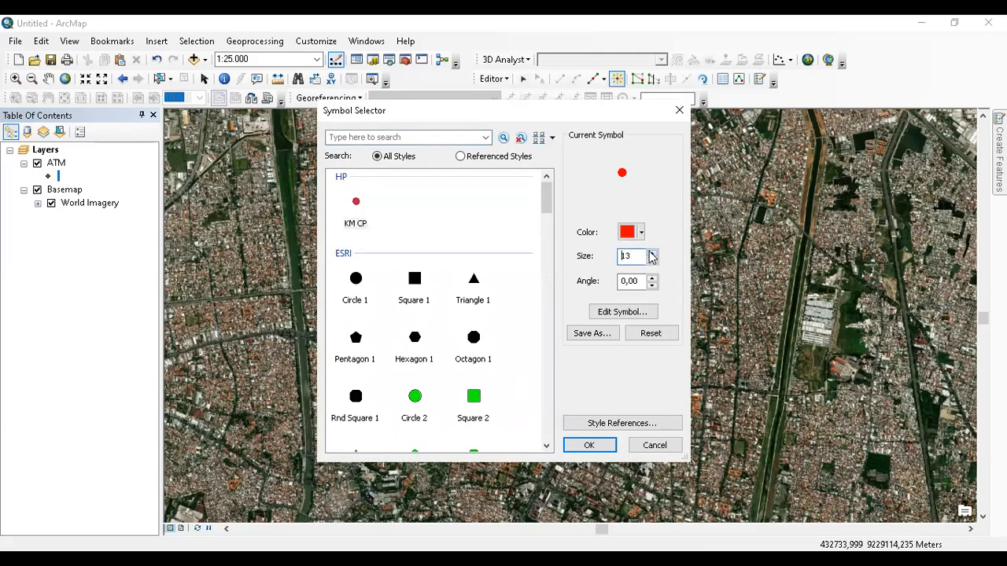
left_click(589, 445)
Digitize six ATM points spread over the built-up area in the middle of the map with the ATM template
left_click(999, 159)
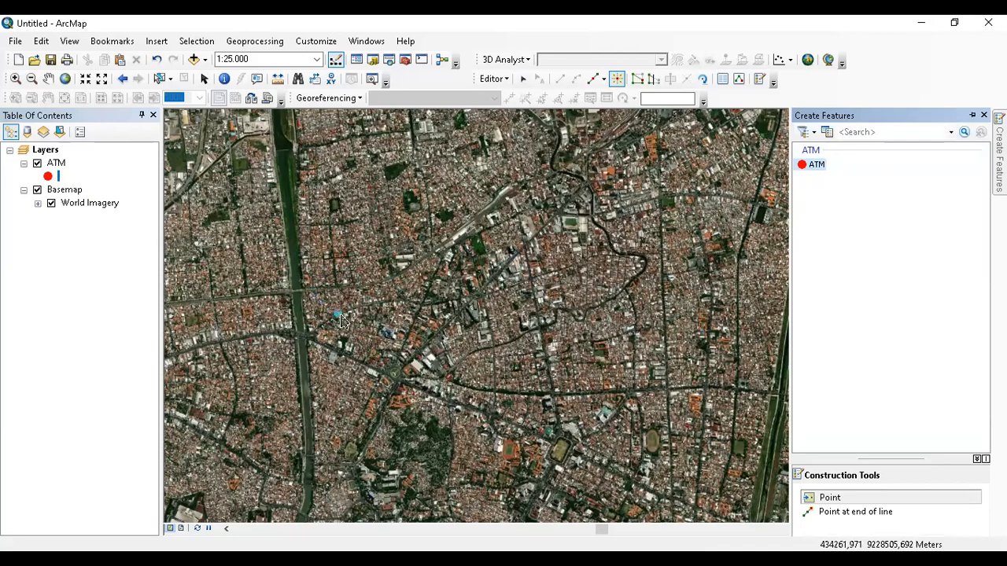
left_click(475, 291)
left_click(444, 348)
left_click(511, 356)
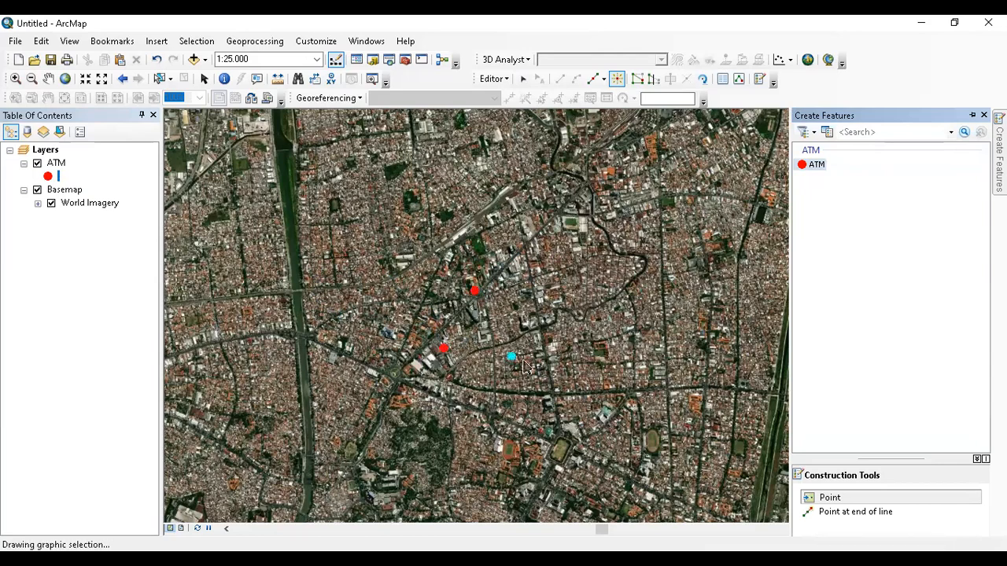
left_click(603, 325)
left_click(566, 282)
left_click(540, 250)
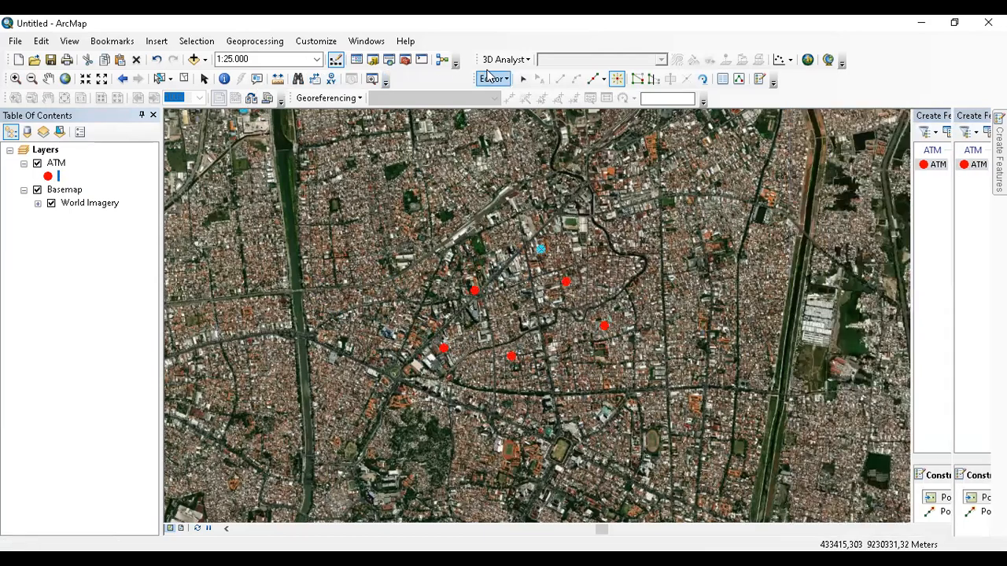
Stop editing the ATM layer and save the edits
left_click(494, 78)
left_click(508, 108)
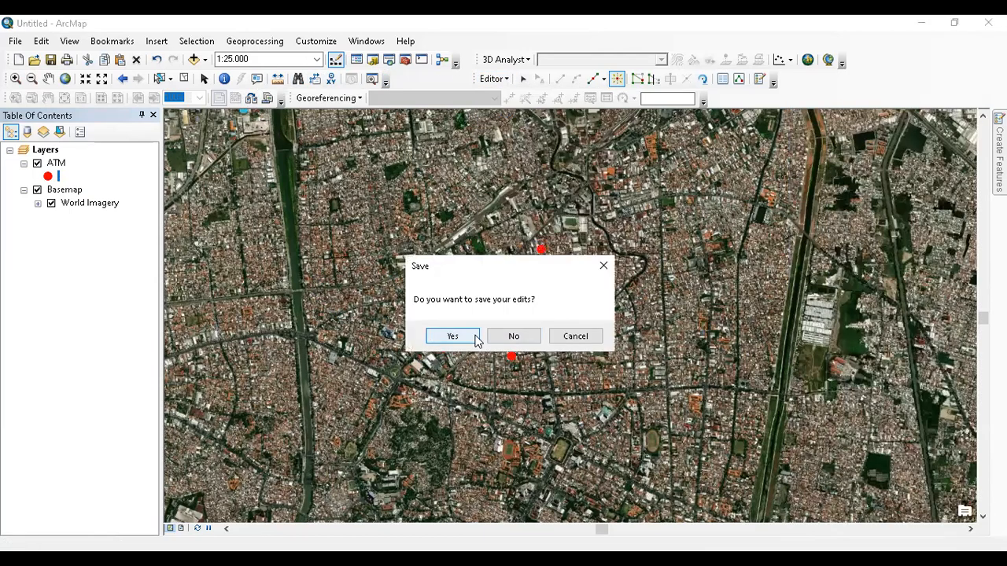
left_click(463, 339)
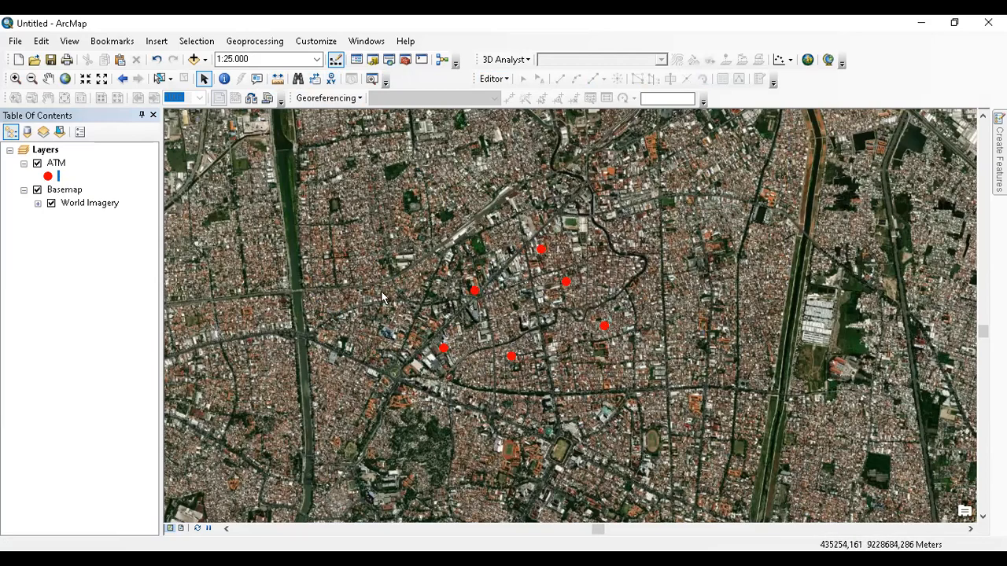
Open the attribute table of the ATM layer
left_click(60, 164)
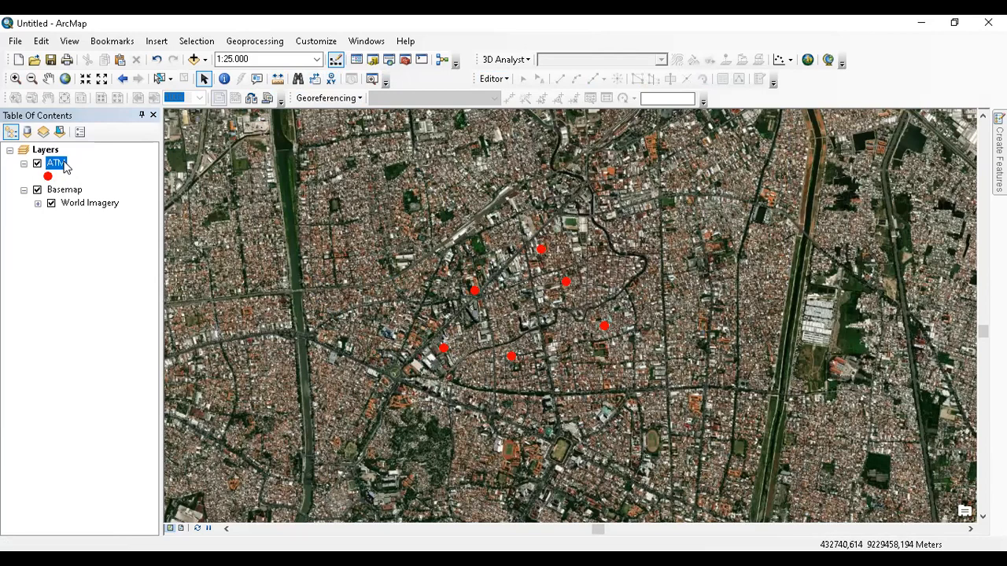
right_click(63, 164)
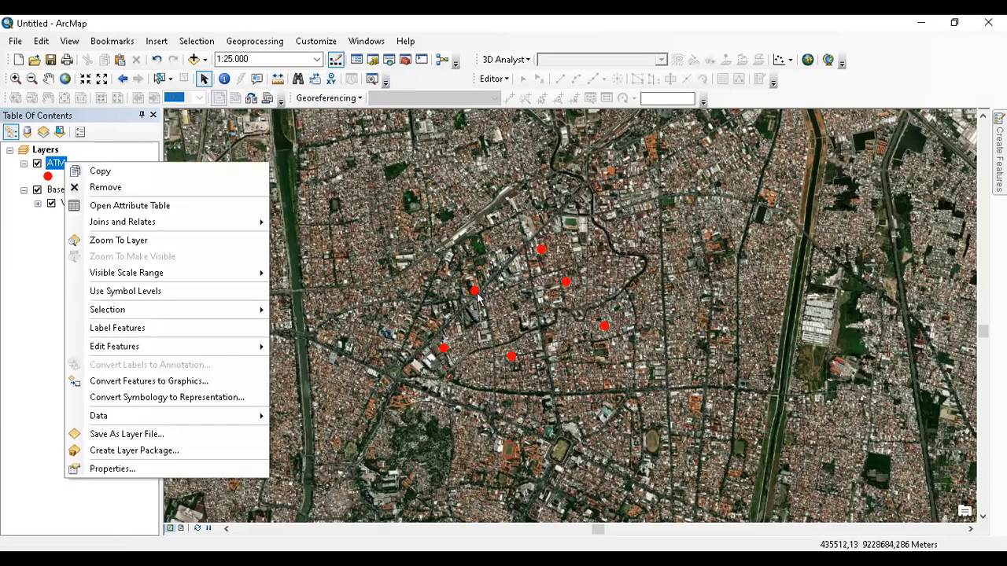
left_click(190, 207)
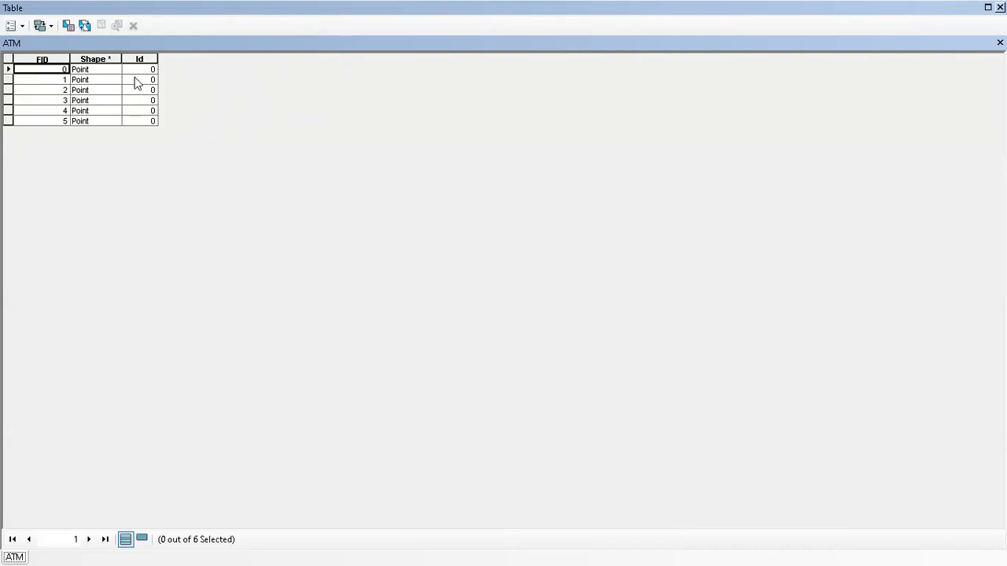
left_click(23, 29)
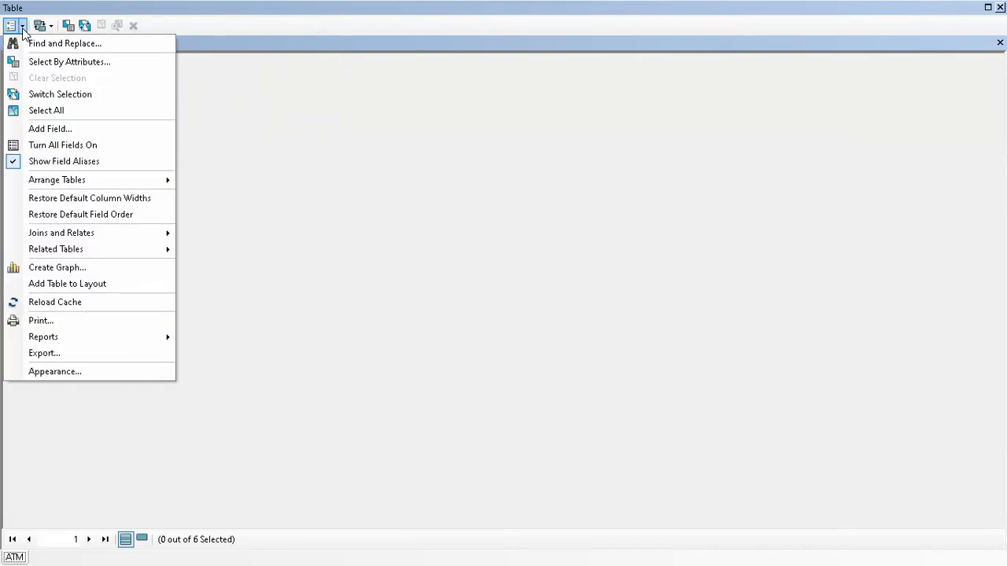
left_click(207, 16)
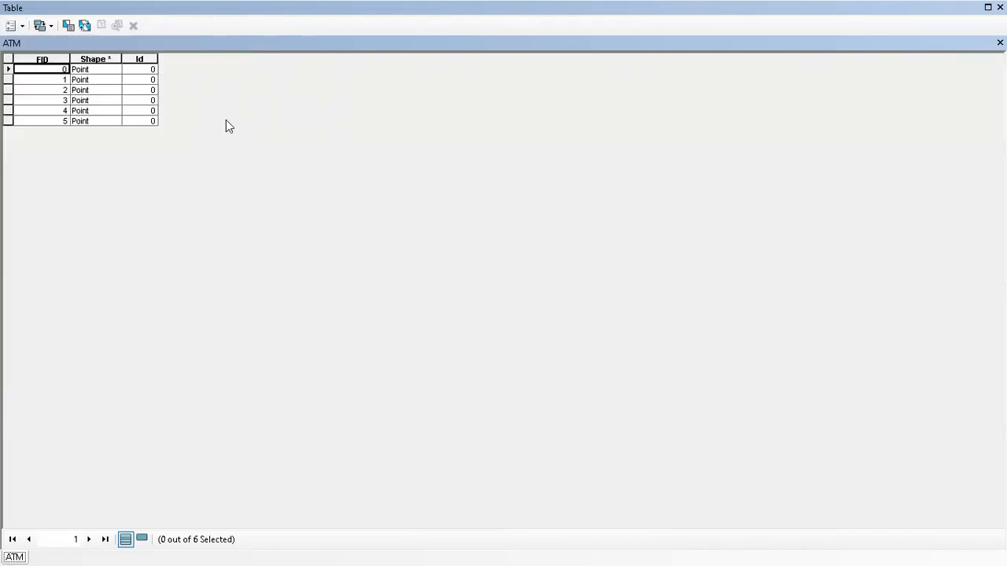
left_click(24, 26)
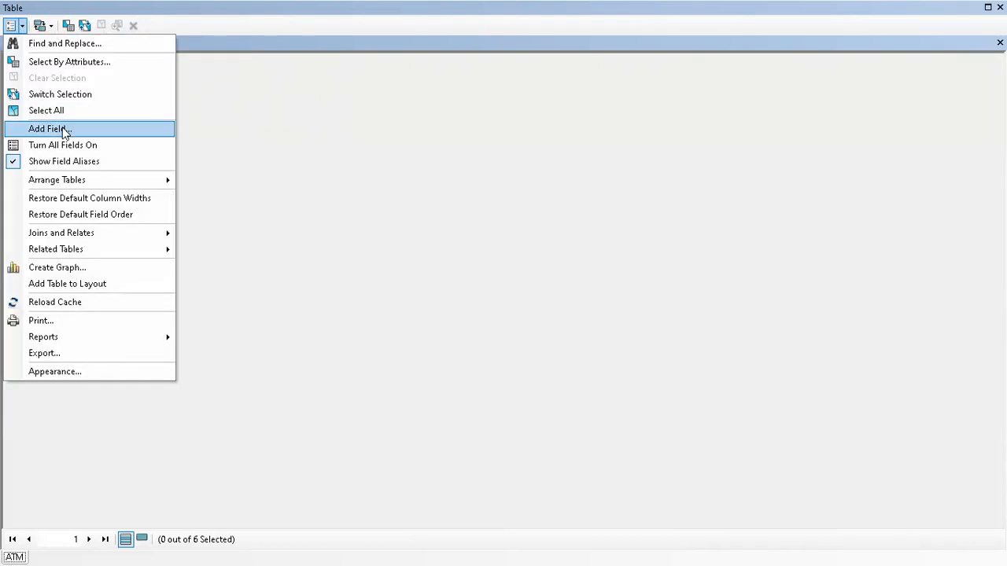
left_click(452, 7)
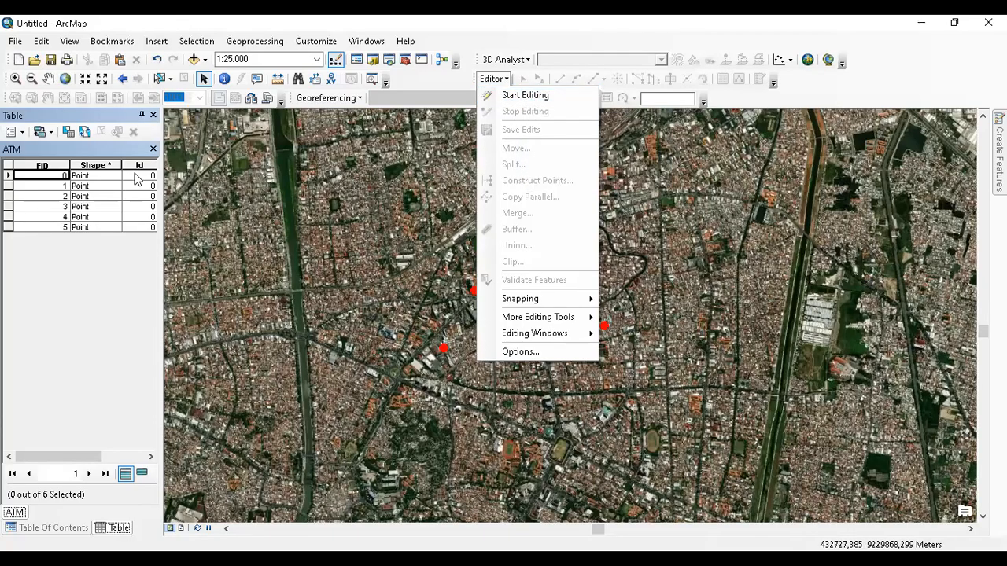
left_click(393, 279)
Select the northernmost of the three western ATM points to check its table record, and clear the selection
left_click(159, 79)
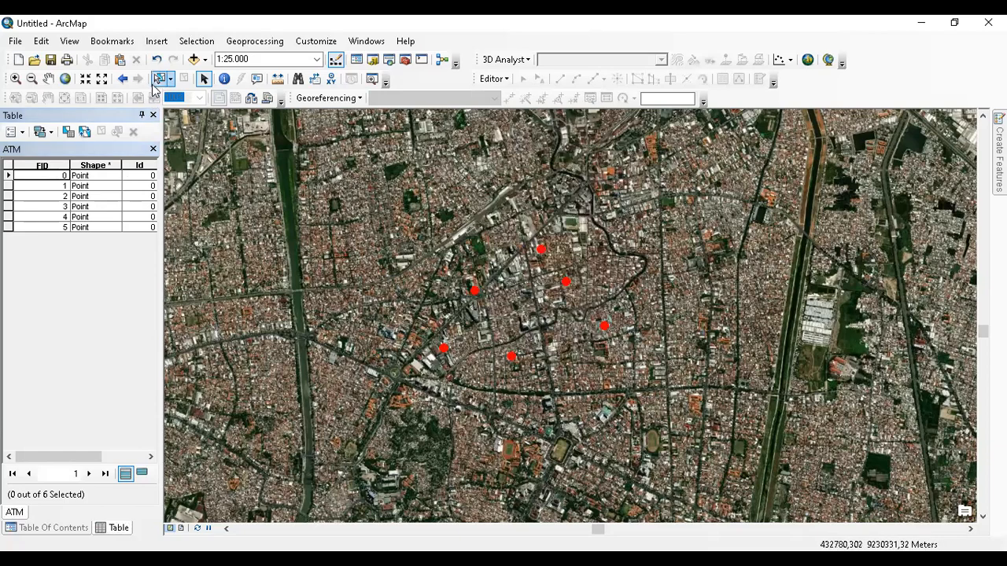
left_click_drag(447, 266, 494, 329)
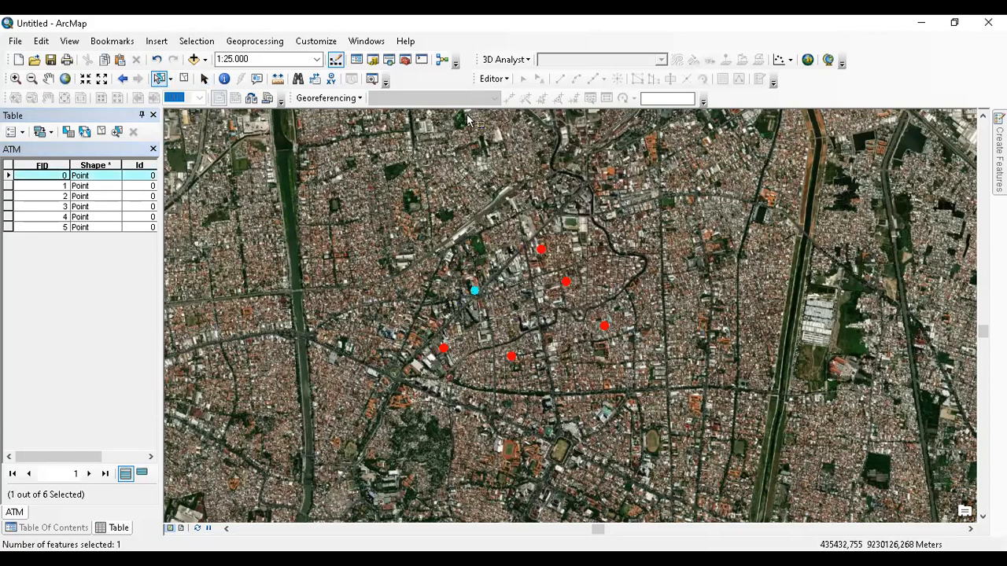
left_click(186, 80)
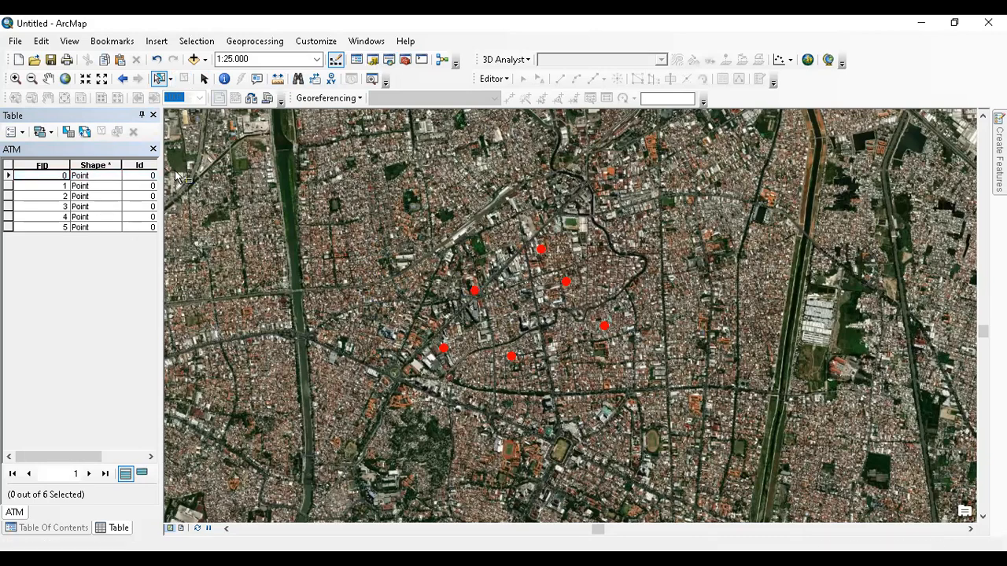
Add a Text field named Kode with length 10 to the ATM attribute table
left_click(14, 131)
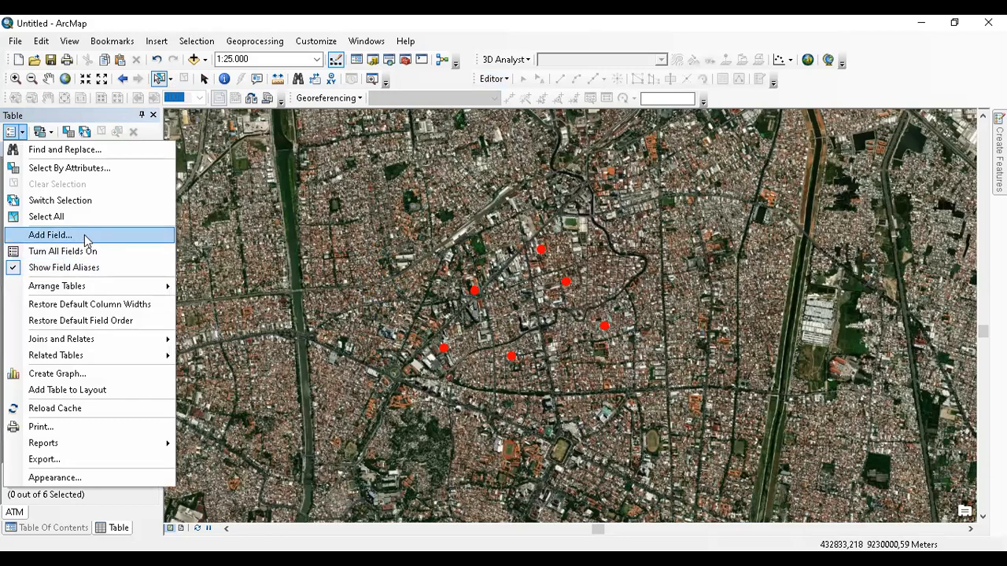
left_click(84, 234)
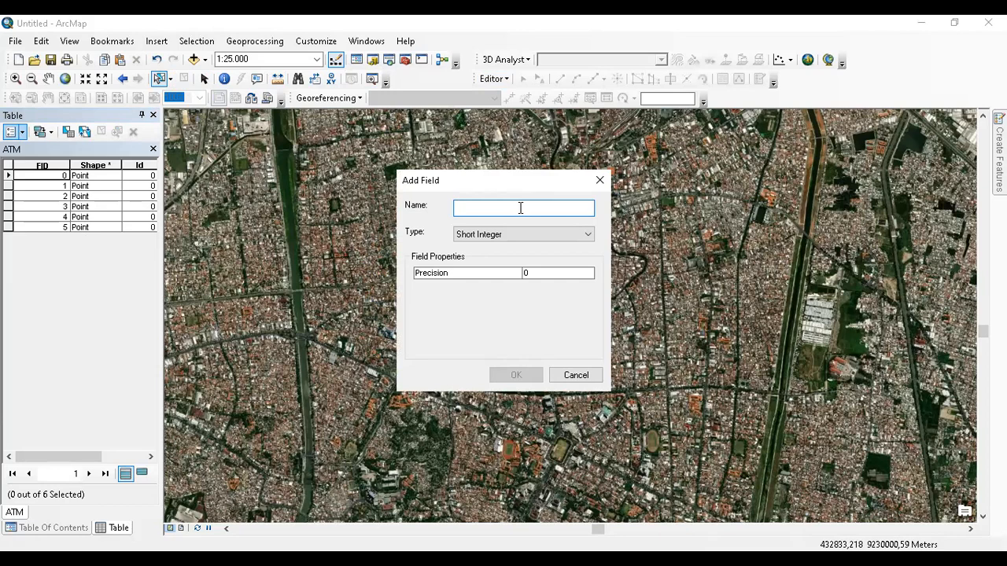
type("Ko")
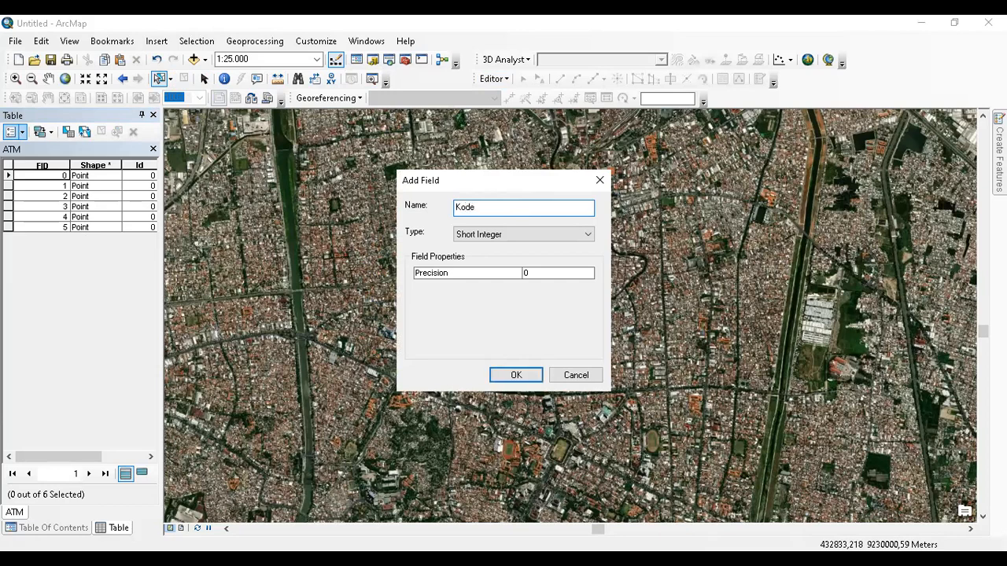
type("de")
left_click(539, 233)
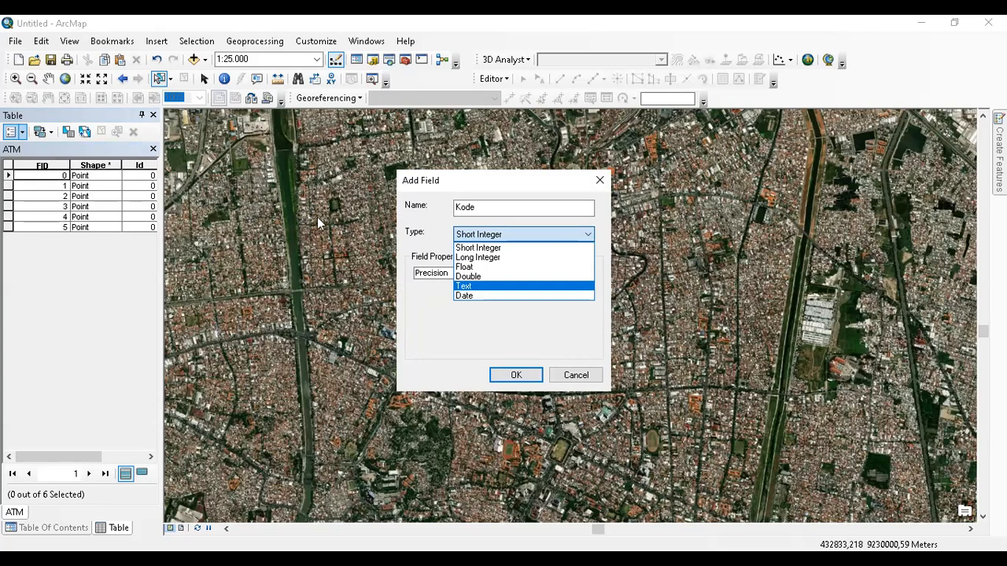
left_click(469, 288)
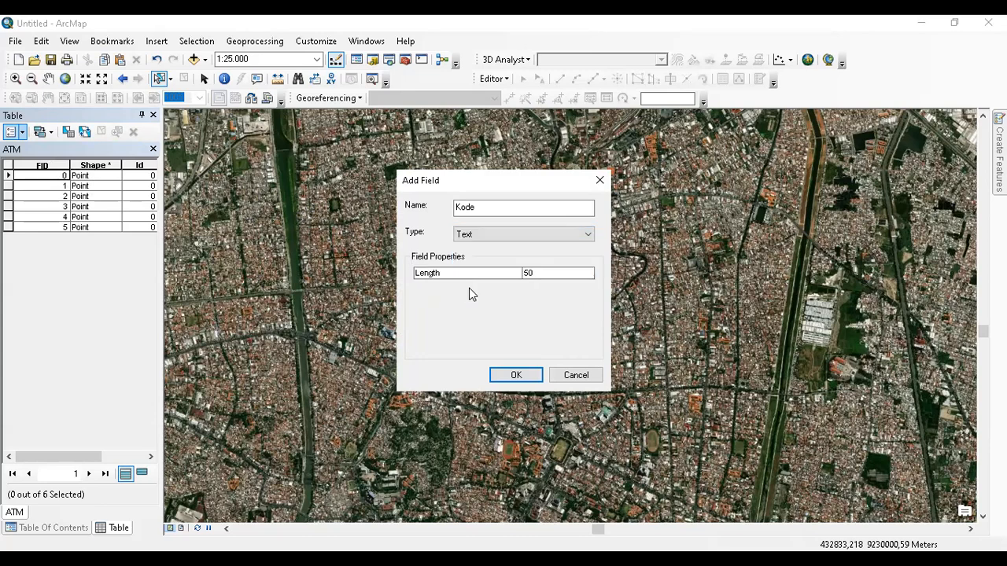
left_click(552, 274)
double_click(549, 273)
type("10")
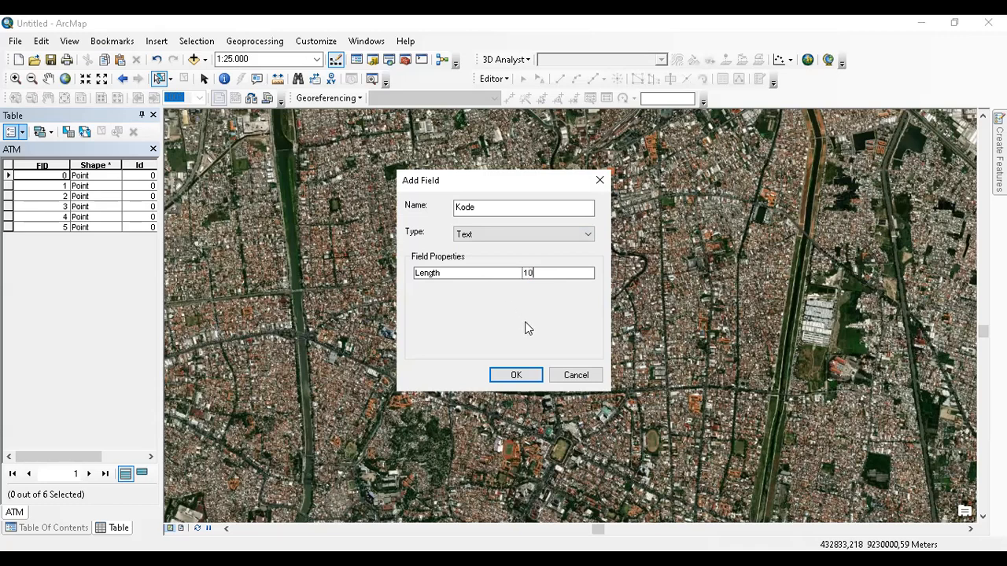
left_click(535, 382)
Add a Text field named Bank with length 10 to the ATM attribute table
left_click_drag(99, 458, 142, 458)
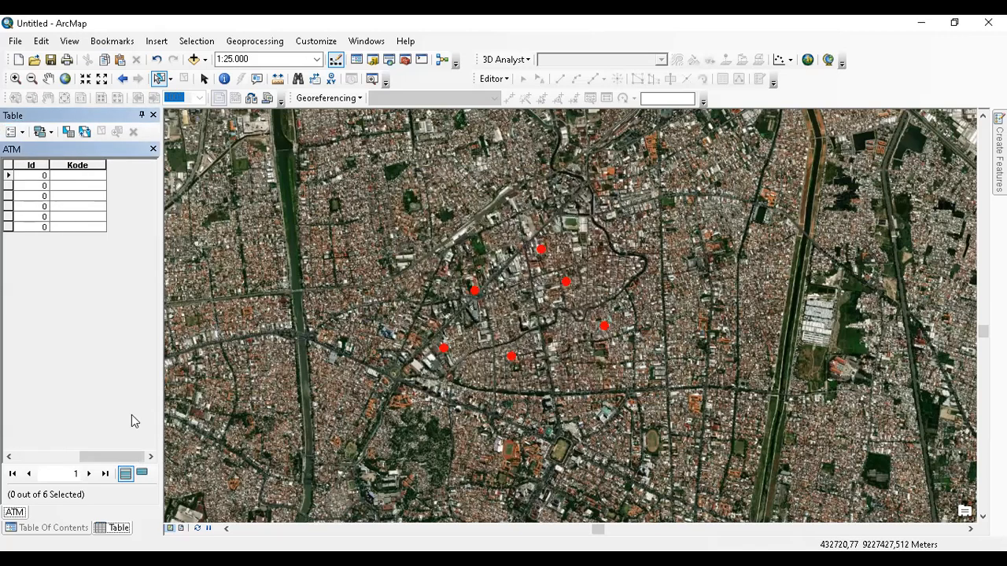
left_click(21, 133)
left_click(183, 250)
type("Bank")
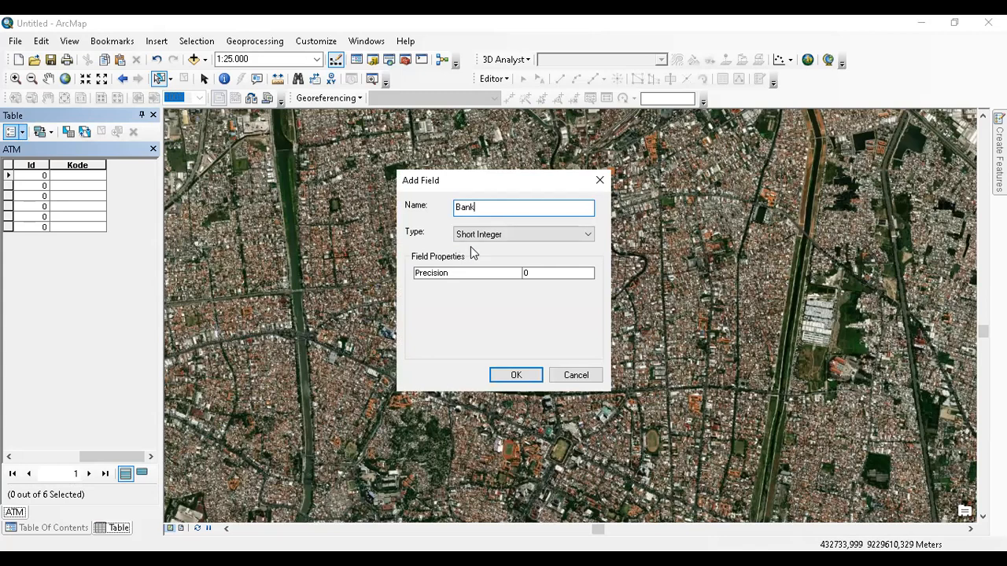
left_click(514, 234)
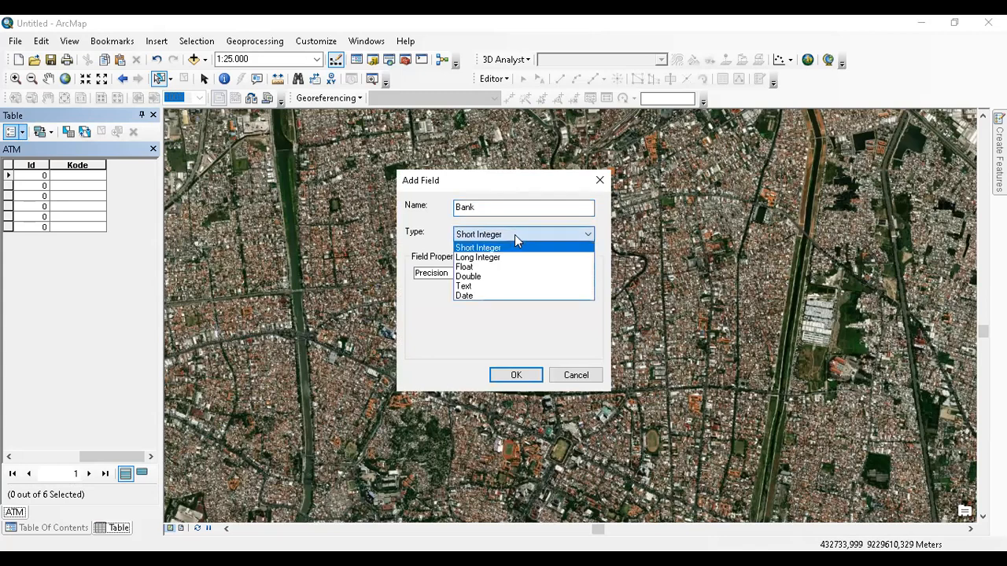
left_click(504, 287)
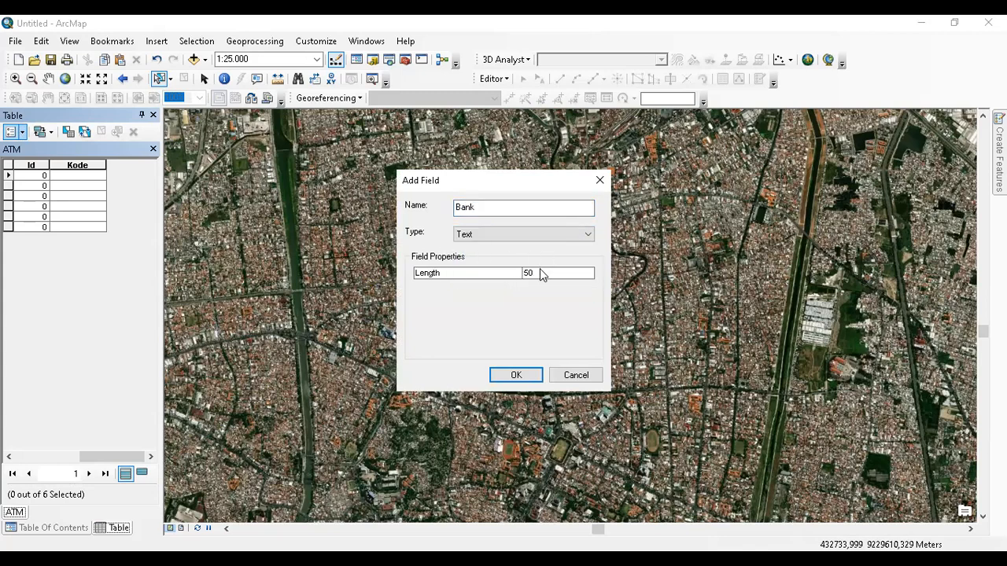
left_click(540, 273)
type("10")
left_click(516, 375)
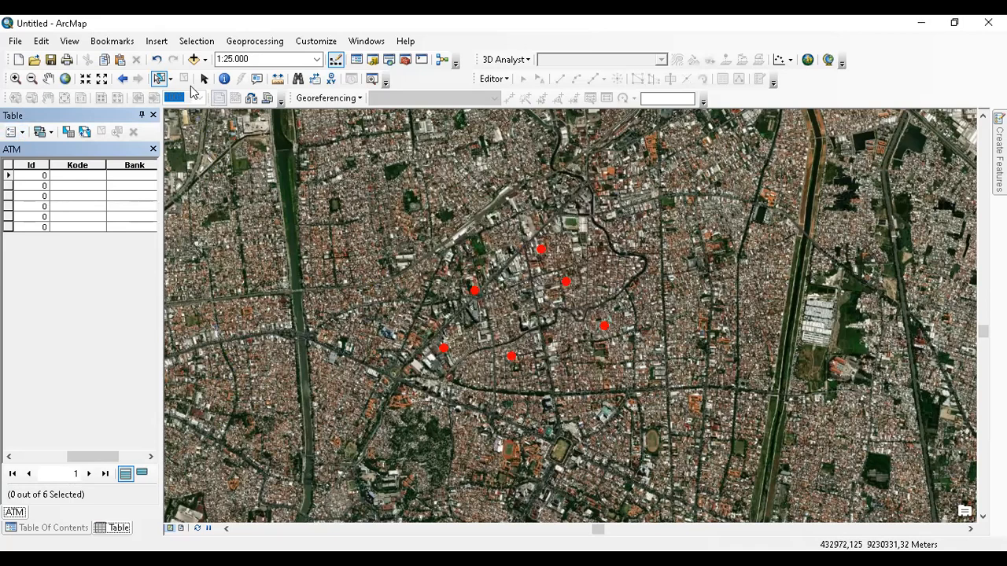
Start an edit session on the ATM layer, continuing despite the spatial reference warning
left_click(506, 81)
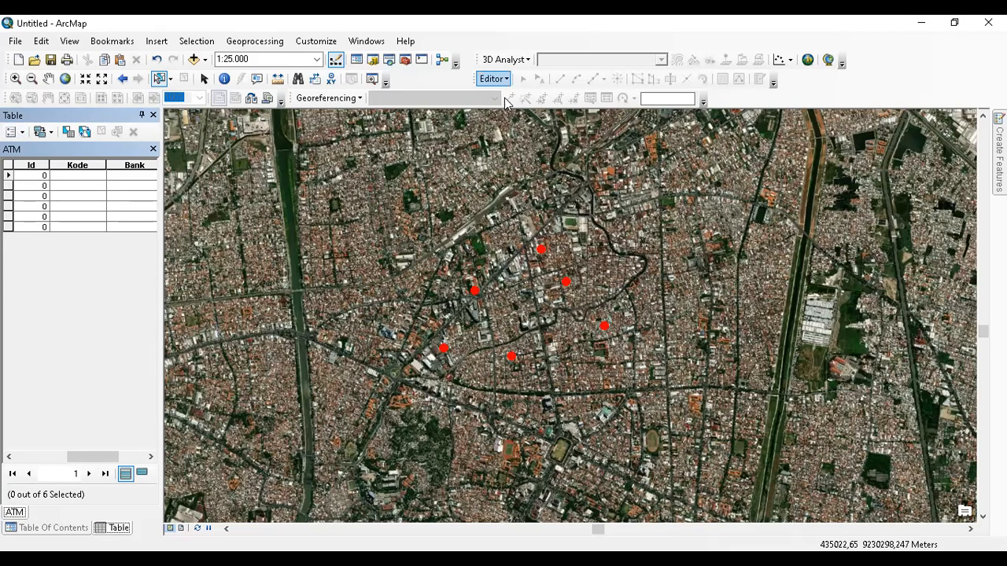
left_click(505, 99)
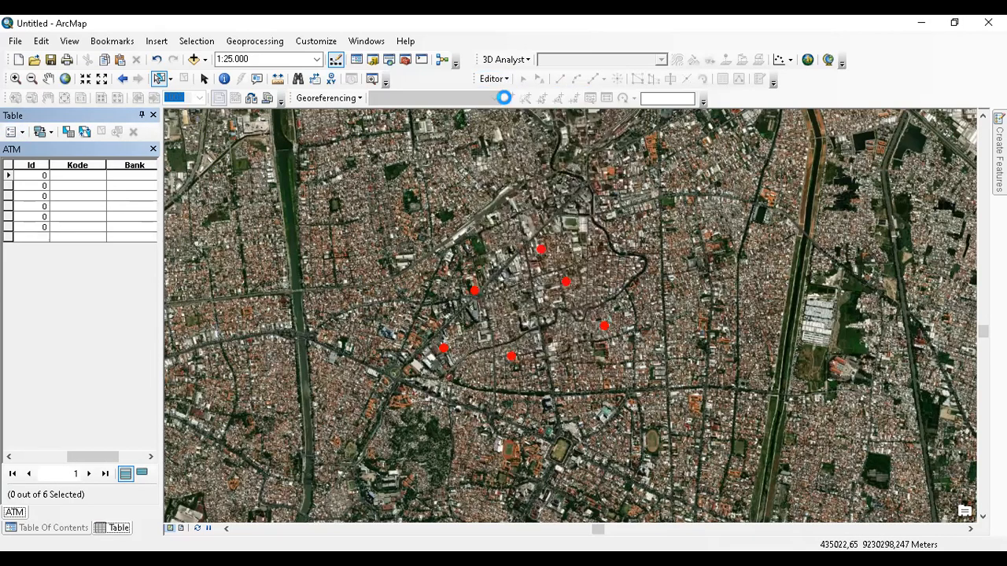
left_click(434, 183)
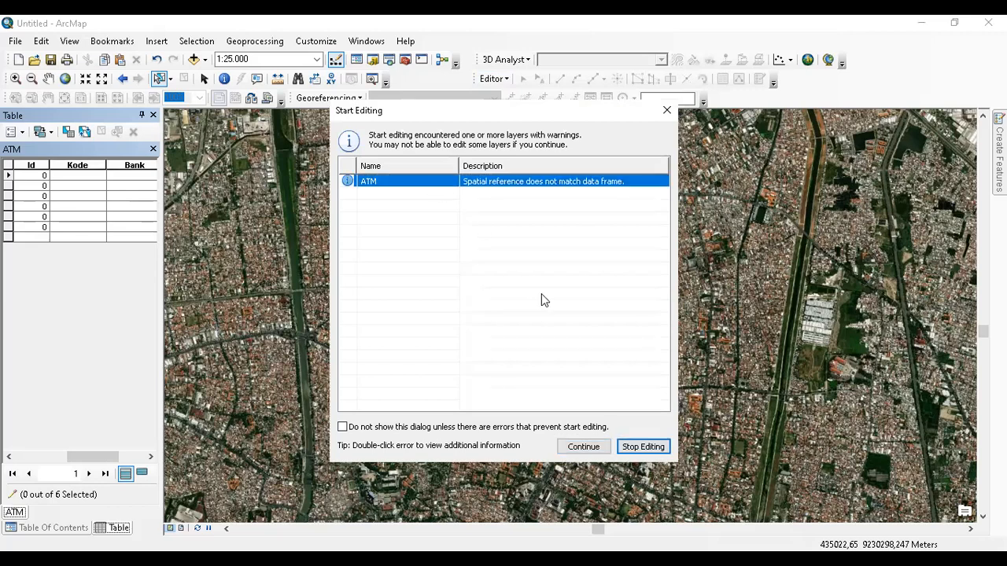
left_click(582, 447)
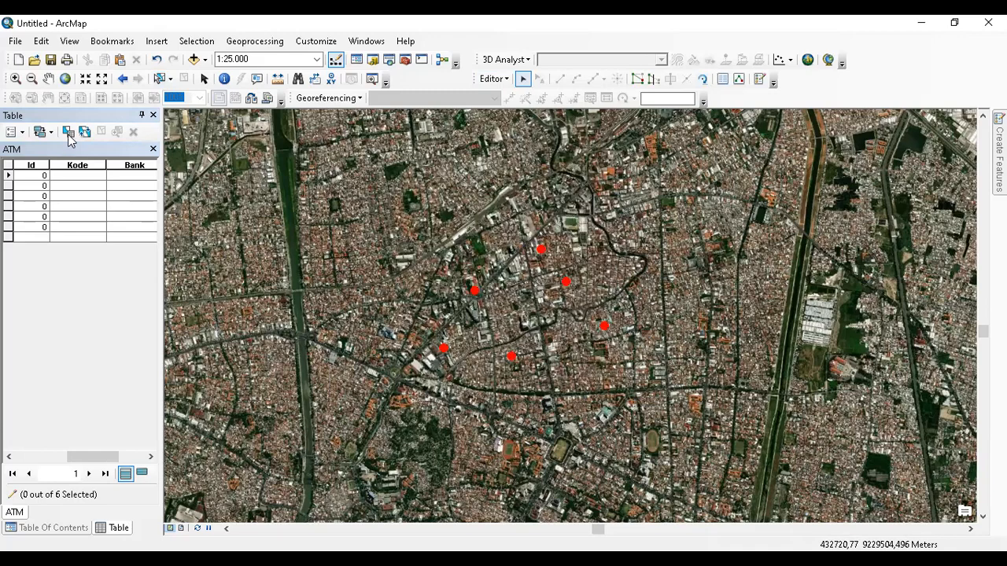
Fill the Kode field of all six ATM records with ATM
left_click(89, 178)
type("A")
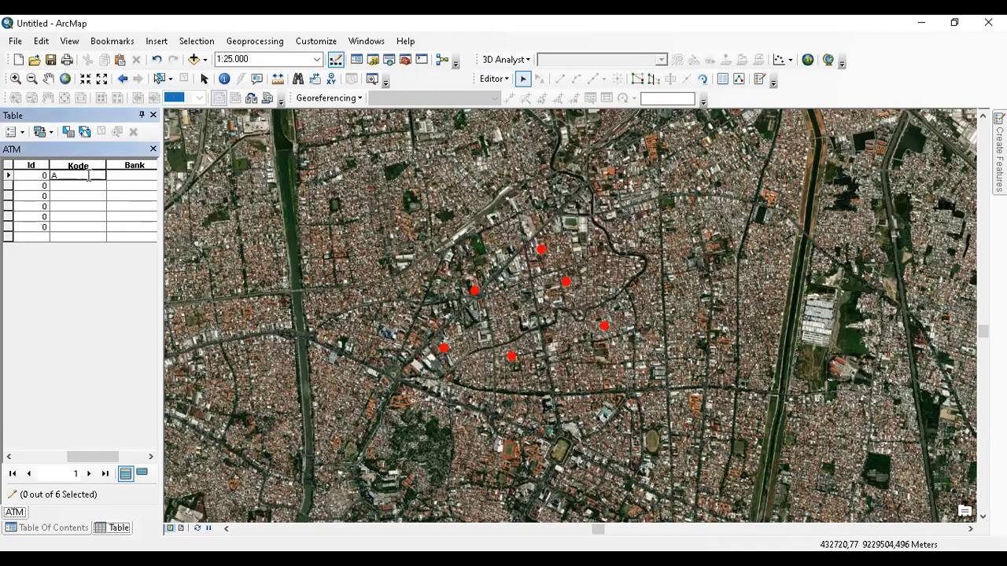
type("TM")
key("Return")
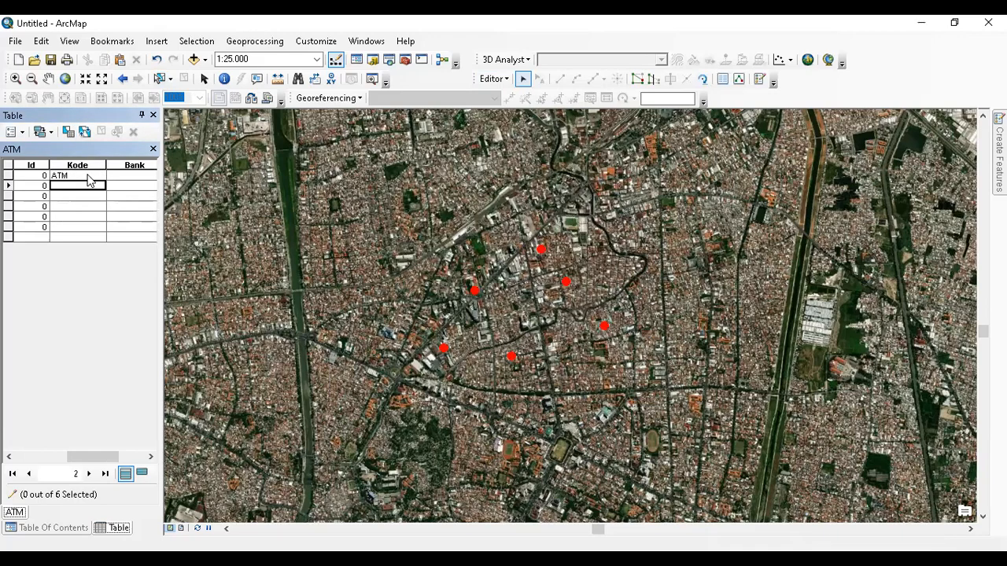
left_click(88, 177)
right_click(88, 176)
left_click(103, 201)
left_click(98, 191)
left_click(90, 196)
type("ATM")
left_click(86, 208)
type("ATM")
left_click(84, 219)
type("ATM")
left_click(82, 226)
type("ATM")
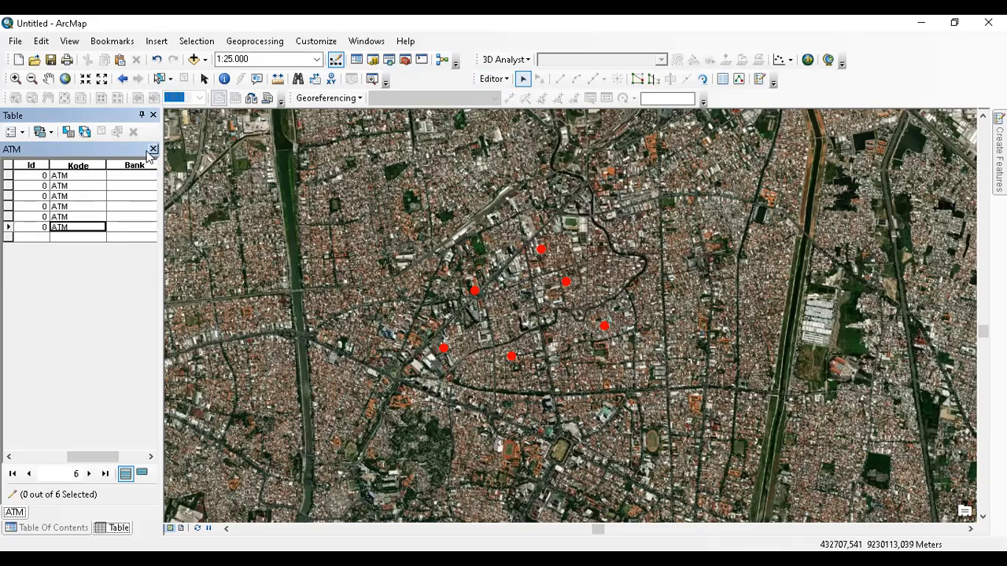
Select the three western ATM points on the map and enter BNI as the Bank value of their records
left_click(132, 178)
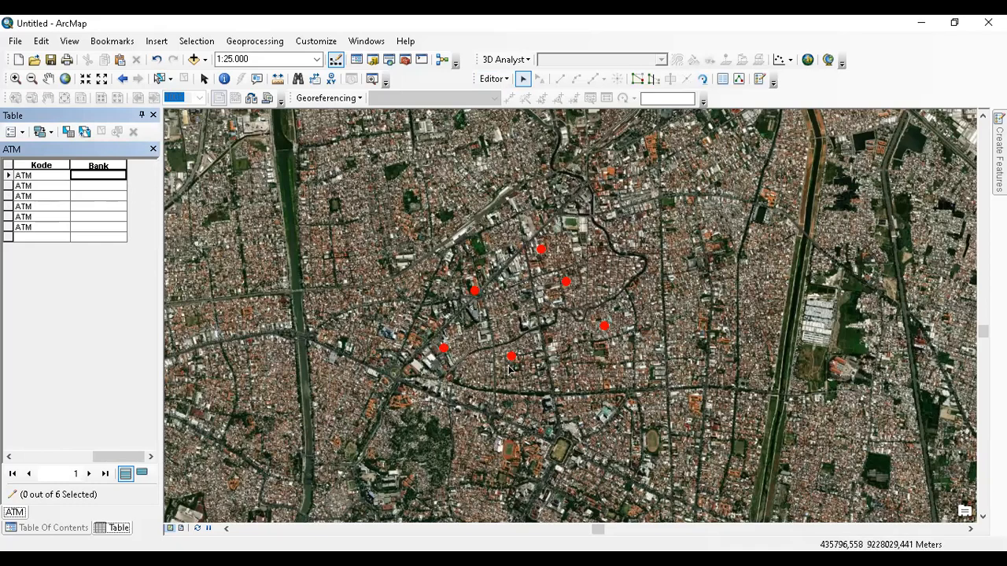
left_click_drag(426, 269, 524, 385)
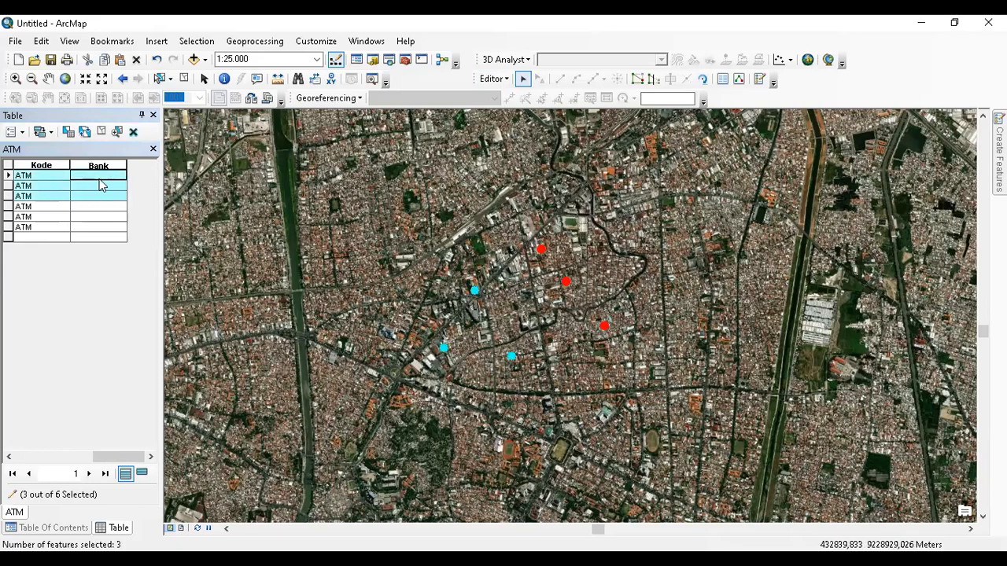
left_click(100, 180)
type("BNI")
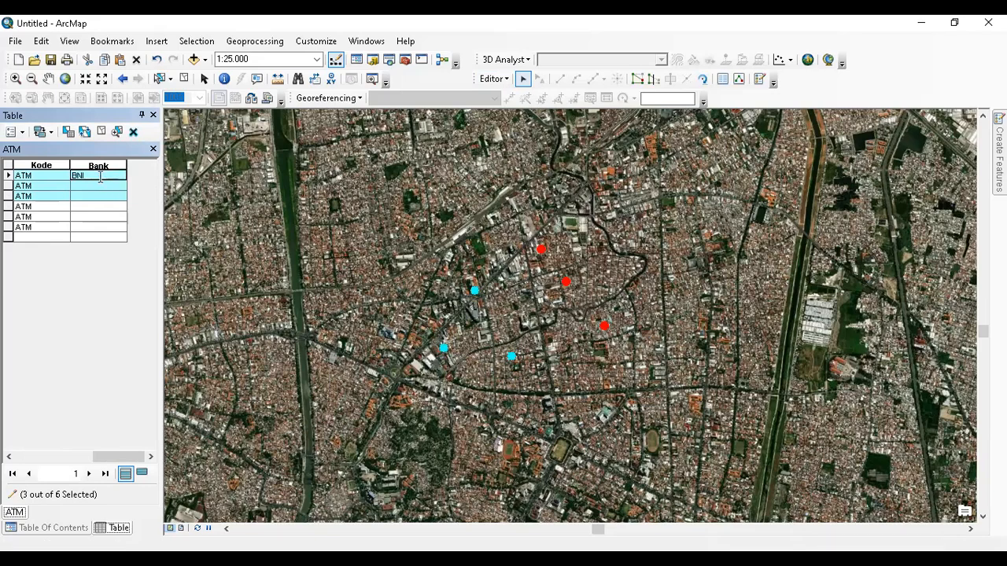
key("Return")
type("B")
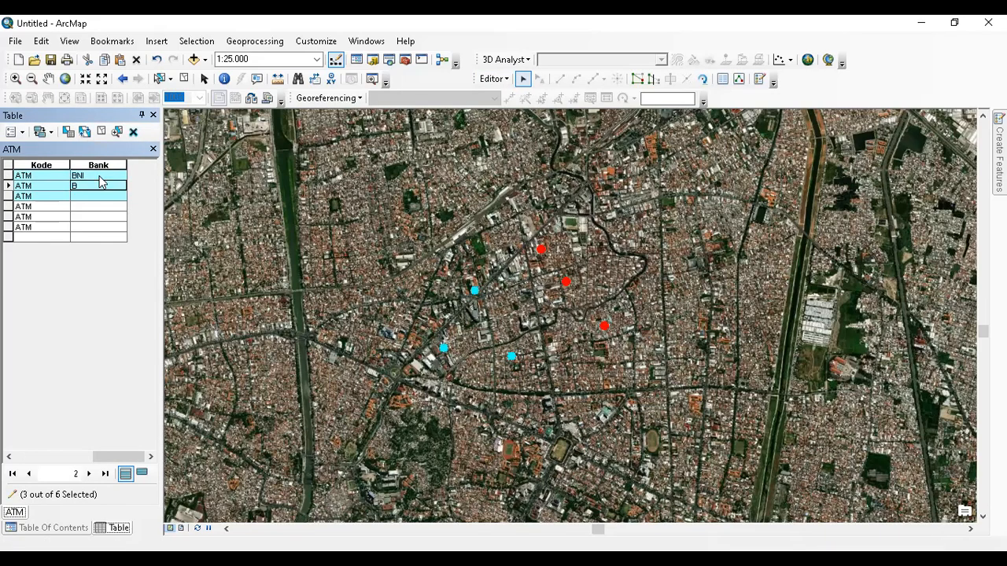
type("NI")
key("Return")
type("BN")
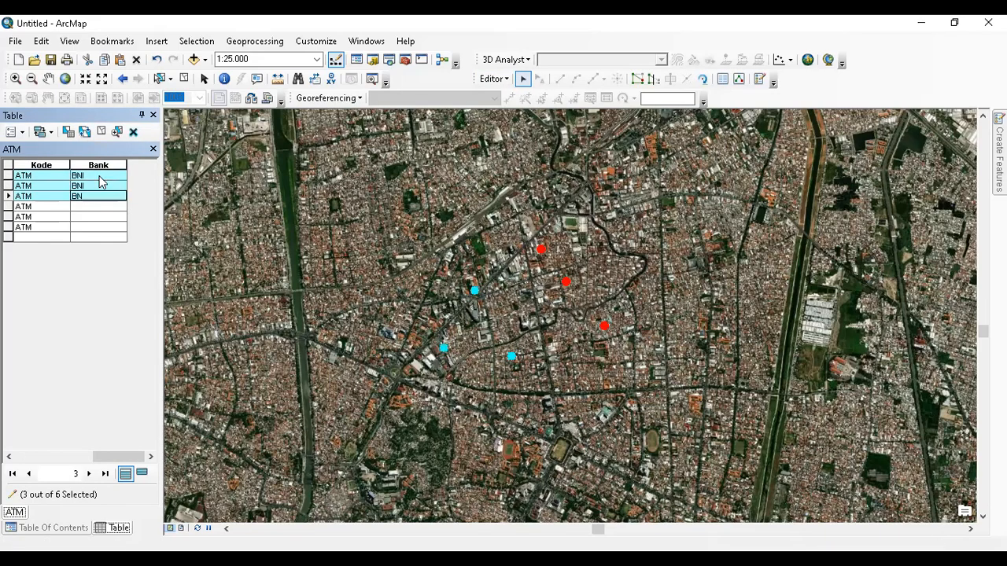
type("I")
key("Return")
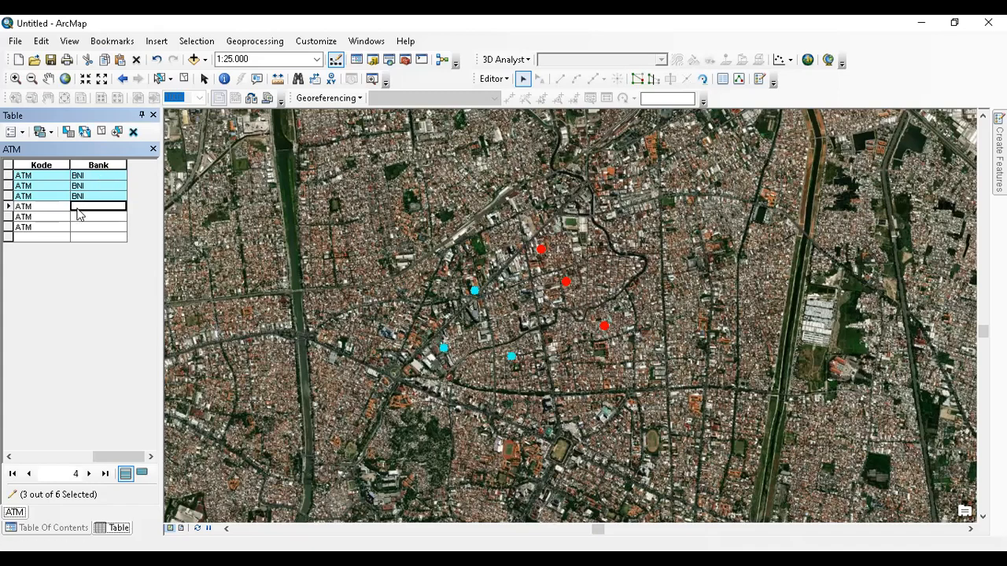
Select the three eastern ATM points on the map and open the Field Calculator for the Bank field
left_click(161, 82)
left_click_drag(505, 229, 621, 334)
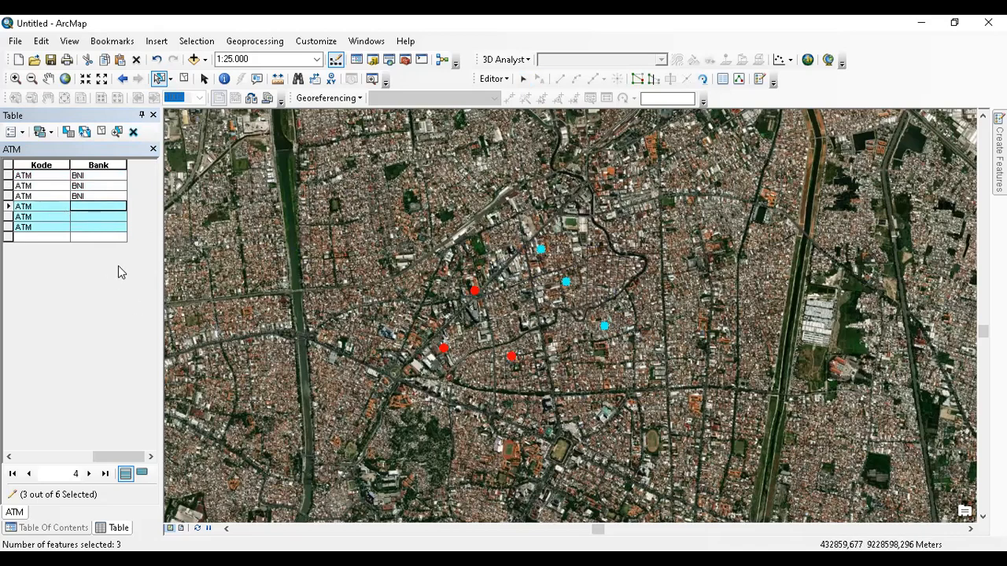
right_click(100, 162)
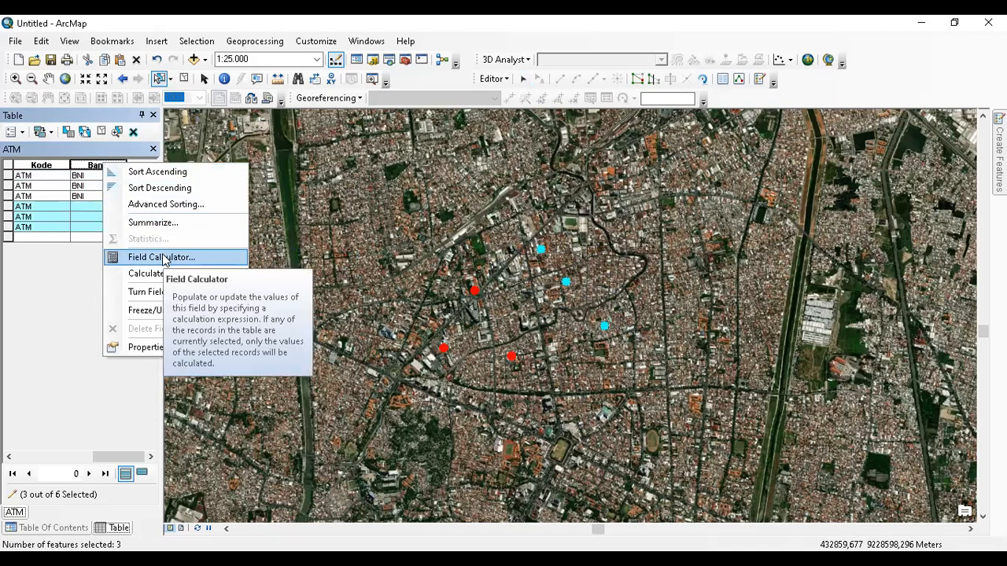
left_click(163, 258)
left_click(360, 321)
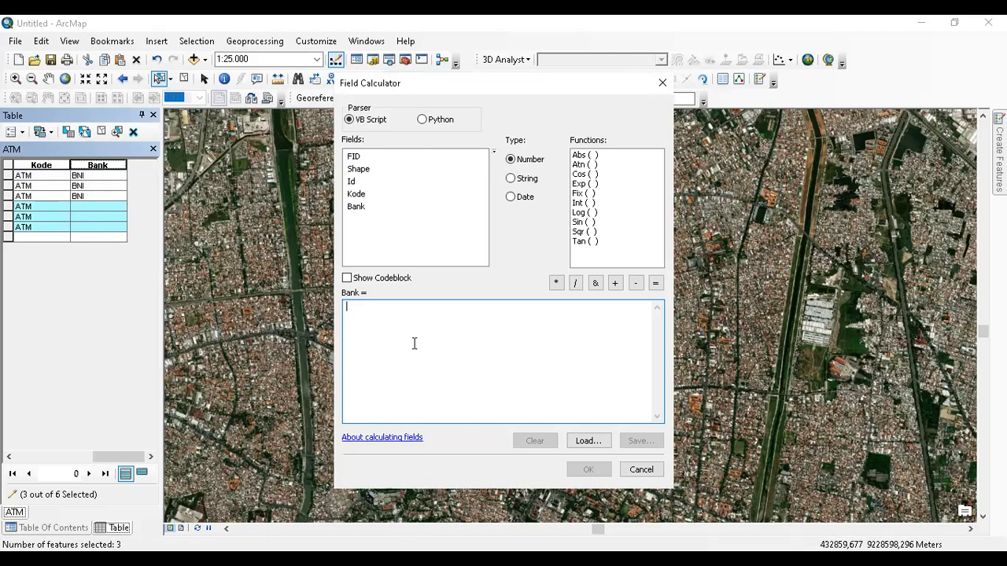
type("76")
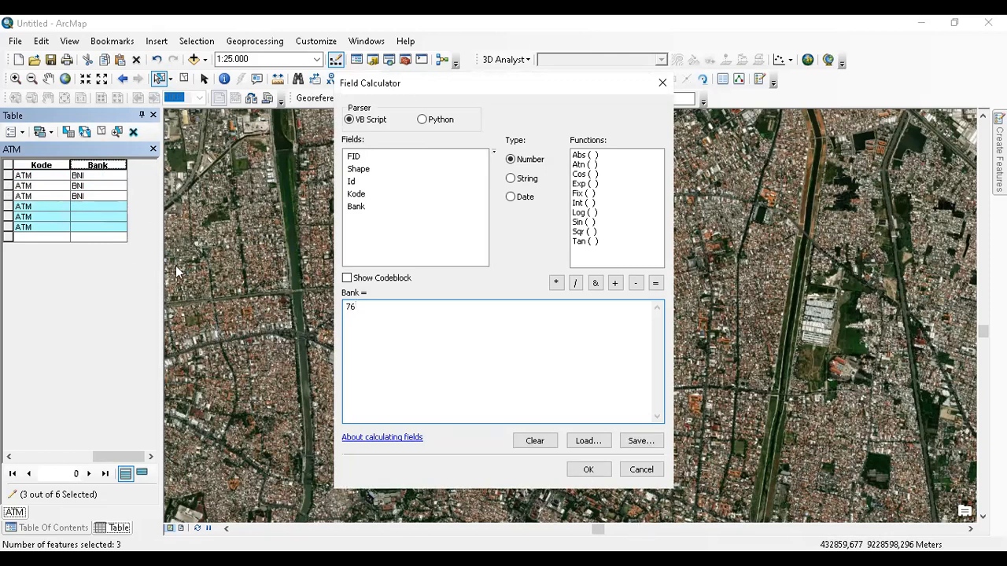
left_click_drag(412, 317, 290, 306)
key("BackSpace")
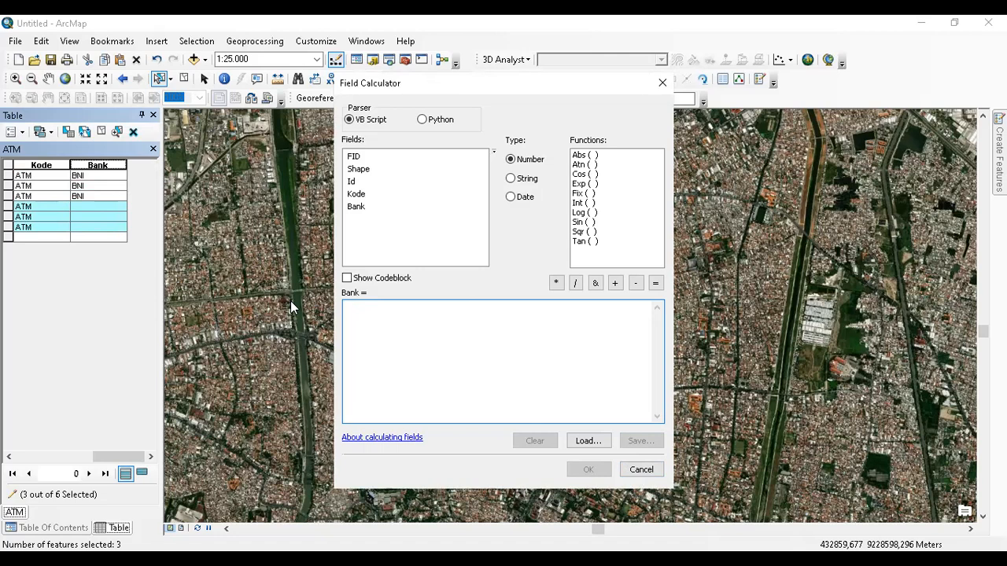
Calculate the Bank field of the selected records with the text expression "Mandiri"
type("Mandiri")
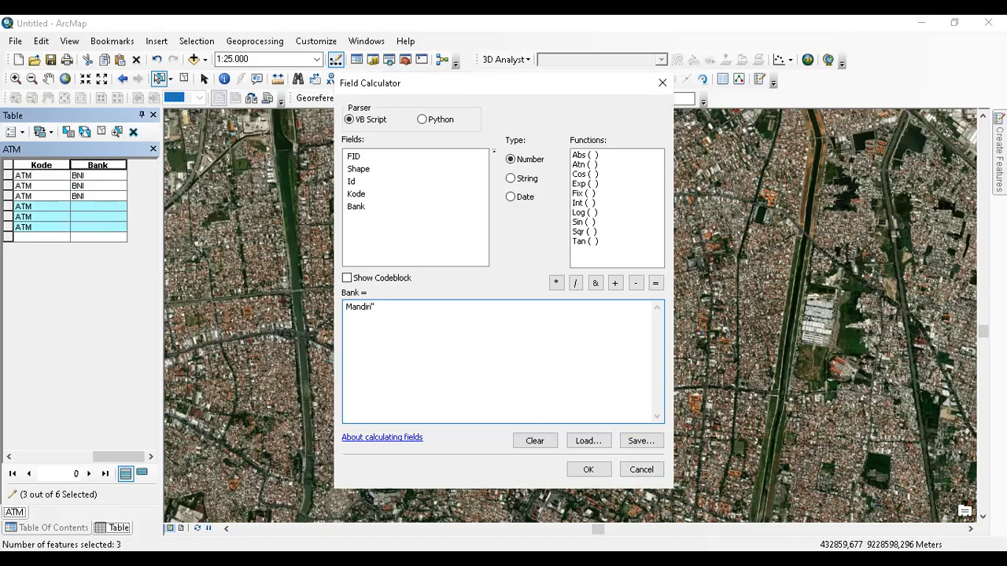
type("\"")
left_click(588, 471)
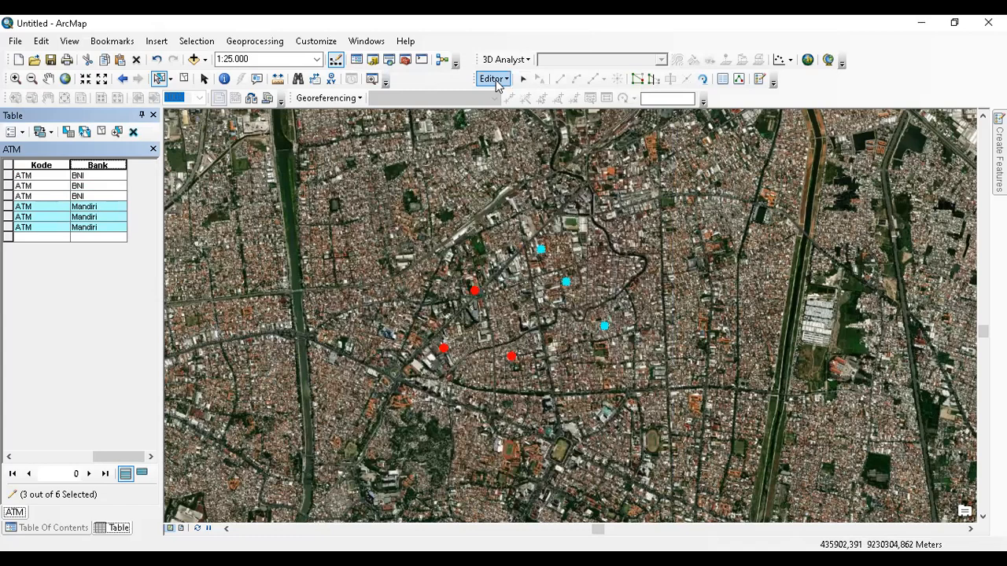
Stop editing the ATM layer and save the attribute edits
left_click(494, 79)
left_click(513, 112)
left_click(453, 336)
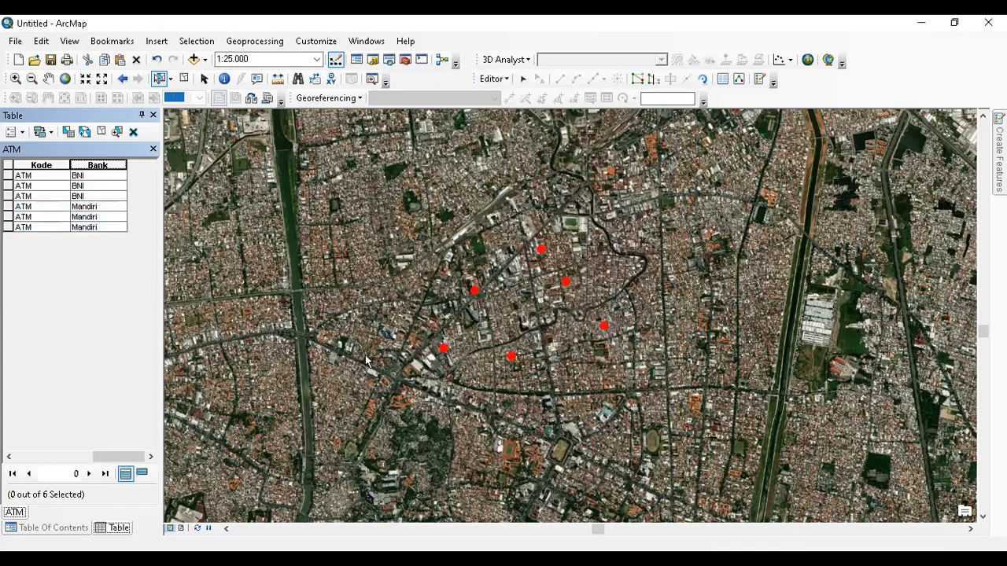
Close the attribute table and symbolize the ATM layer by unique values of the Bank field, adding all values
left_click(153, 115)
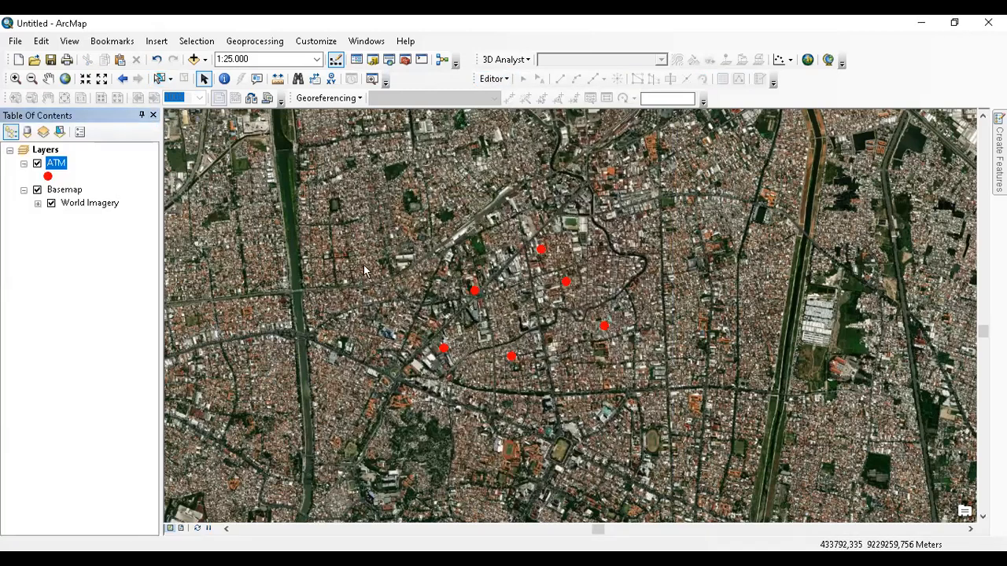
left_click(66, 168)
double_click(64, 165)
left_click(438, 125)
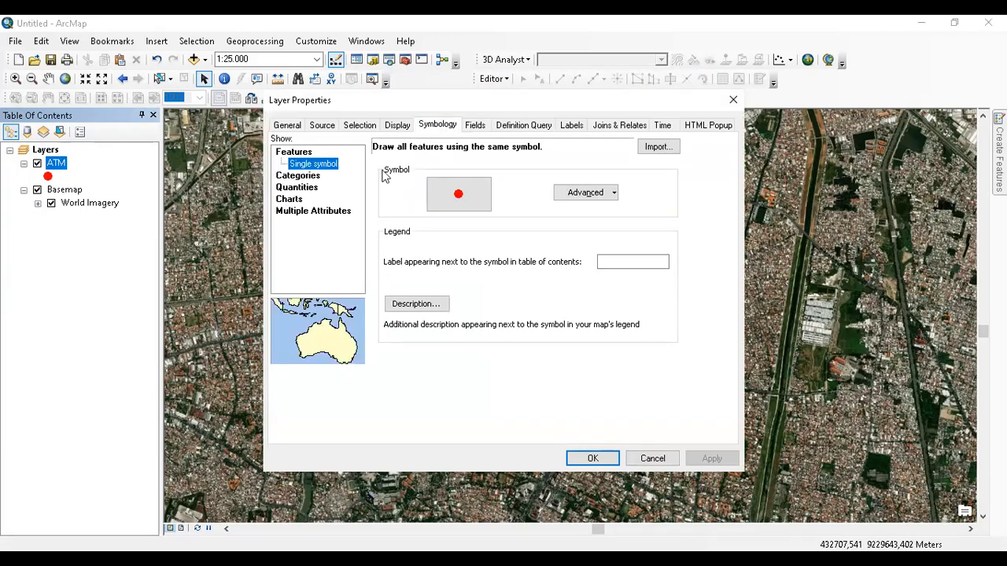
left_click(318, 177)
left_click(418, 177)
left_click(404, 206)
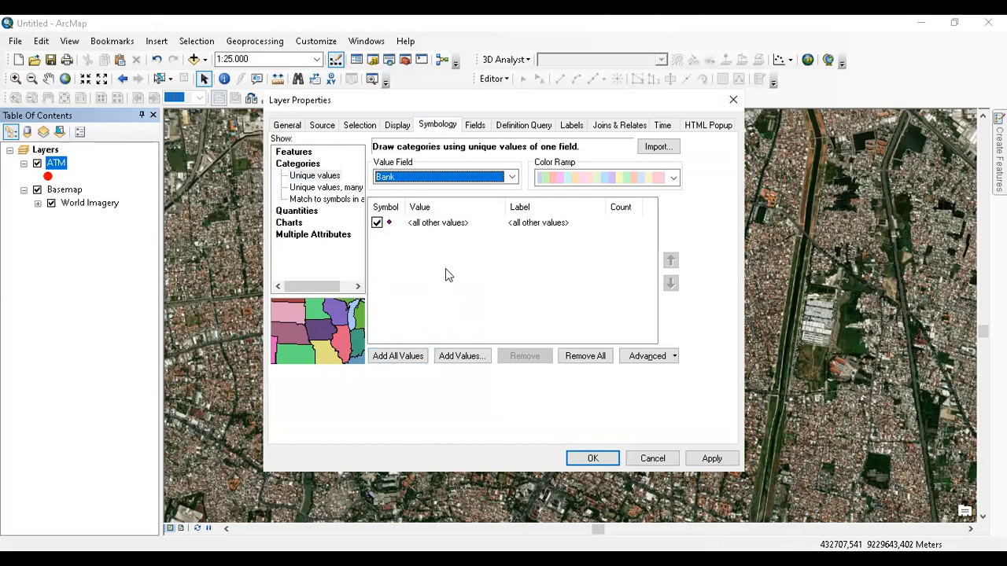
left_click(406, 359)
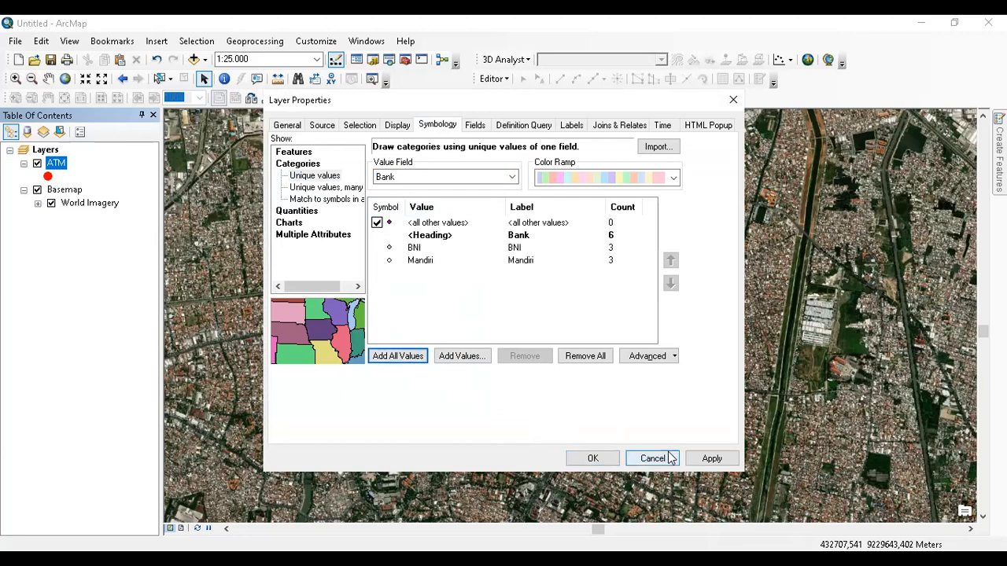
left_click(691, 461)
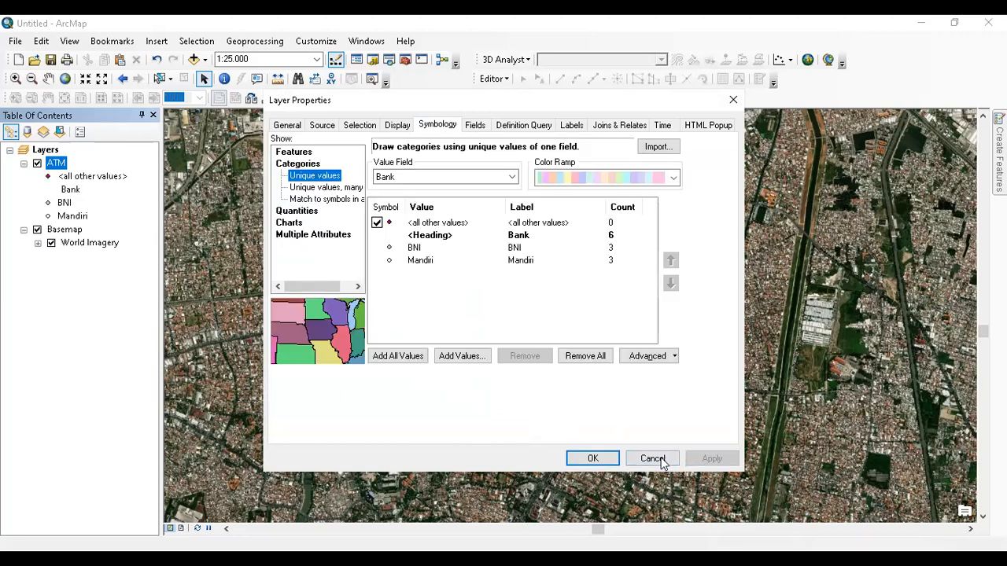
left_click(593, 459)
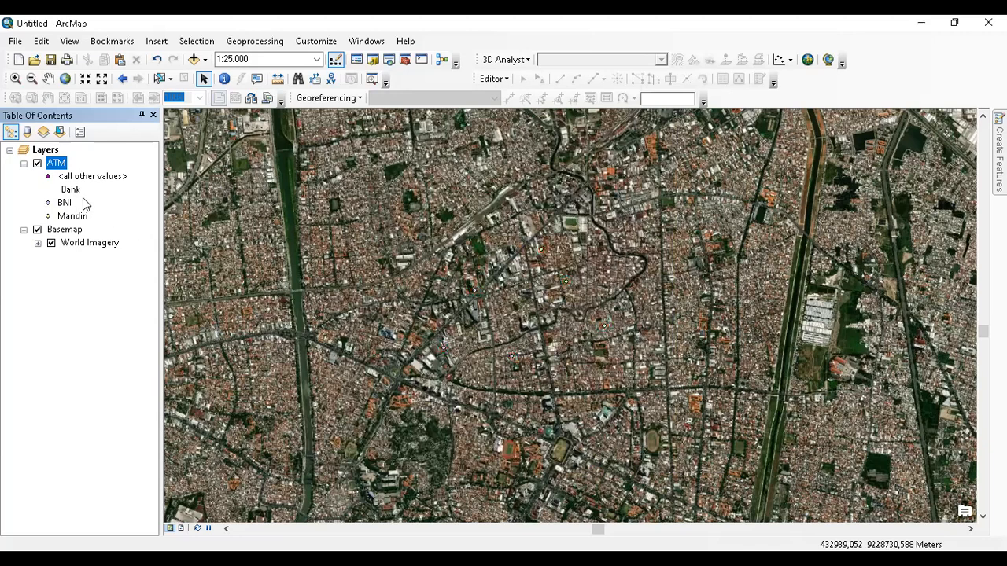
Exclude the <all other values> class from the ATM layer's symbology
left_click(63, 167)
double_click(57, 163)
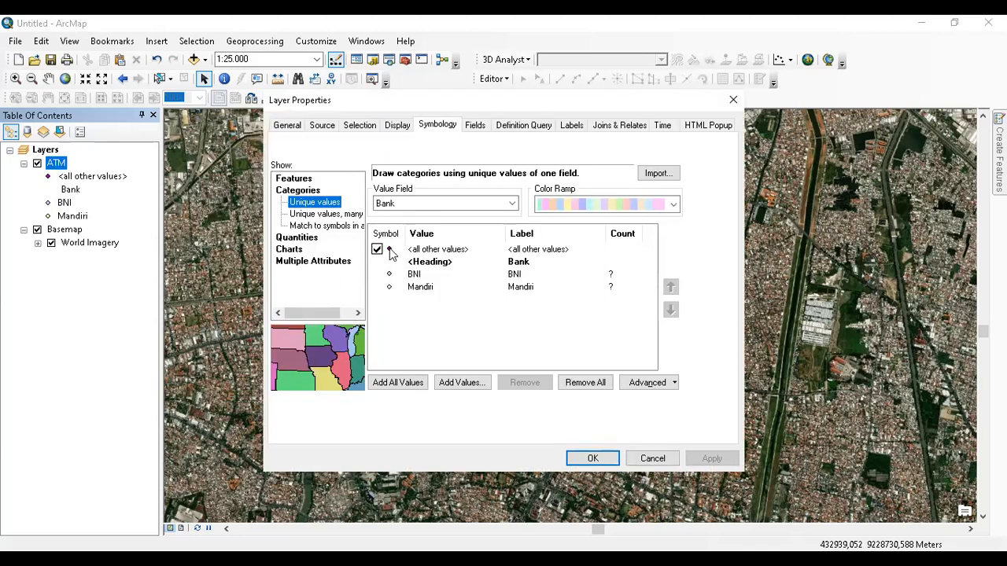
left_click(377, 250)
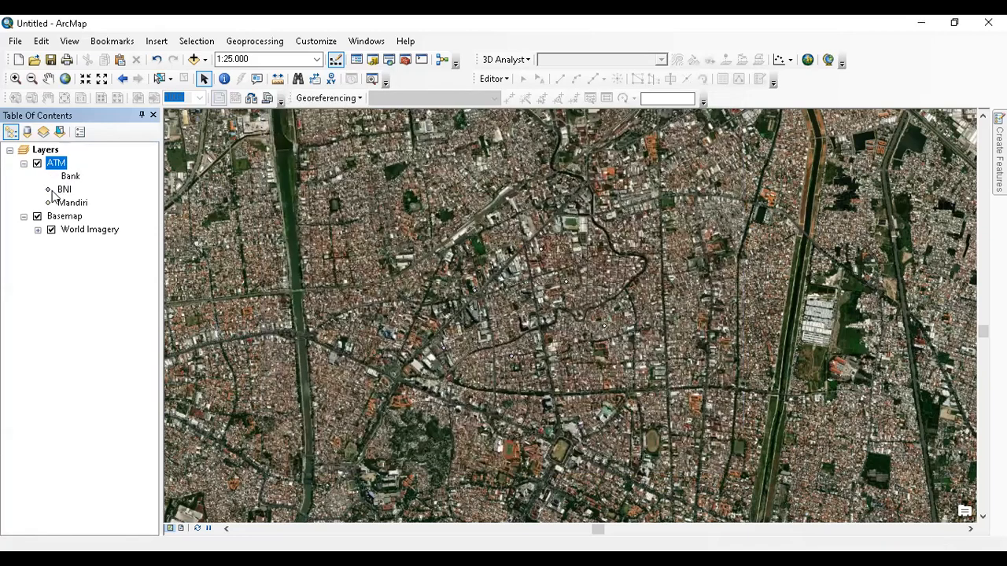
Change the BNI class symbol to the green Square 2 marker
left_click(48, 189)
scroll(400, 287, "down", 2)
left_click(473, 308)
left_click(585, 445)
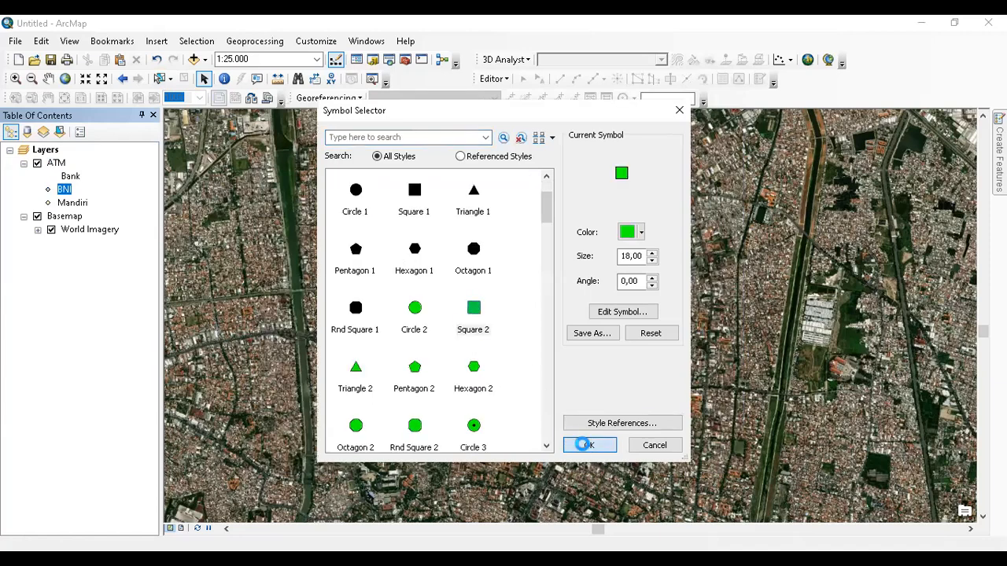
Change the Mandiri class symbol to the Square 2 marker with a blue fill
left_click(46, 202)
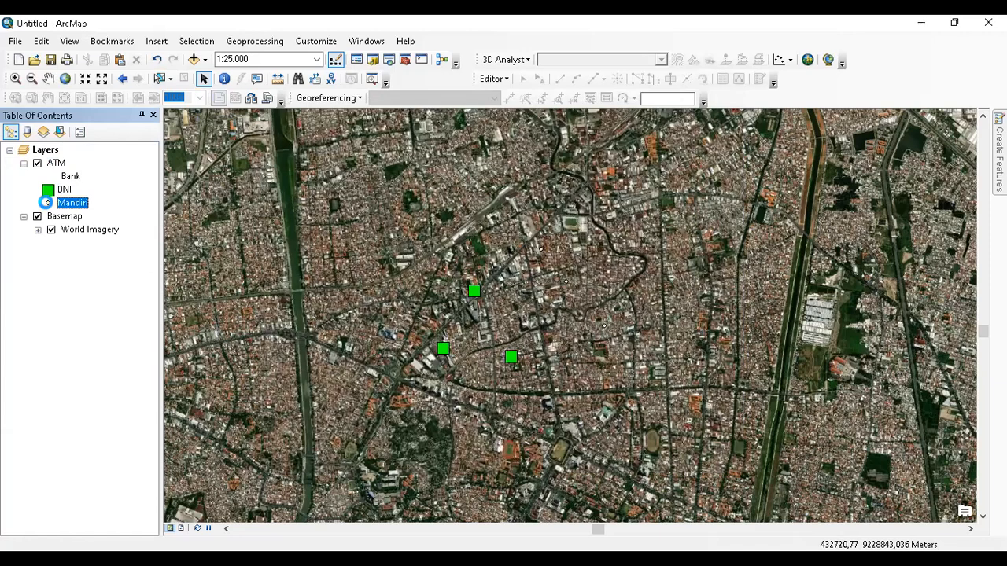
scroll(467, 304, "down", 5)
scroll(469, 306, "up", 5)
left_click(474, 227)
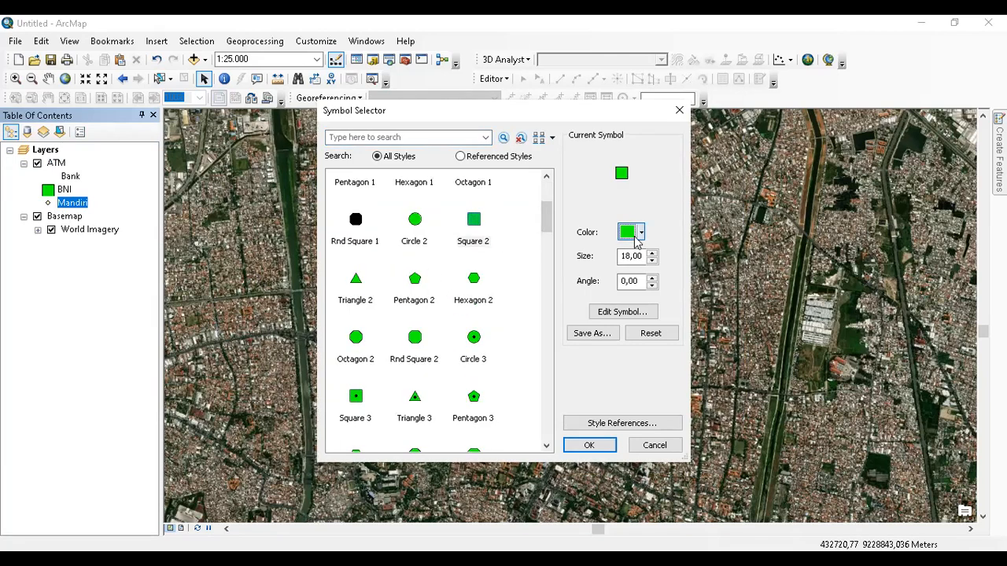
left_click(637, 236)
left_click(745, 311)
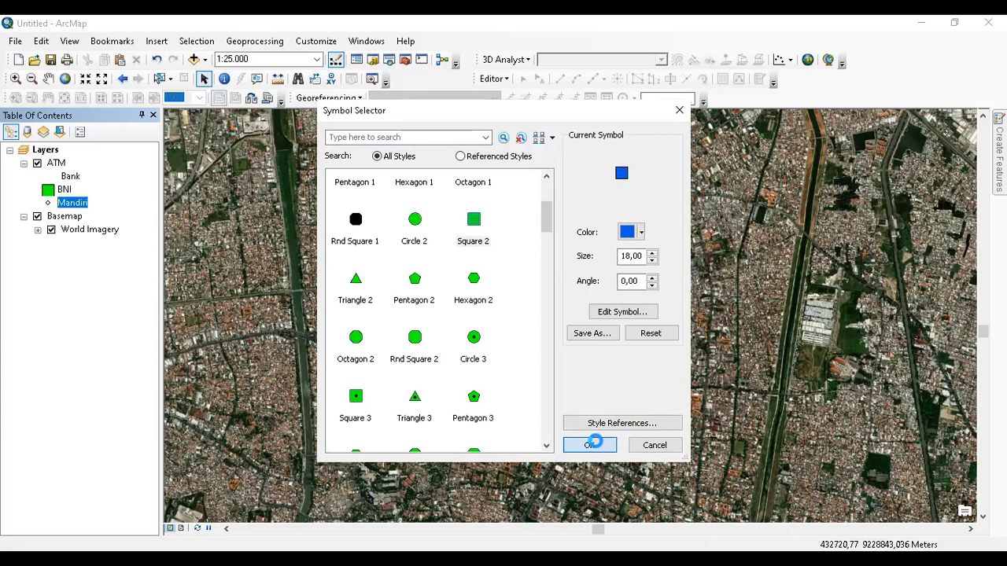
left_click(589, 445)
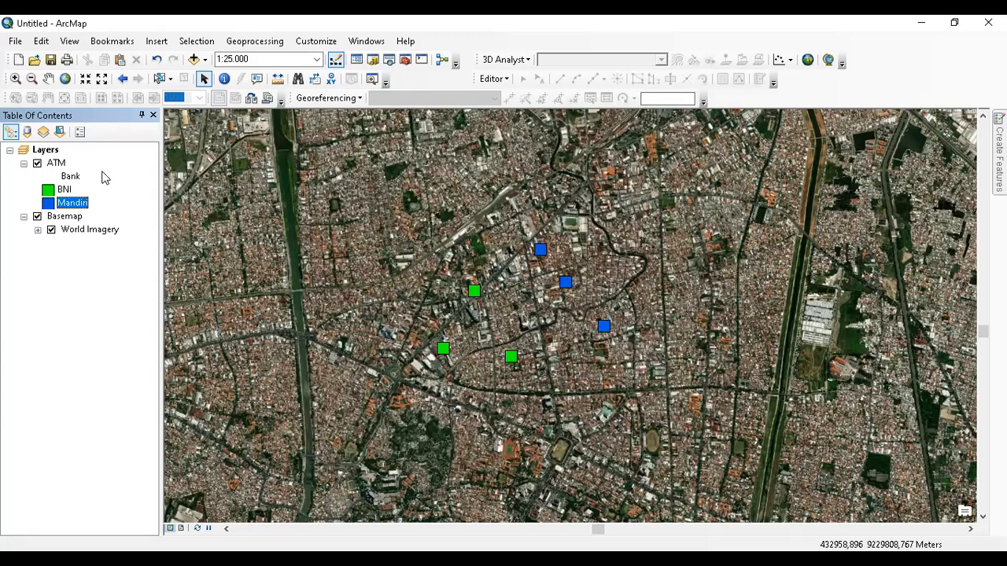
left_click(56, 162)
mouse_move(999, 160)
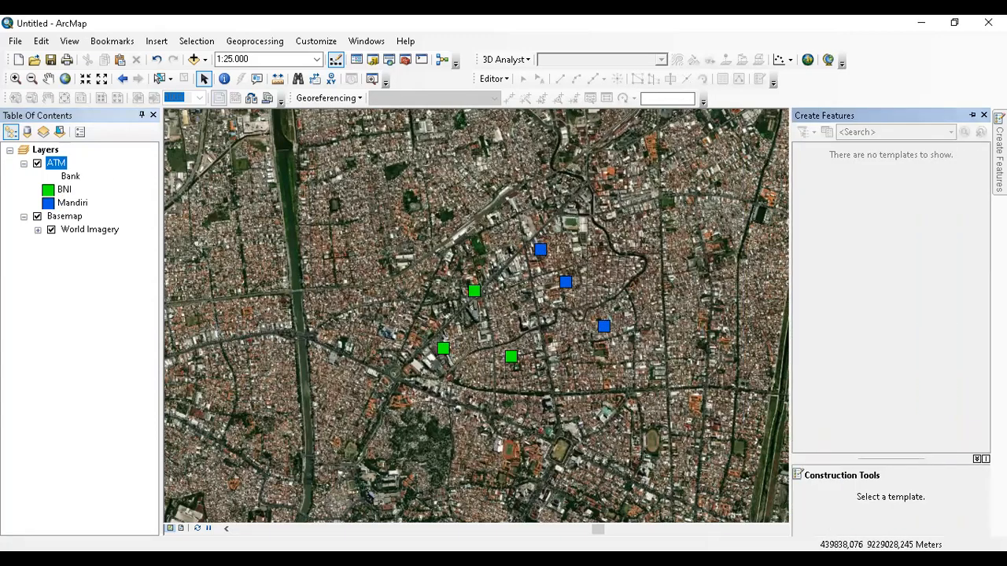
left_click(970, 116)
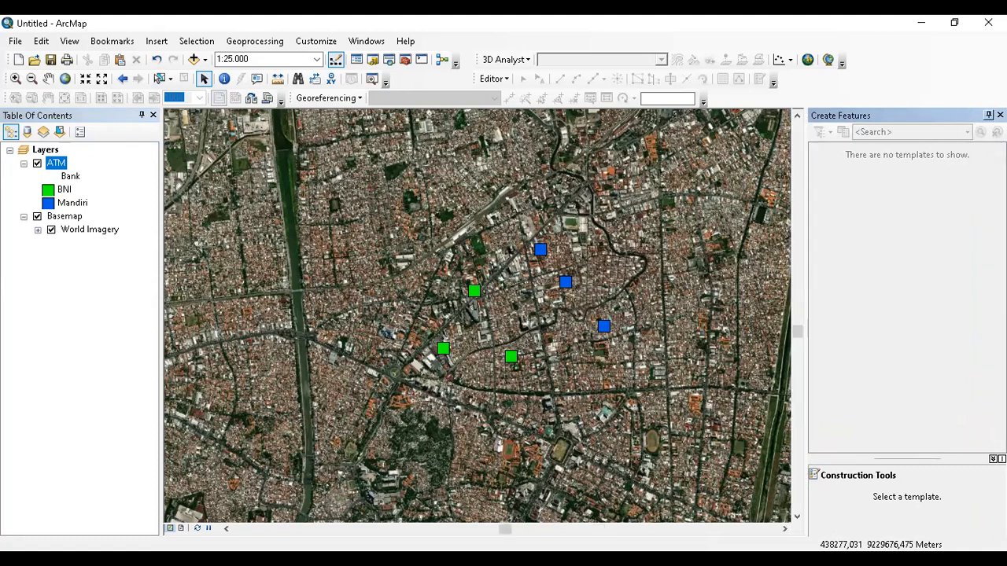
left_click(989, 115)
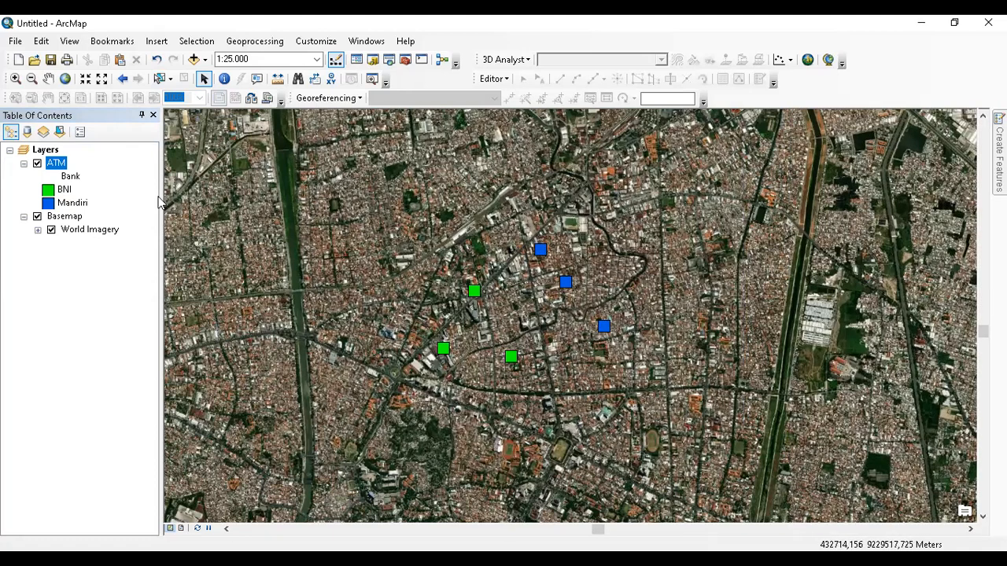
Start an edit session on the ATM layer and pick the ATM template in the Create Features window
left_click(494, 79)
left_click(501, 95)
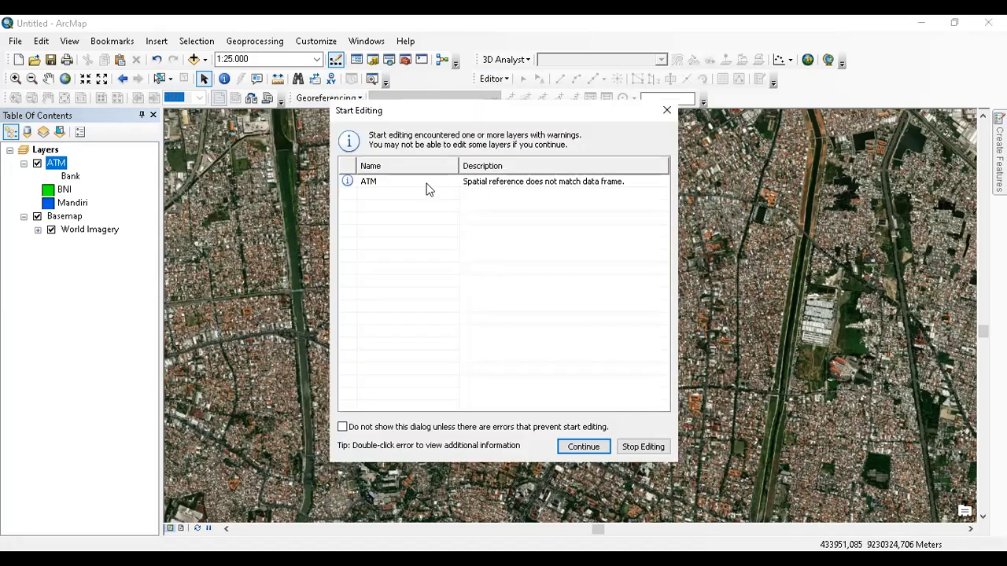
left_click(582, 446)
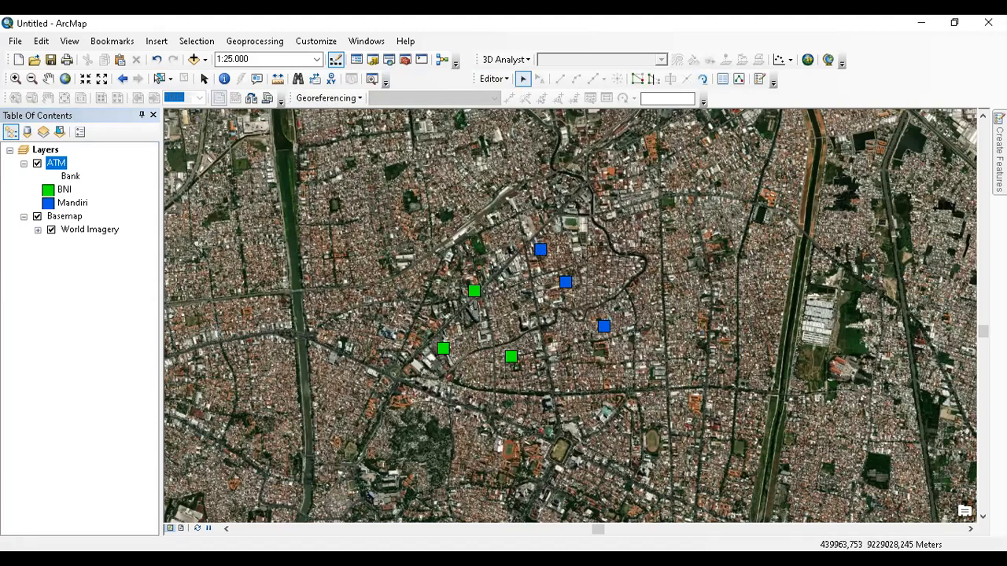
left_click(494, 78)
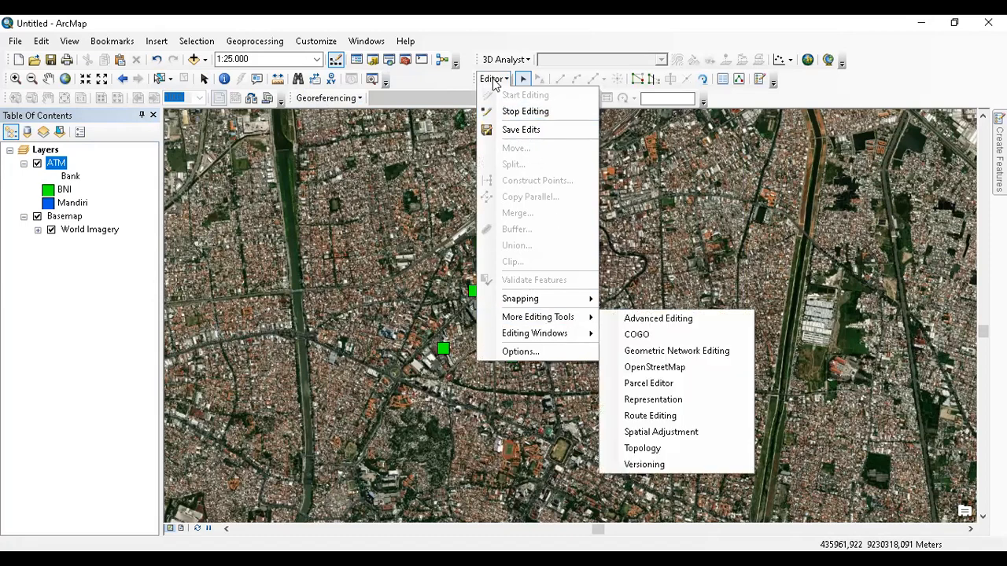
mouse_move(546, 333)
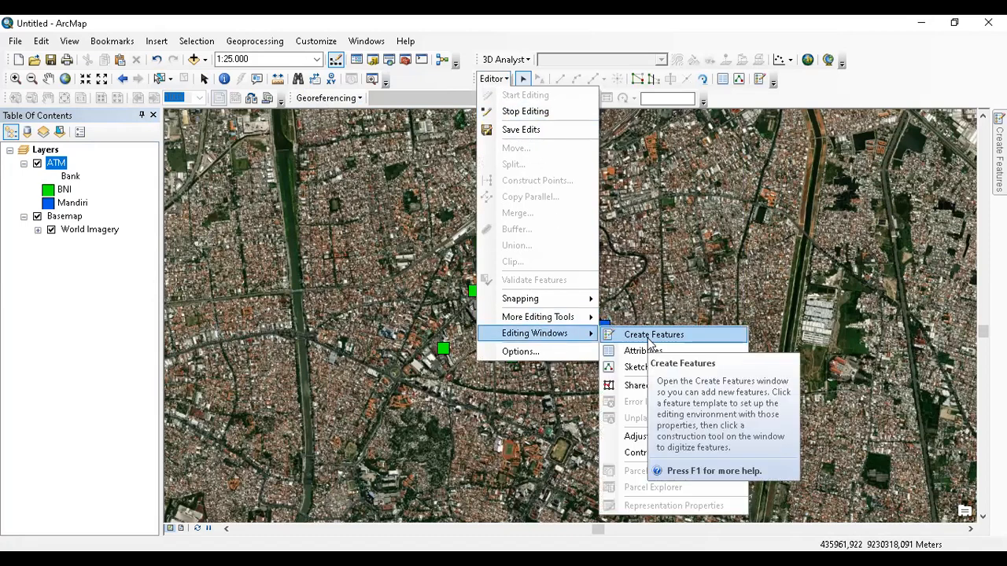
left_click(649, 337)
left_click(815, 167)
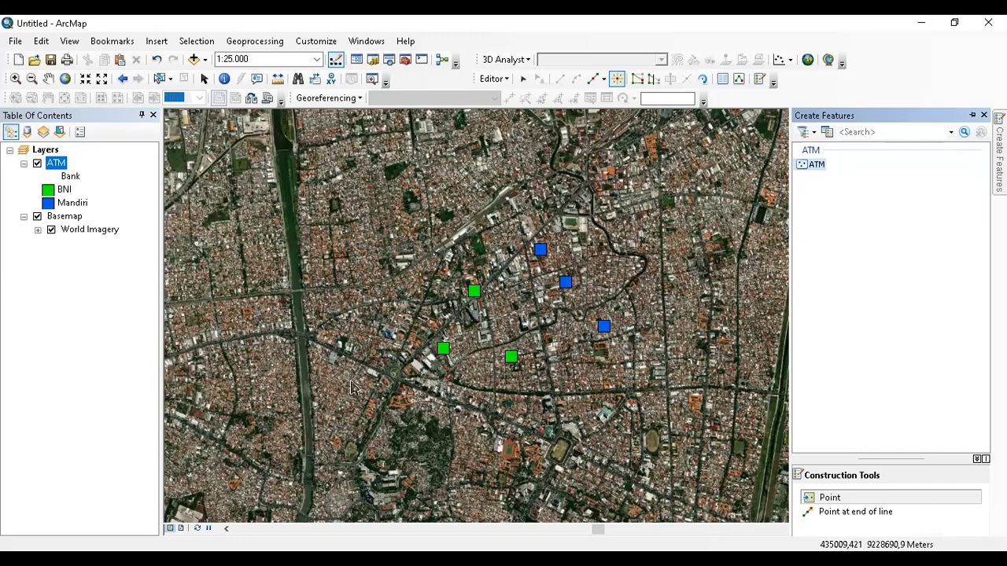
Create new feature templates for the BNI and Mandiri classes of the ATM layer
left_click(815, 132)
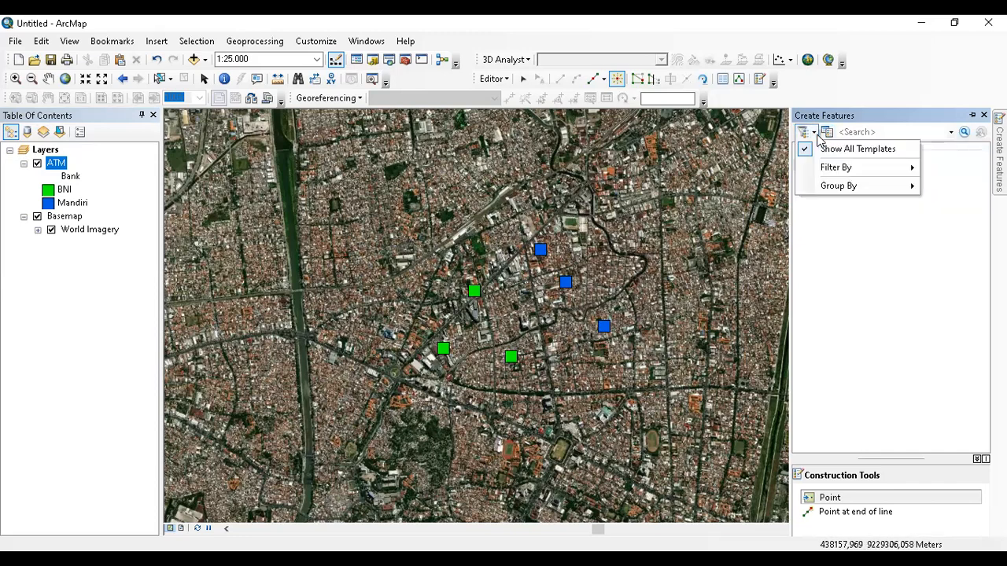
left_click(904, 334)
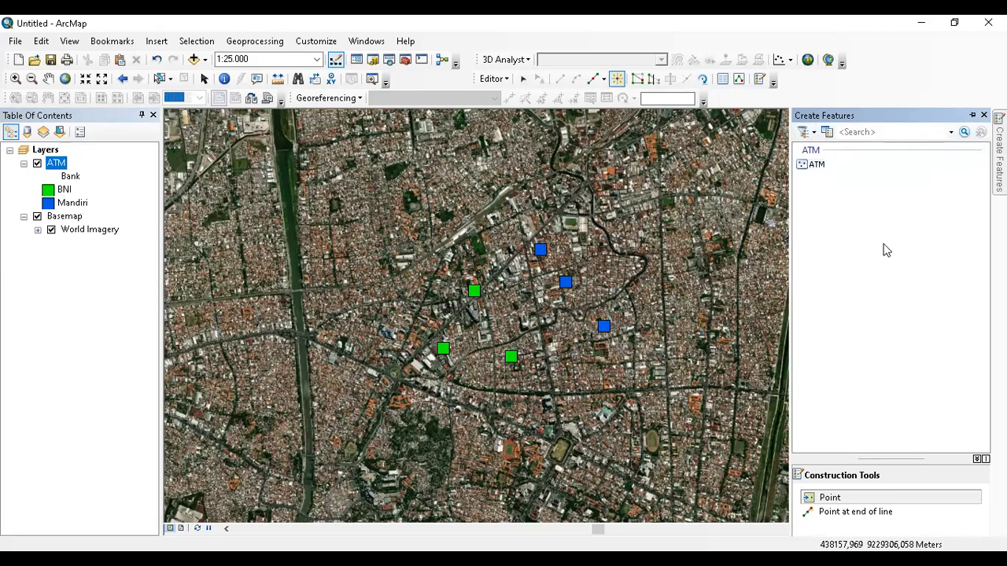
left_click(828, 133)
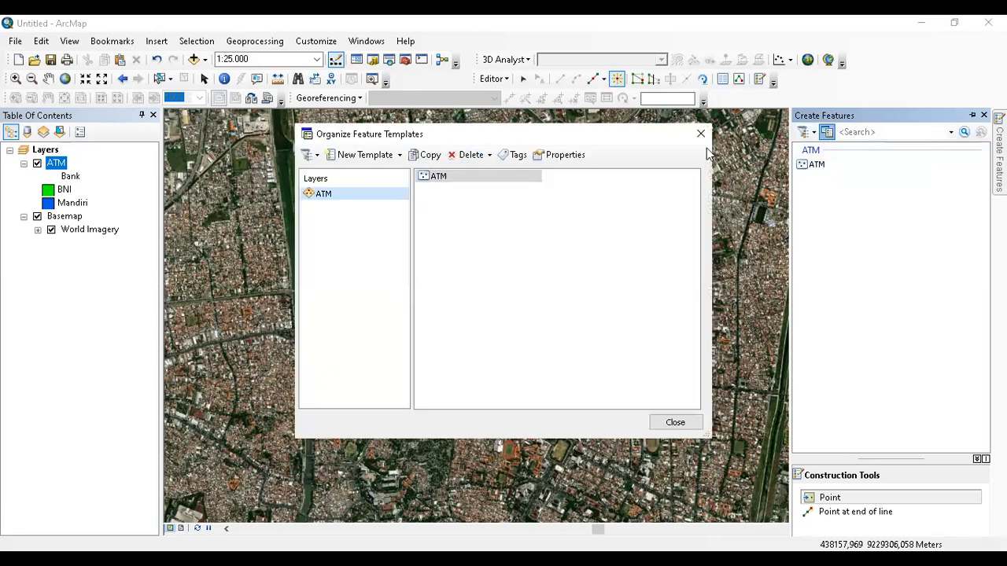
left_click_drag(488, 134, 706, 148)
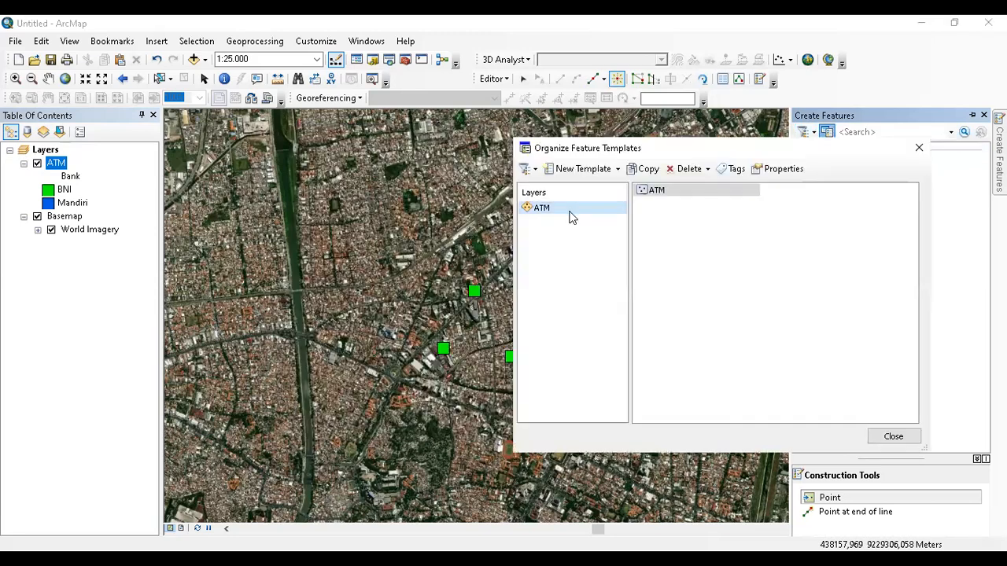
left_click(618, 169)
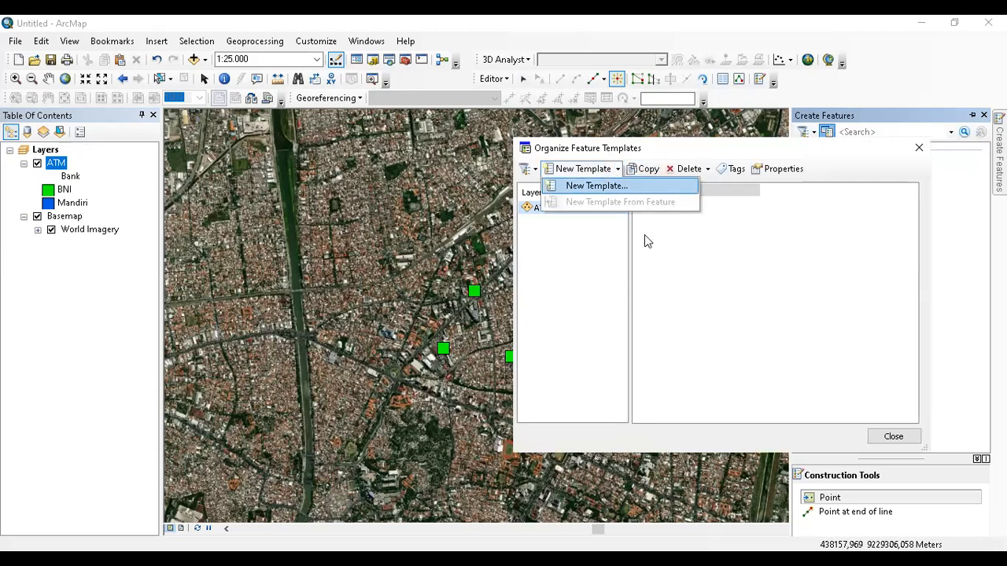
key("Return")
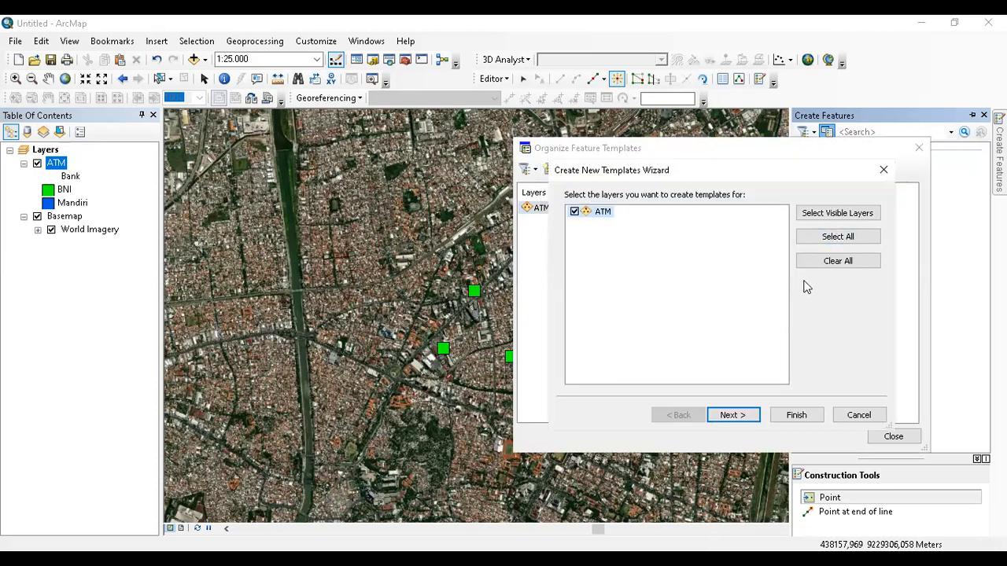
left_click(744, 419)
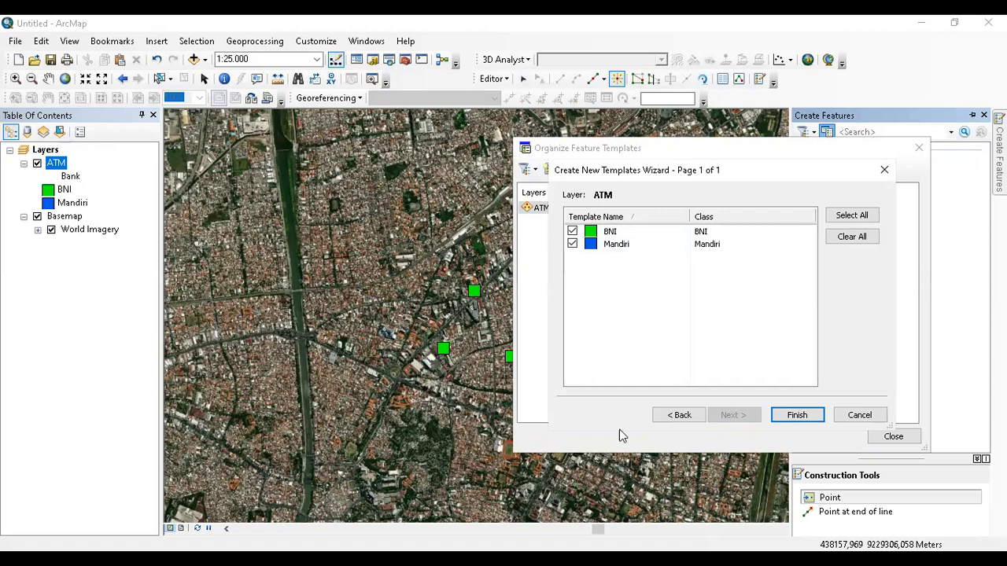
left_click(798, 414)
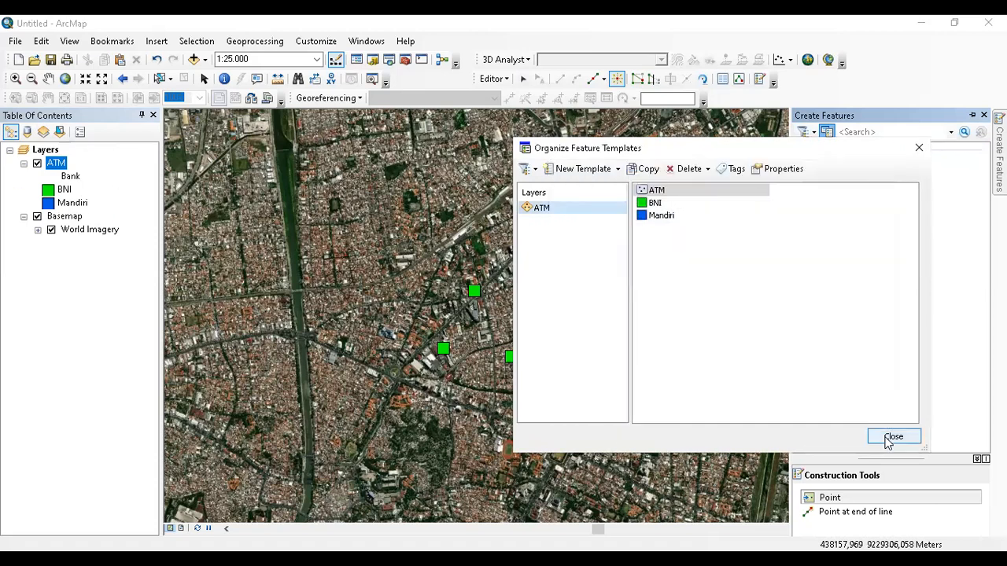
left_click(888, 441)
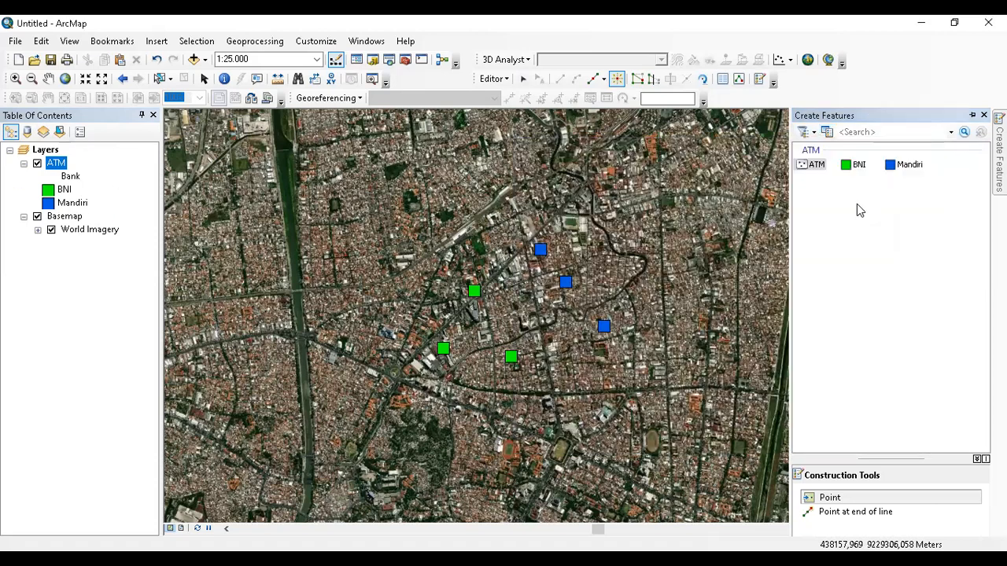
Delete the generic ATM feature template and choose the BNI template for adding points
right_click(822, 175)
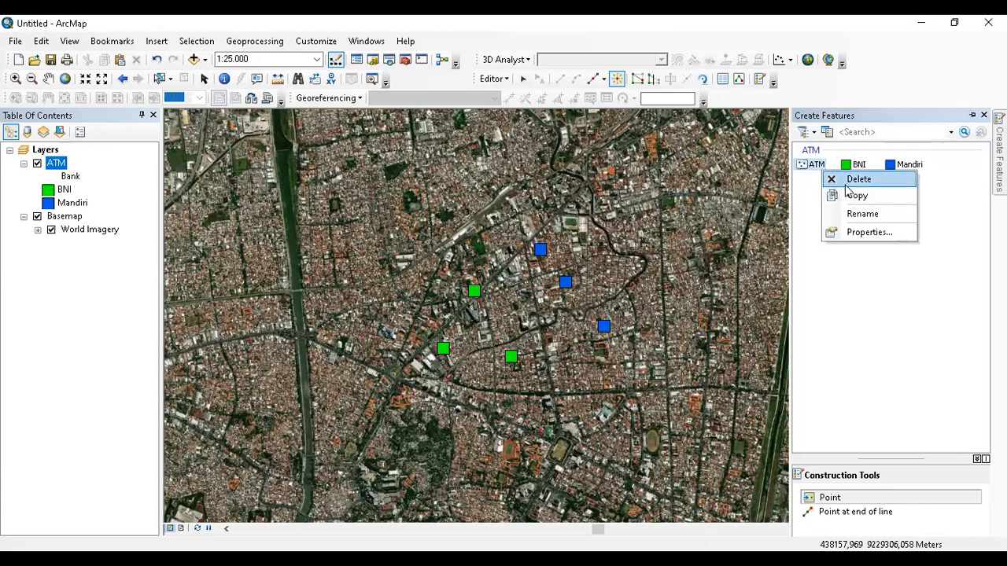
left_click(848, 178)
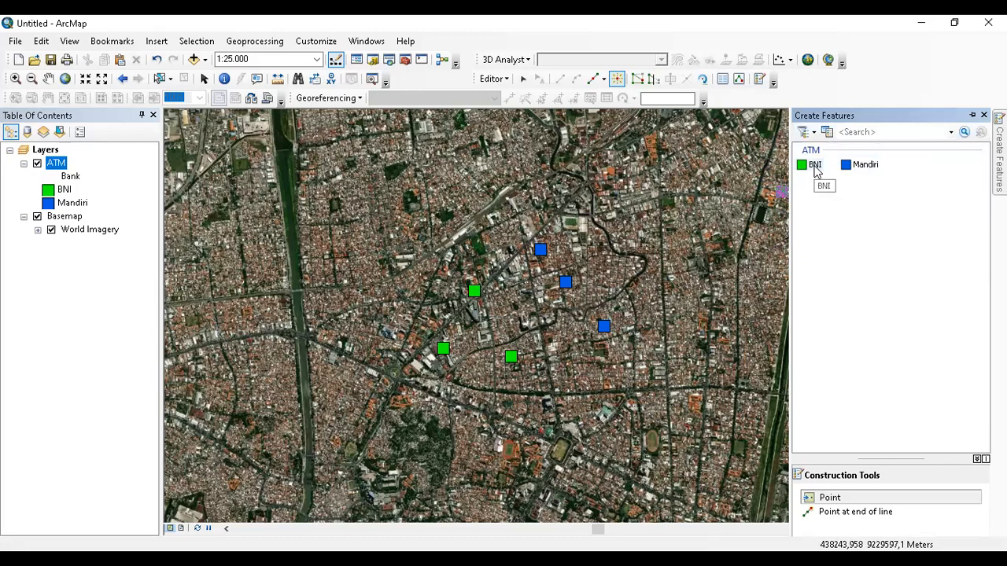
right_click(816, 167)
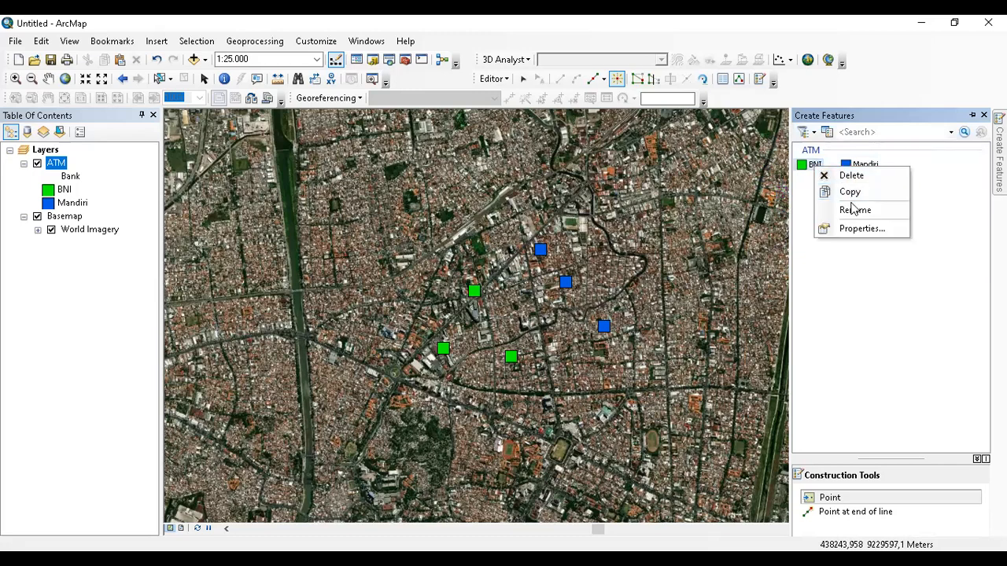
left_click(870, 298)
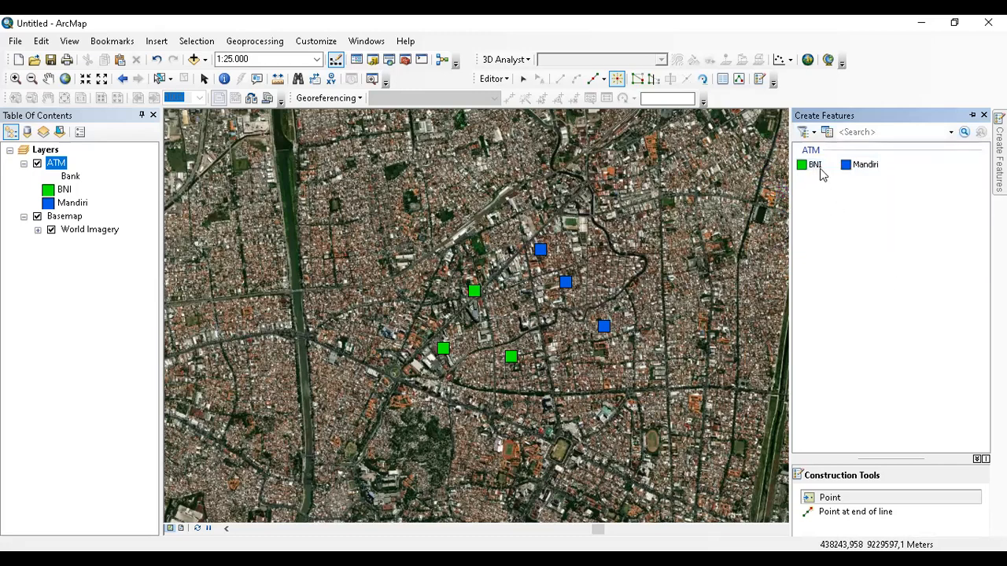
left_click(813, 167)
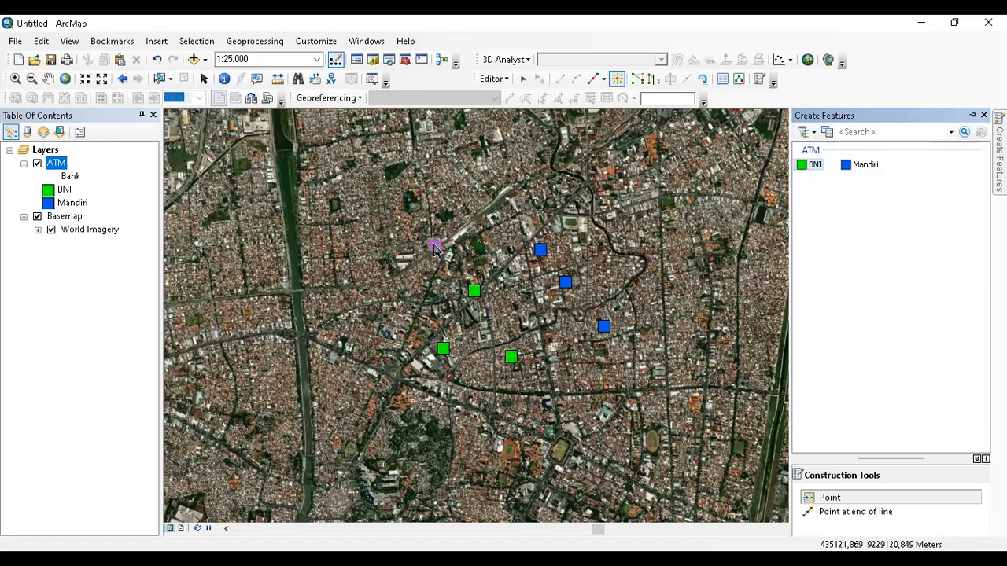
Place four BNI ATM points in a row running from the map centre west to the canal
left_click(433, 244)
left_click(400, 264)
left_click(346, 276)
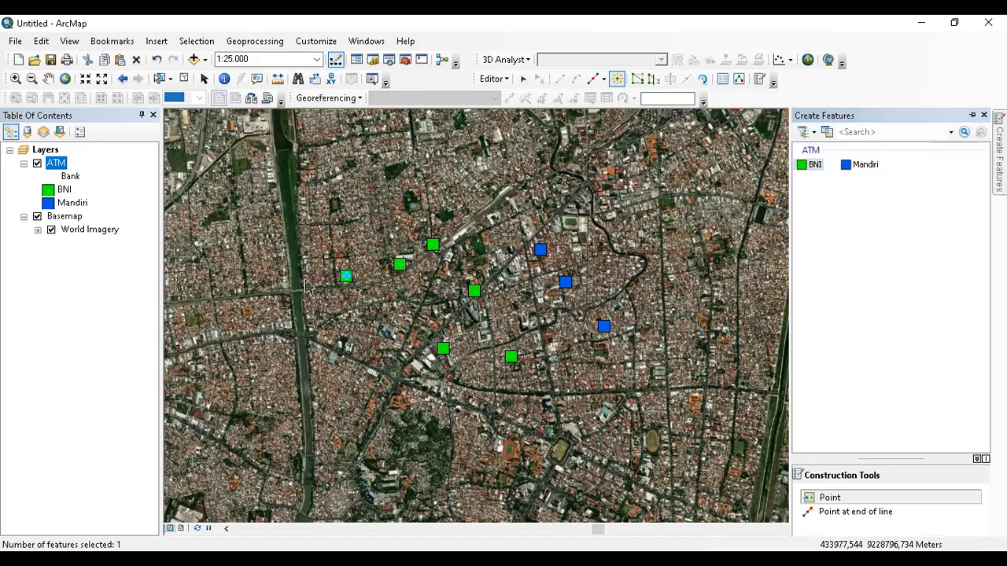
left_click(305, 279)
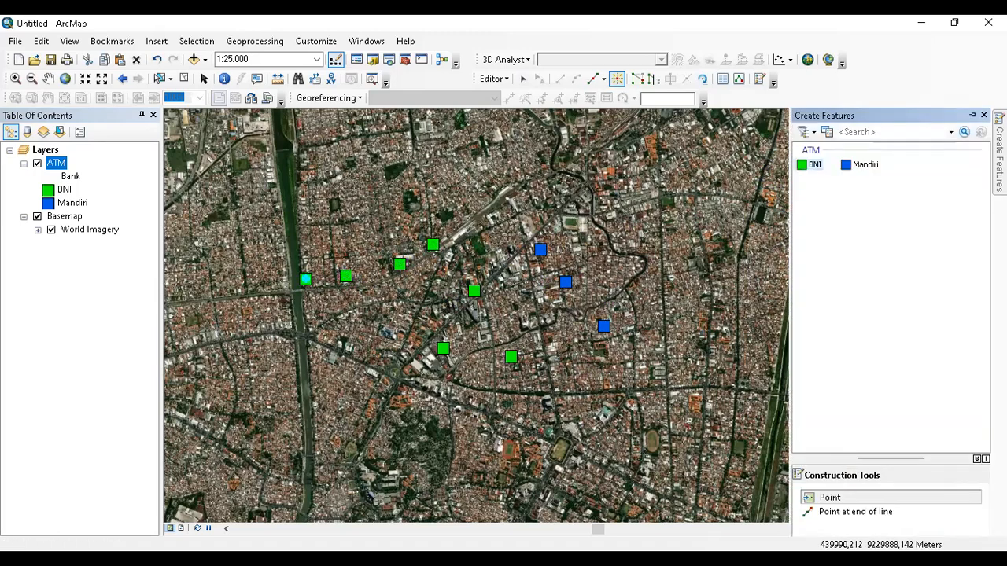
Place four Mandiri ATM points along the road southeast of the canal, then stop editing and save the edits
left_click(866, 165)
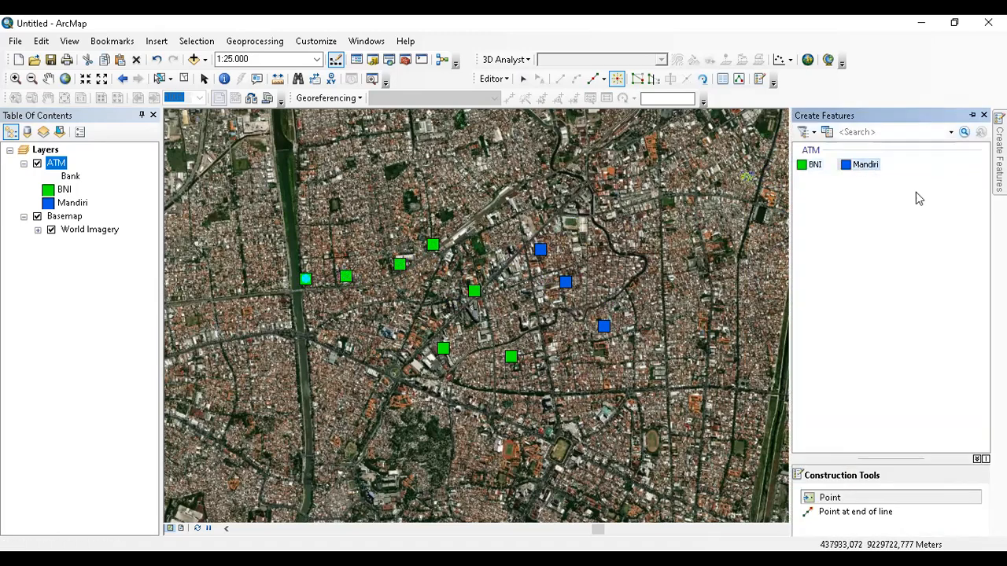
left_click(311, 344)
left_click(341, 360)
left_click(372, 378)
left_click(413, 392)
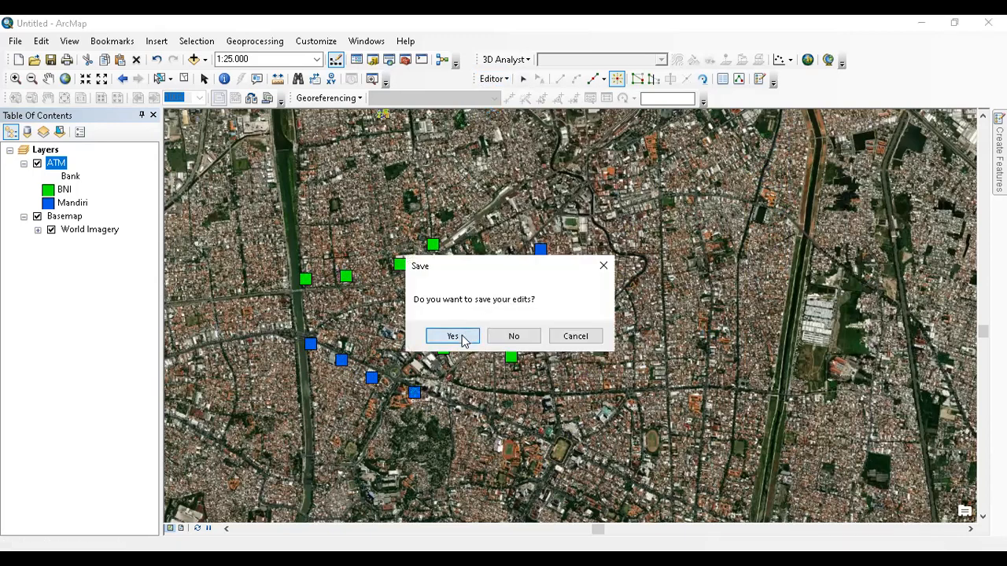
left_click(459, 338)
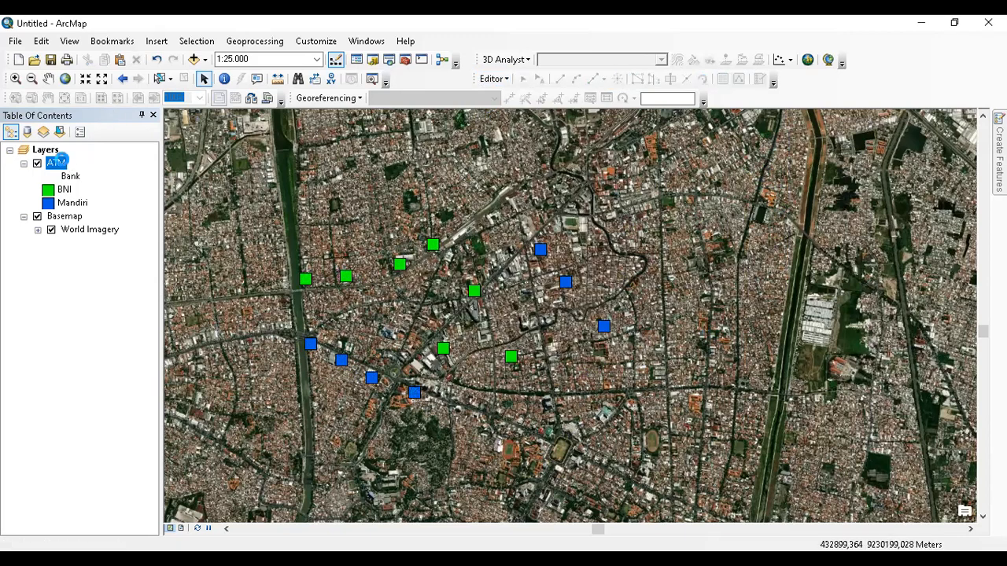
Open the ATM layer's attribute table to check the Kode and Bank values of the new points
right_click(64, 166)
left_click(135, 219)
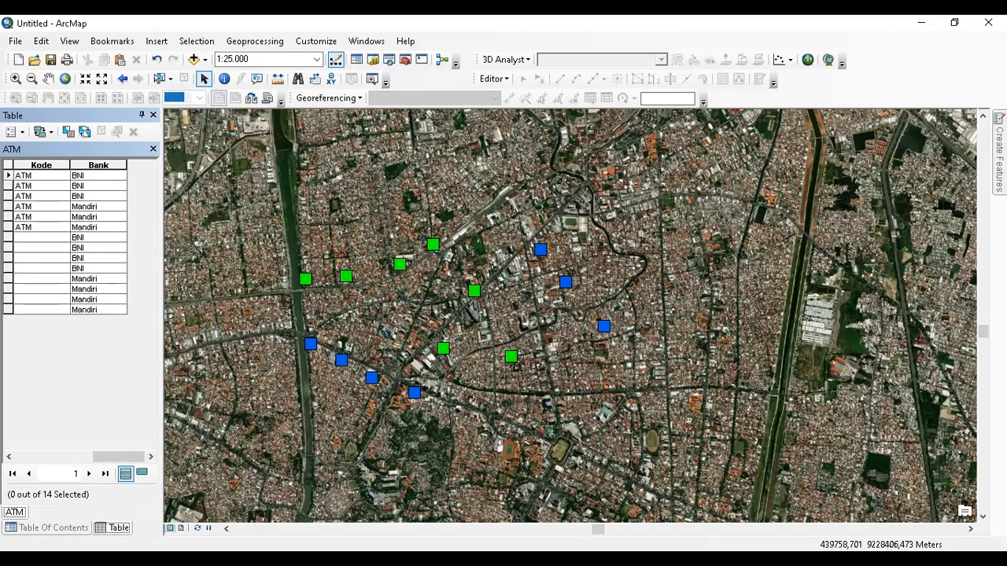
mouse_move(999, 158)
left_click(973, 116)
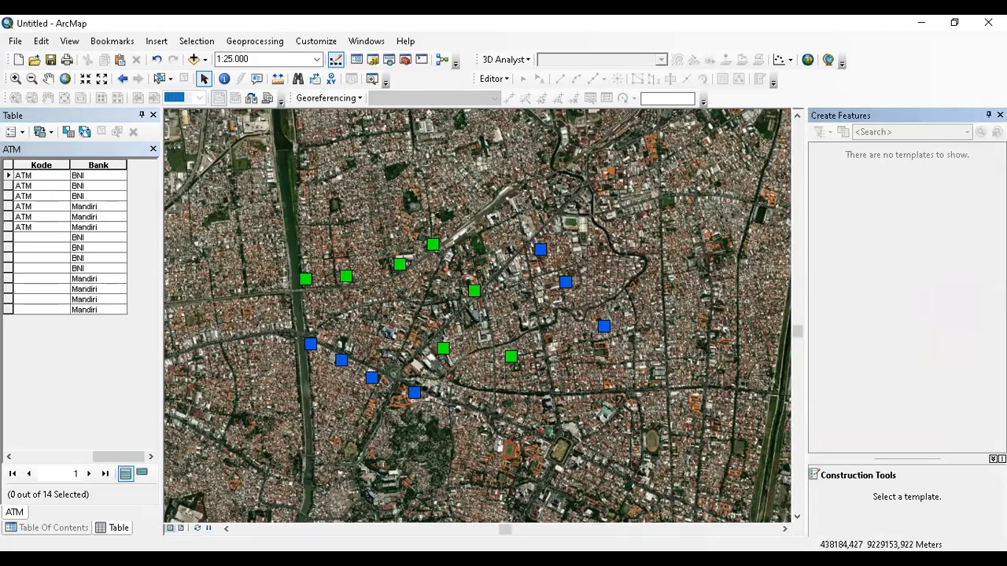
left_click(989, 115)
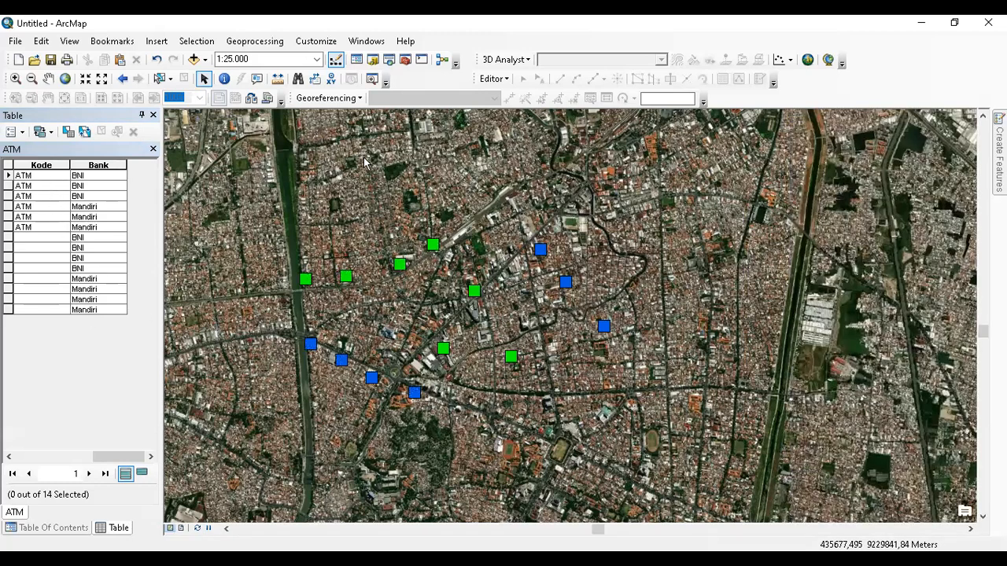
Select all the ATM table records that have an empty Kode value
left_click(9, 238)
left_click(9, 248)
left_click(8, 259)
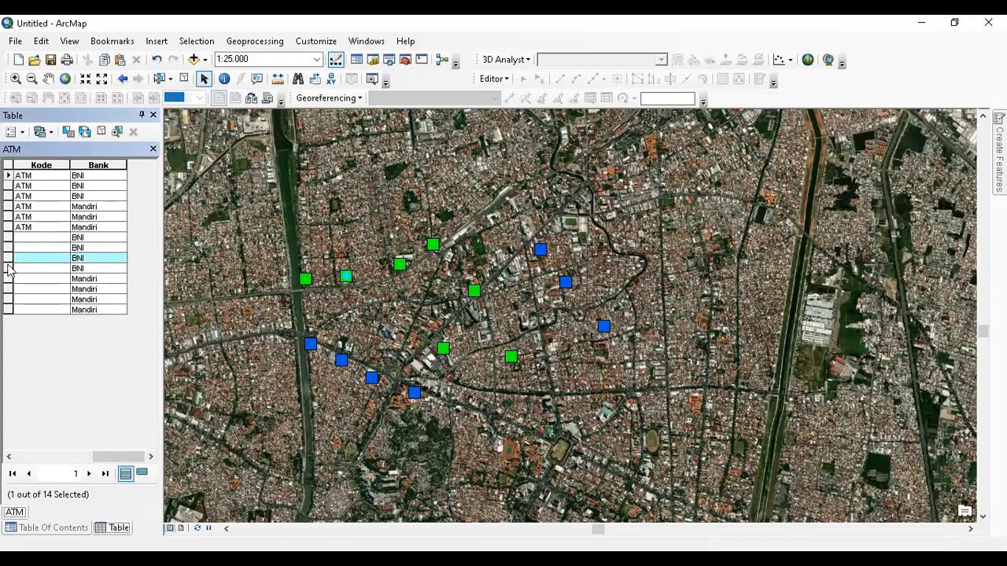
left_click(8, 269)
left_click(8, 280)
left_click(6, 240)
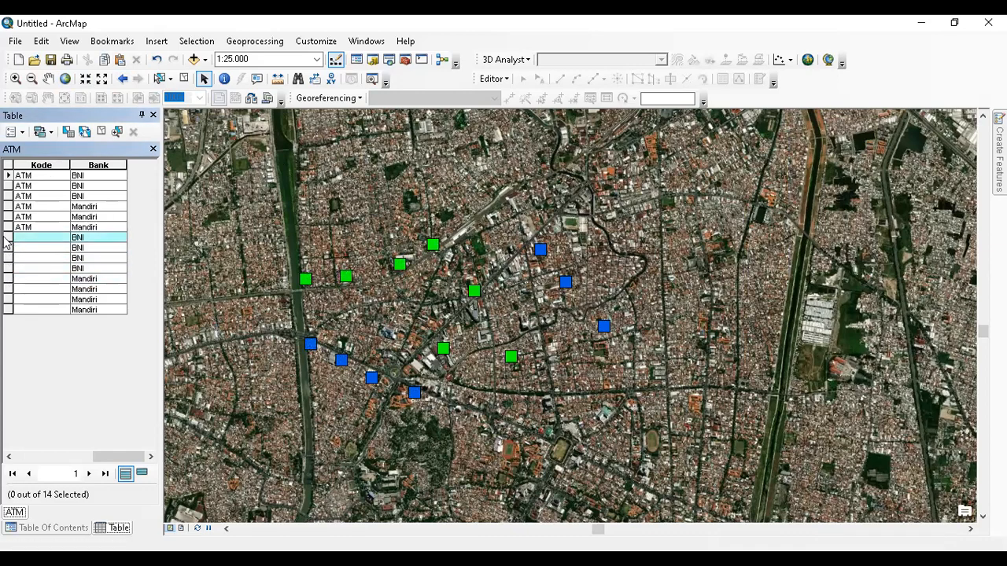
left_click(7, 240)
left_click(8, 240)
left_click_drag(7, 240, 52, 303)
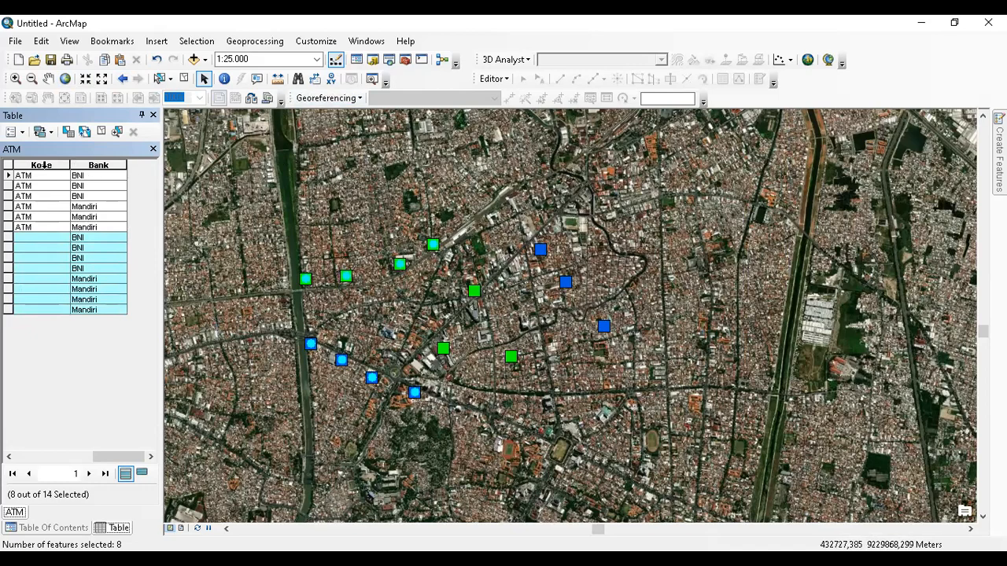
Calculate the Kode field as "ATM" for the selected records, then clear the selection and close the table
right_click(44, 166)
left_click(110, 258)
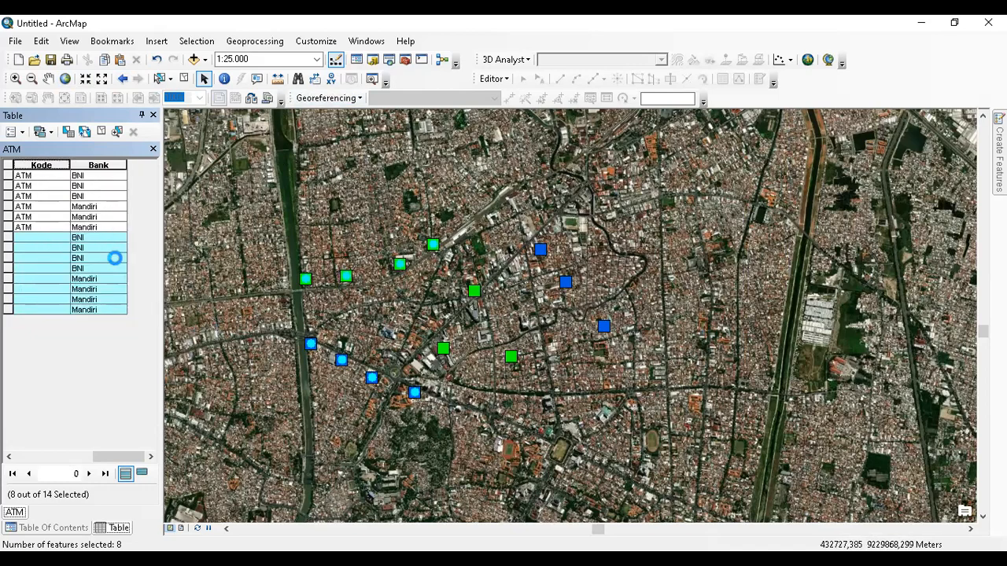
key("Return")
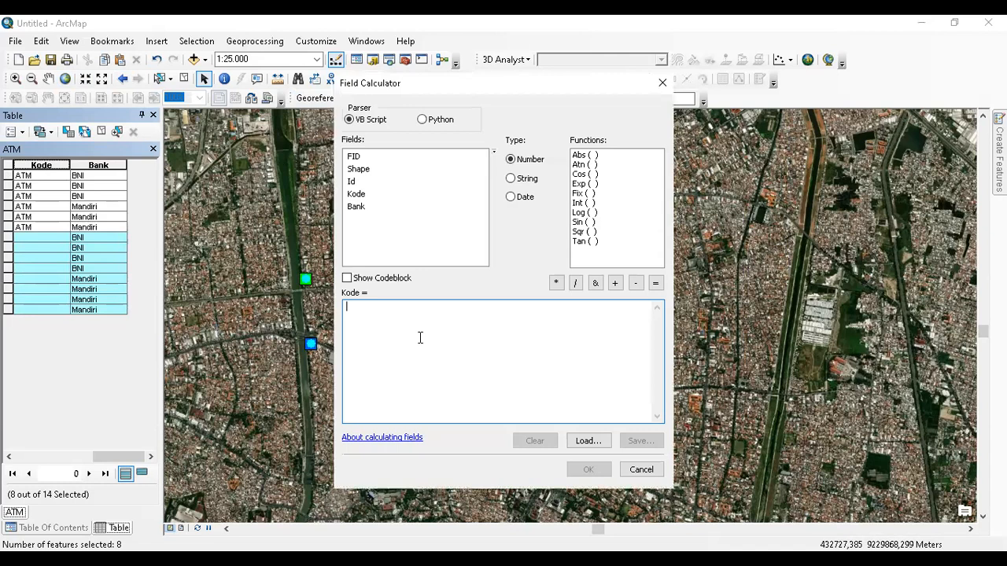
type("\"ATM")
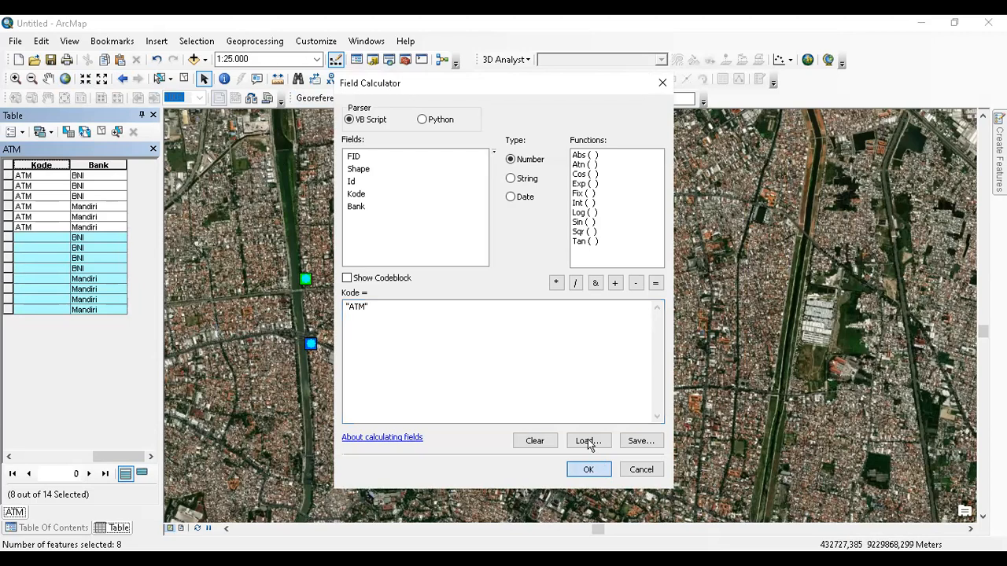
left_click(588, 469)
left_click(184, 79)
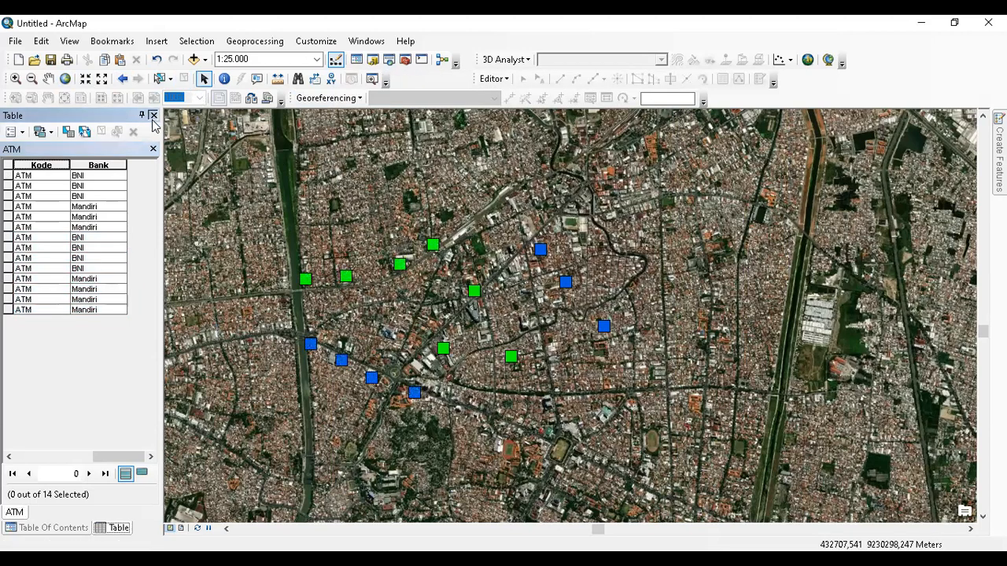
left_click(153, 115)
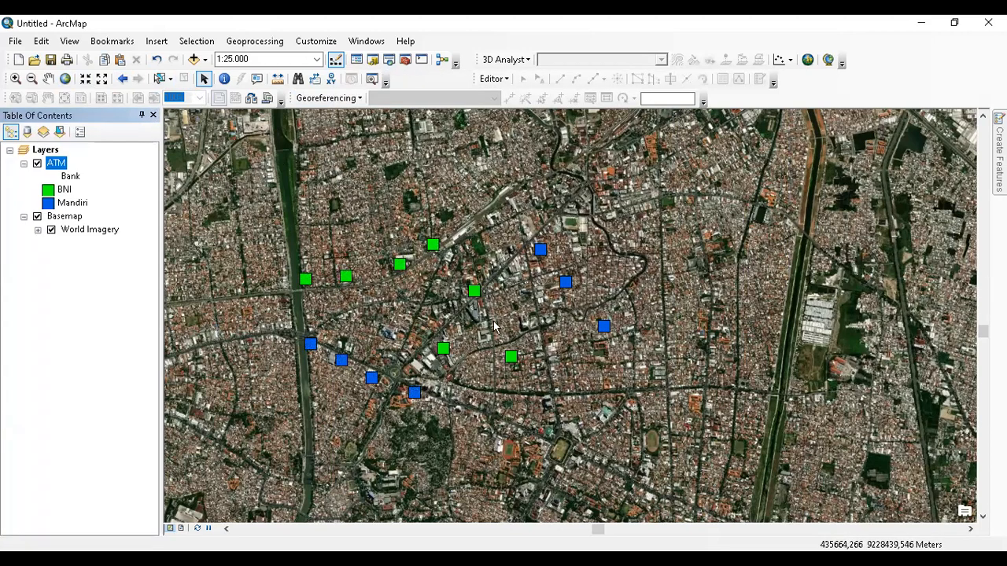
Toggle the ATM layer off and on to compare the imagery with and without its points
left_click(37, 164)
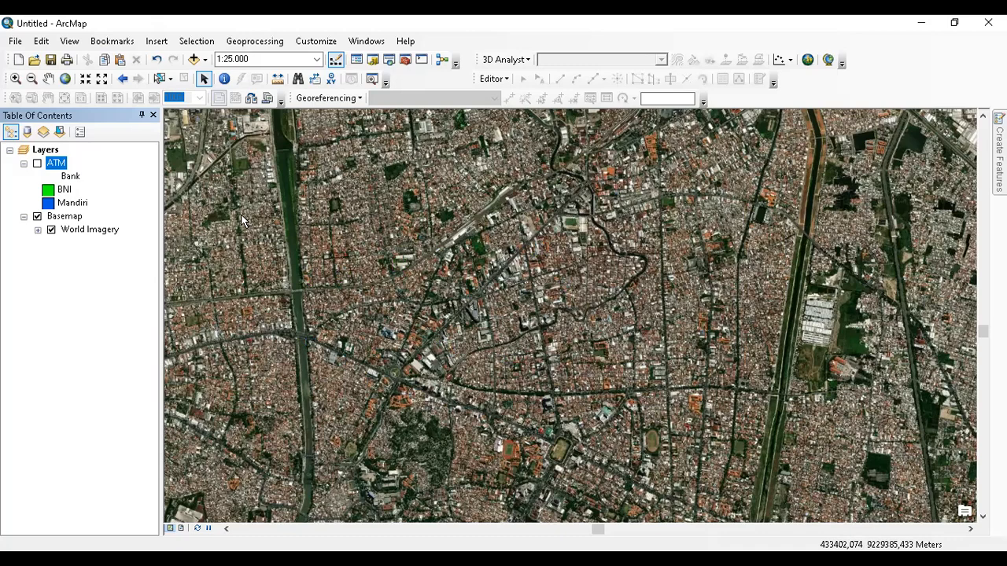
left_click(79, 217)
right_click(79, 217)
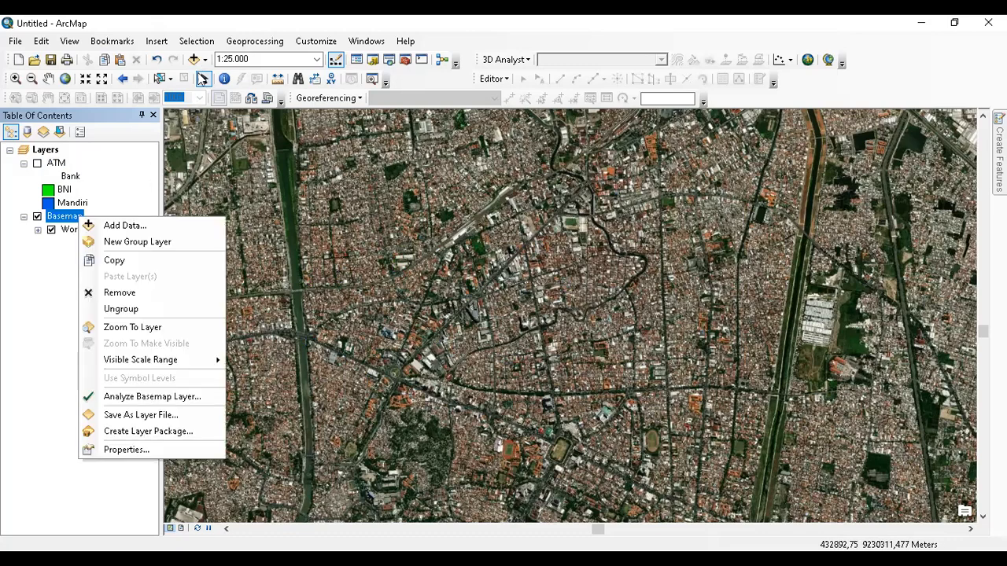
left_click(43, 286)
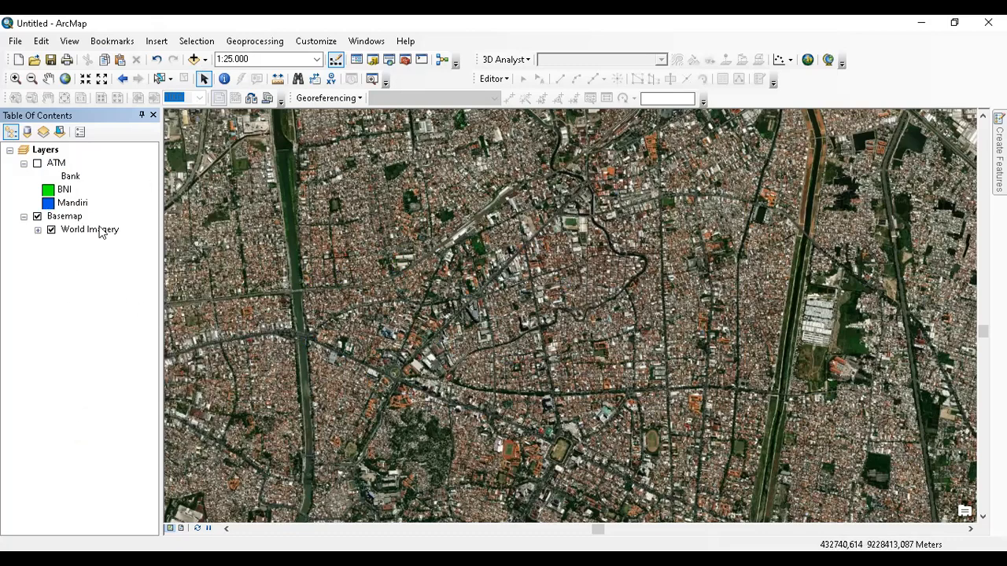
left_click(37, 164)
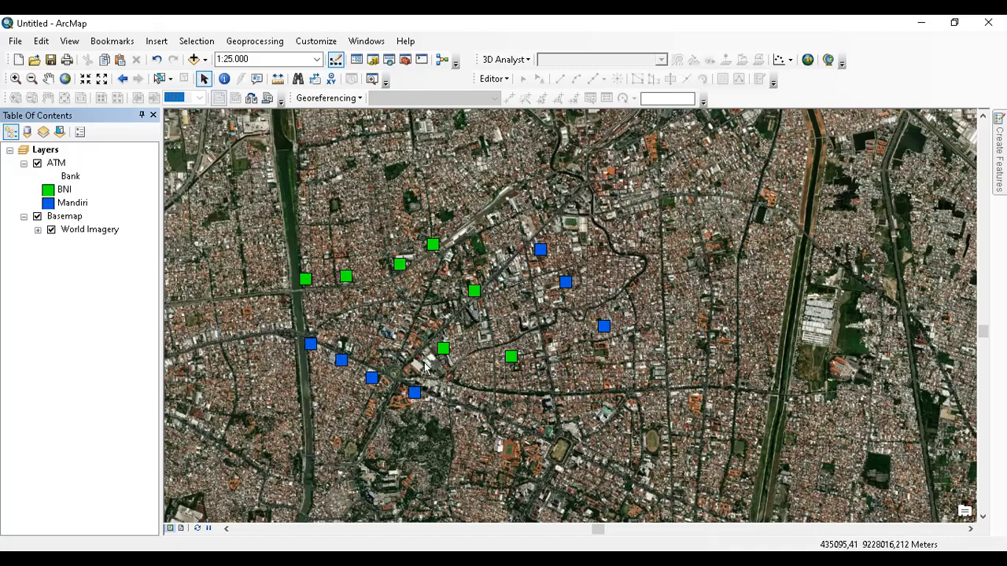
left_click(37, 163)
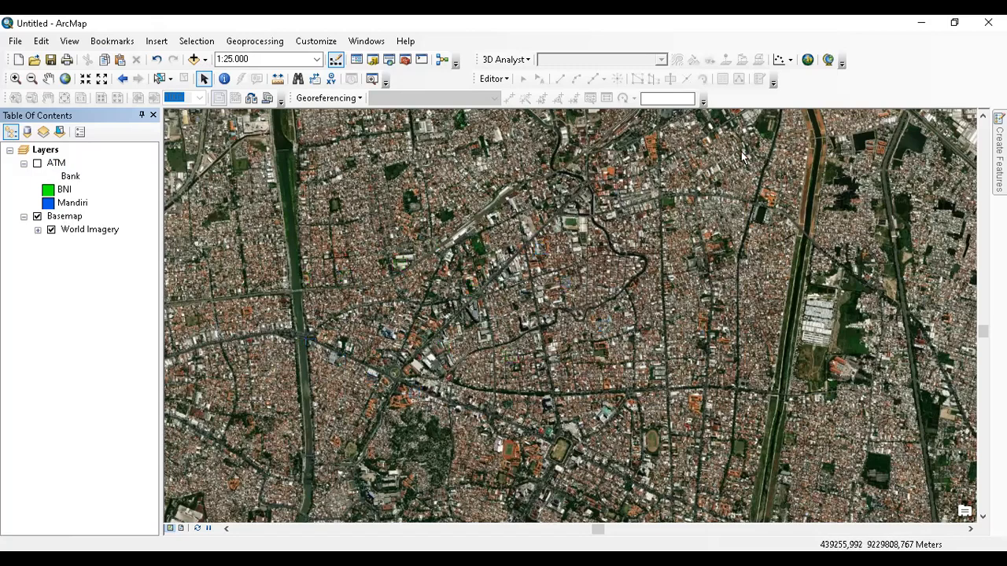
left_click(37, 163)
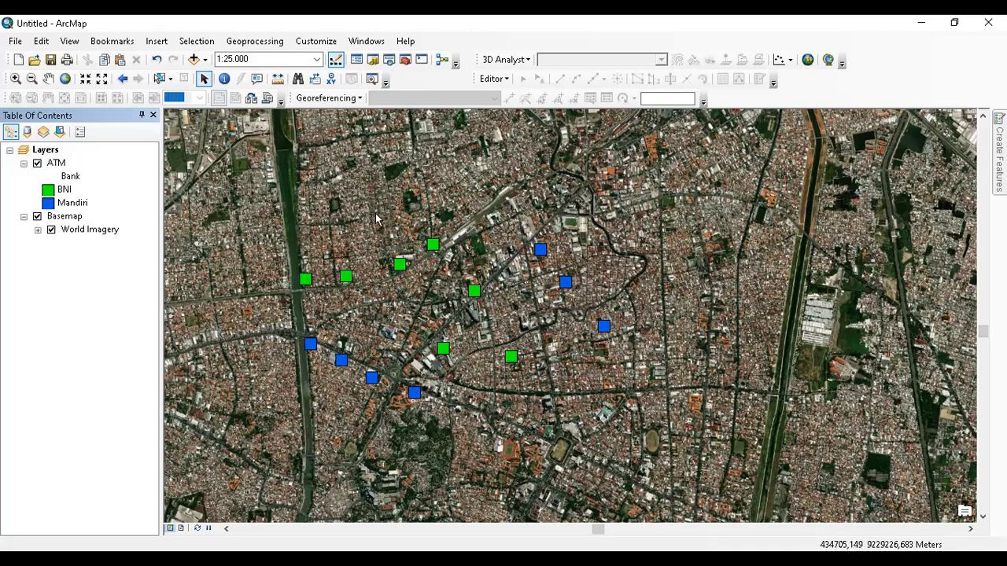
Start a new shapefile in the latihan digitasi folder with the Polyline feature type
left_click(374, 62)
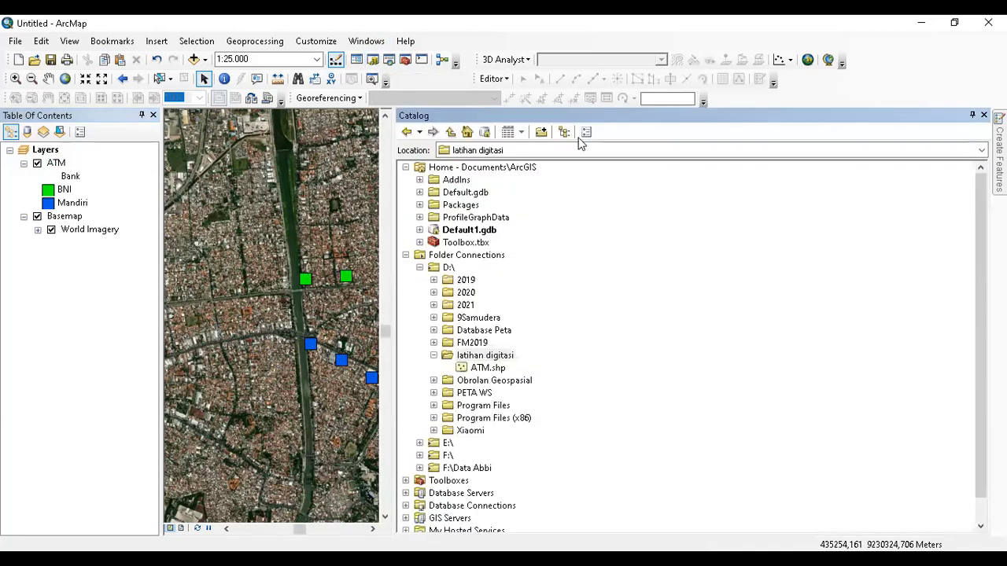
right_click(495, 360)
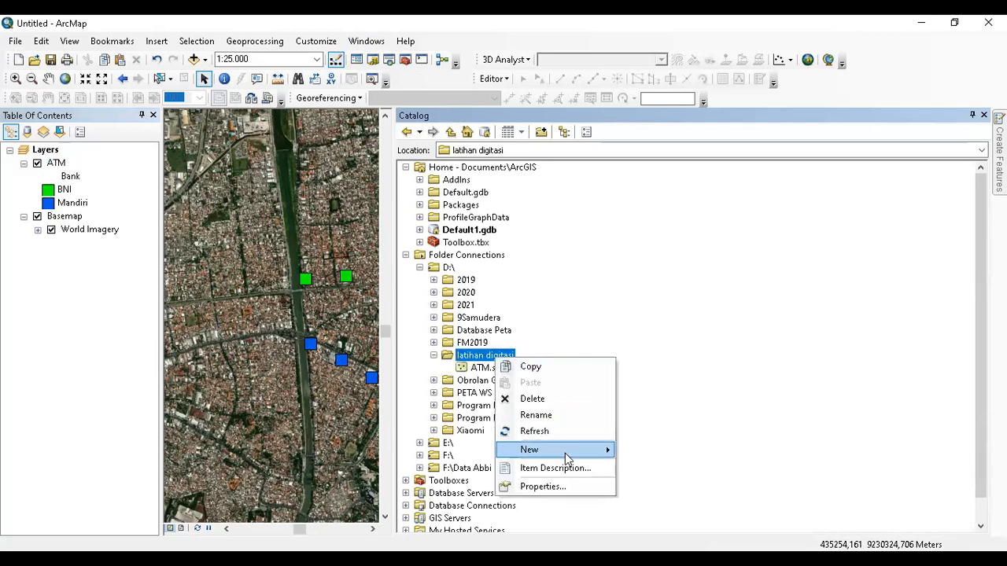
mouse_move(565, 453)
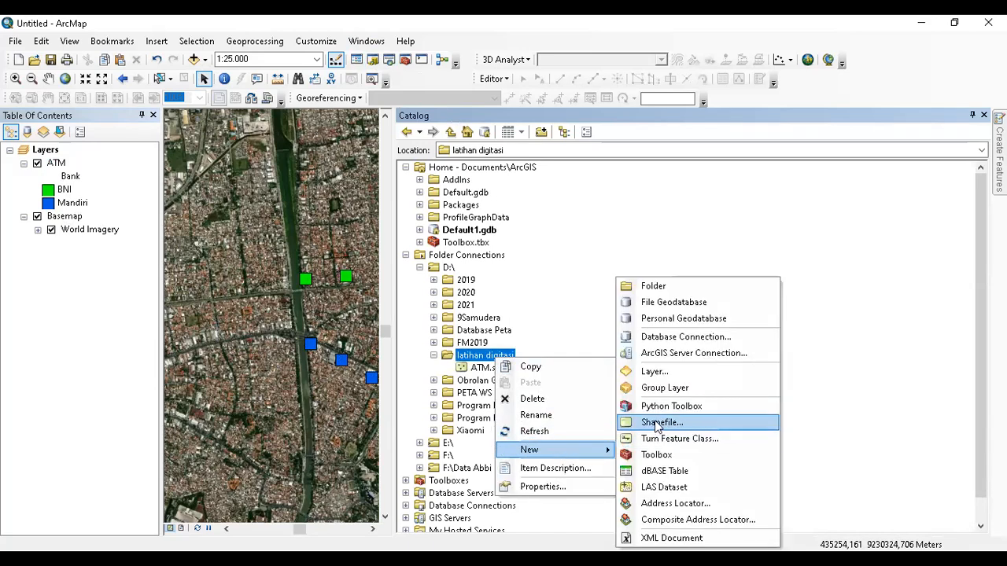
left_click(656, 426)
left_click(538, 181)
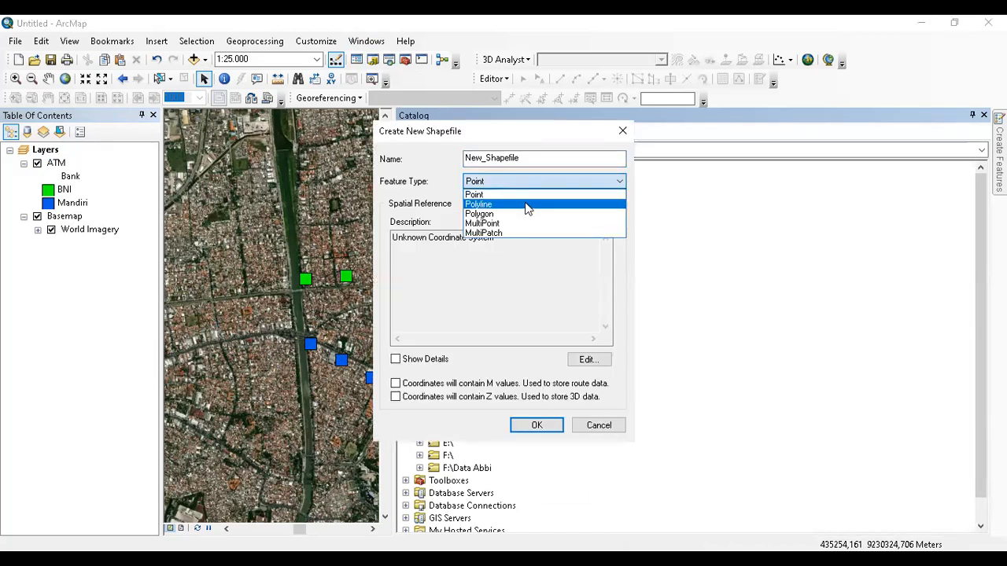
left_click(527, 206)
Name the new shapefile Kelas Jalan, create it and close the Catalog window
double_click(516, 158)
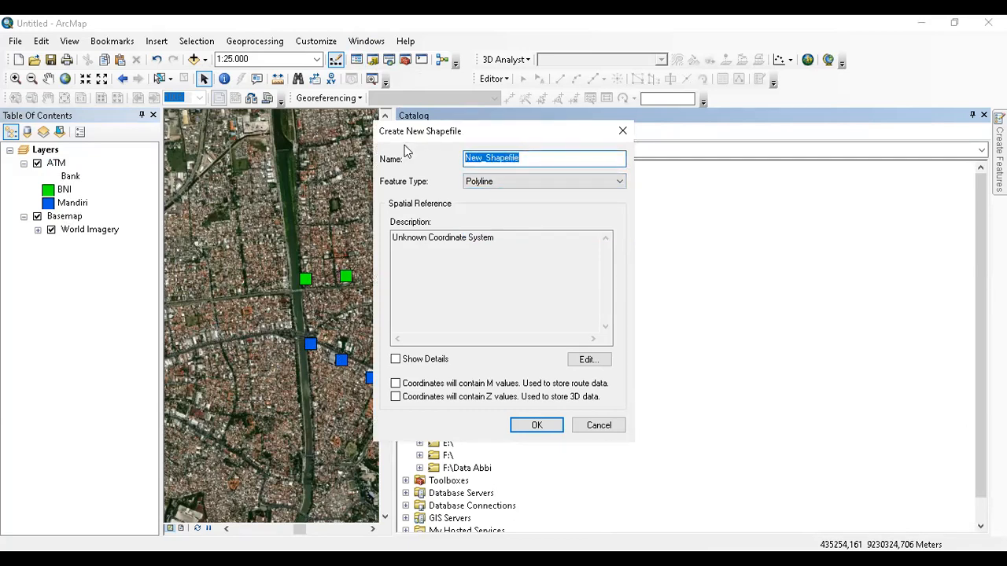
type("Jalan")
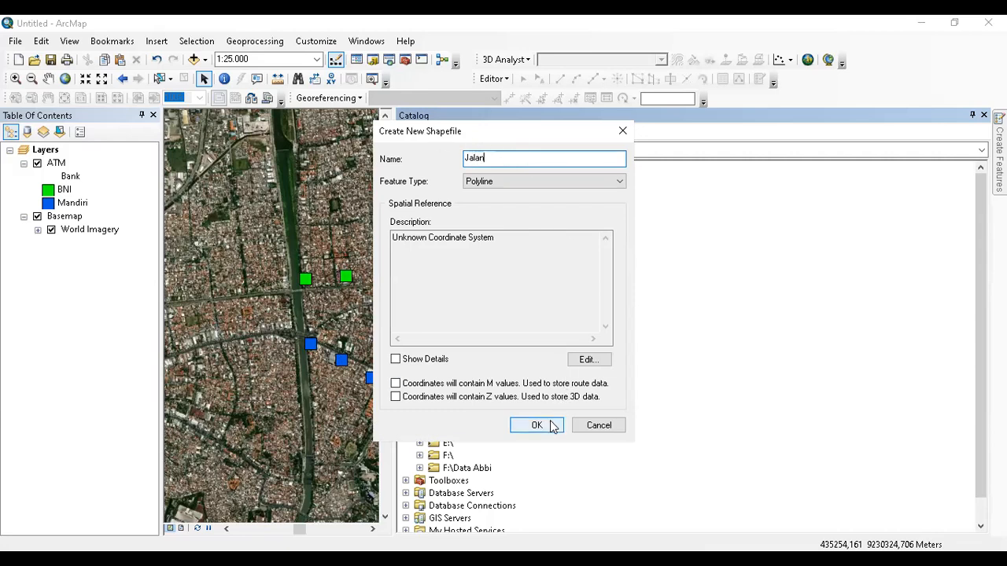
left_click_drag(506, 160, 432, 156)
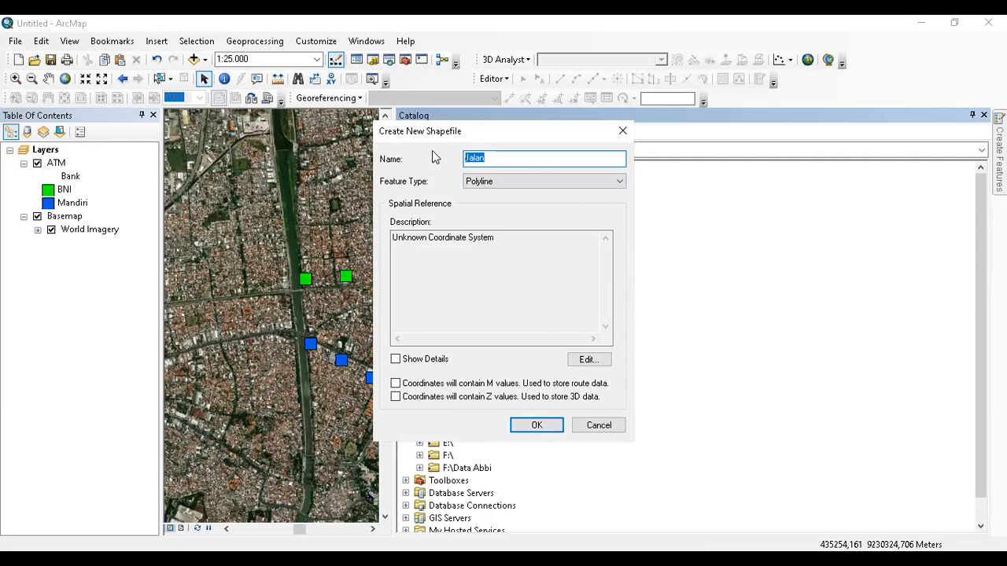
type("Kelas")
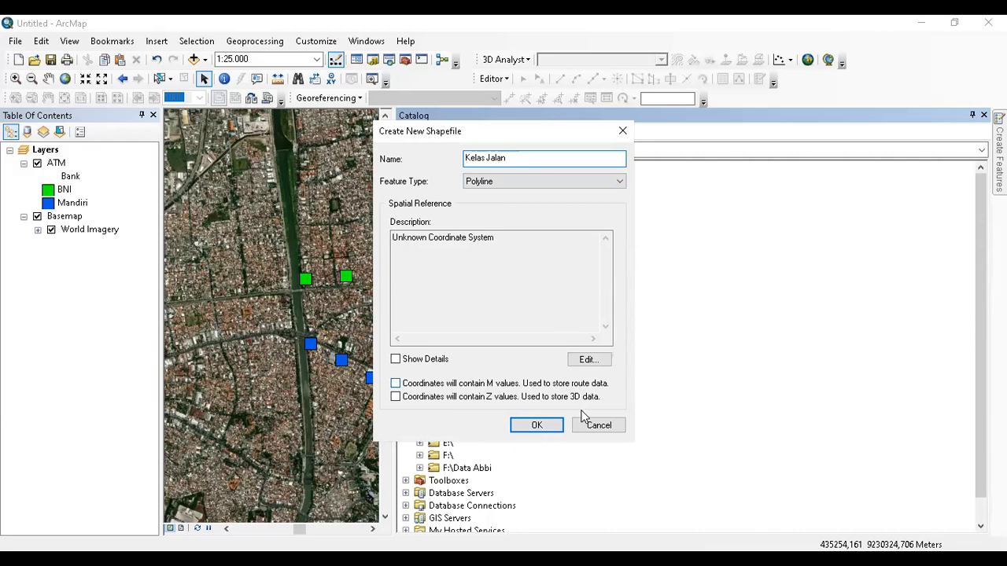
left_click(555, 428)
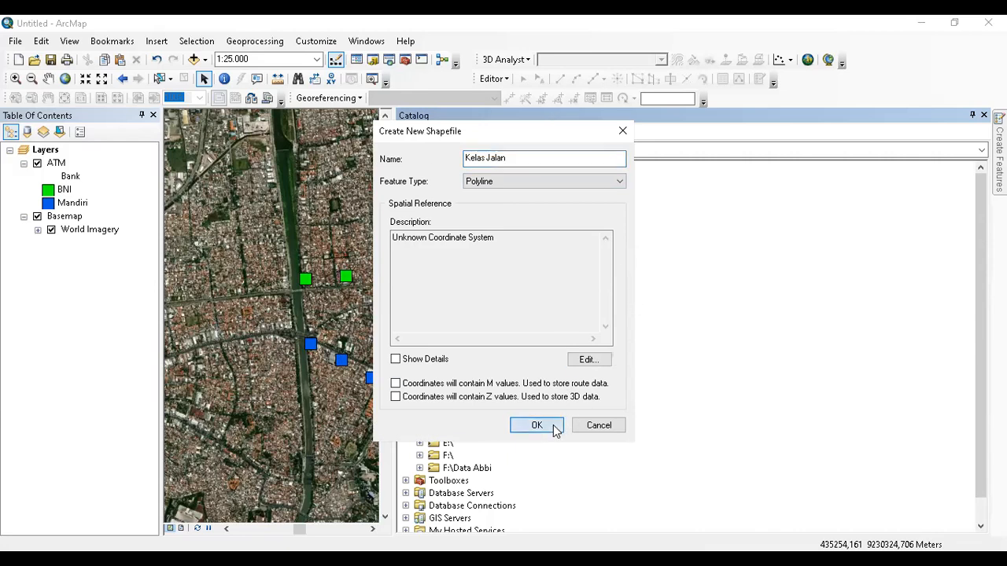
left_click(602, 362)
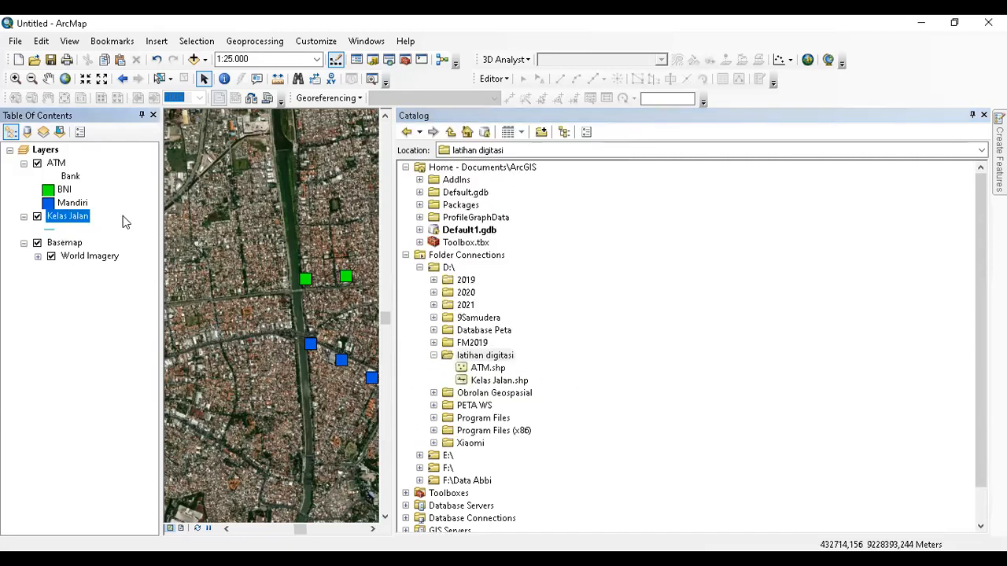
left_click(982, 116)
Change the Kelas Jalan layer's line symbol to a red line
left_click(59, 226)
left_click(60, 217)
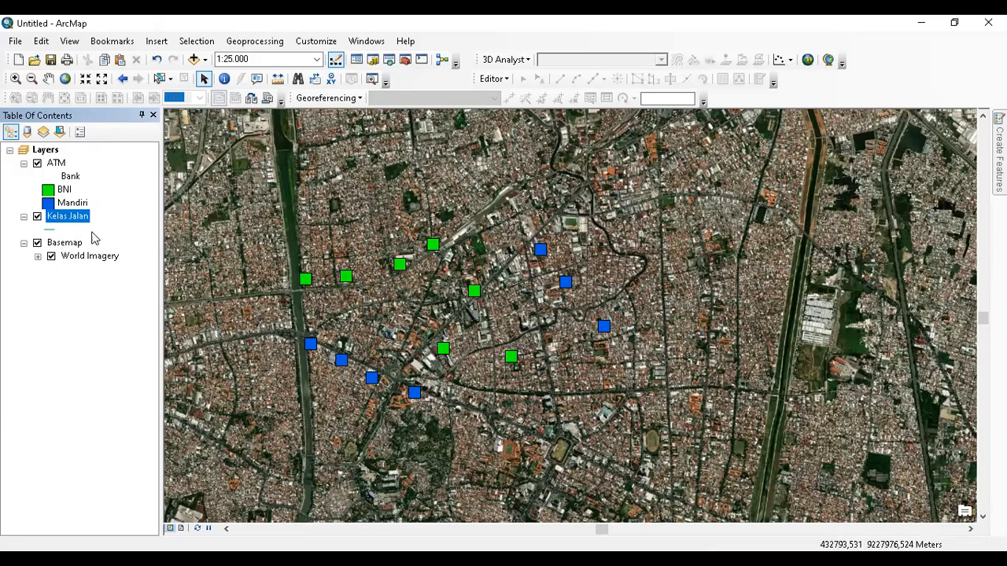
scroll(494, 334, "up", 4)
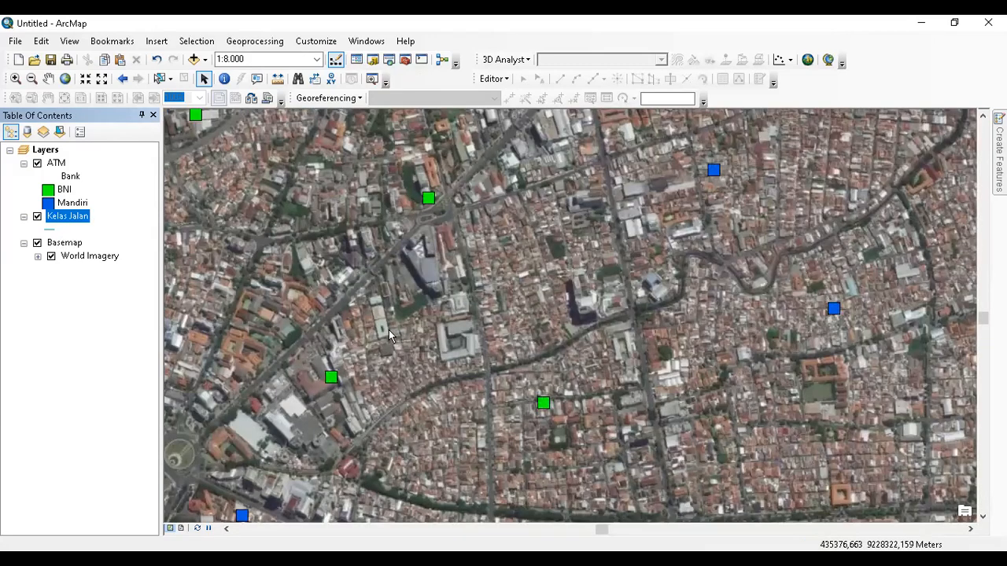
left_click_drag(389, 329, 586, 290)
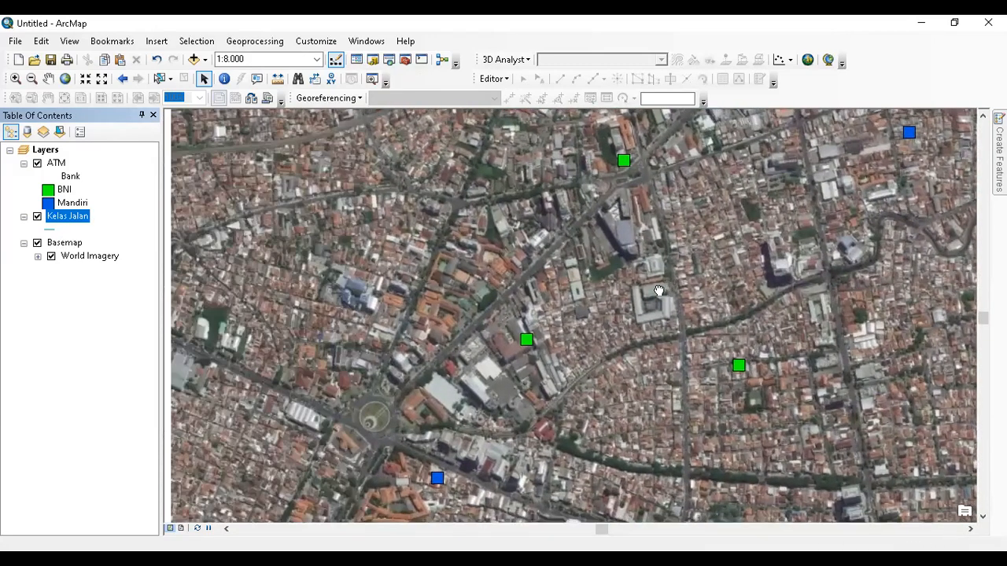
left_click_drag(515, 296, 565, 269)
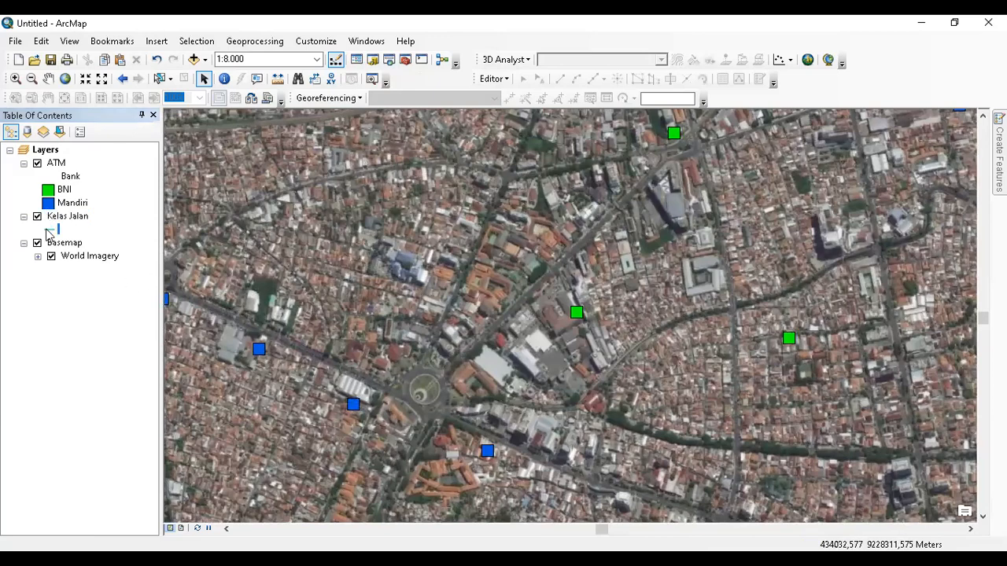
left_click(54, 229)
left_click(367, 224)
left_click(589, 445)
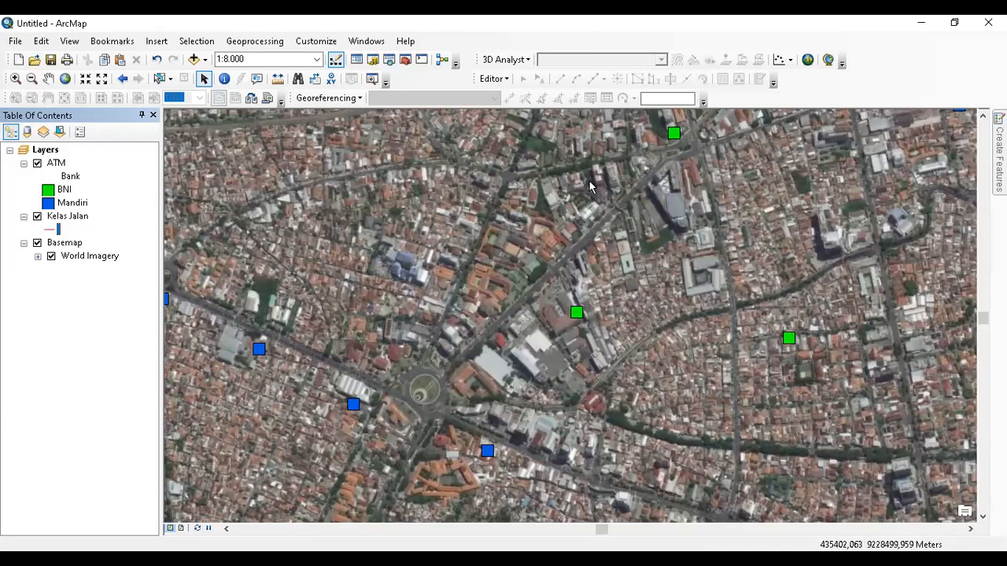
Start an edit session on the Kelas Jalan layer and choose its Kelas Jalan template for creating line features
left_click(491, 79)
left_click(504, 95)
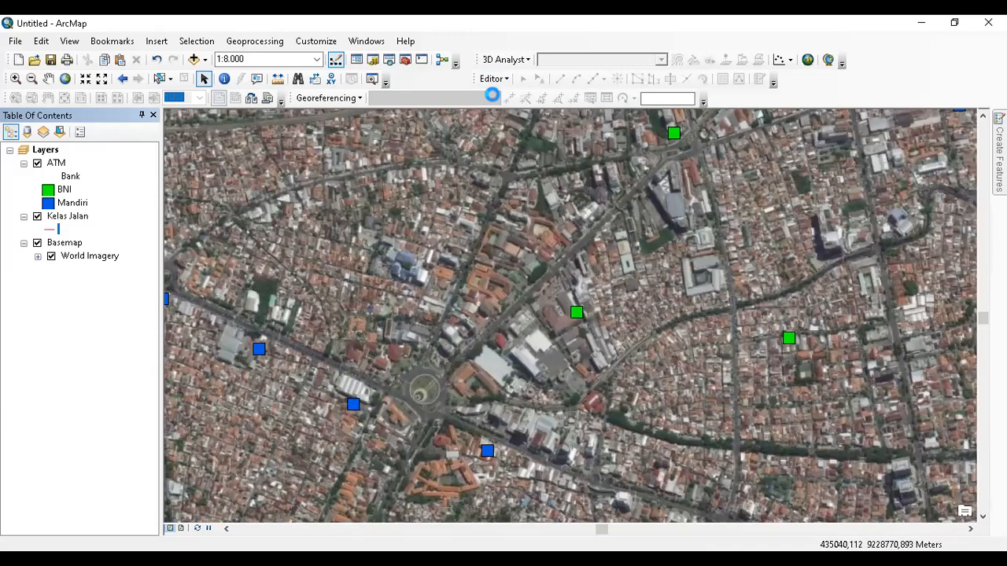
left_click(415, 197)
left_click(592, 453)
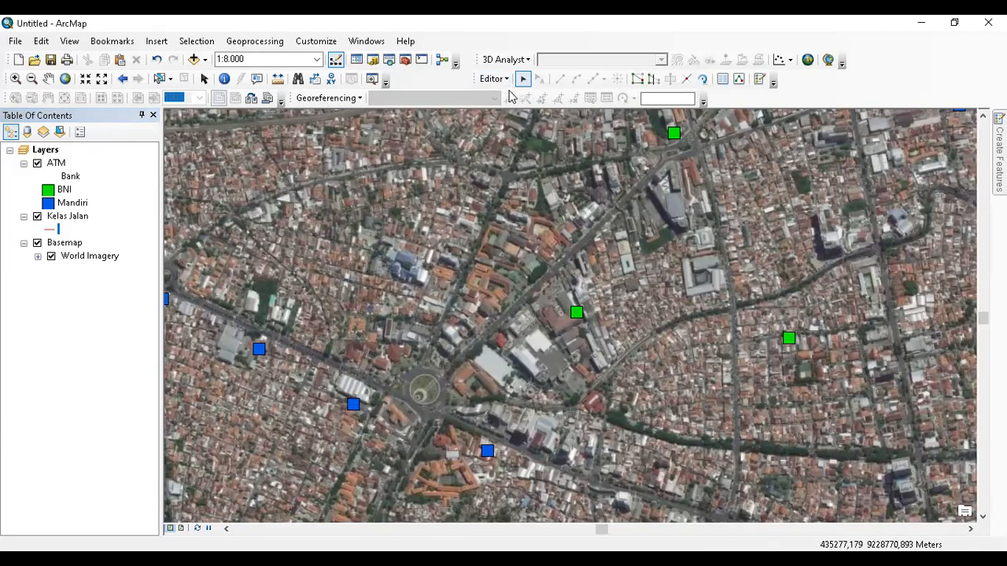
left_click(494, 78)
left_click(999, 161)
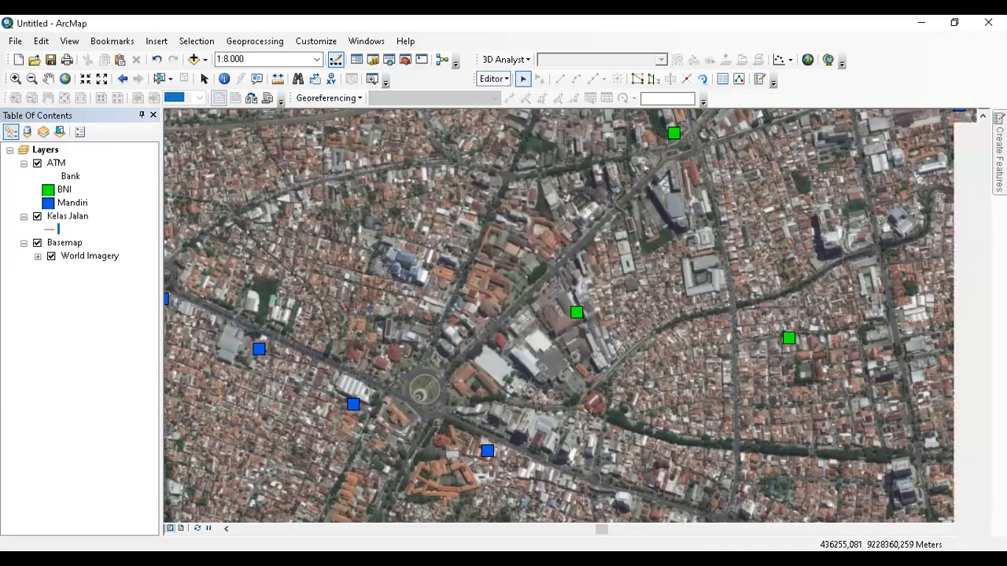
left_click(830, 195)
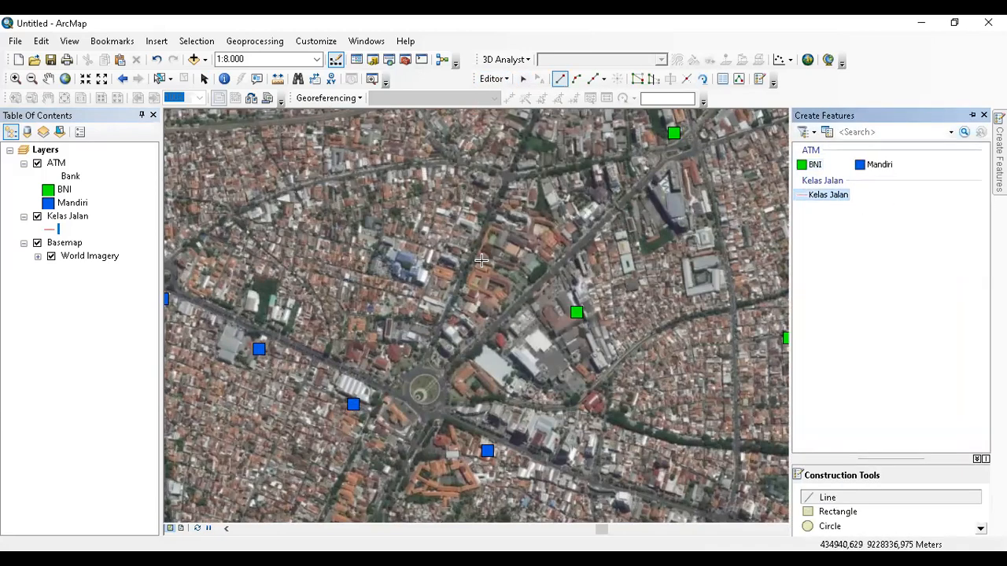
Digitize a line along the northwest edge of the main road, from the roundabout northeast to the junction, and clear the selection
left_click(443, 366)
left_click(485, 328)
left_click(548, 272)
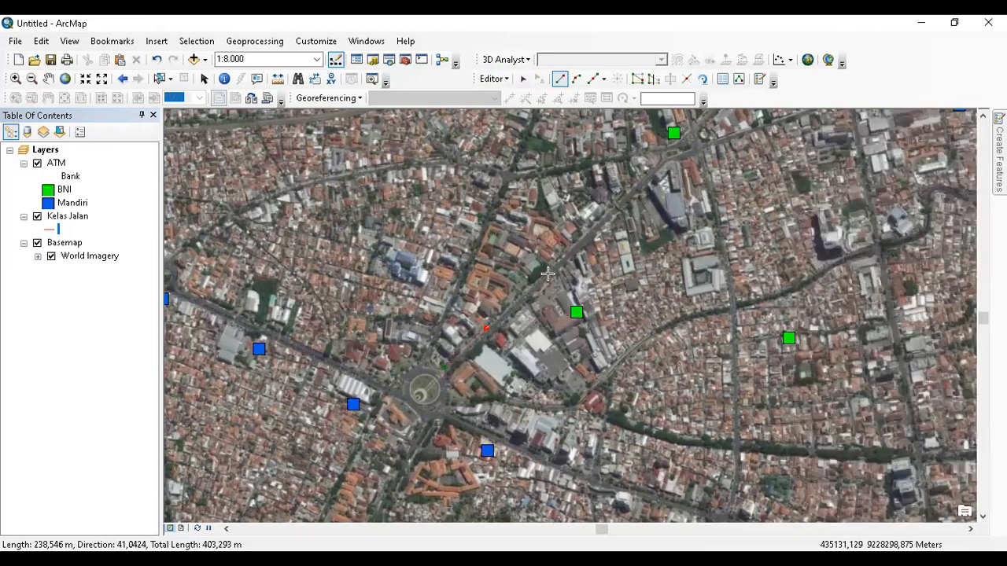
left_click(617, 202)
left_click(658, 161)
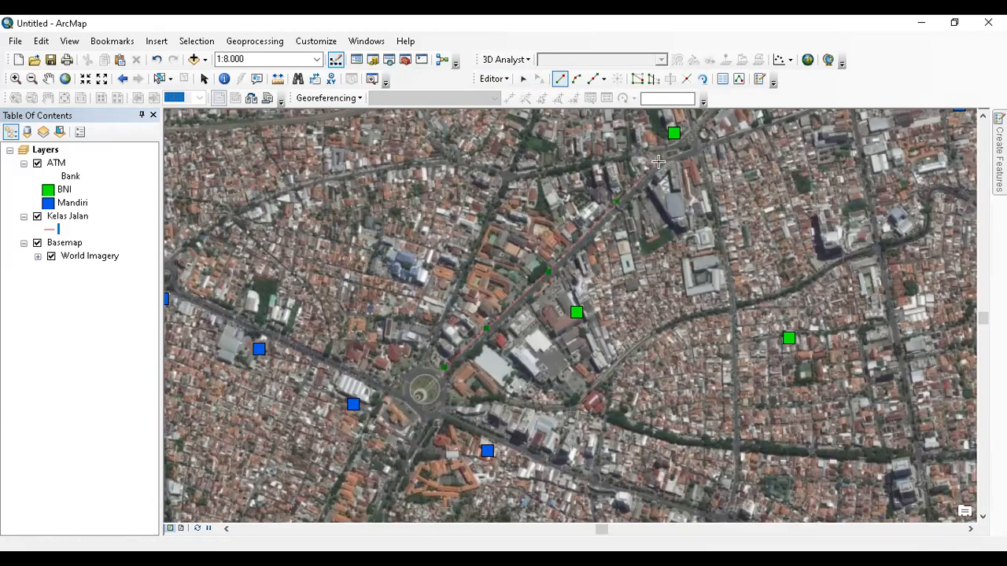
double_click(658, 162)
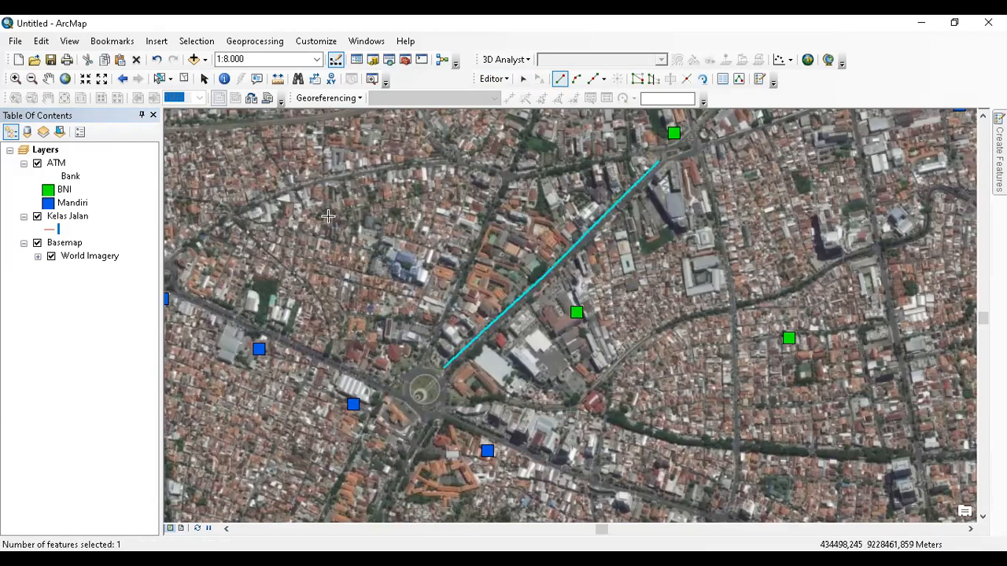
left_click(183, 79)
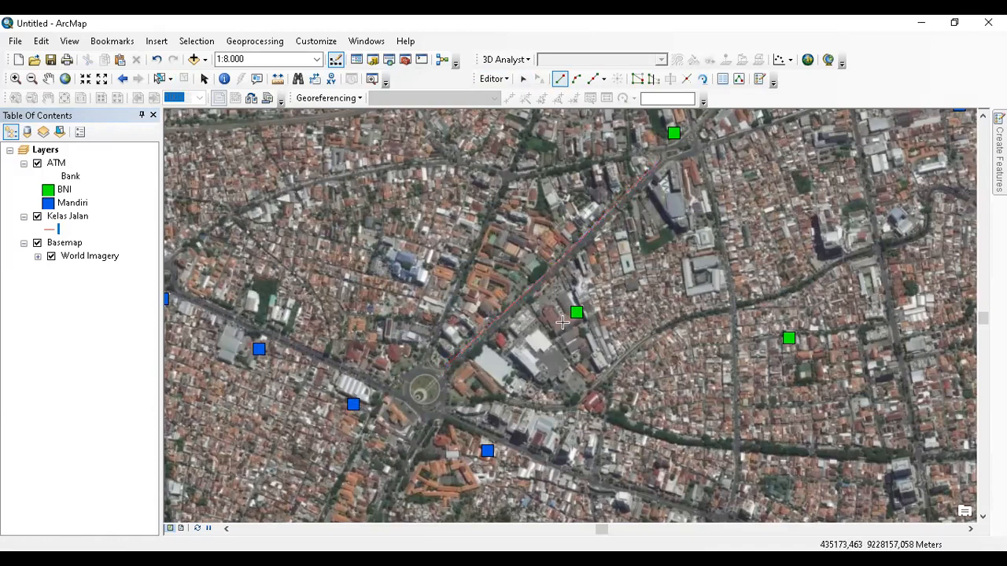
Set the map scale to 1:5000, digitize a parallel line along the main road's southeast edge down to the roundabout, and deselect it
left_click(266, 60)
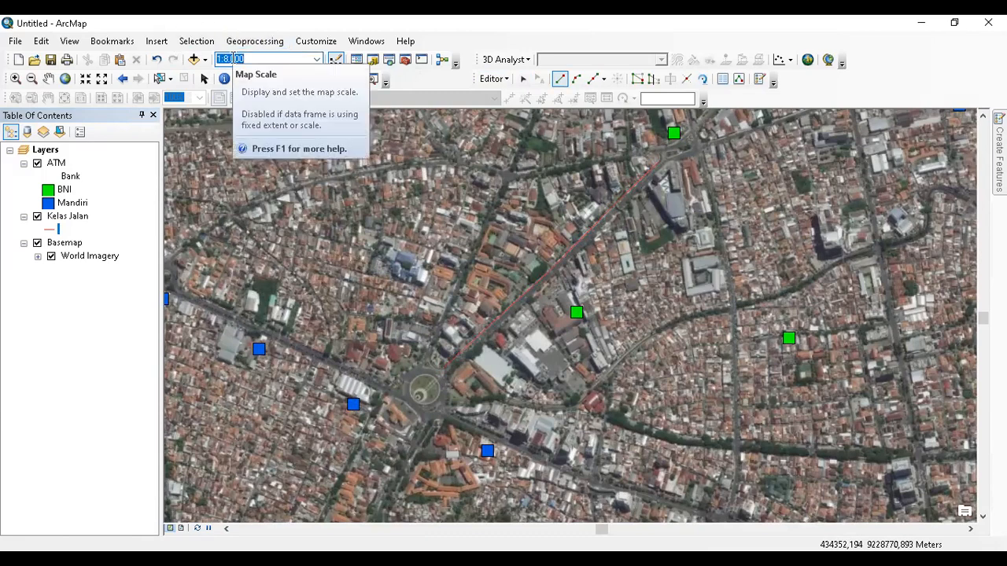
type("5000")
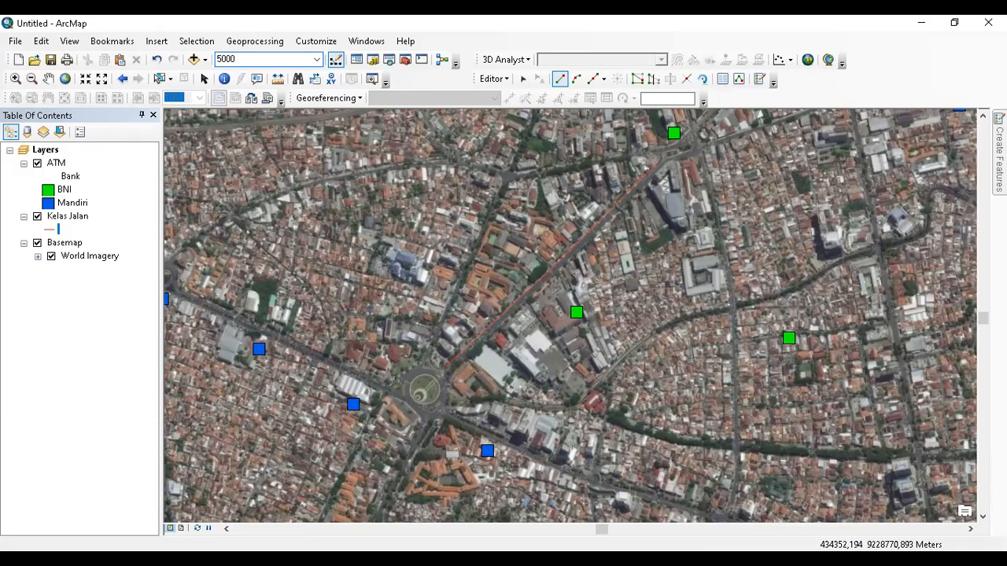
key("Return")
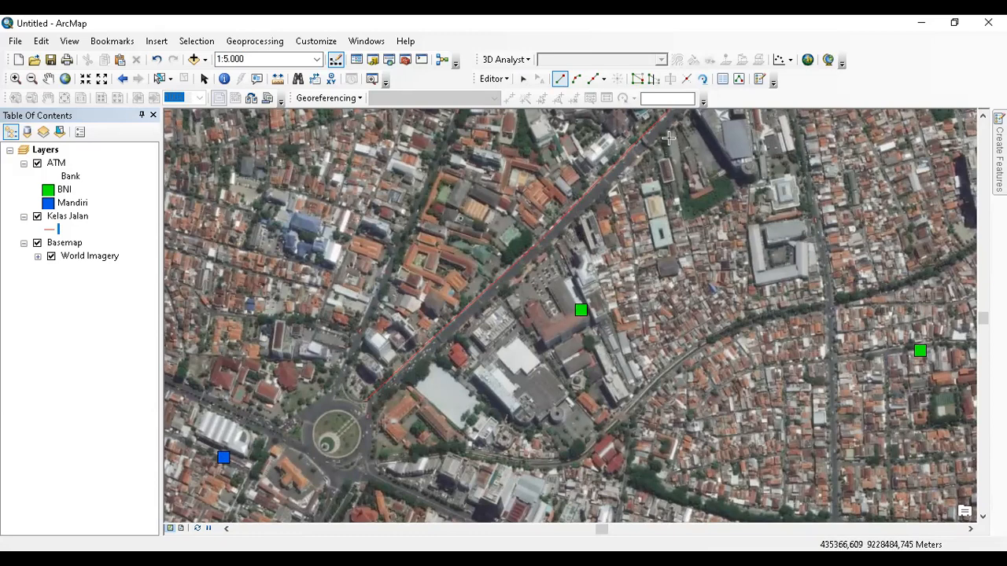
left_click(680, 117)
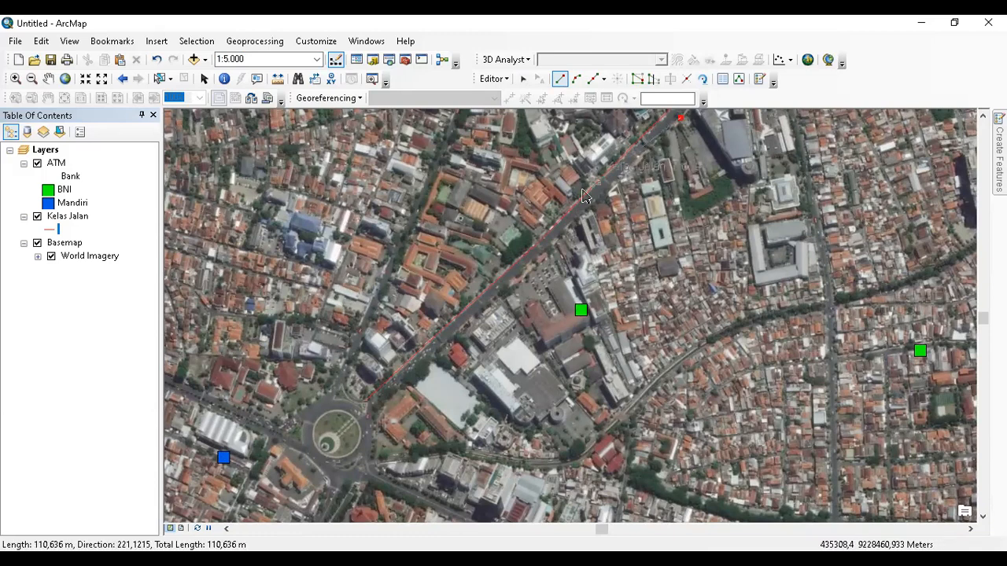
left_click(563, 232)
left_click(468, 322)
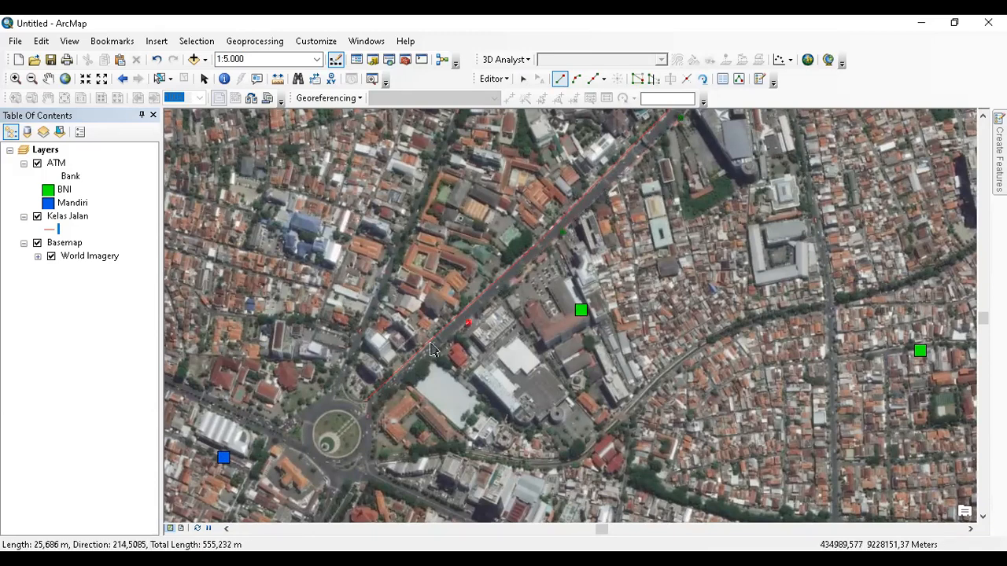
double_click(376, 407)
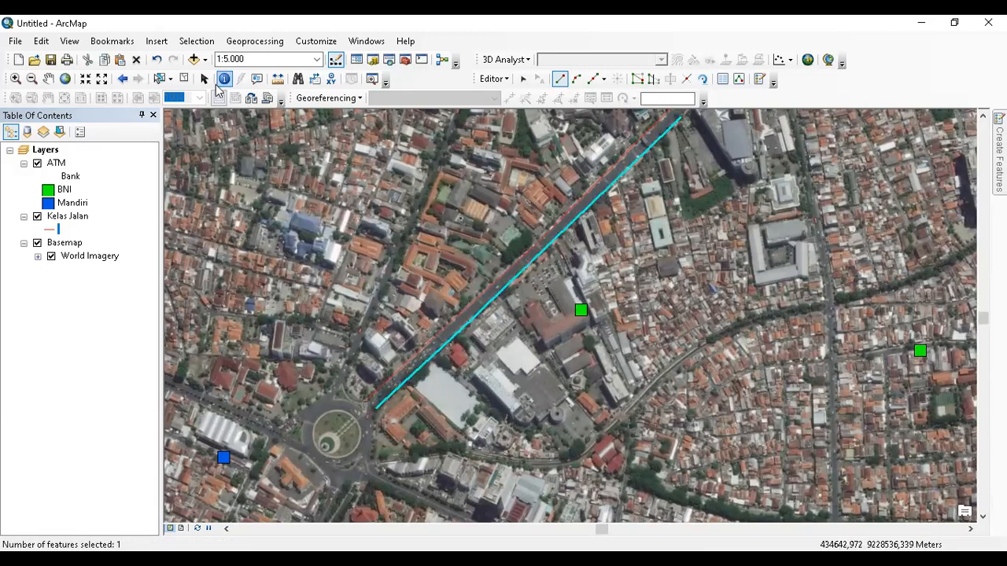
left_click(183, 78)
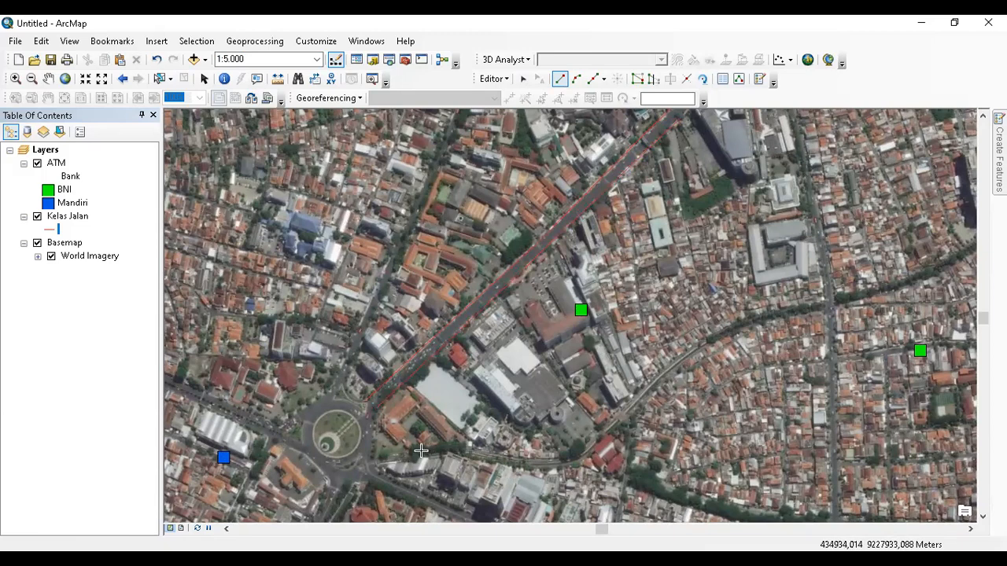
Digitize two short parallel lines along both edges of the road running southeast from the roundabout, and deselect them
left_click(373, 472)
double_click(464, 511)
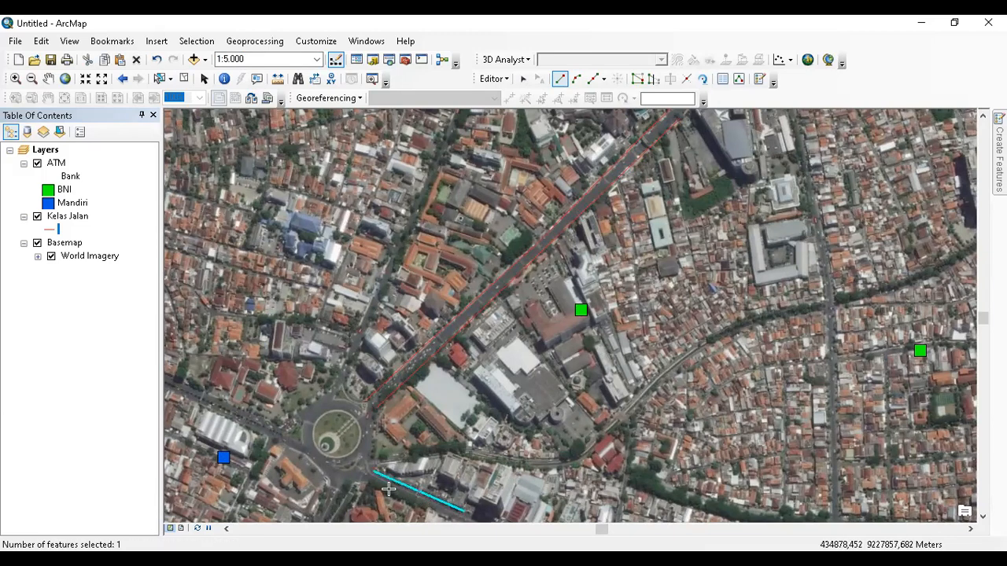
left_click(375, 481)
double_click(449, 515)
left_click(523, 78)
left_click(249, 147)
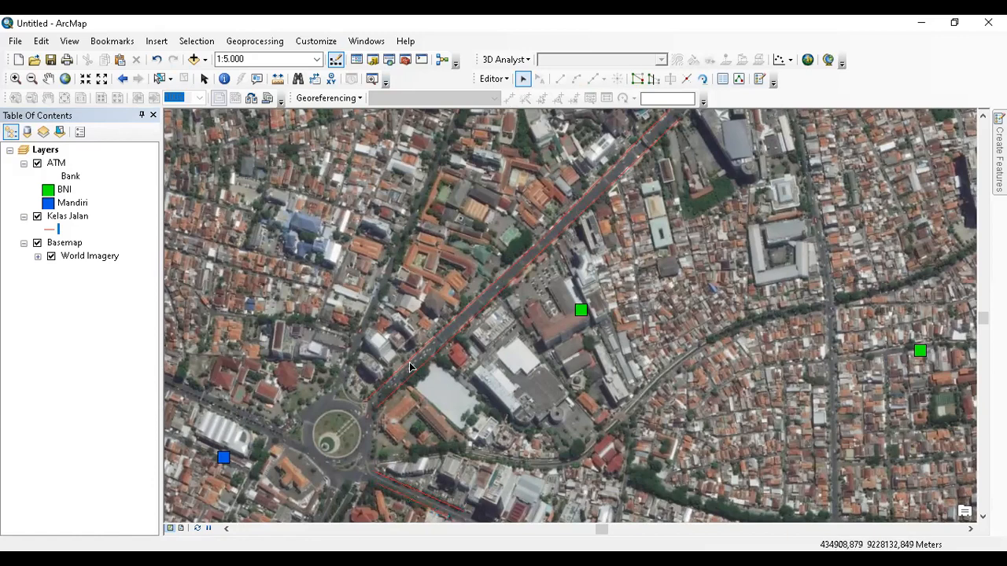
Select all four digitized road lines around the roundabout and open the Kelas Jalan attribute table
left_click_drag(338, 356, 405, 503)
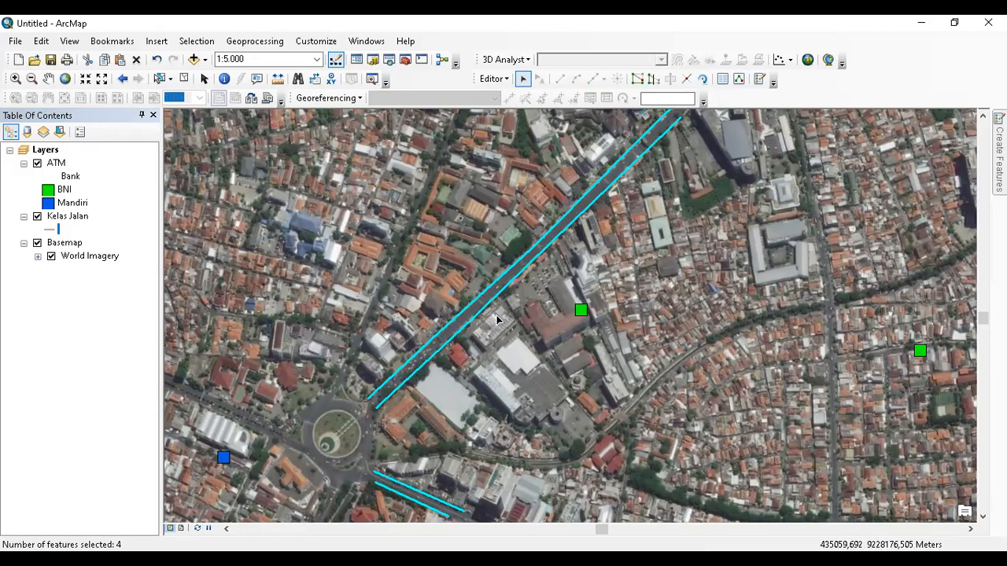
left_click(68, 217)
right_click(79, 217)
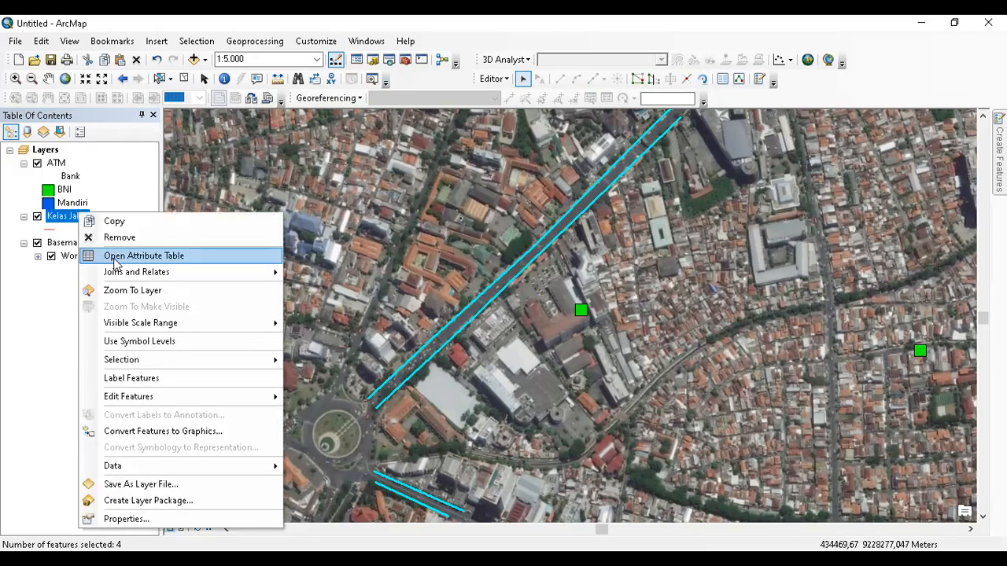
left_click(106, 255)
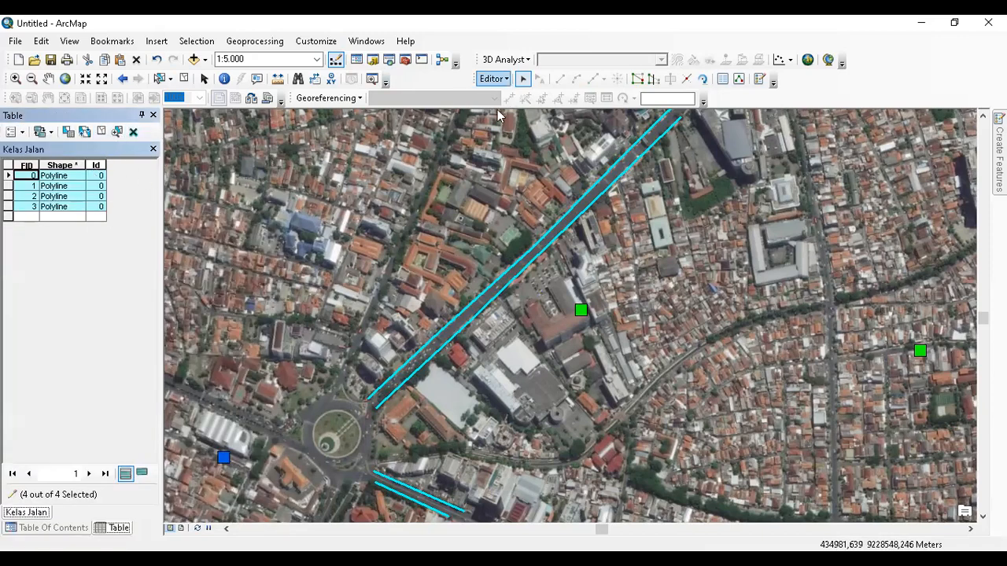
Stop editing and save the edits to the Kelas Jalan layer
left_click(491, 78)
left_click(503, 110)
left_click(449, 335)
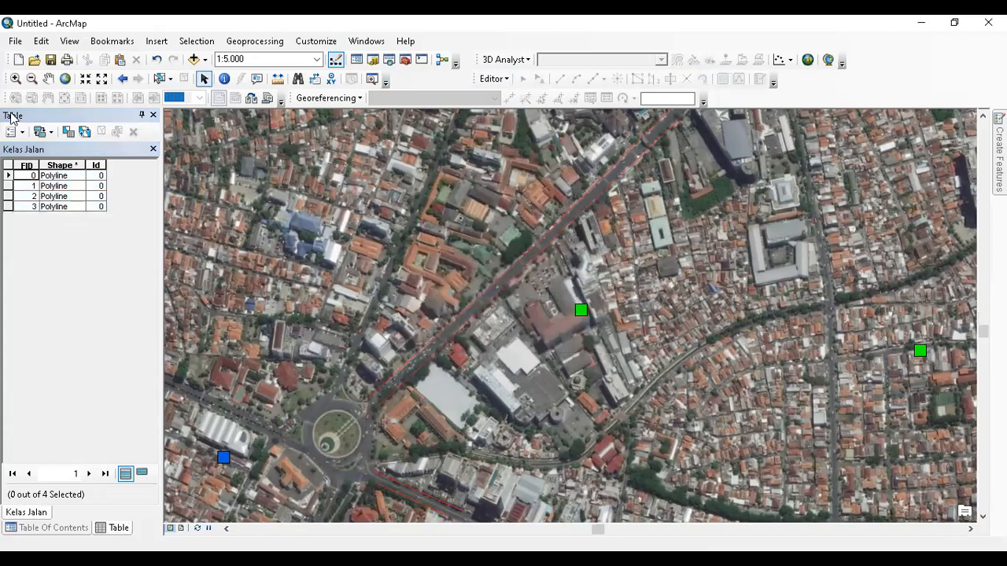
Add a Text field named Kelas_Jalan to the attribute table, keeping its length at 50
left_click(23, 135)
left_click(68, 234)
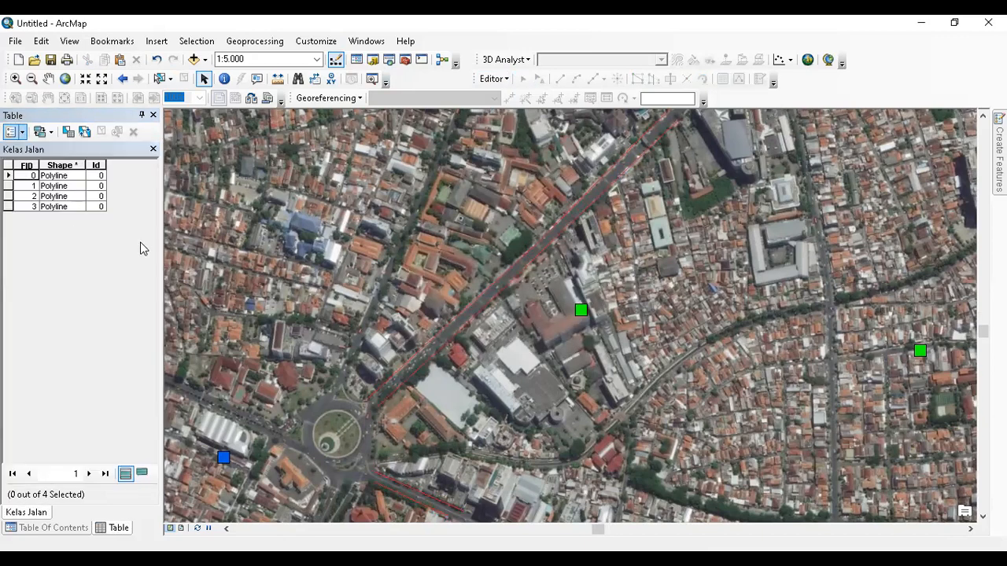
type("Kelas_Jalan")
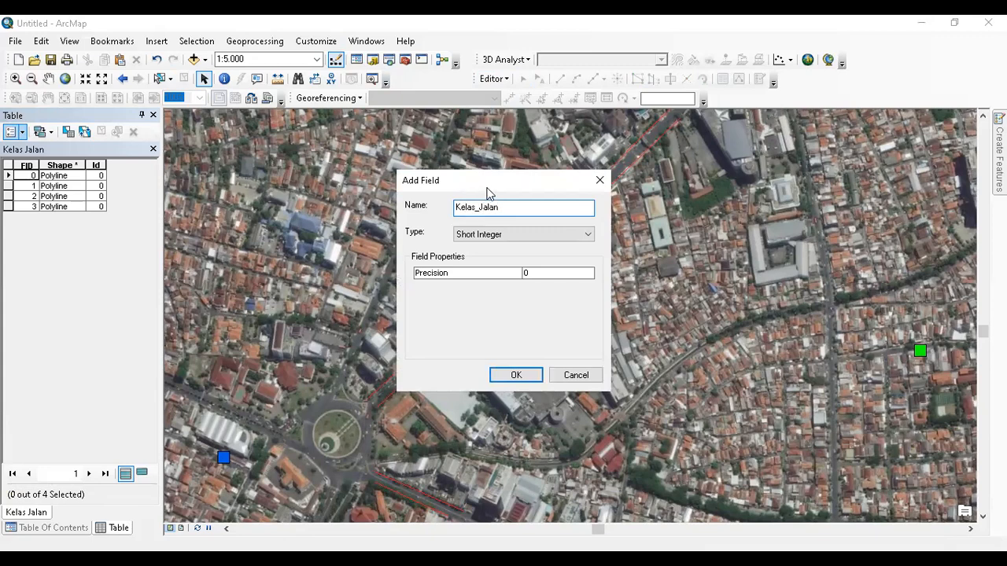
left_click(535, 232)
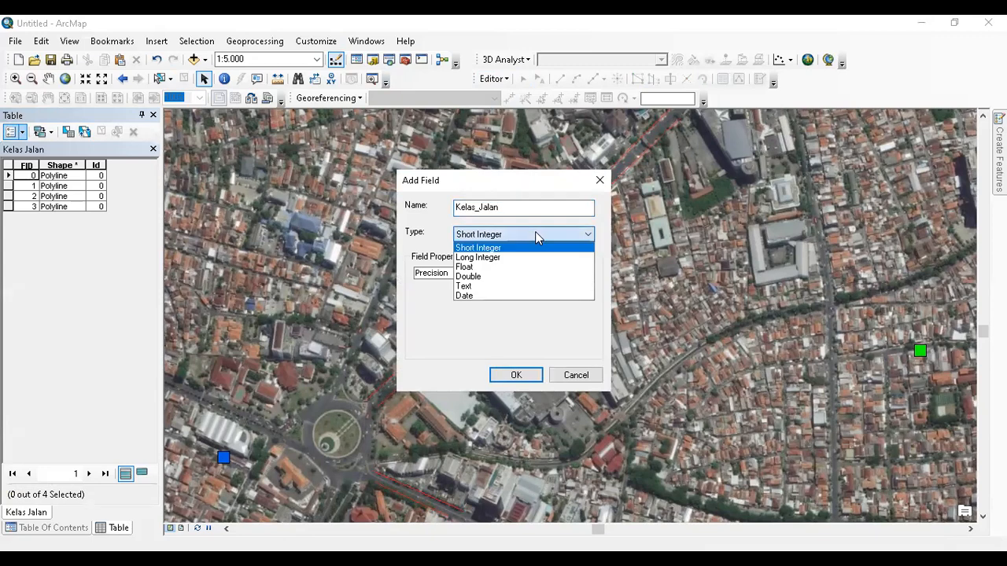
left_click(511, 287)
left_click(542, 275)
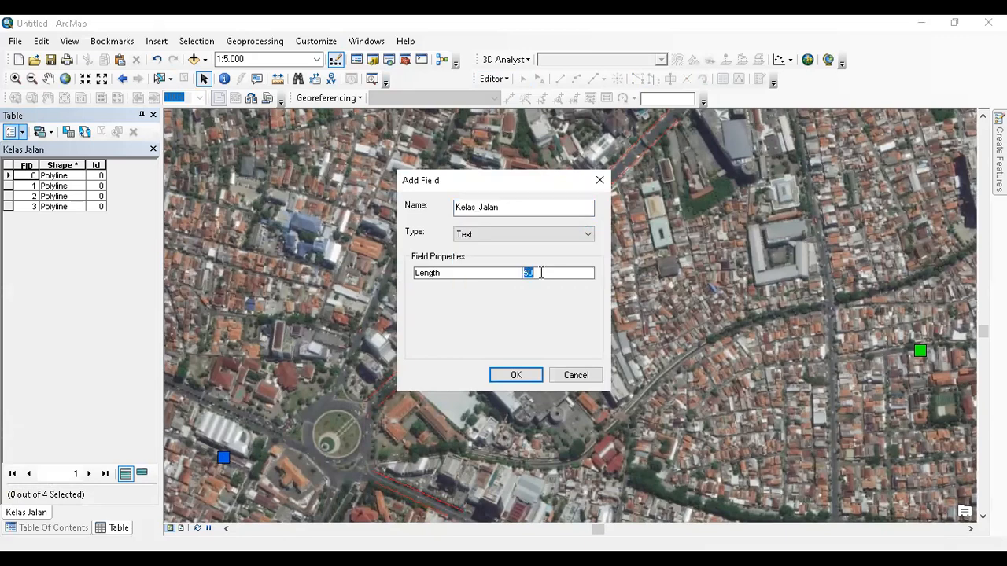
left_click(521, 376)
left_click(556, 341)
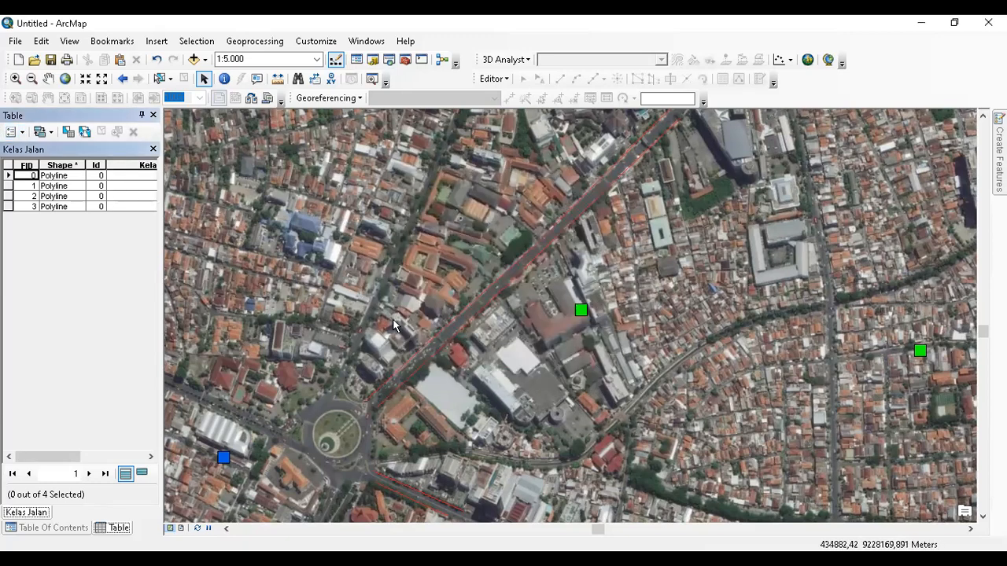
Select all four road lines, fill their road class field with "Jalan Kolektor" using the Field Calculator, and clear the selection
left_click(159, 78)
left_click_drag(319, 361, 384, 500)
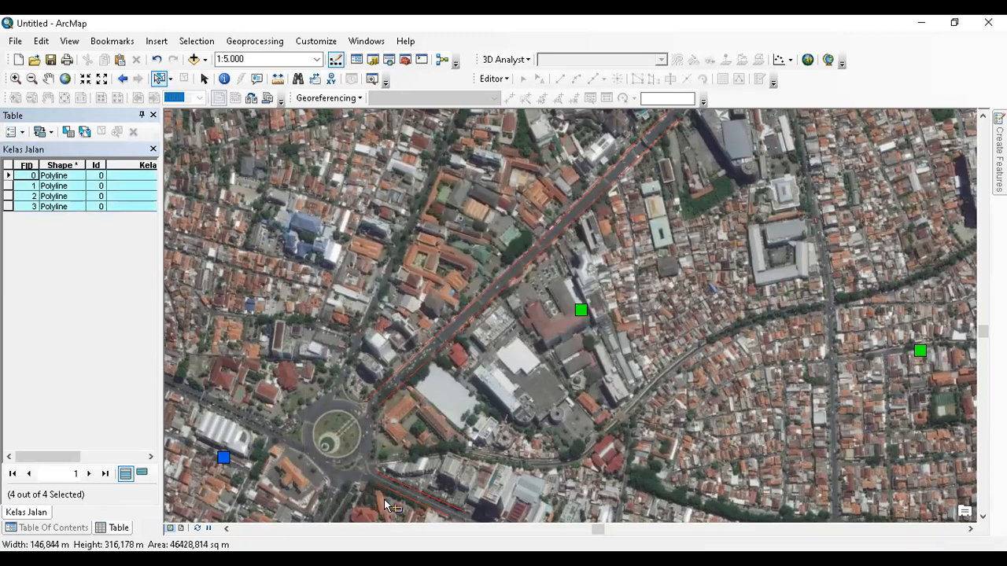
right_click(138, 165)
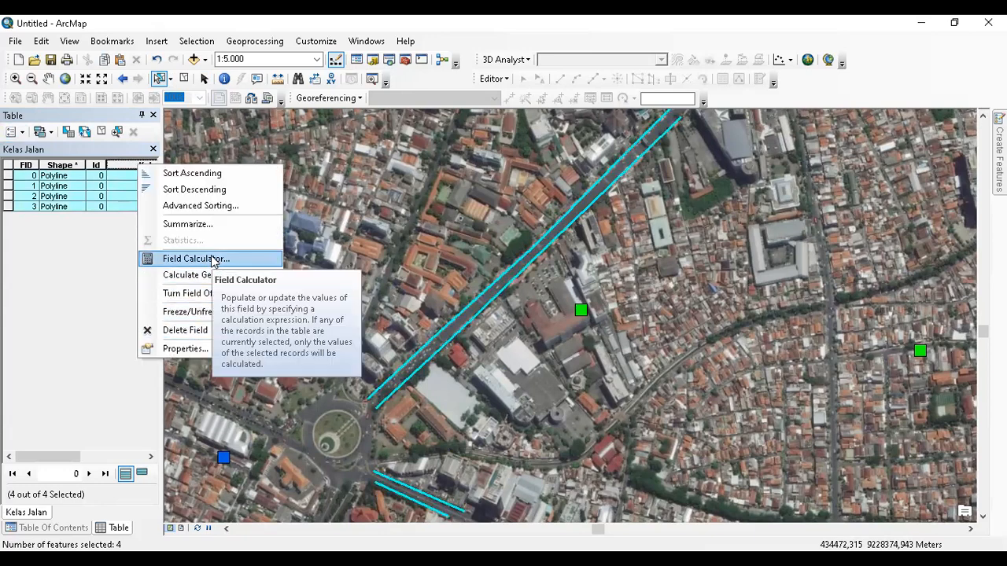
left_click(196, 259)
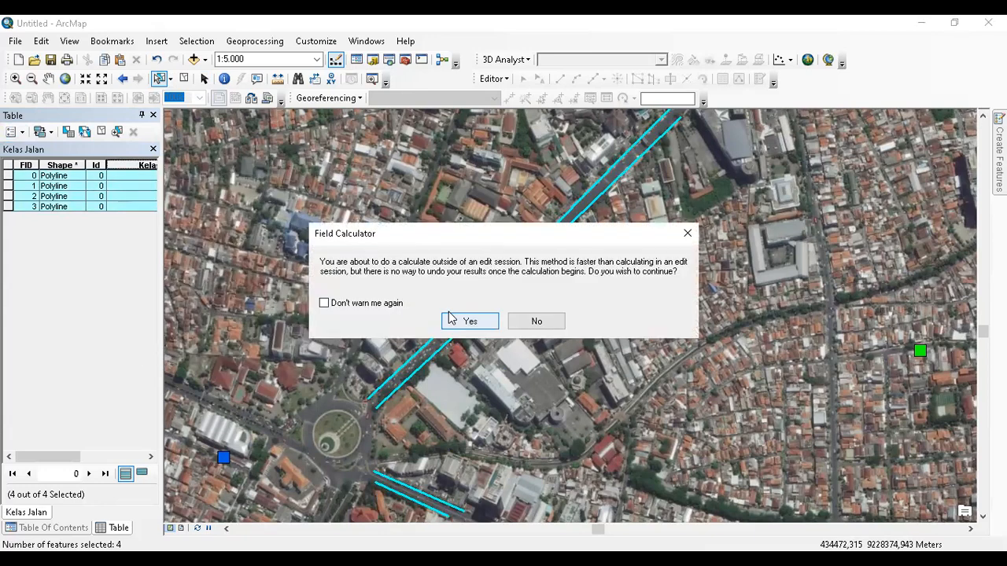
left_click(482, 326)
type("\"Jalan Kolektor")
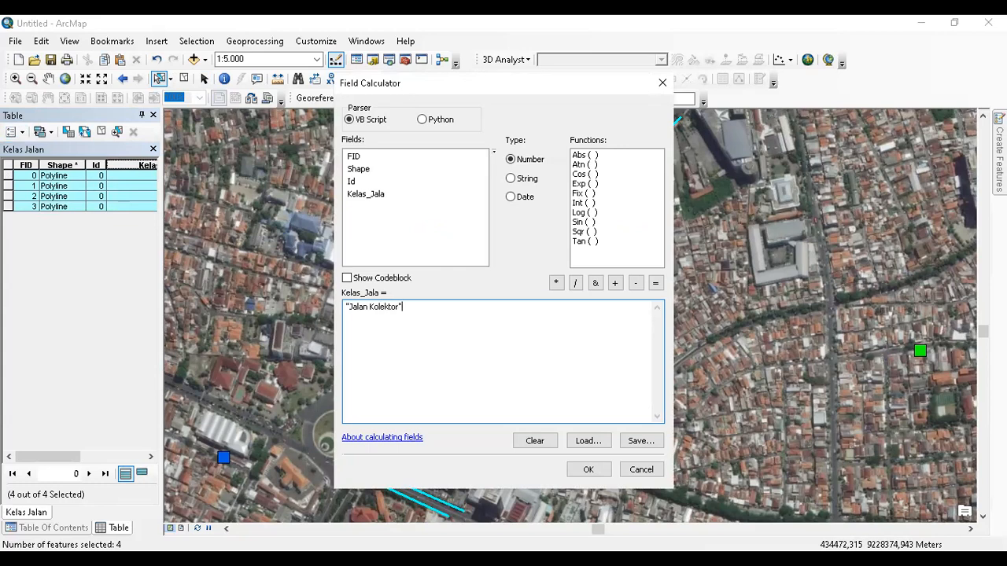
left_click(588, 469)
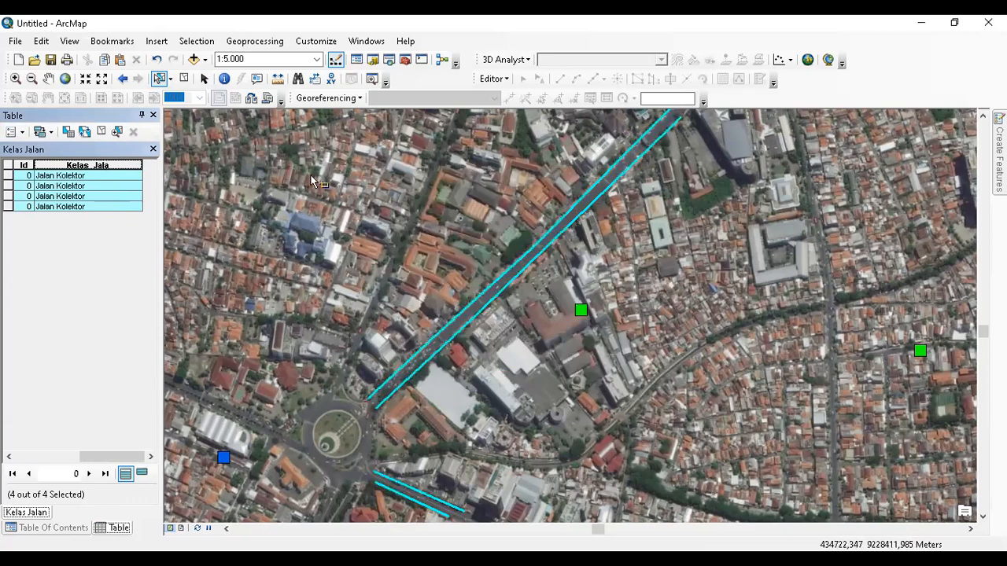
left_click(184, 79)
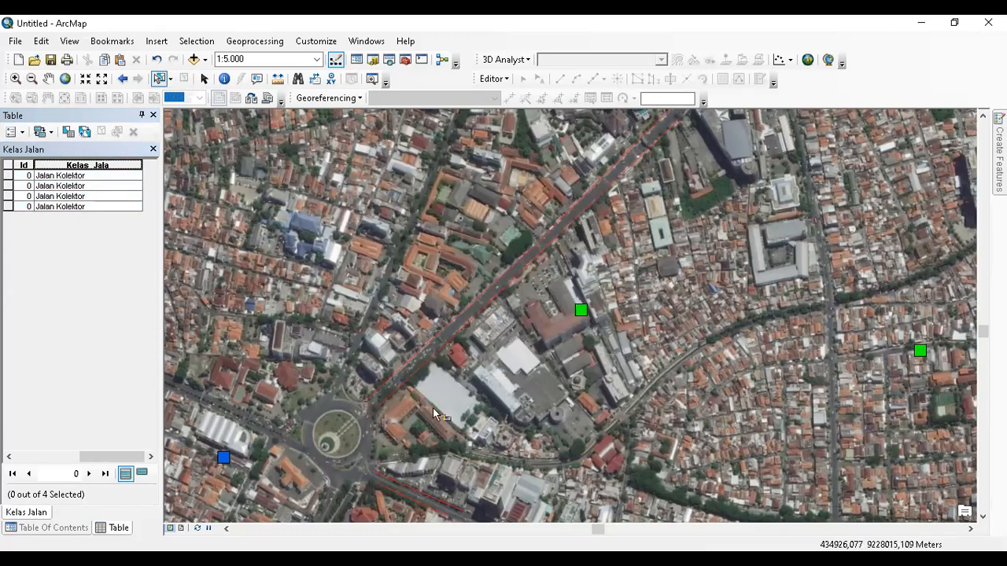
Start an edit session and choose the Kelas Jalan template for drawing lines in the residential area east of the roundabout
scroll(628, 396, "down", 1)
left_click_drag(626, 307, 513, 408)
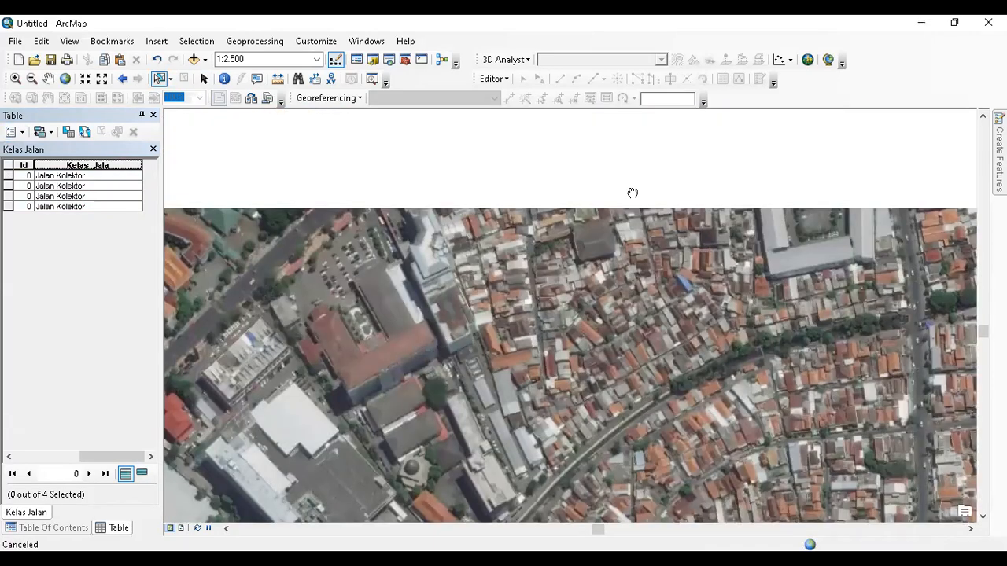
left_click_drag(633, 193, 632, 240)
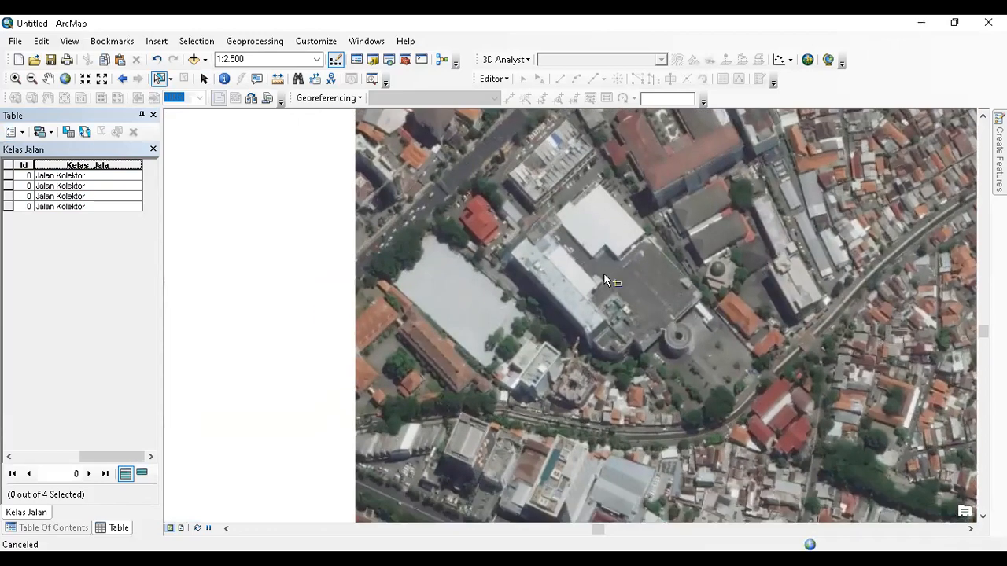
left_click_drag(602, 302, 534, 324)
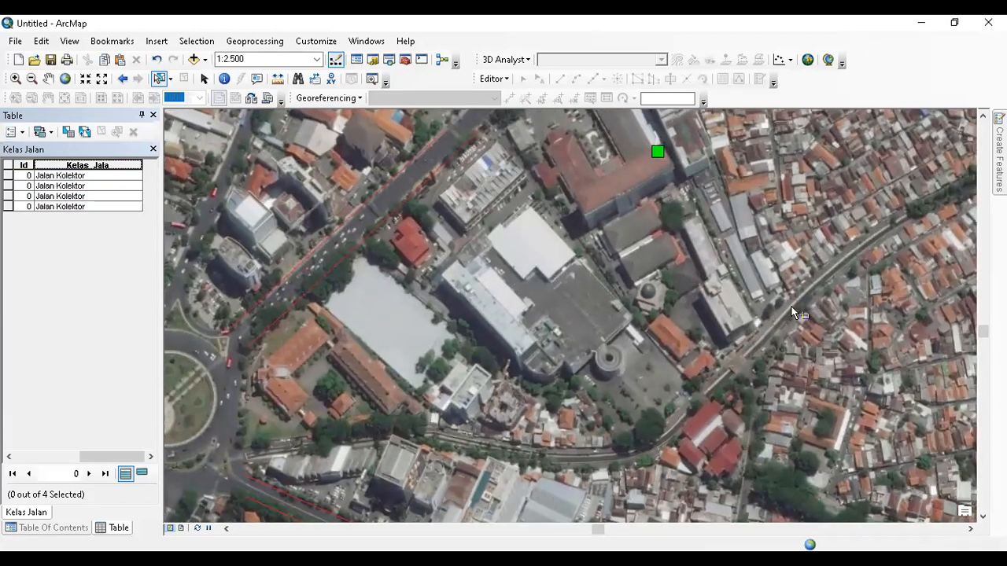
left_click_drag(769, 307, 591, 313)
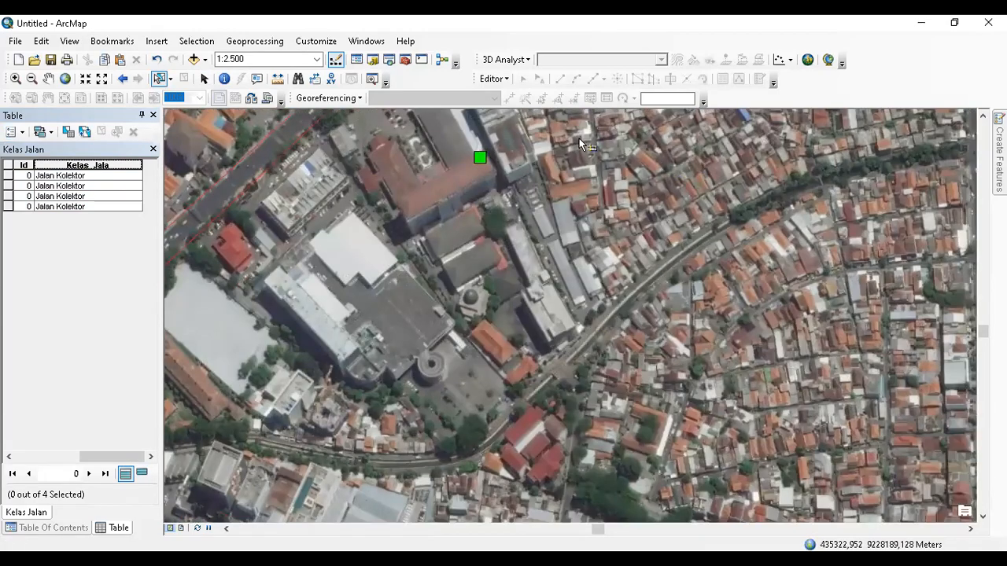
left_click(500, 81)
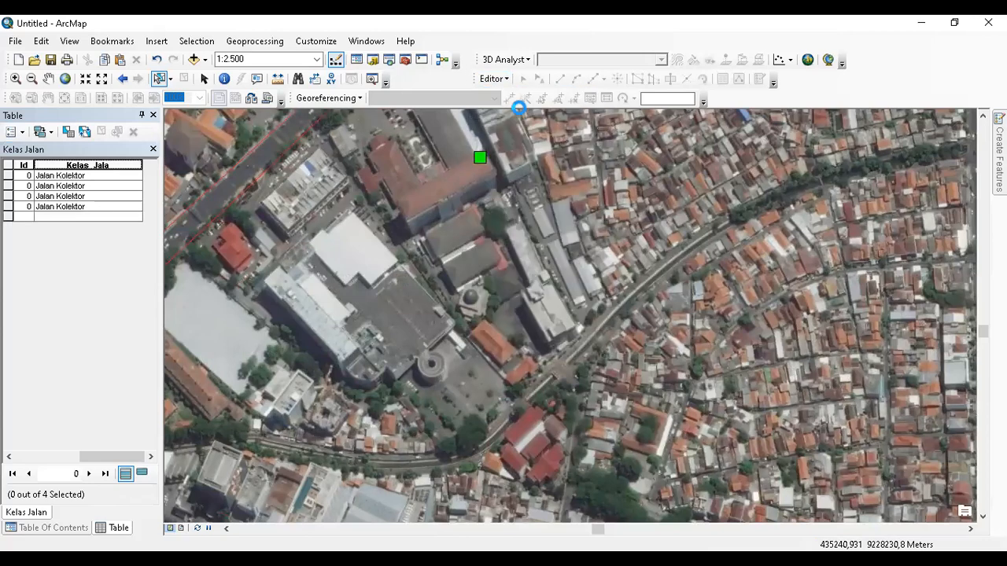
left_click(519, 103)
left_click(420, 197)
left_click(582, 446)
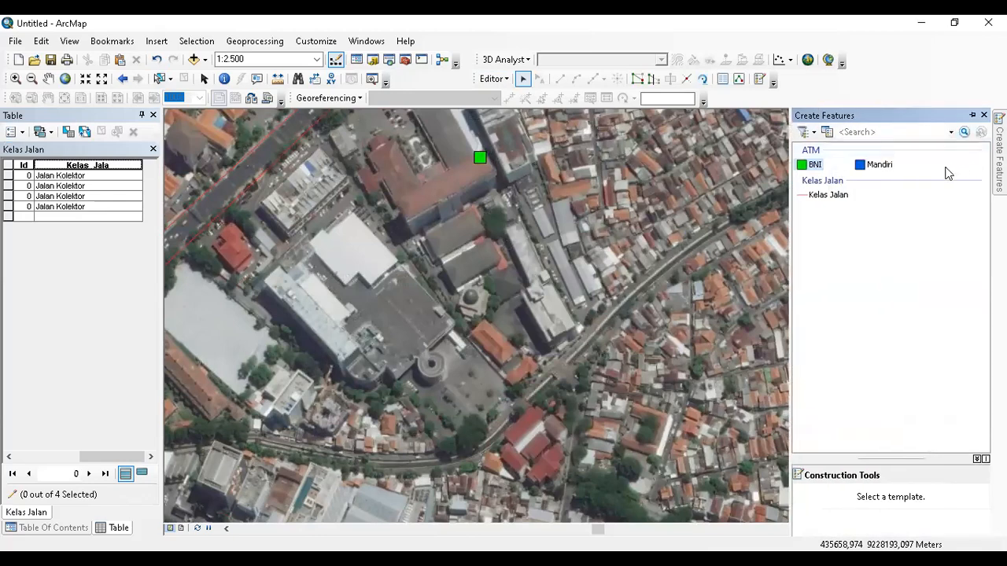
left_click(847, 197)
Digitize a line along the east edge of the north-south alley just south of the canal, following its bend southwest
left_click_drag(689, 275, 563, 227)
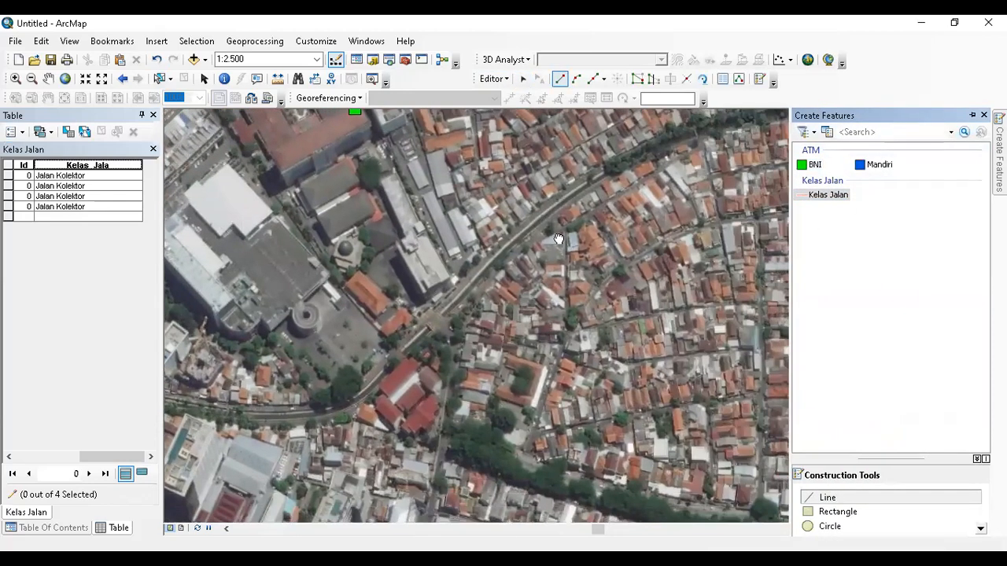
left_click(568, 227)
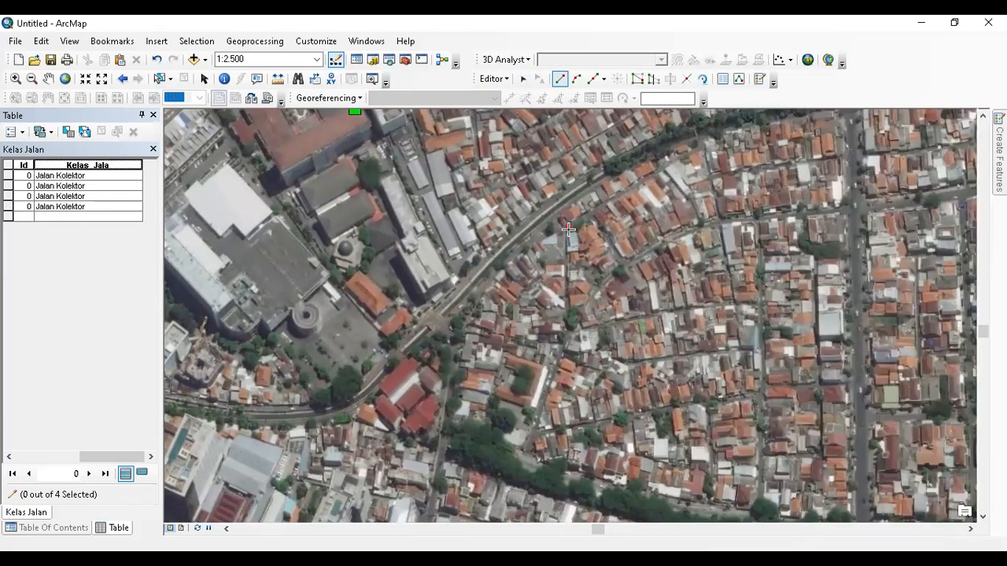
left_click(568, 315)
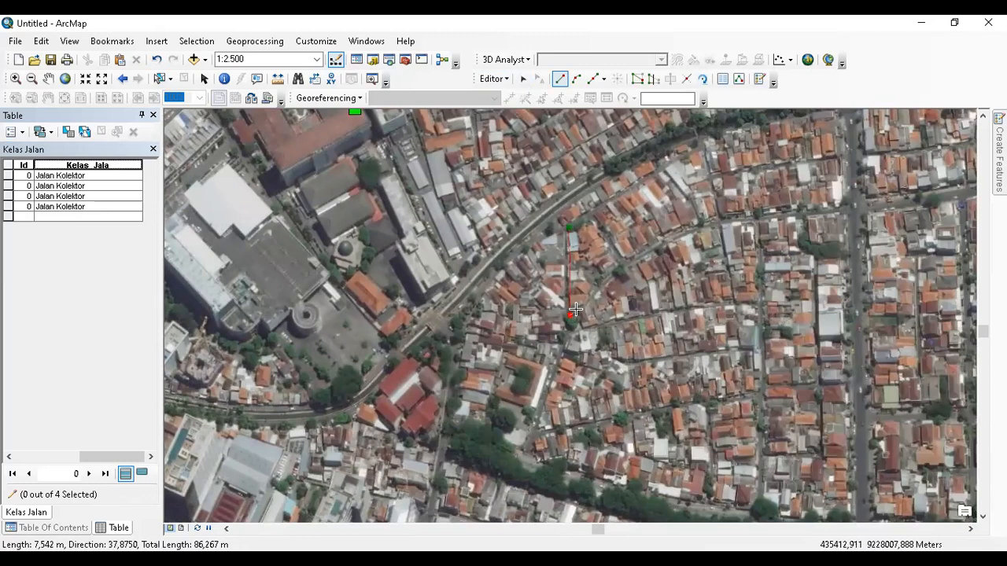
left_click(569, 337)
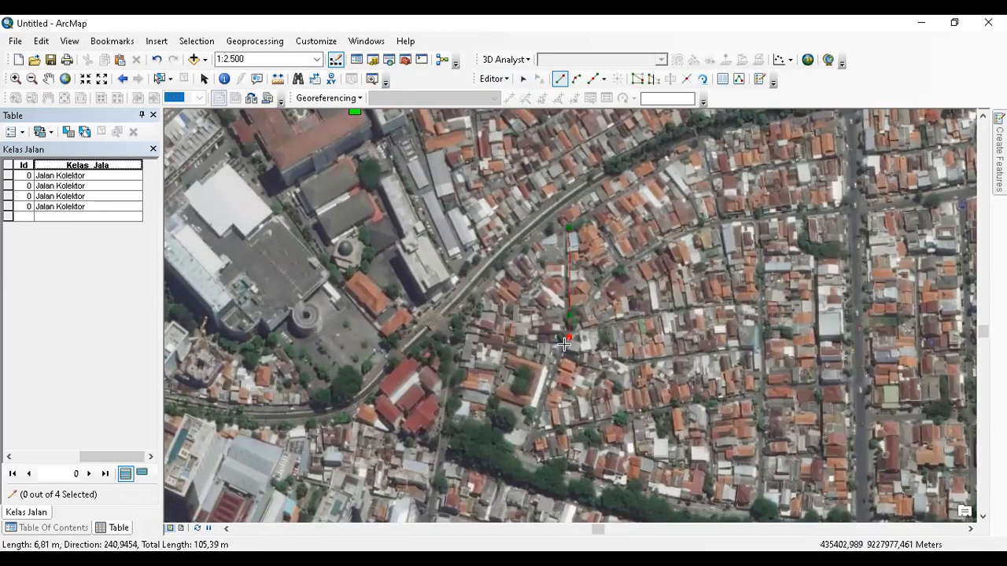
double_click(540, 429)
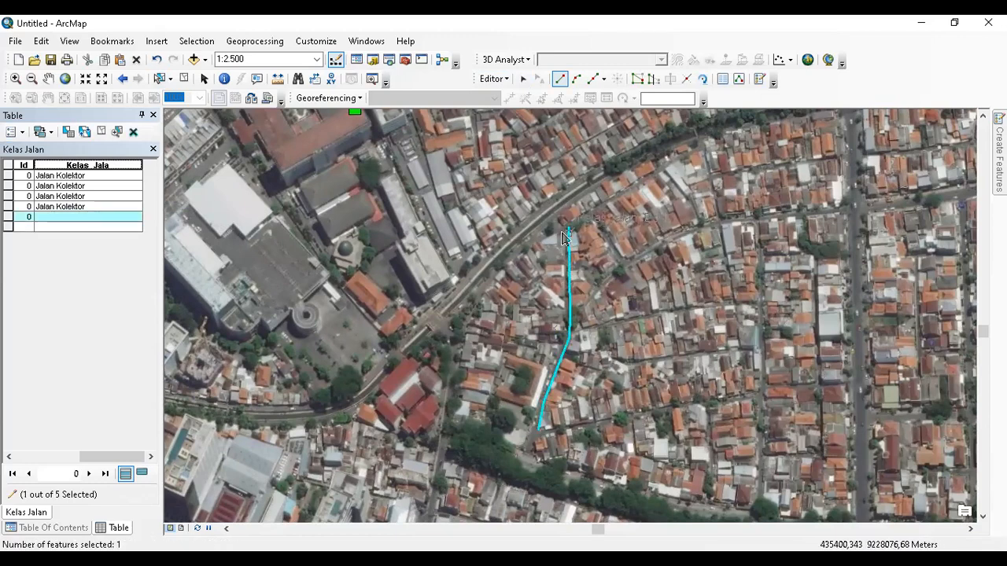
Digitize a parallel line along the west edge of the same alley, from its south end up to the canal road
scroll(560, 315, "up", 1)
scroll(572, 192, "up", 1)
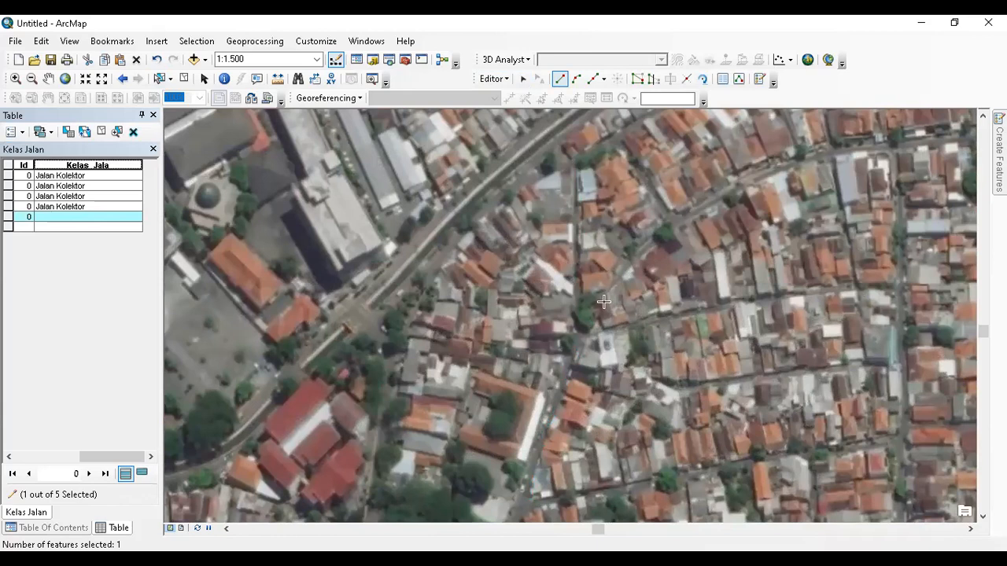
left_click(513, 502)
left_click(559, 368)
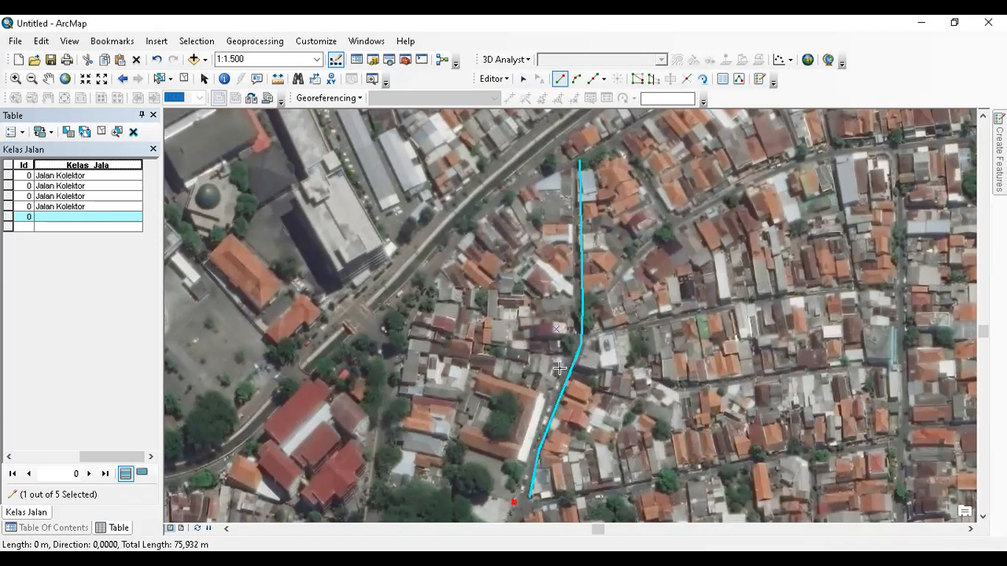
left_click(570, 343)
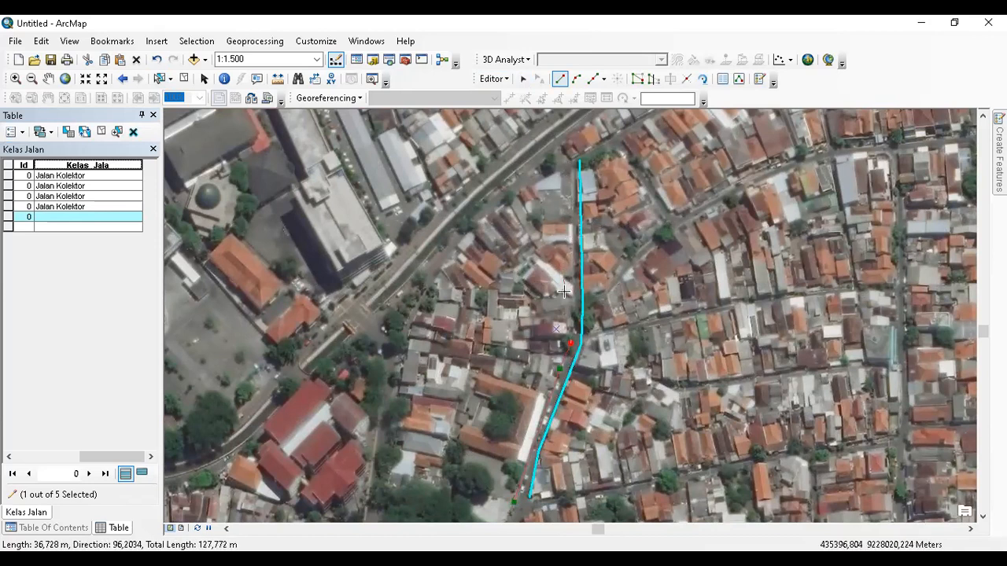
double_click(571, 165)
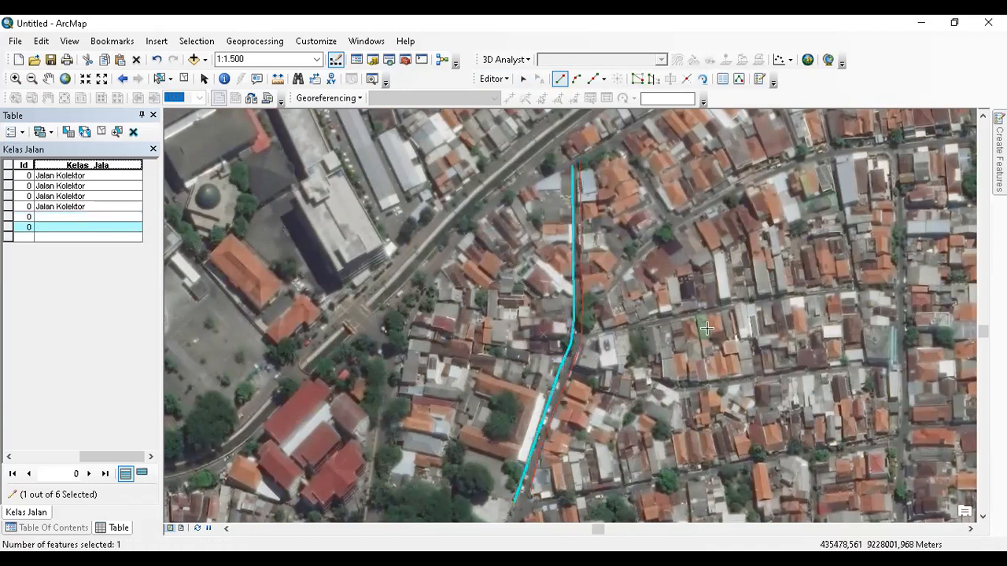
Digitize a line about 119 m long along the alley branching northeast from the east edge of the north-south alley
left_click(584, 308)
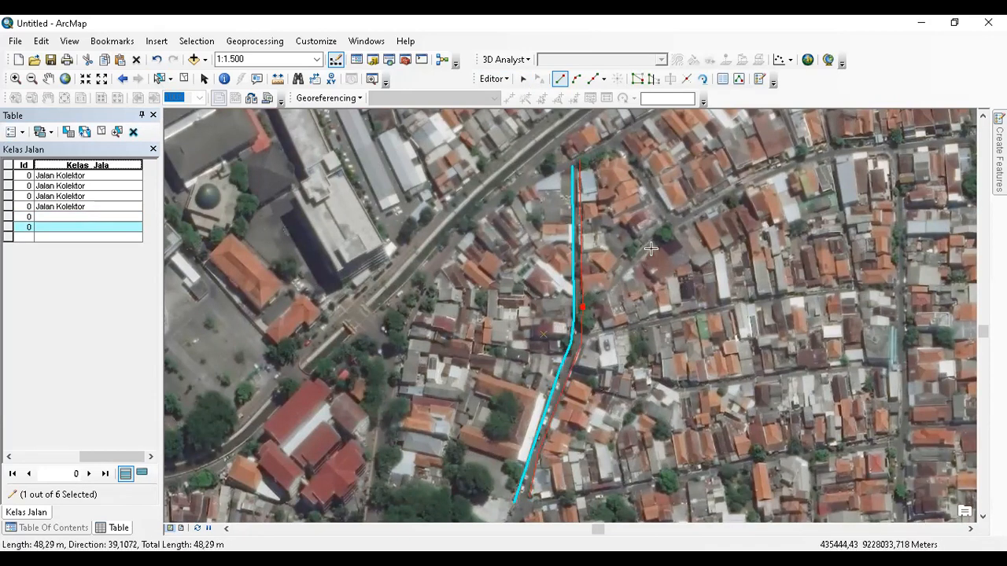
left_click(606, 288)
left_click(649, 235)
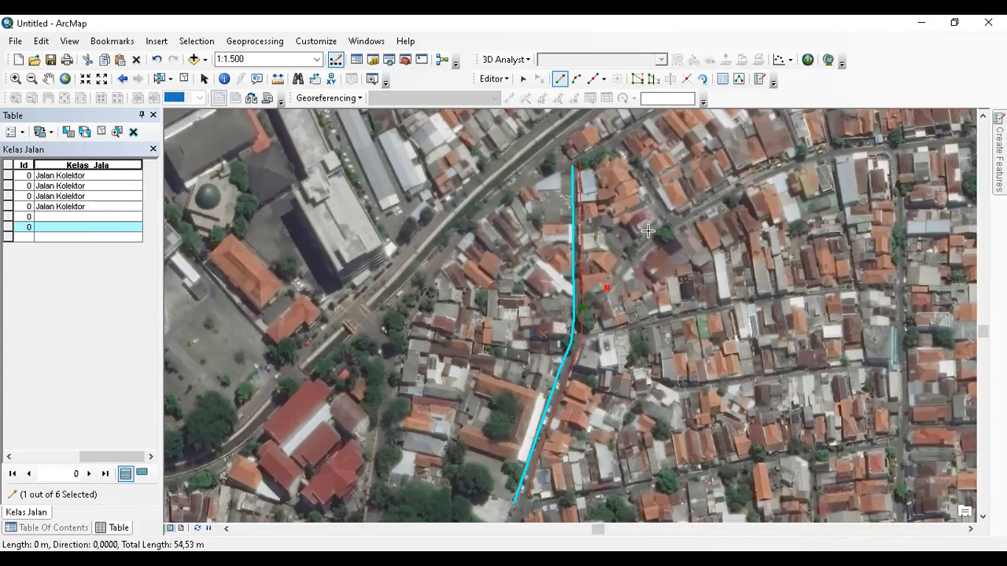
left_click(715, 199)
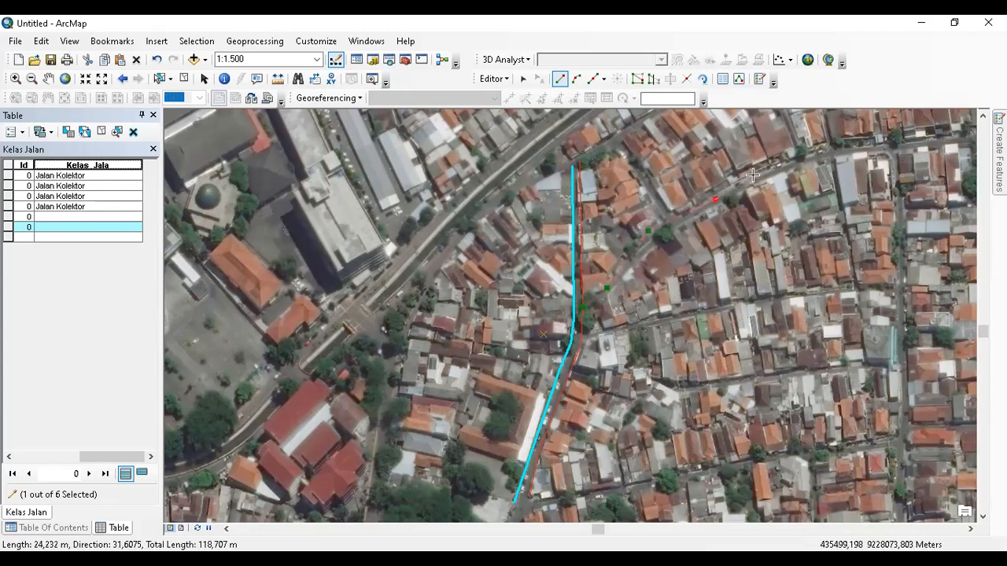
double_click(752, 174)
left_click(582, 319)
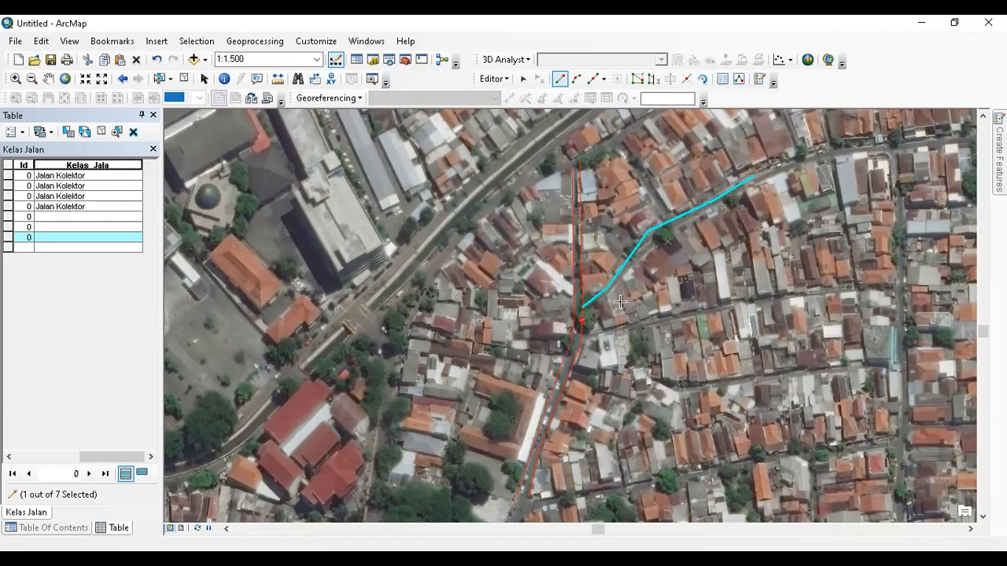
left_click(617, 288)
left_click(667, 226)
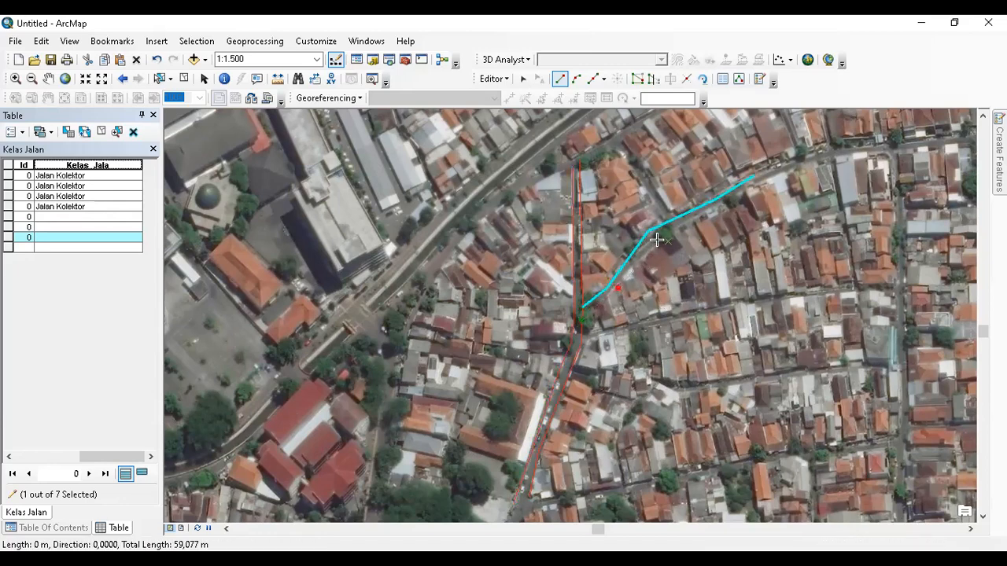
left_click(751, 192)
double_click(751, 191)
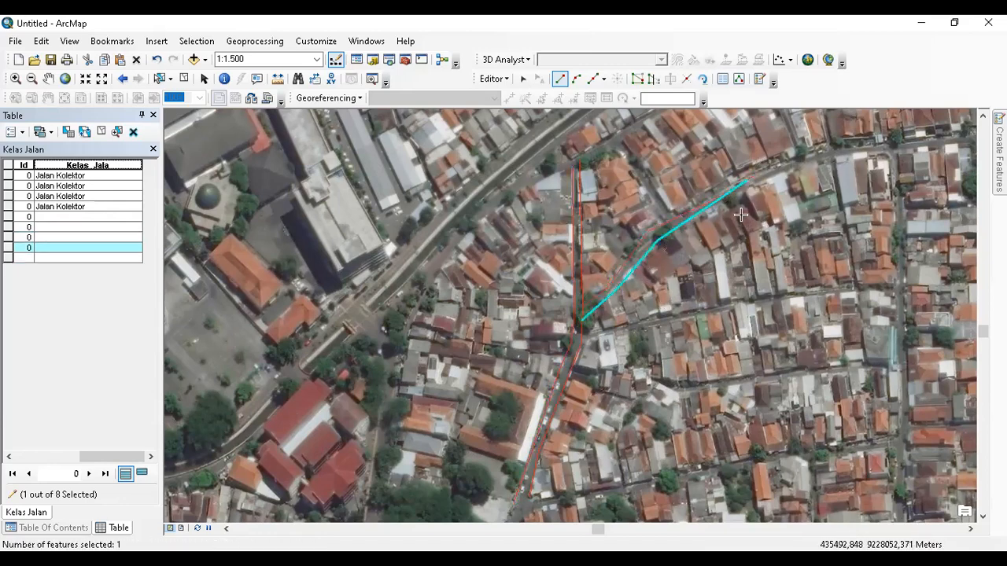
key("Delete")
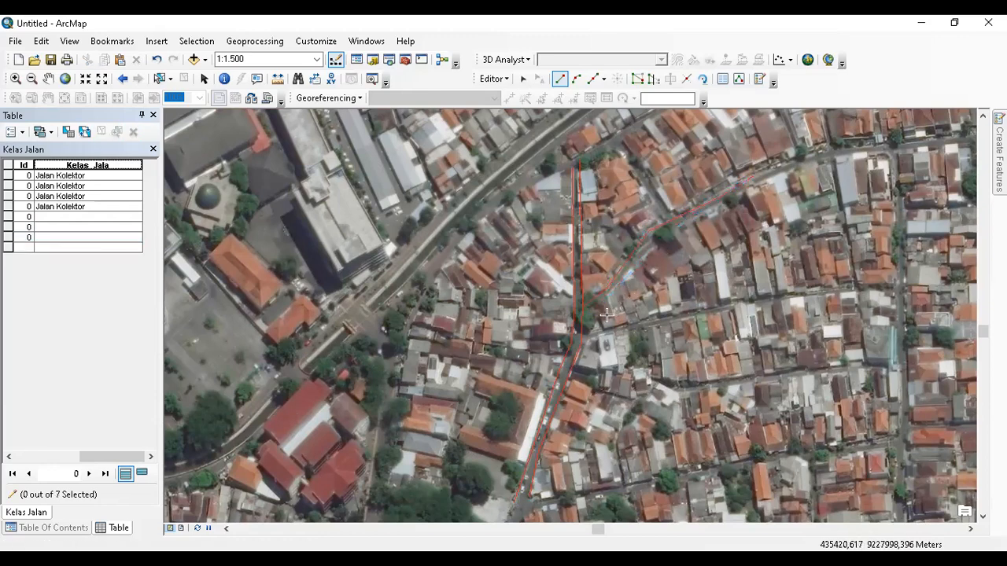
Digitize a single line along the alley running east from the bend of the north-south alley, and deselect it
left_click(582, 339)
left_click(732, 303)
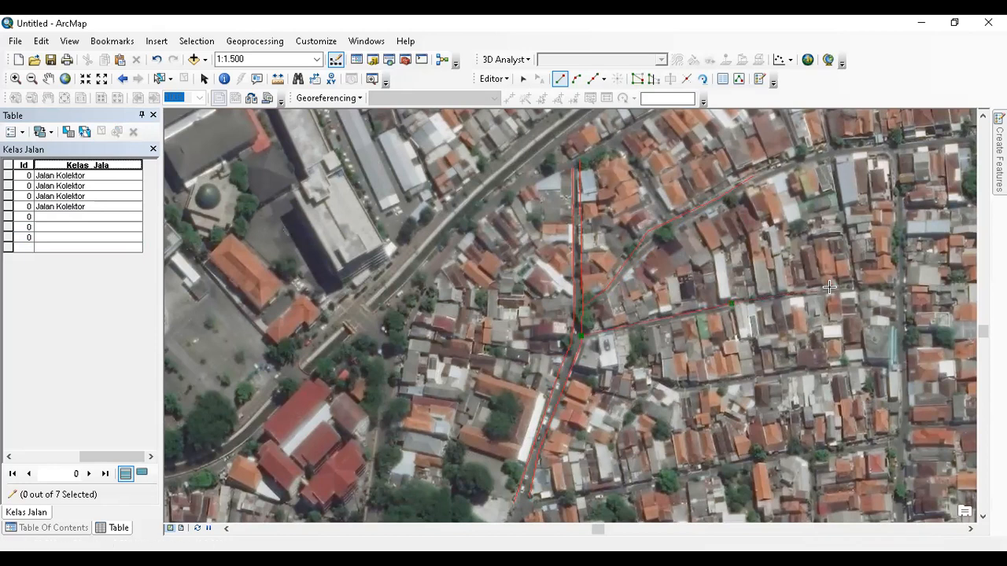
double_click(832, 288)
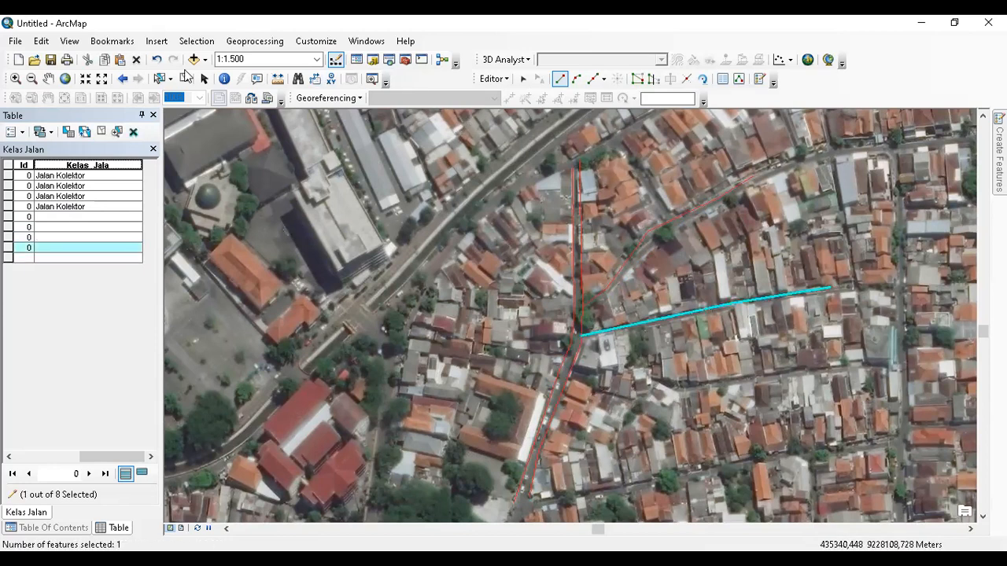
left_click(184, 77)
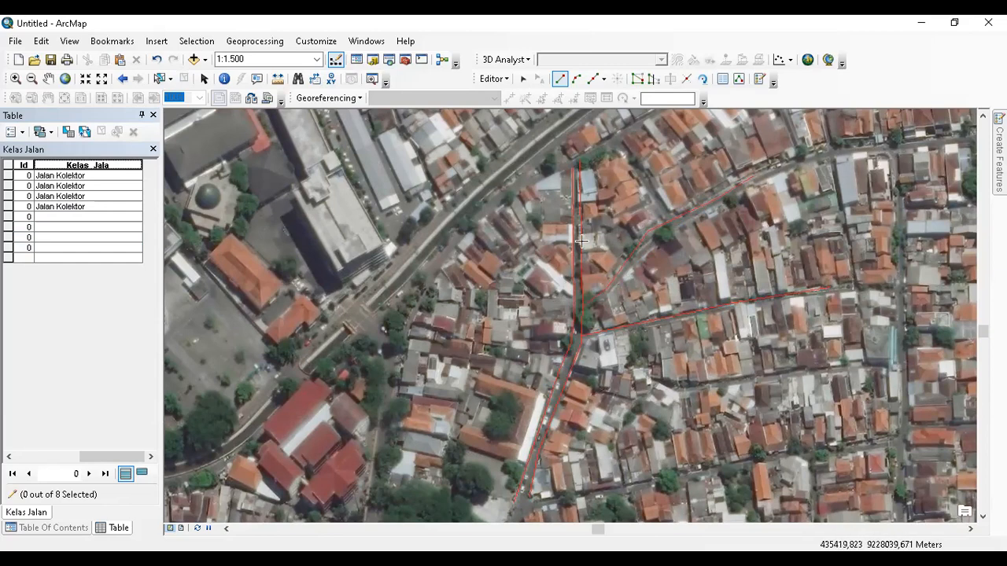
Start a line at the northeast end of the branching alley line, extend it a short way east and turn on Streaming mode
left_click_drag(725, 205, 429, 300)
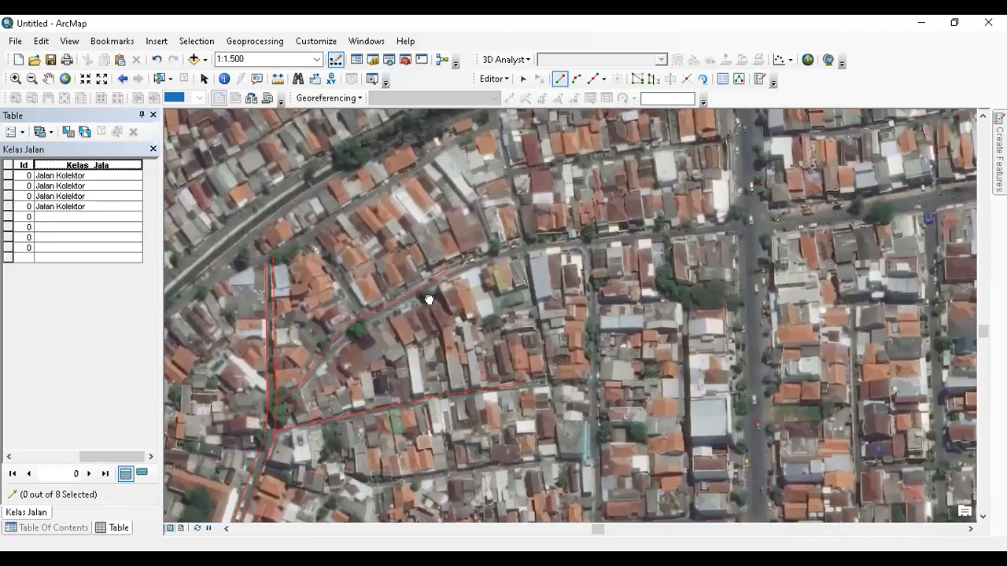
right_click(472, 261)
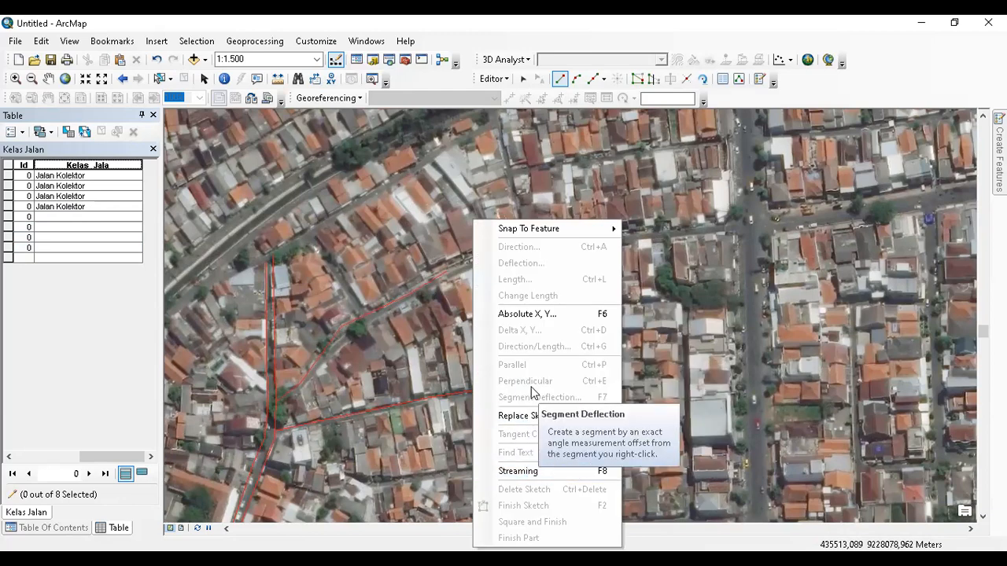
left_click(836, 82)
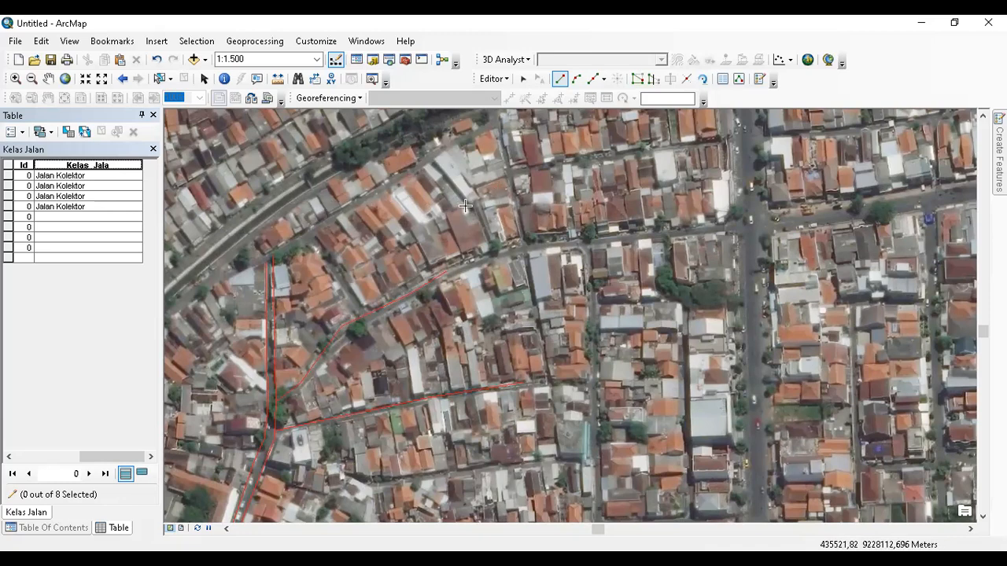
left_click(452, 277)
left_click(469, 262)
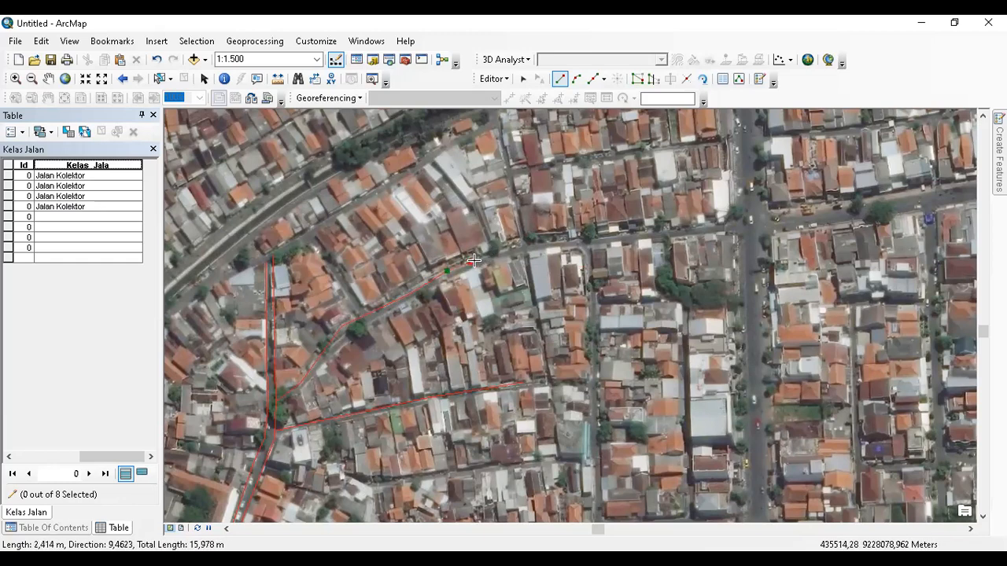
right_click(473, 260)
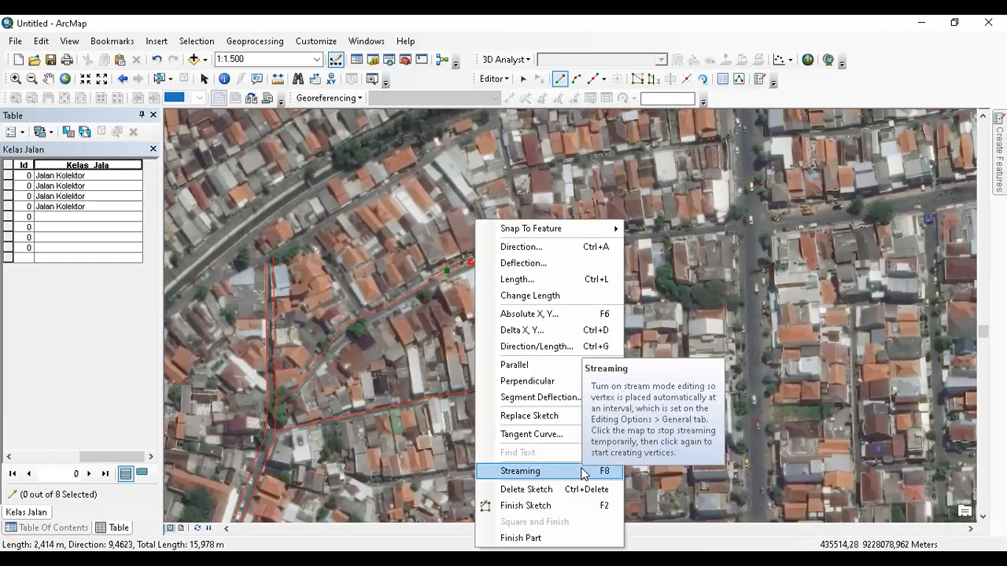
left_click(584, 472)
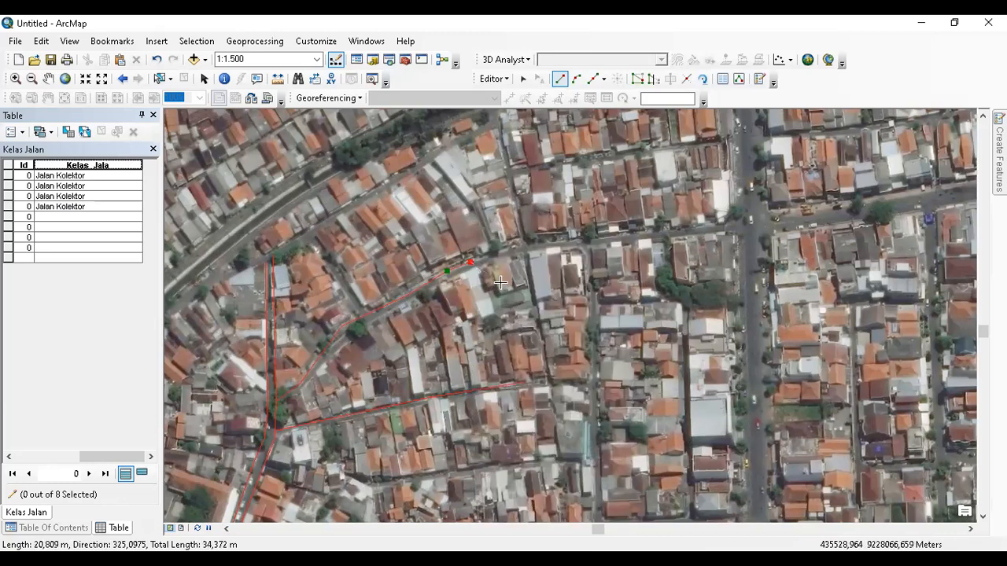
Stream the line east along the road to the wide north-south street and north along its west edge, finish it and deselect it
left_click(496, 250)
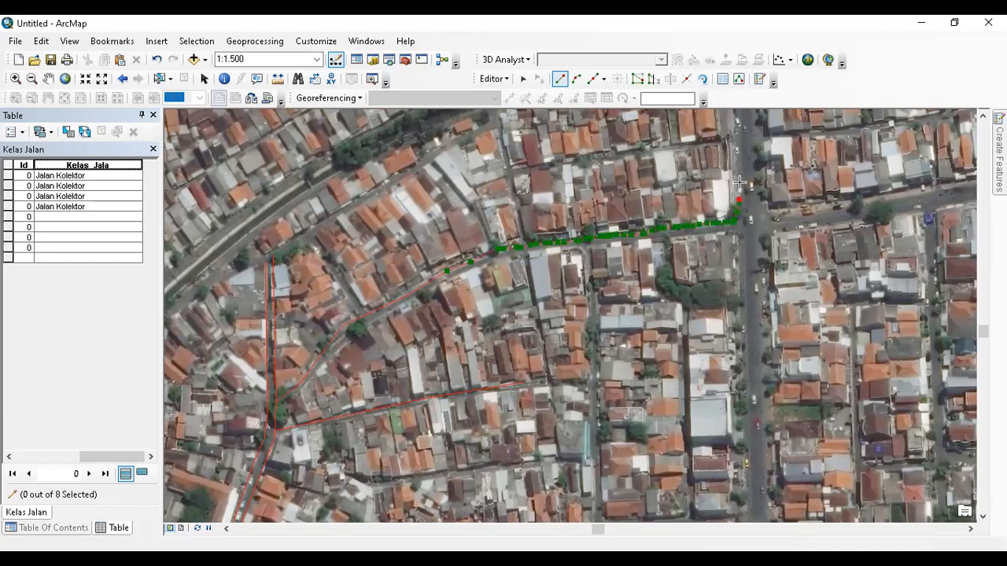
double_click(737, 119)
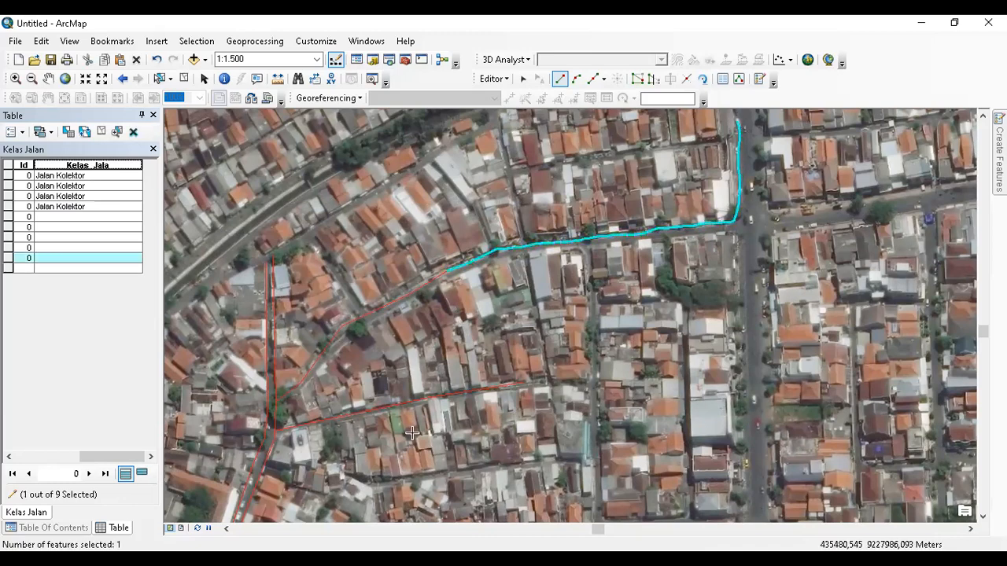
left_click(184, 78)
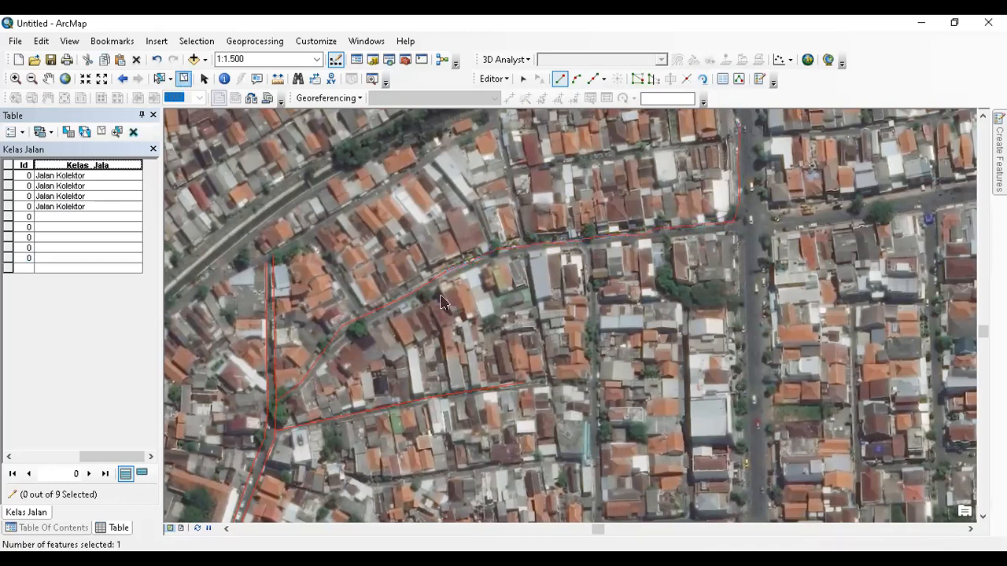
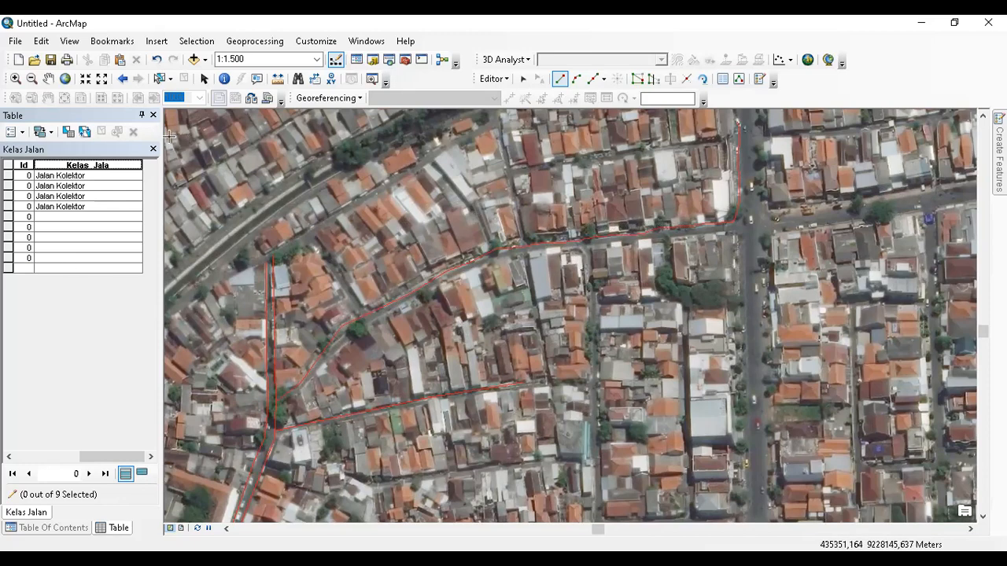
Select the five road lines around the alleys that have no road class yet
left_click(159, 80)
mouse_move(346, 451)
left_mouse_down()
mouse_move(507, 344)
mouse_move(459, 378)
left_mouse_up()
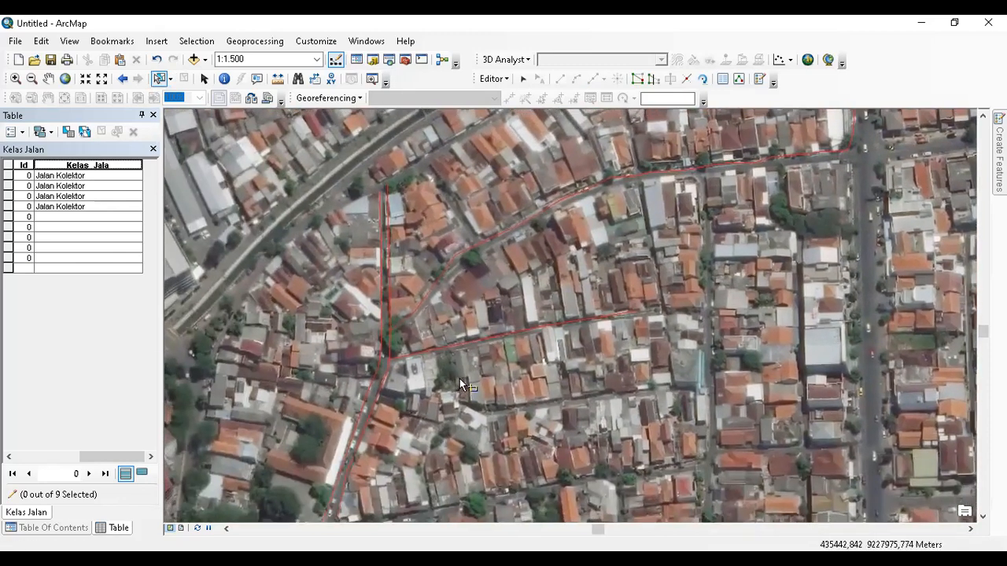
left_click_drag(338, 280, 478, 383)
left_click_drag(777, 189, 676, 242)
left_click_drag(686, 208, 666, 186)
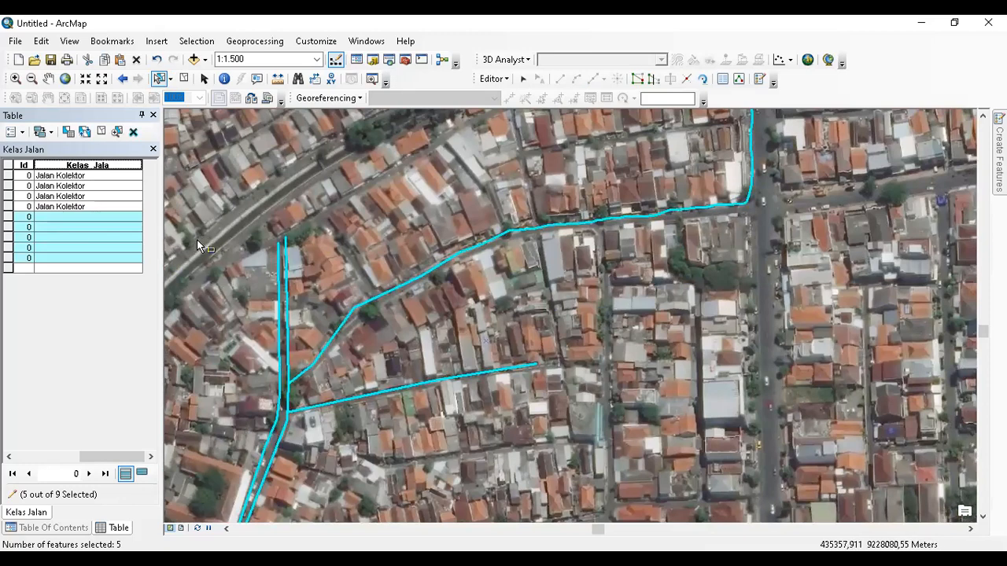
Fill the selected lines' Kelas_Jala field with "Jalan Lokal" using the Field Calculator, and clear the selection
right_click(99, 163)
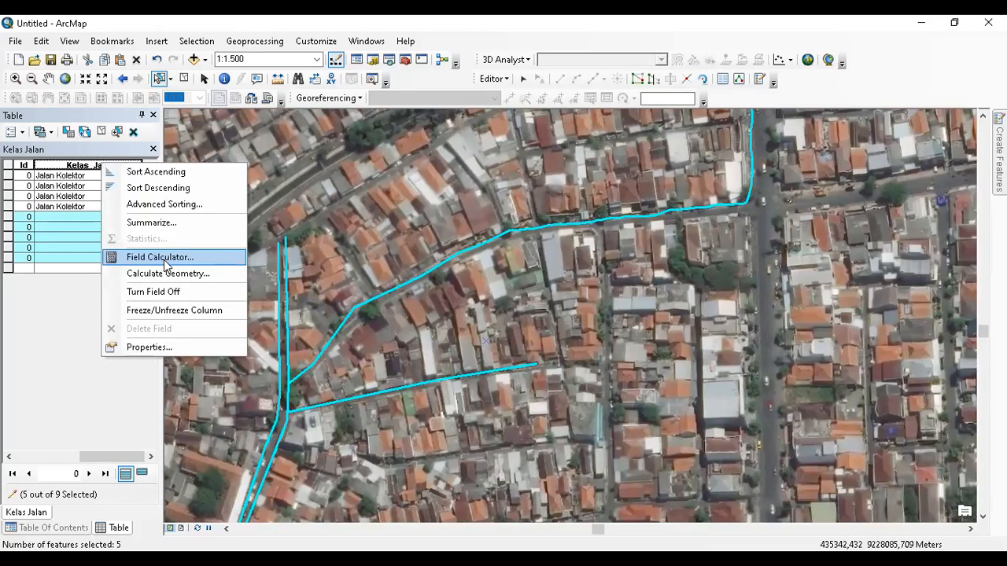
left_click(163, 258)
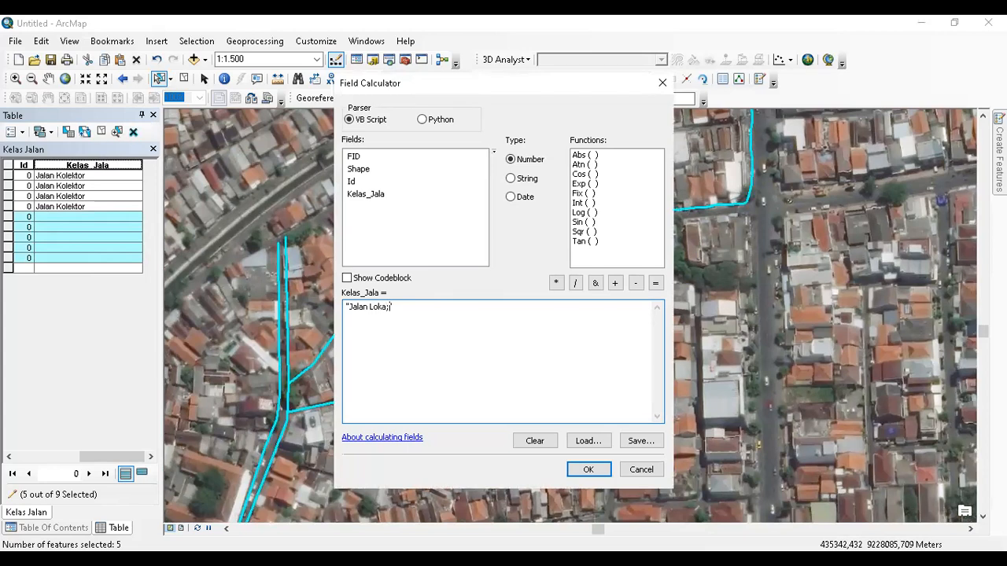
left_click(589, 469)
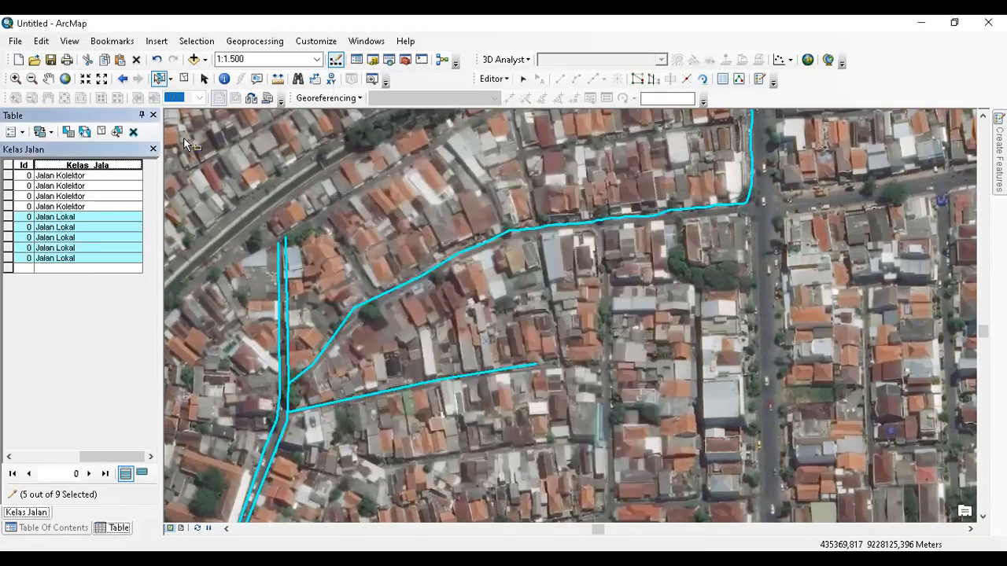
left_click(183, 78)
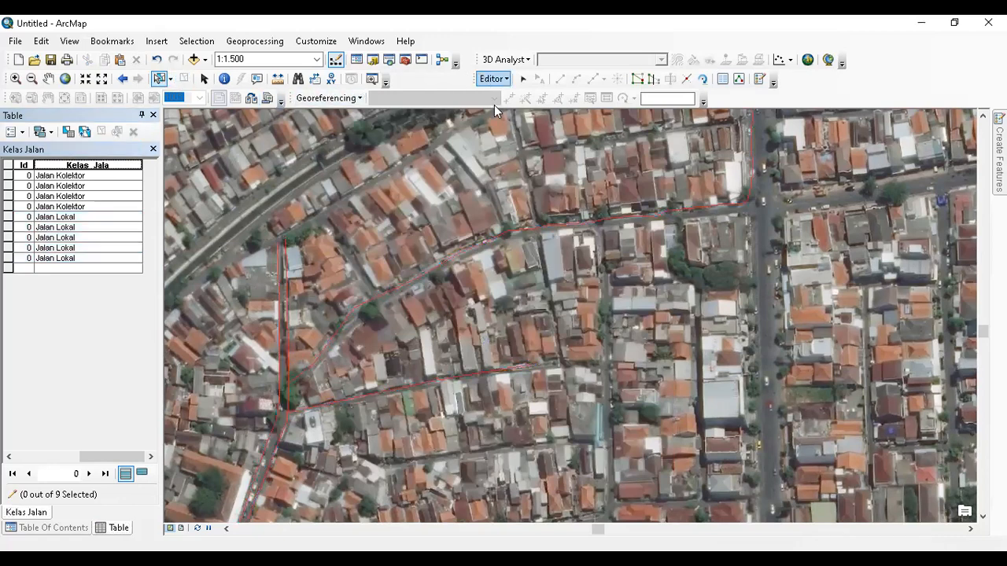
Save the edits and close the Kelas Jalan attribute table
left_click(491, 79)
left_click(505, 128)
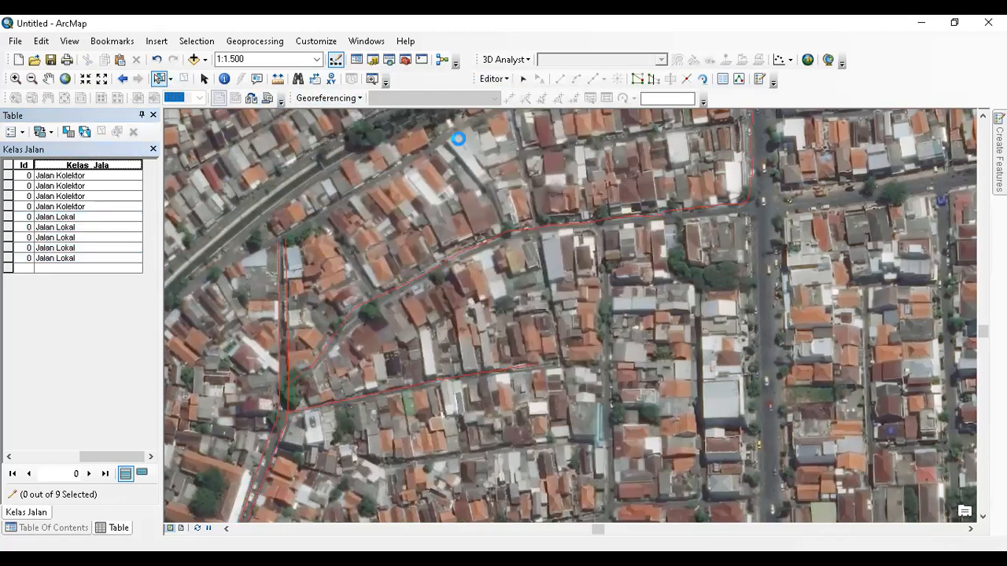
left_click(152, 115)
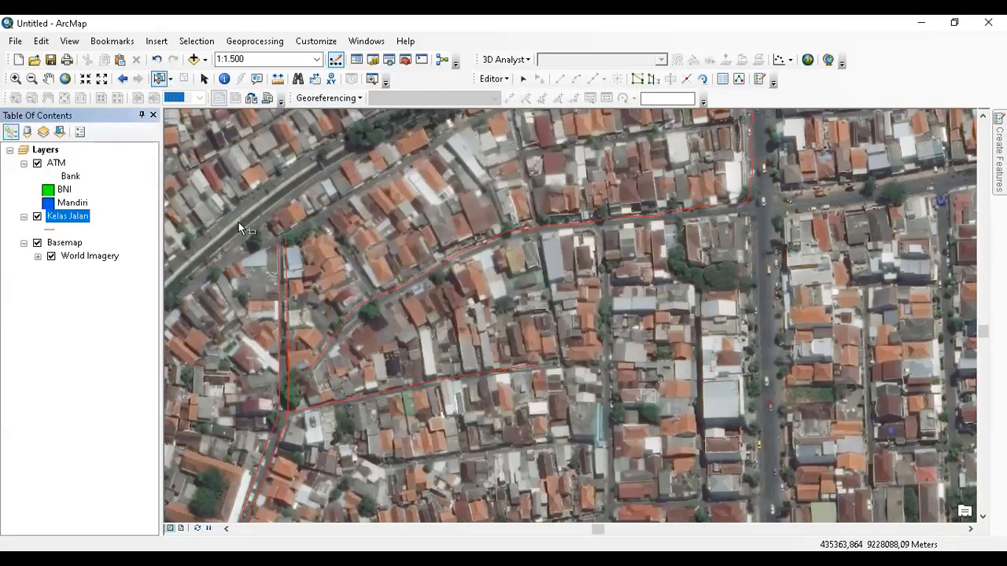
Open the Kelas Jalan layer's symbology settings and choose drawing by Categories
left_click(81, 220)
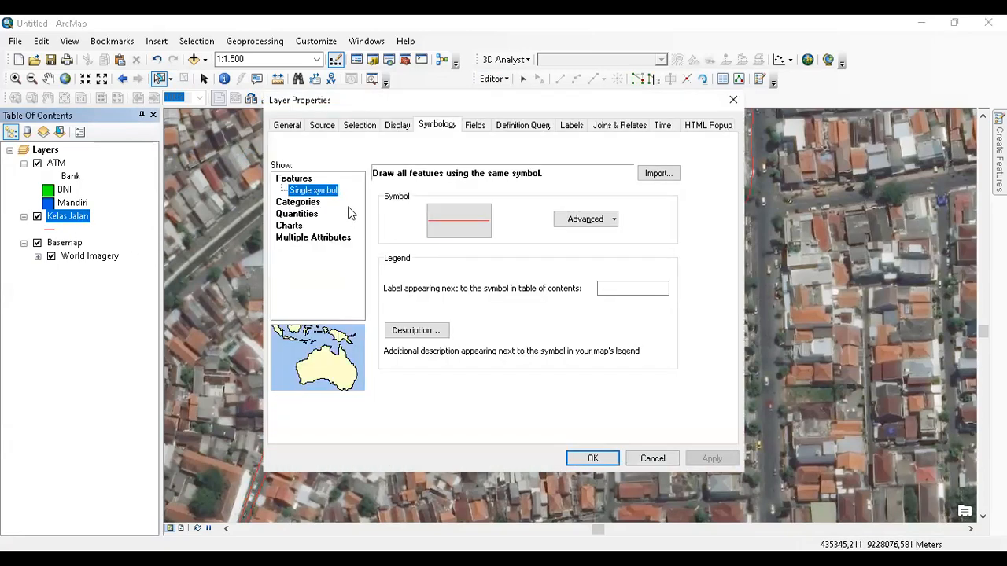
left_click(317, 203)
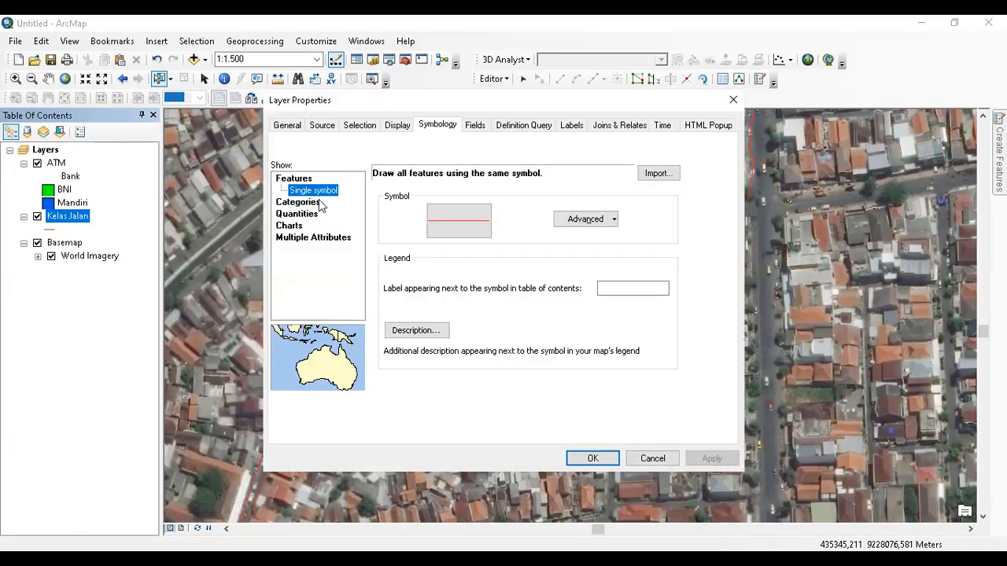
Symbolize the Kelas Jalan layer by unique values of the Kelas_Jala field, adding all values and keeping all other values
left_click(312, 203)
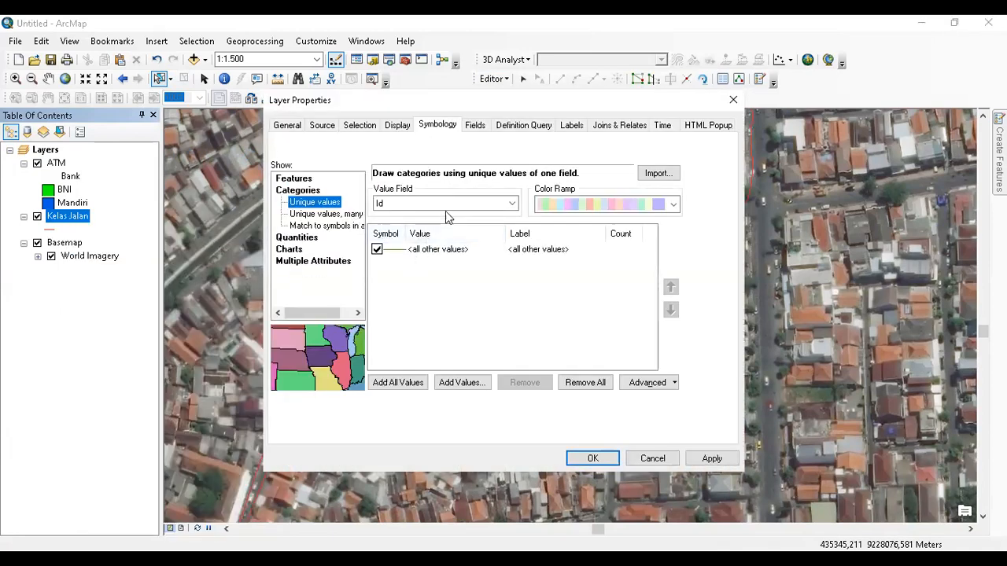
left_click(448, 204)
left_click(433, 228)
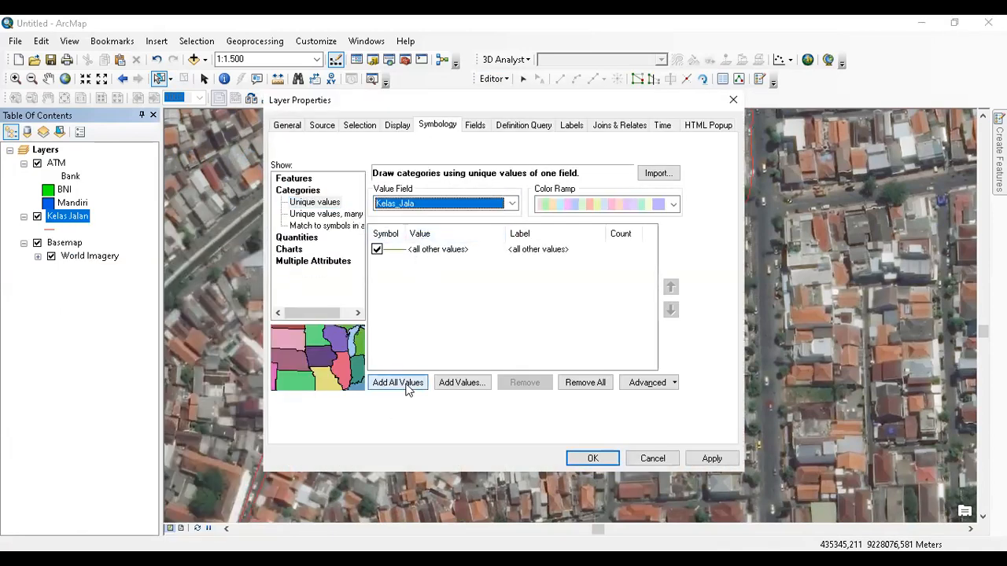
left_click(398, 383)
left_click(377, 253)
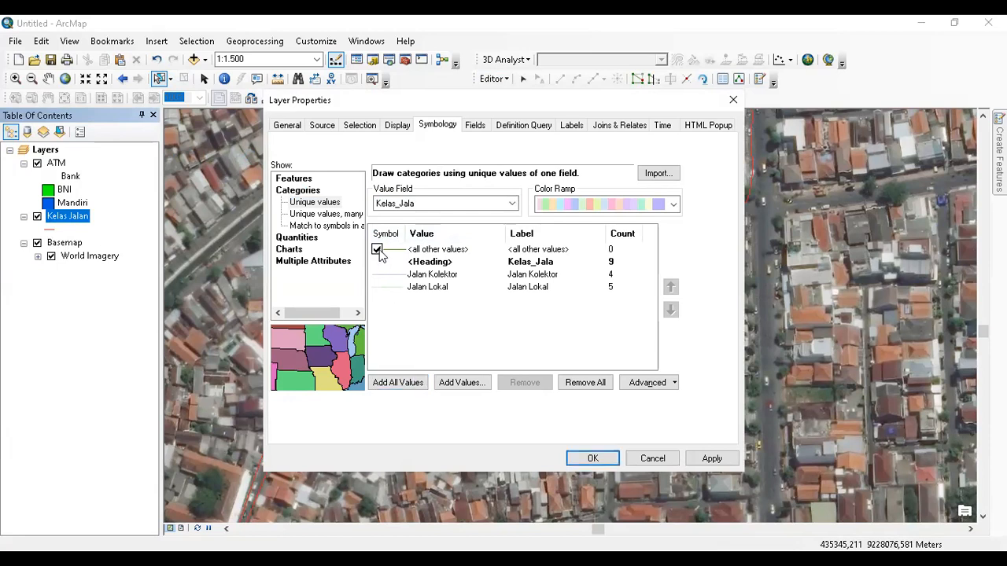
left_click(708, 459)
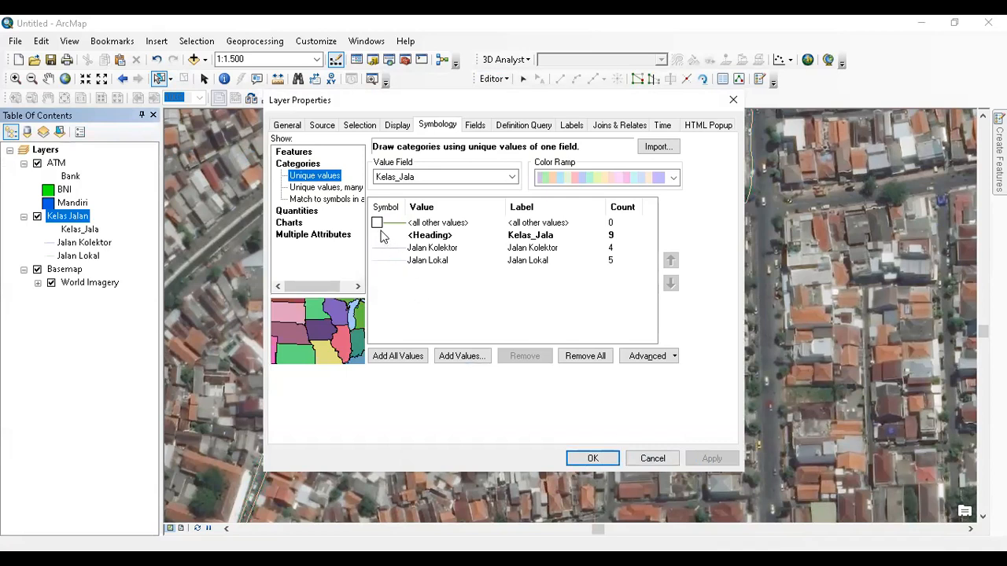
left_click(377, 223)
left_click(596, 453)
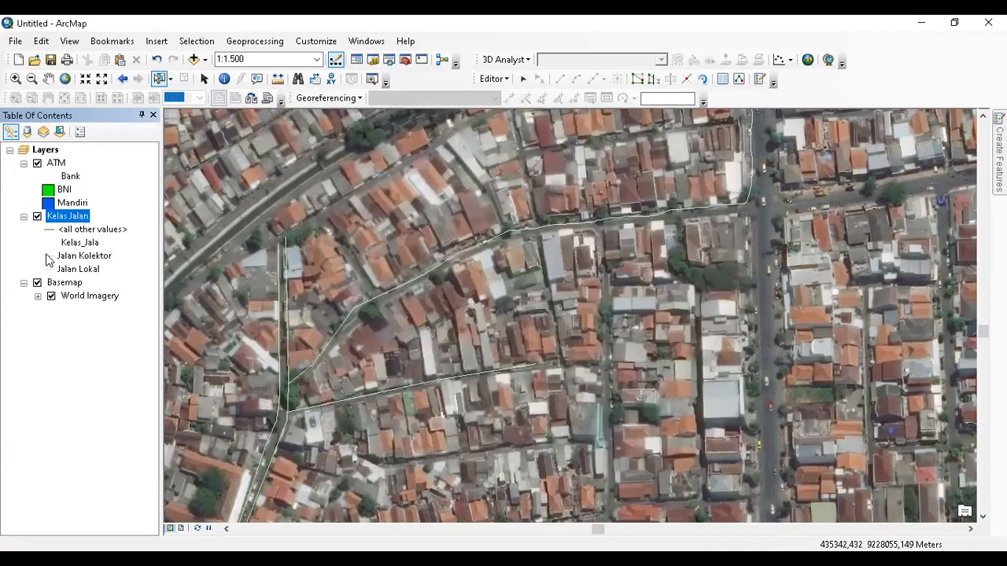
Assign the Highway Ramp symbol to the Jalan Kolektor class and the Jalan Arteri symbol to the Jalan Lokal class
left_click(49, 256)
double_click(414, 281)
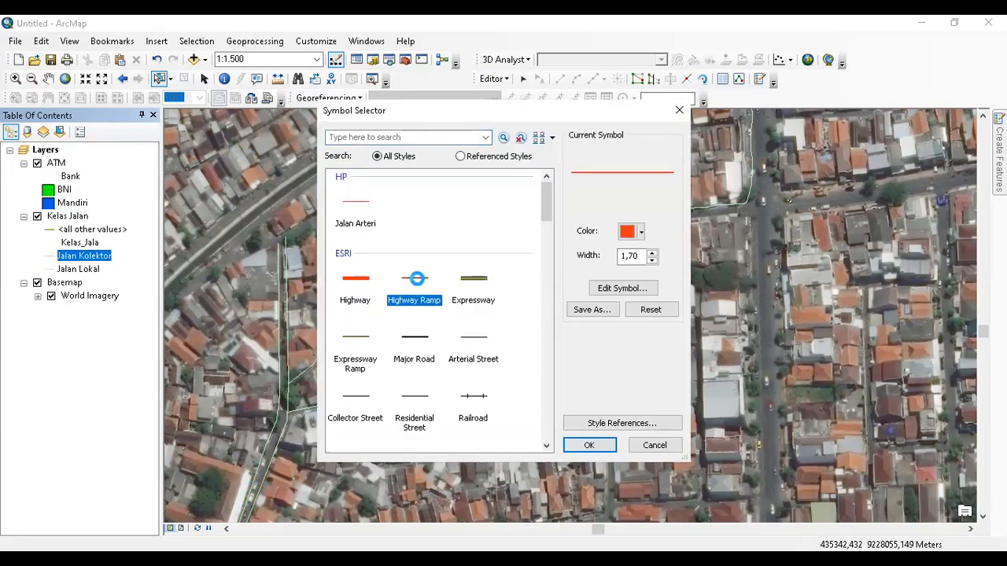
left_click(49, 271)
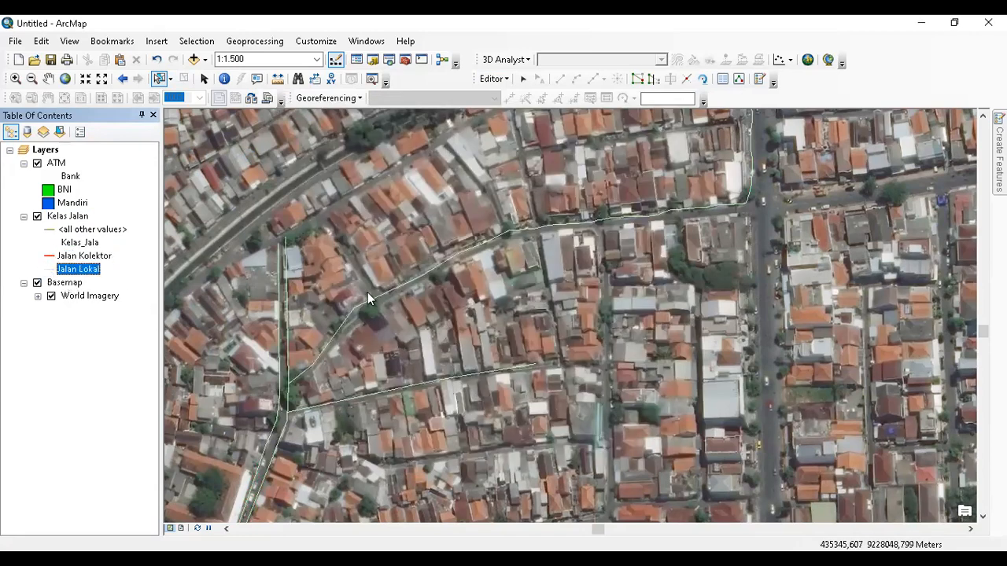
double_click(358, 207)
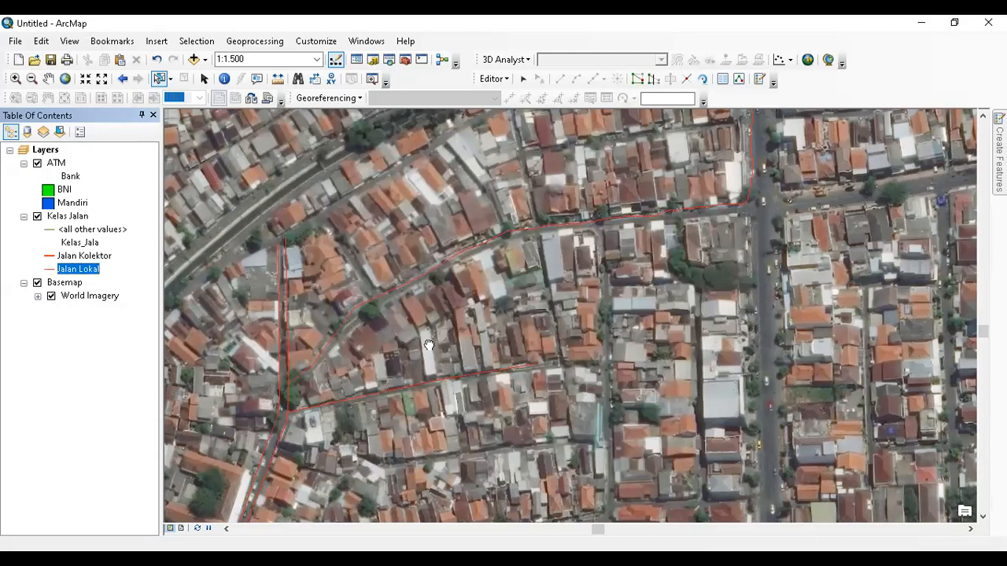
Start an edit session and delete the existing Kelas Jalan template from the feature creation templates
left_click_drag(429, 345, 760, 315)
left_click_drag(584, 371, 705, 193)
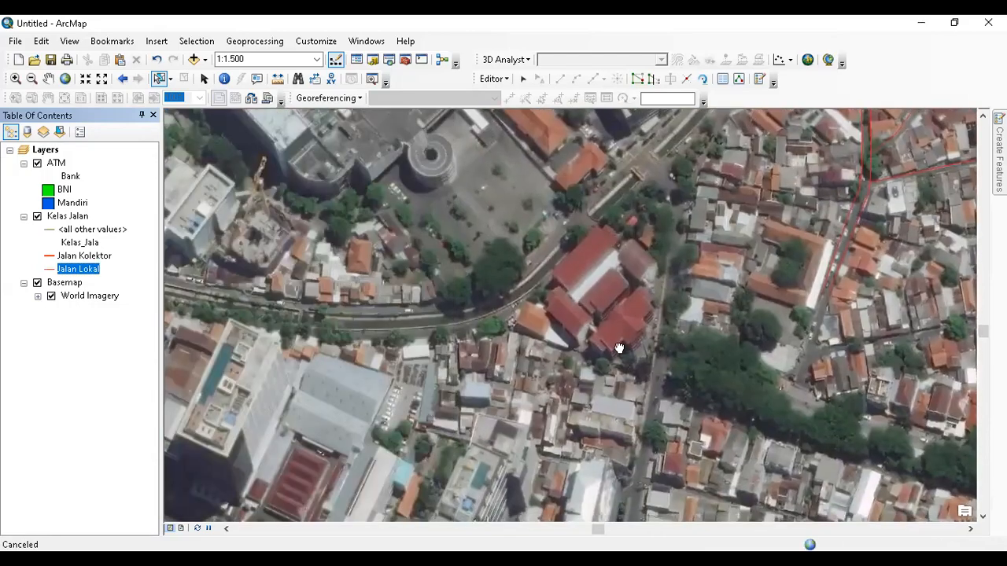
left_click_drag(619, 348, 636, 266)
scroll(633, 270, "down", 1)
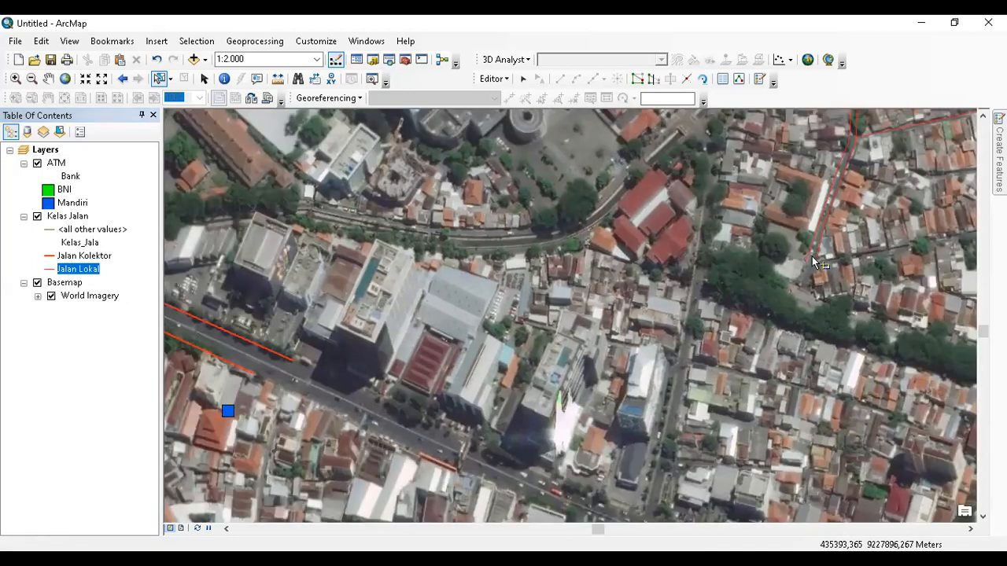
right_click(731, 335)
key("Escape")
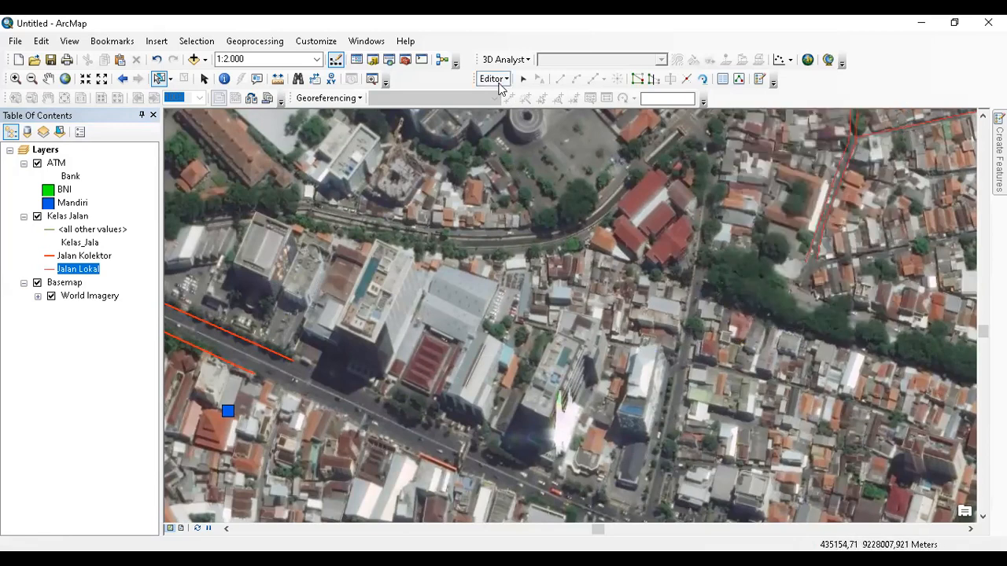
left_click(739, 78)
right_click(836, 202)
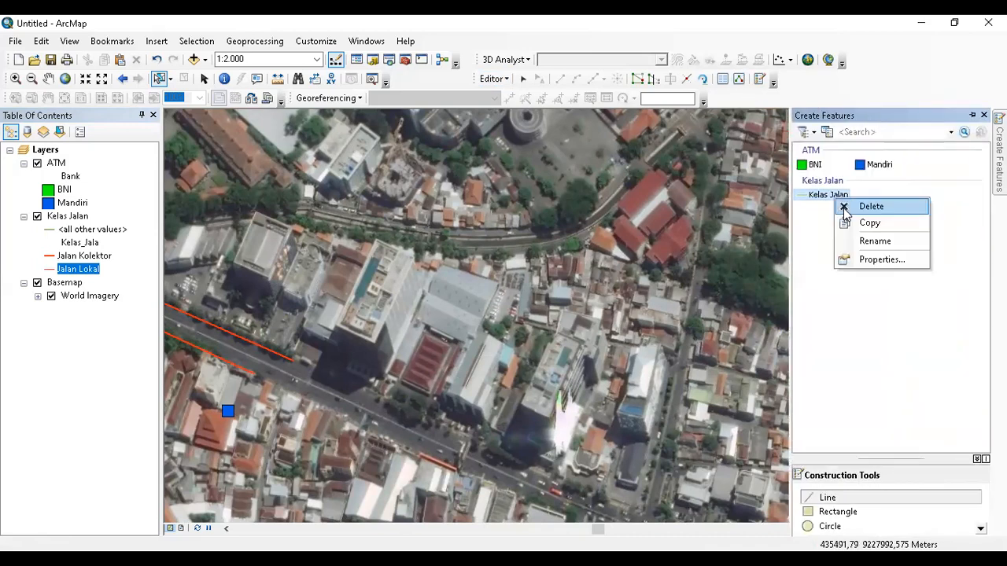
left_click(871, 205)
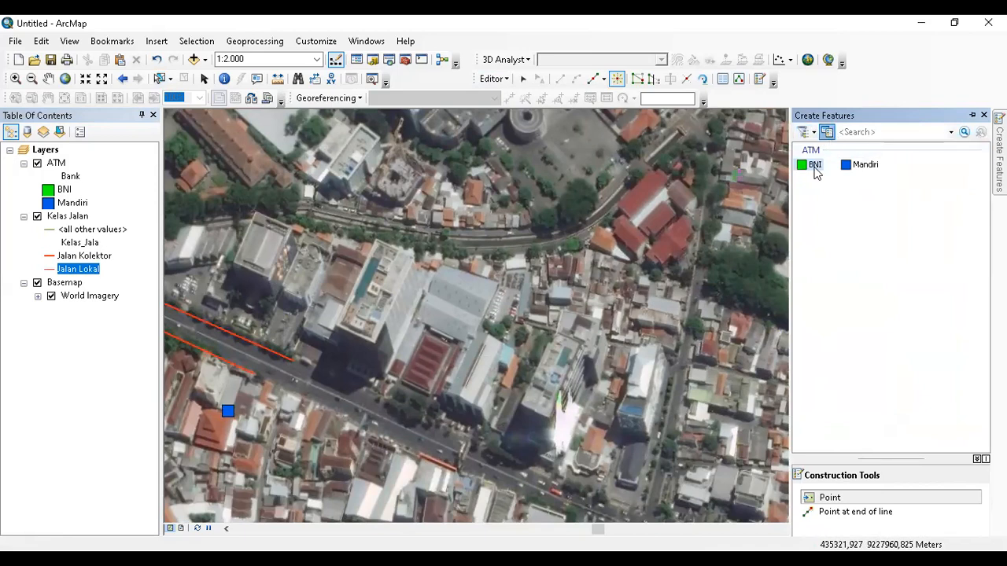
Create new feature templates for the Kelas Jalan layer from its Jalan Kolektor and Jalan Lokal classes
left_click(335, 206)
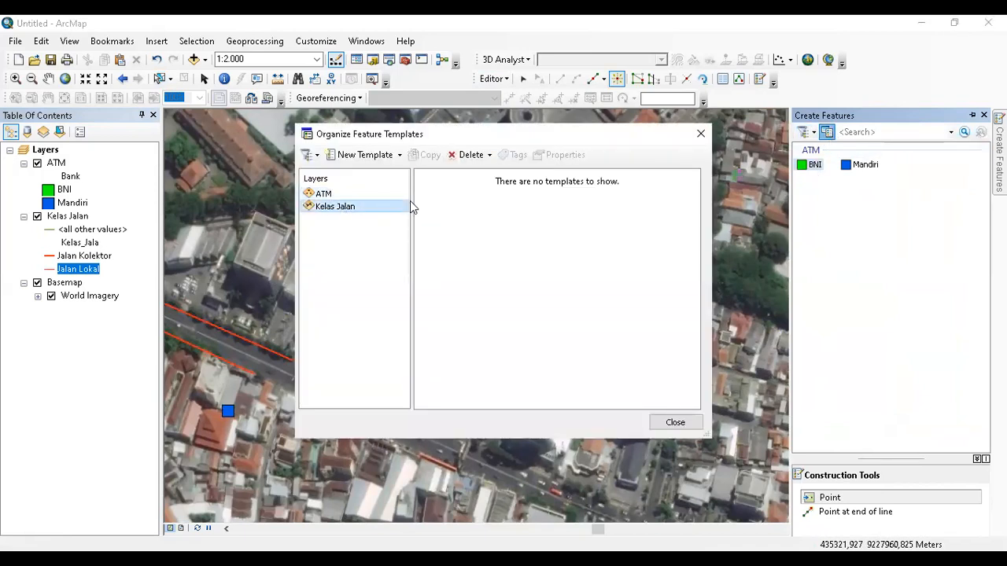
left_click(362, 155)
left_click(522, 403)
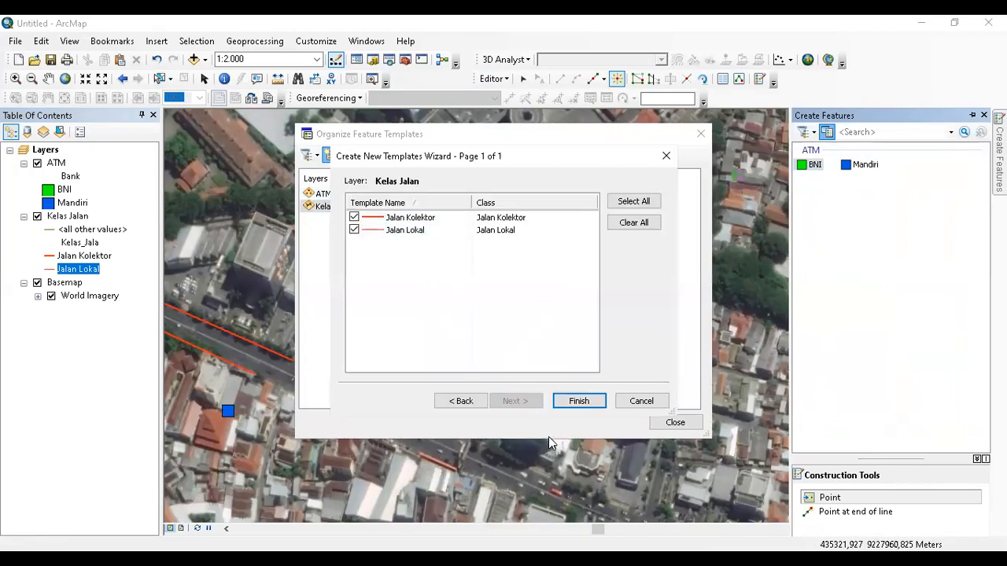
left_click(574, 399)
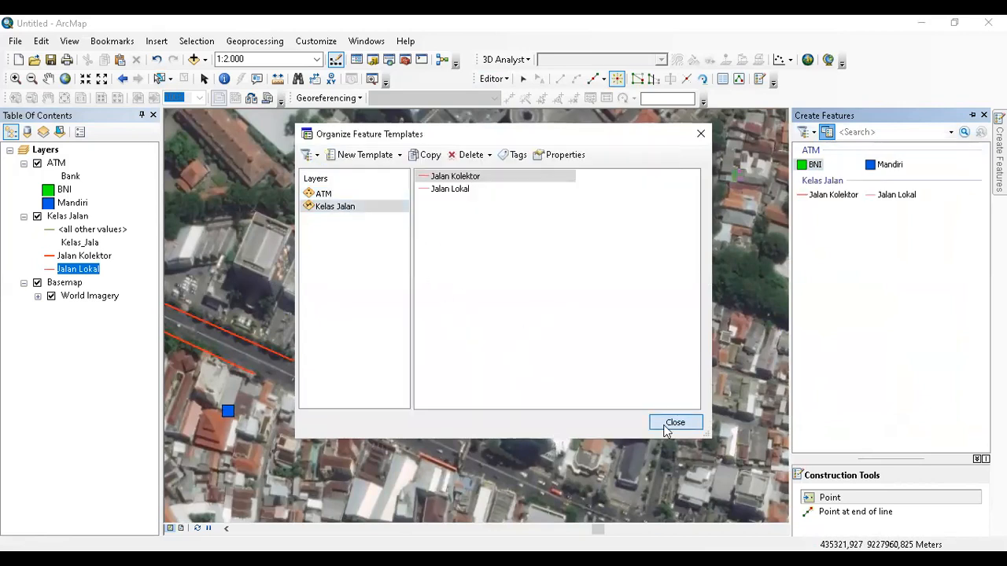
left_click(673, 422)
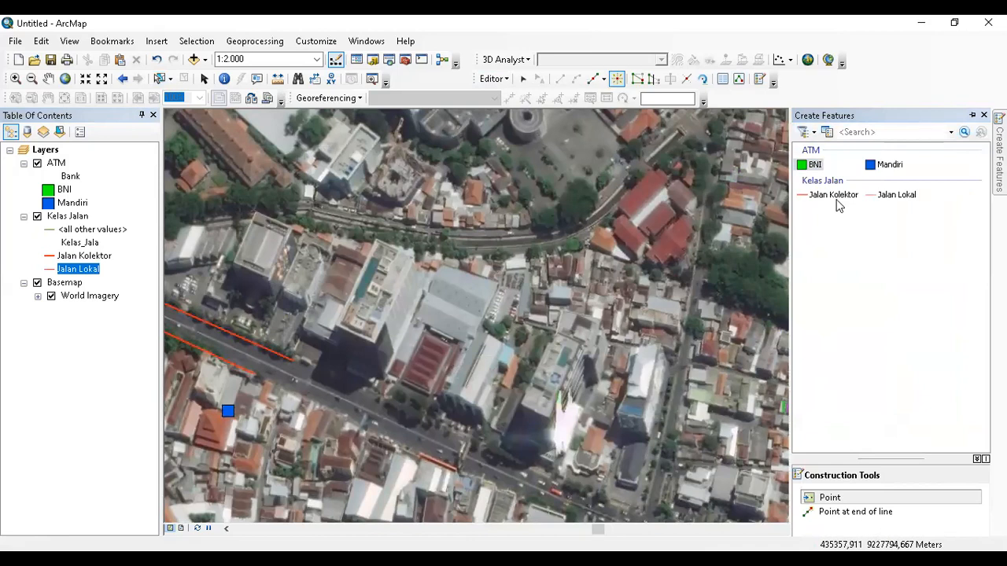
Digitize two Jalan Kolektor lines extending the existing ones along both edges of the main road, the southern one about 158 m long
left_click(292, 360)
left_click(370, 391)
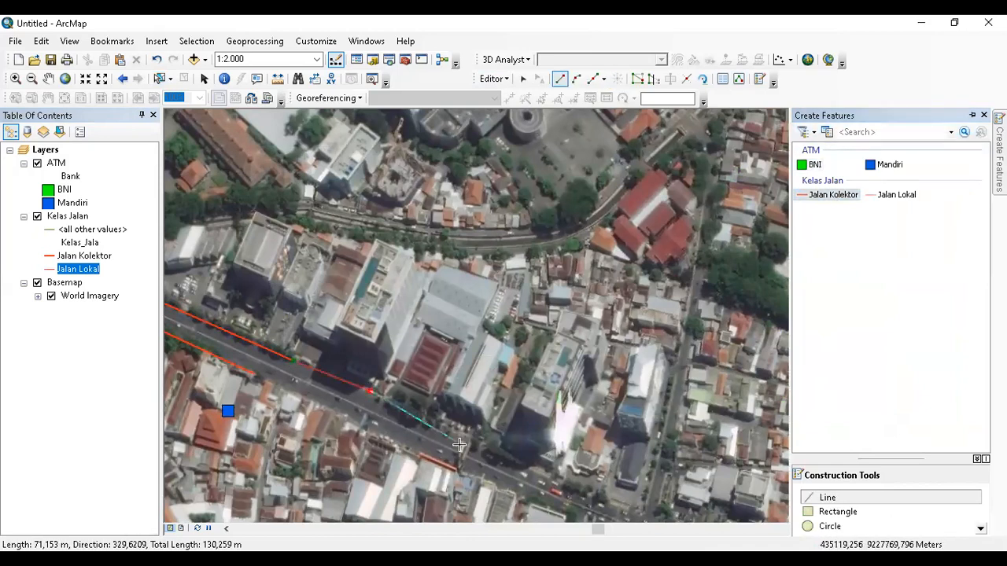
double_click(476, 443)
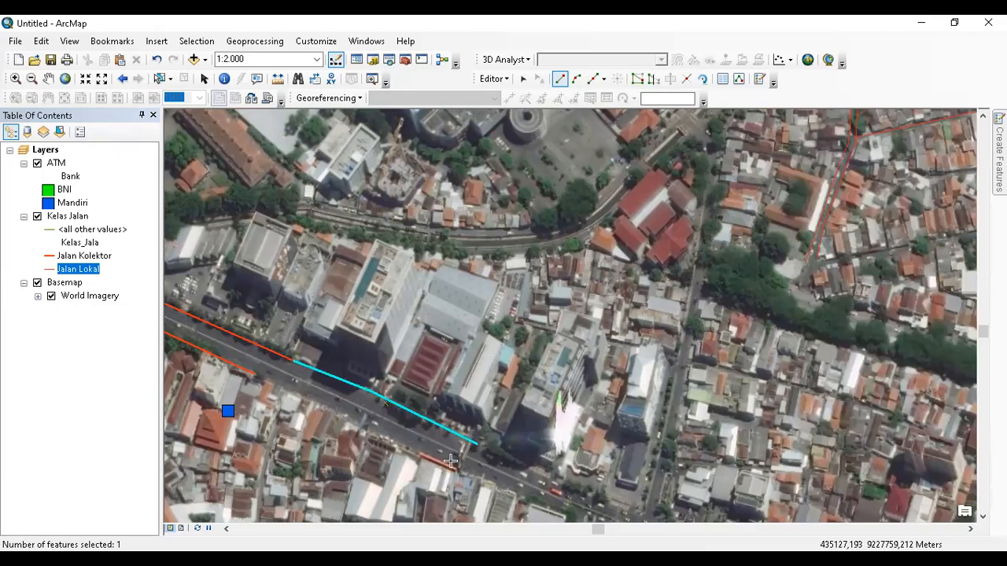
left_click(255, 380)
double_click(458, 469)
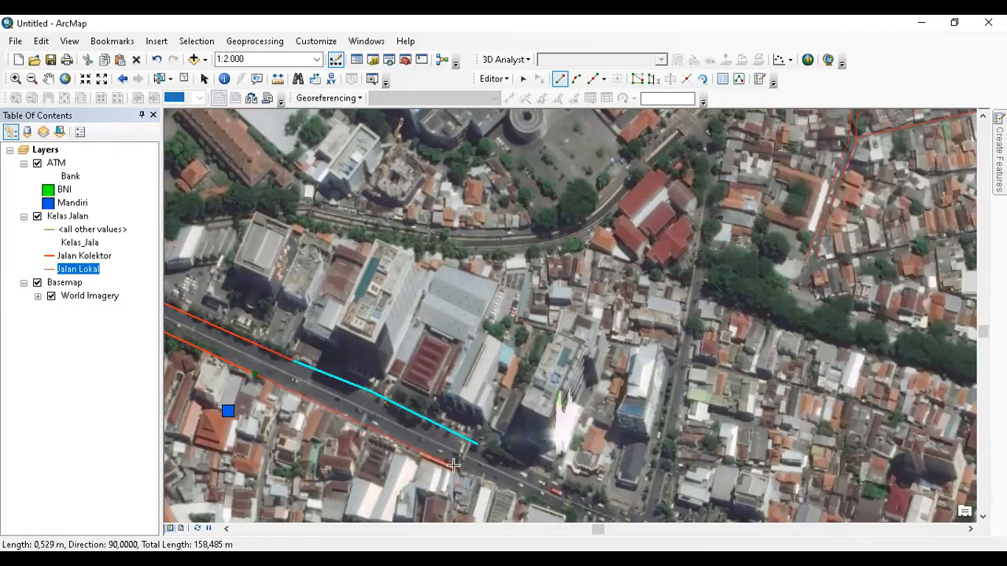
Digitize two connected Jalan Lokal lines along the small street through the housing block east of the tall buildings
mouse_move(999, 153)
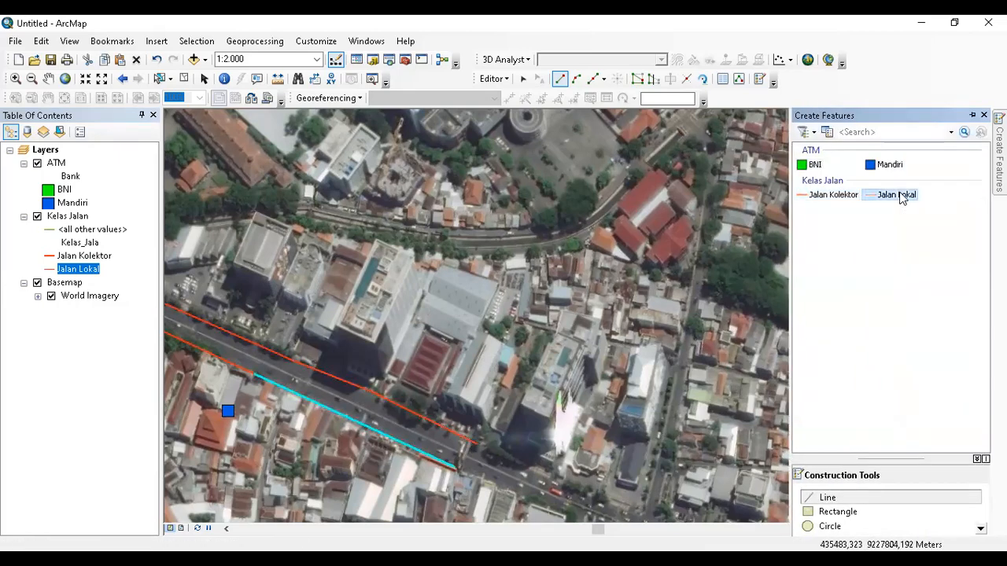
left_click(695, 358)
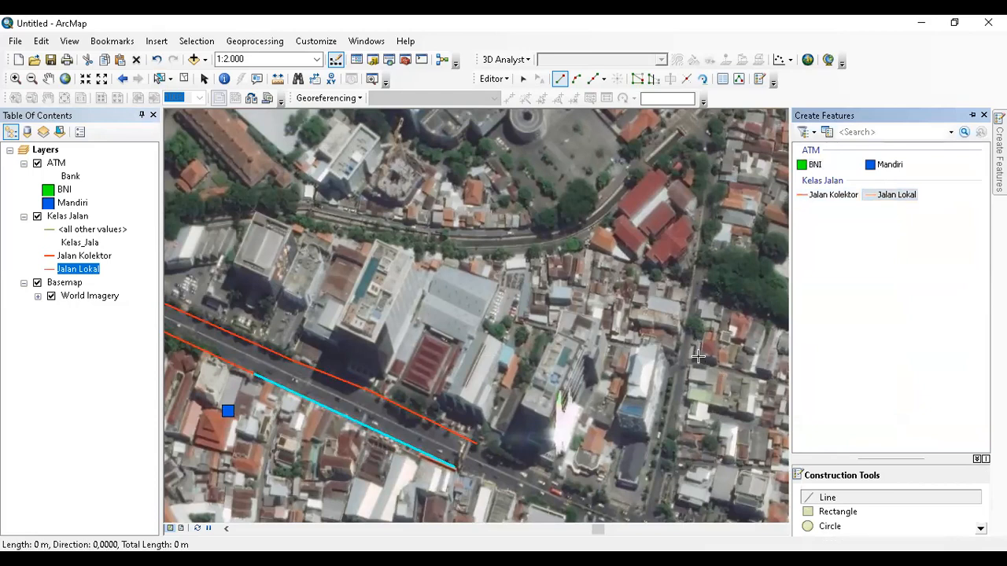
double_click(770, 378)
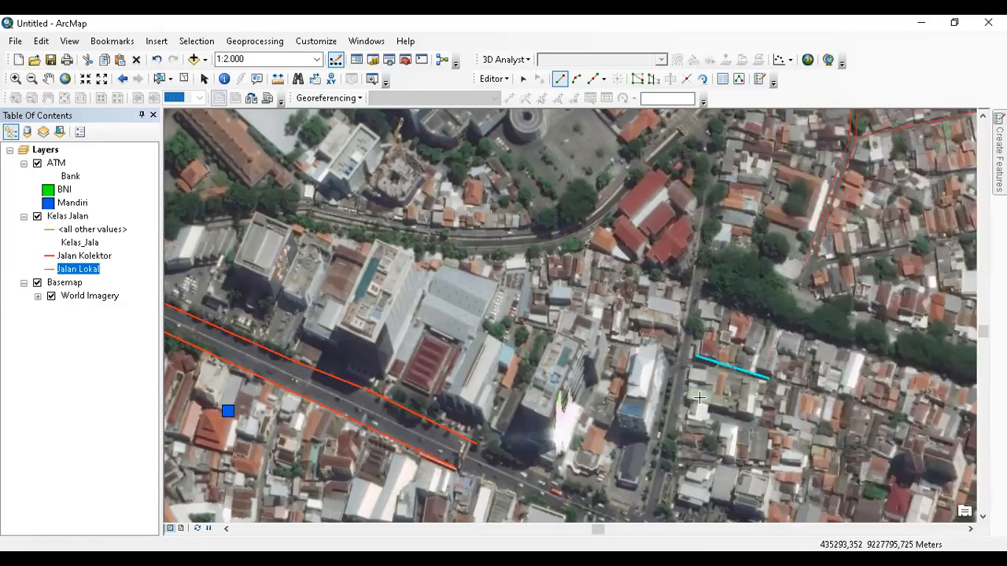
left_click(770, 378)
left_click(889, 413)
double_click(930, 431)
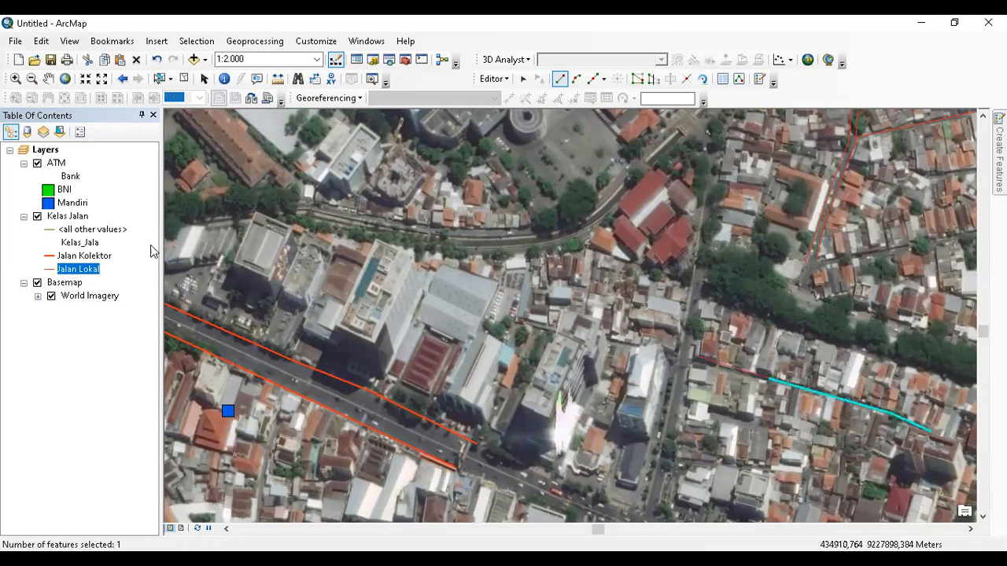
Open the Kelas Jalan attribute table and clear the feature selection
right_click(82, 218)
left_click(112, 263)
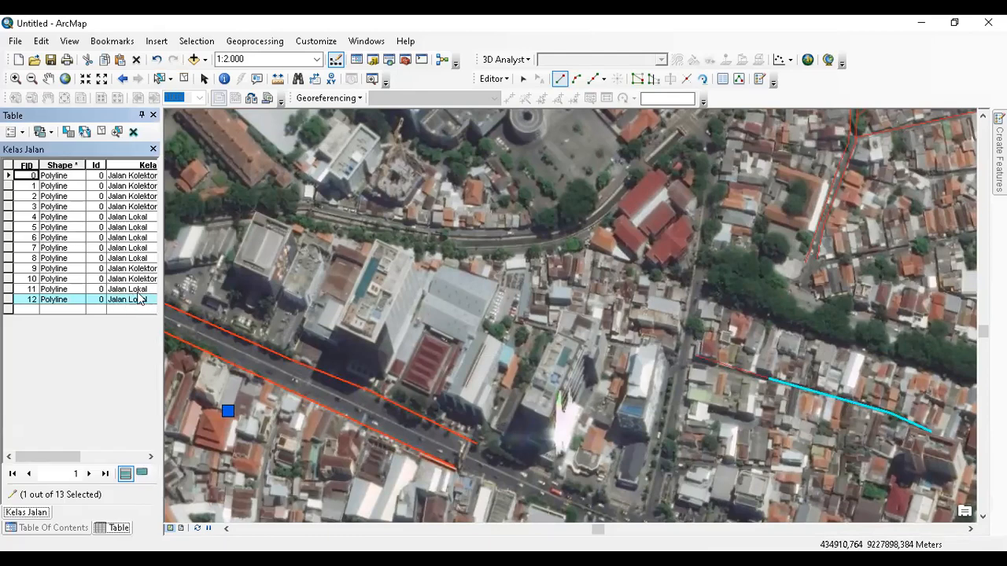
left_click(161, 80)
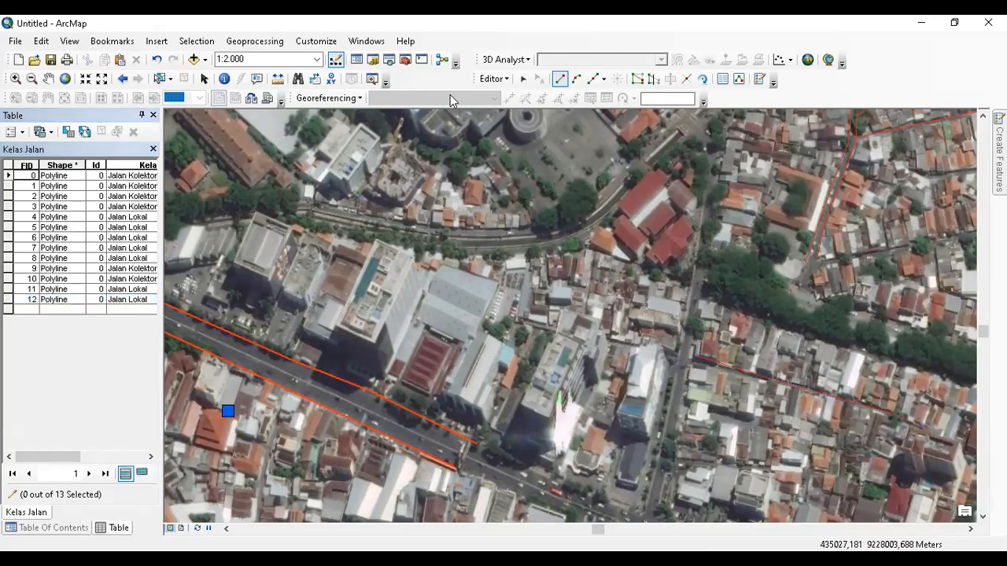
Stop editing with the edits saved, and replace the open attribute table with the Table of Contents
left_click(494, 78)
left_click(500, 115)
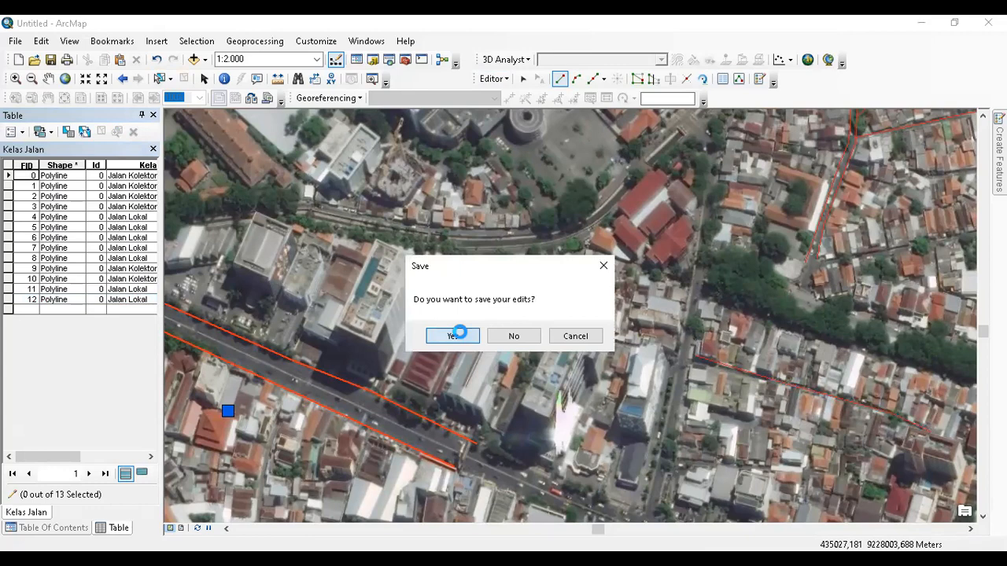
left_click(452, 333)
left_click(114, 119)
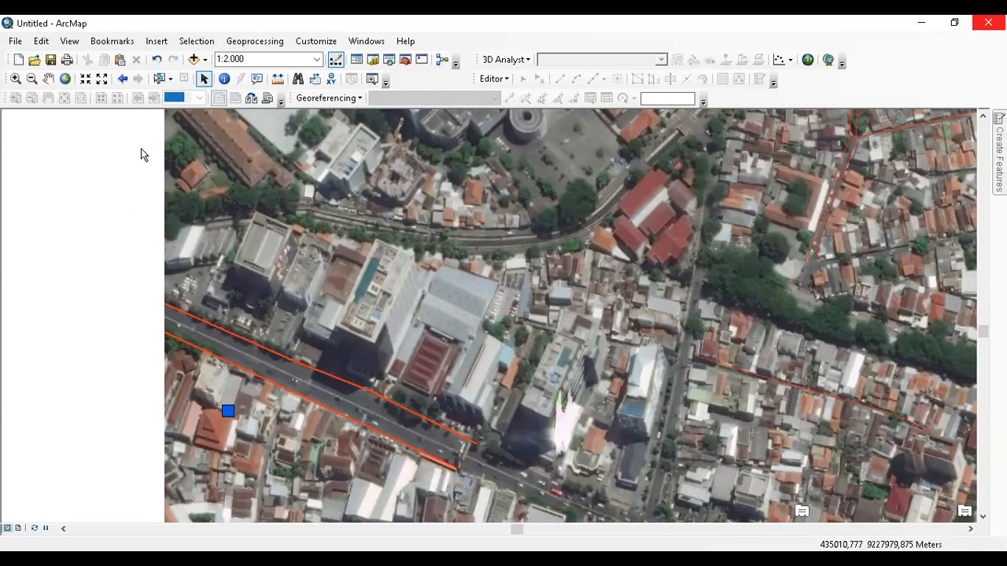
left_click(369, 106)
Zoom to the extent of the ATM layer and open its attribute table at full size
left_click(56, 163)
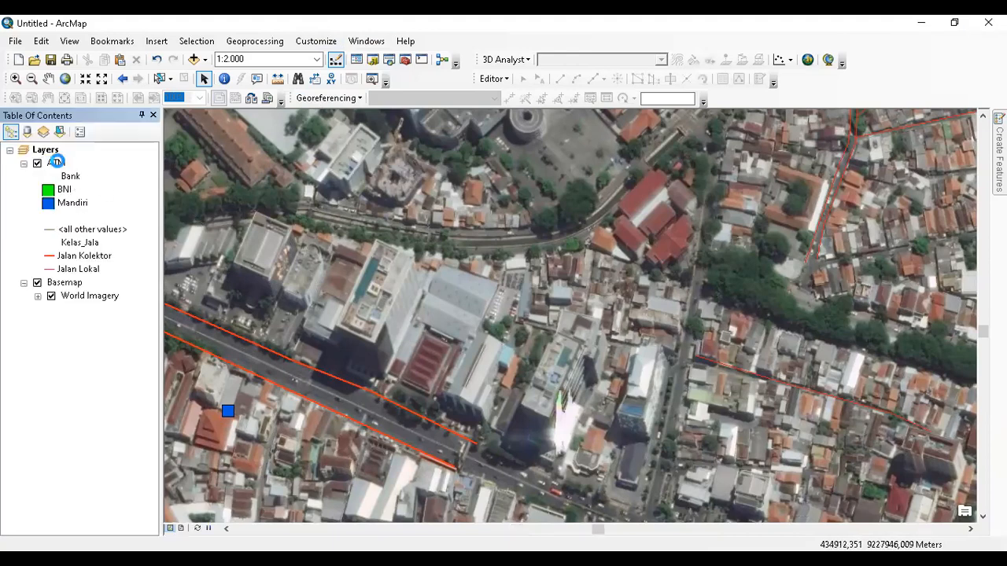
right_click(56, 163)
left_click(118, 244)
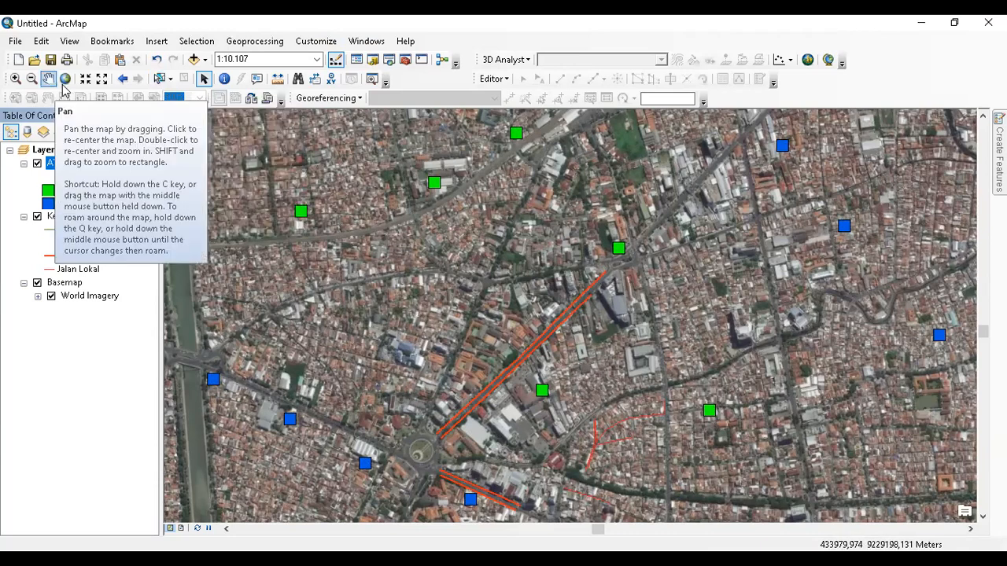
left_click(159, 79)
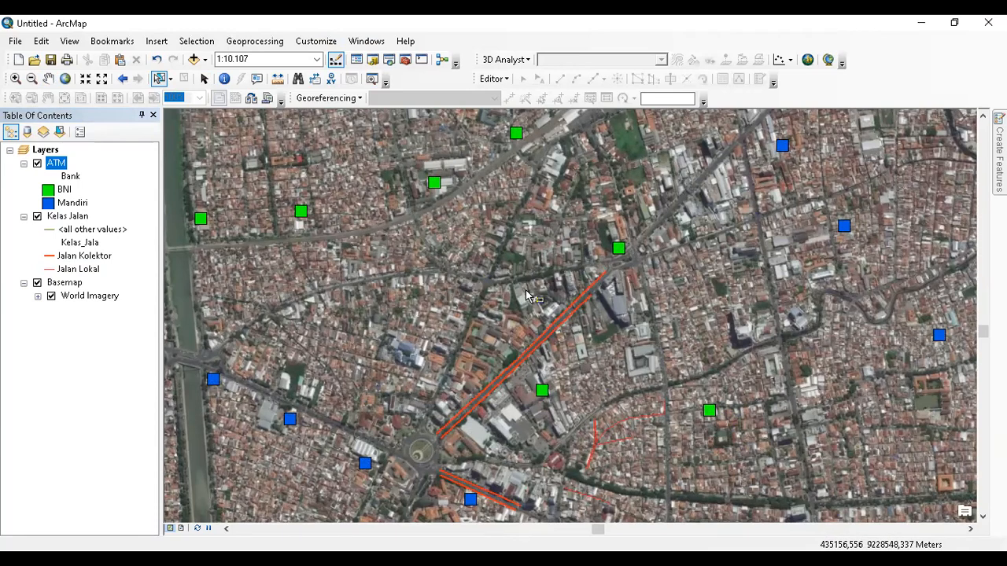
right_click(56, 165)
left_click(78, 210)
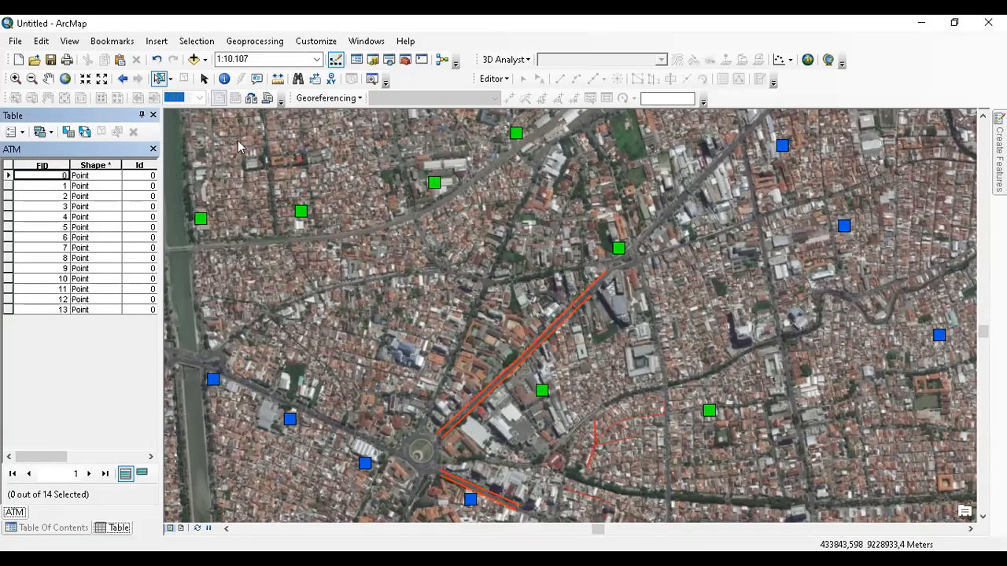
double_click(52, 115)
Add a Float field named X with a scale of 2 to the ATM attribute table
left_click(23, 25)
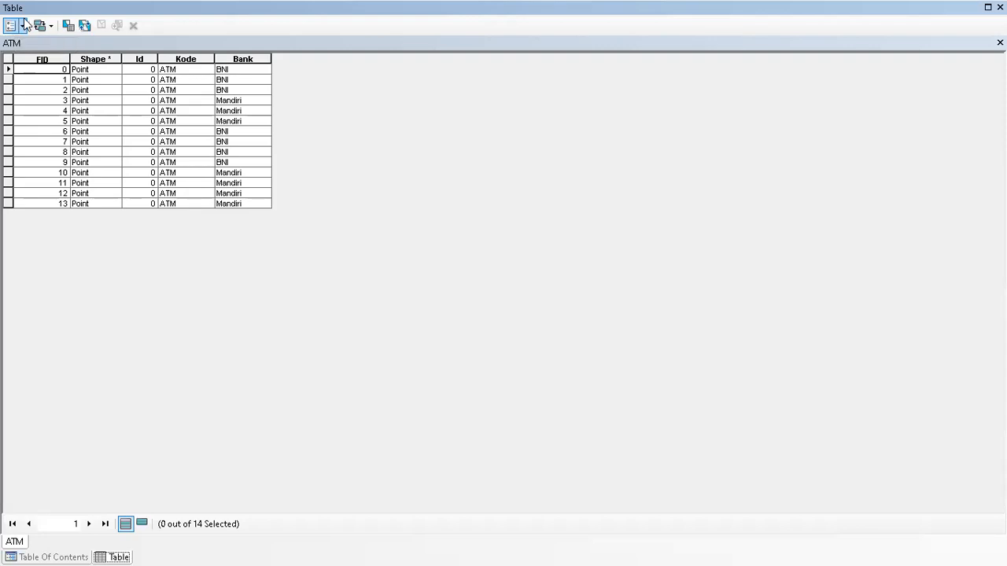
left_click(60, 128)
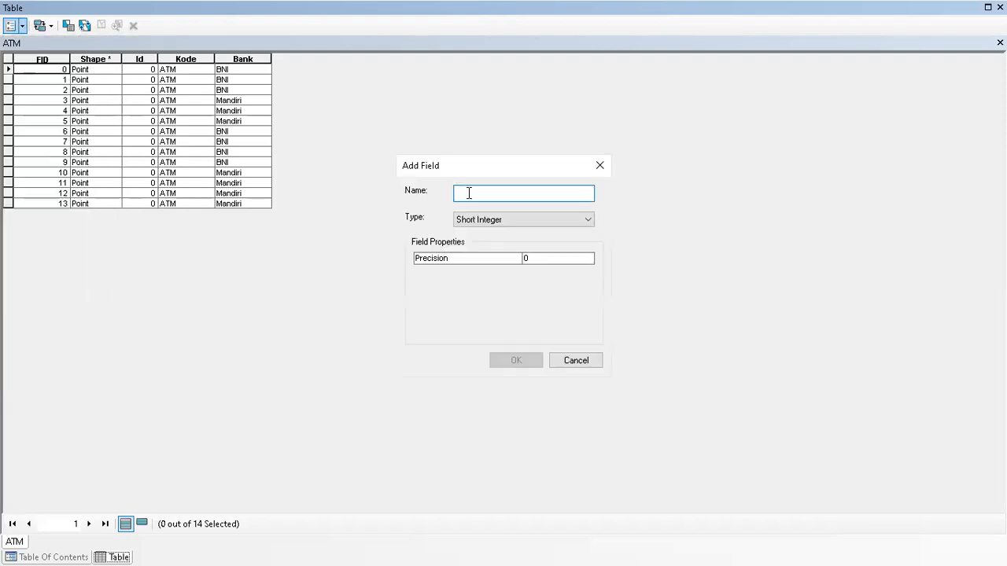
type("X")
left_click(528, 222)
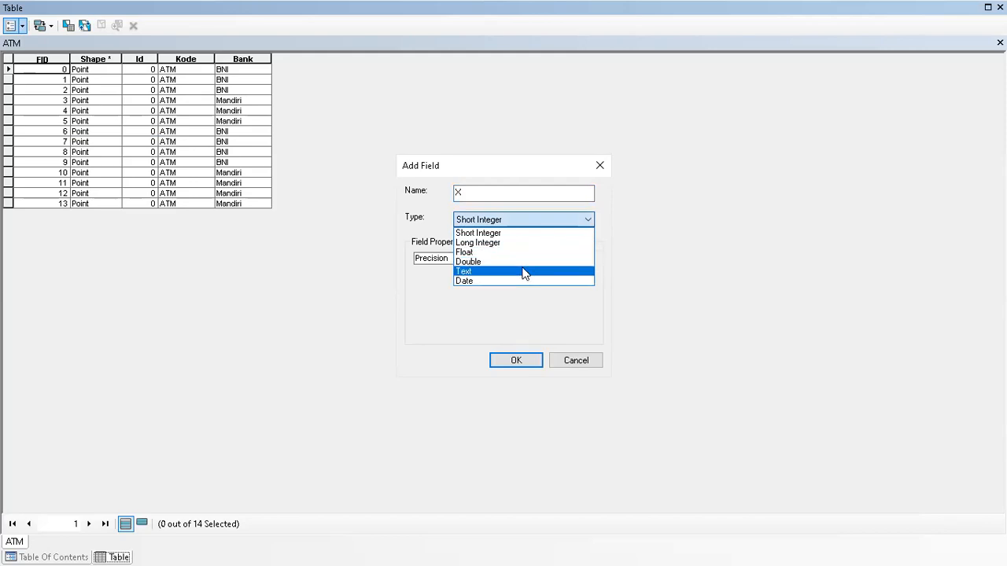
left_click(529, 253)
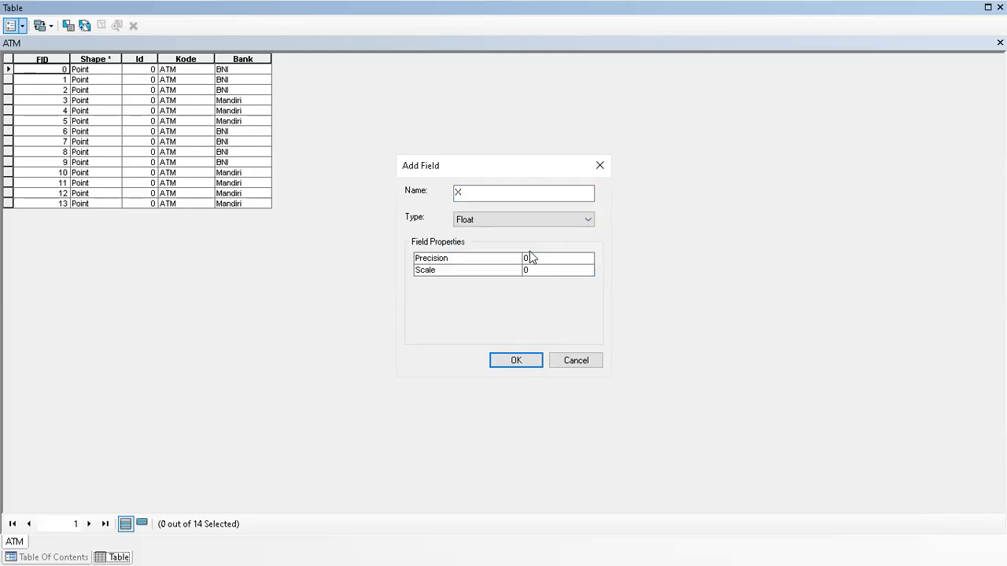
left_click(550, 258)
left_click(539, 269)
type("2")
left_click(545, 257)
left_click(517, 361)
Add a Float field named Y with a precision of 10 to the ATM attribute table
left_click(23, 26)
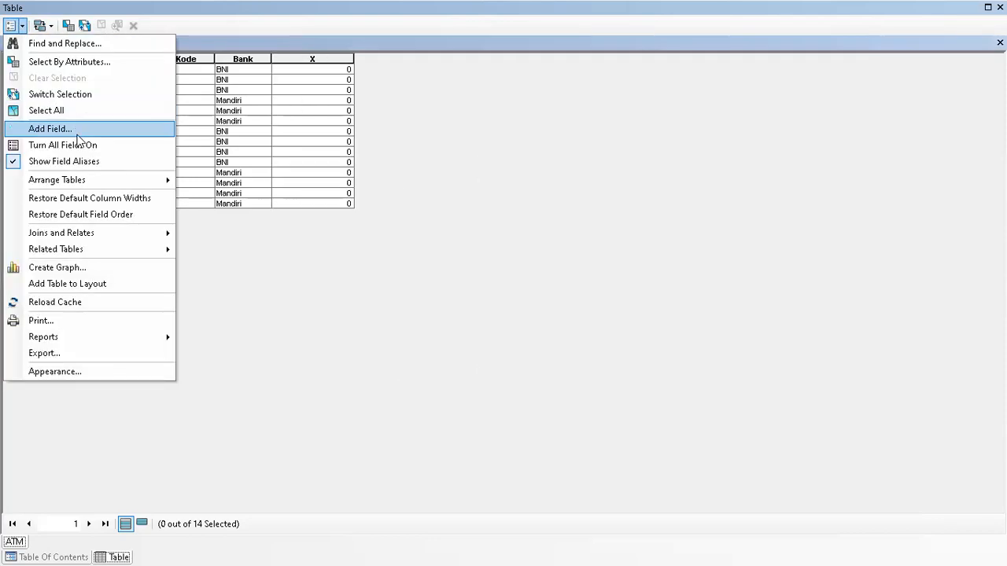
left_click(77, 134)
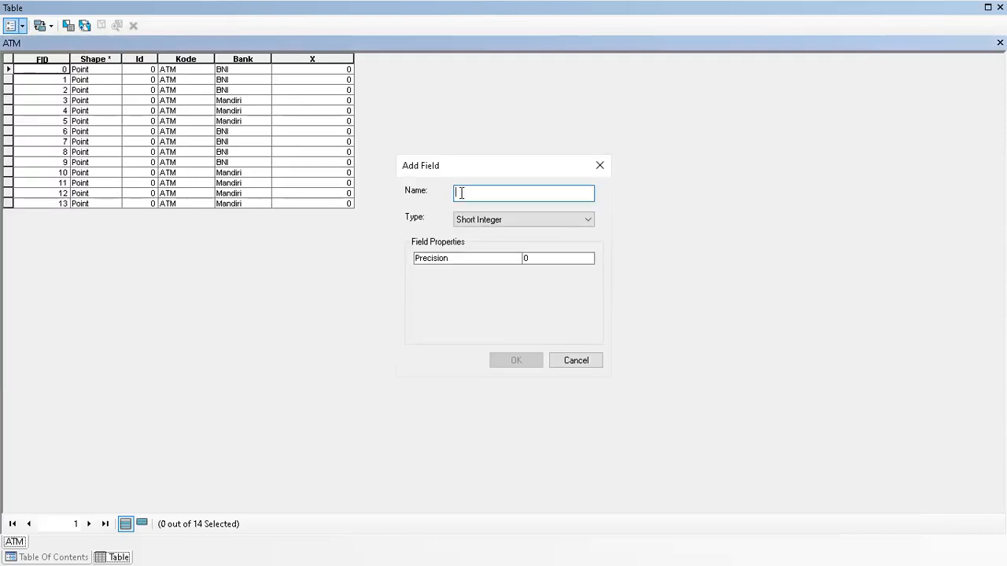
type("Y")
left_click(531, 223)
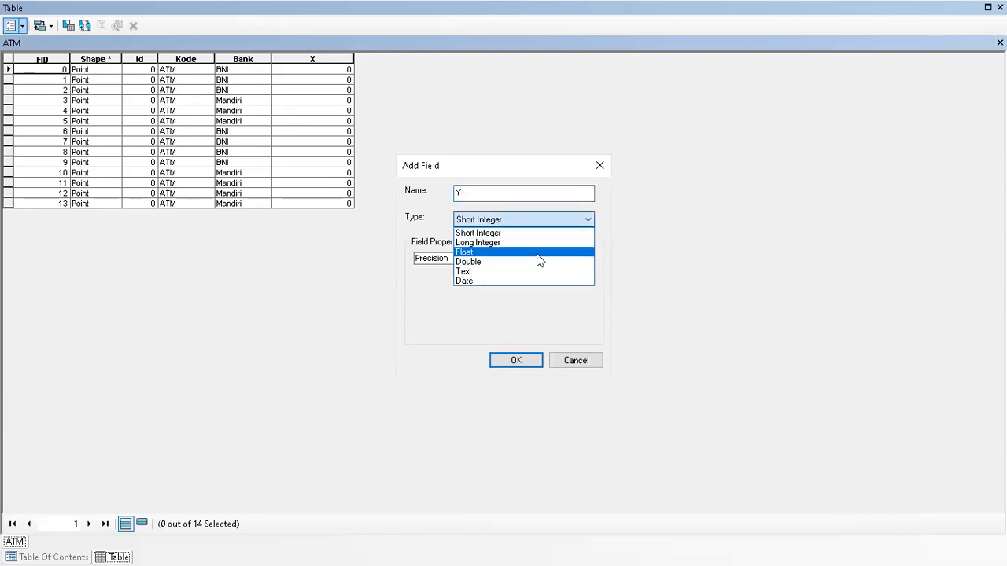
left_click(538, 253)
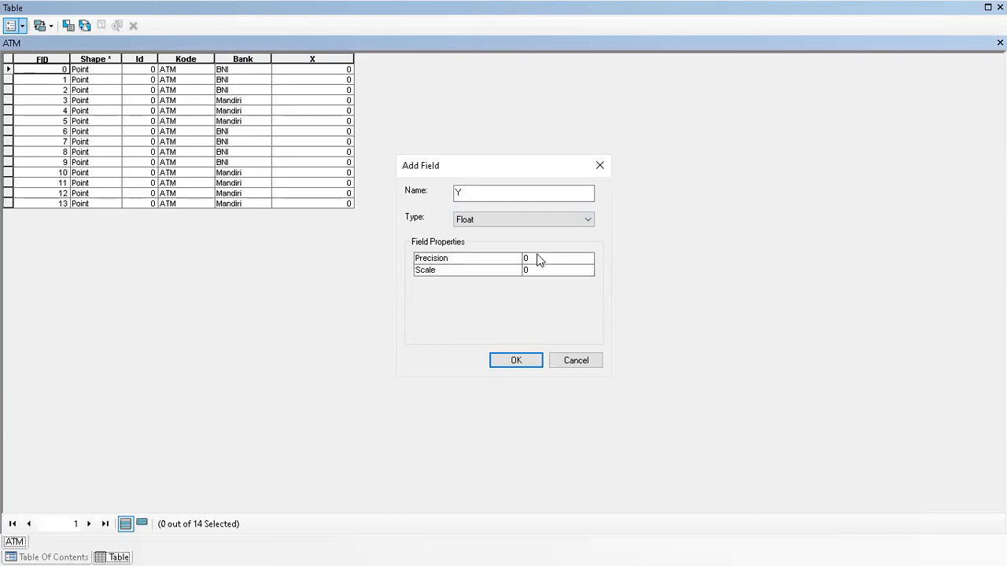
left_click(543, 270)
left_click(556, 258)
type("10")
left_click(532, 358)
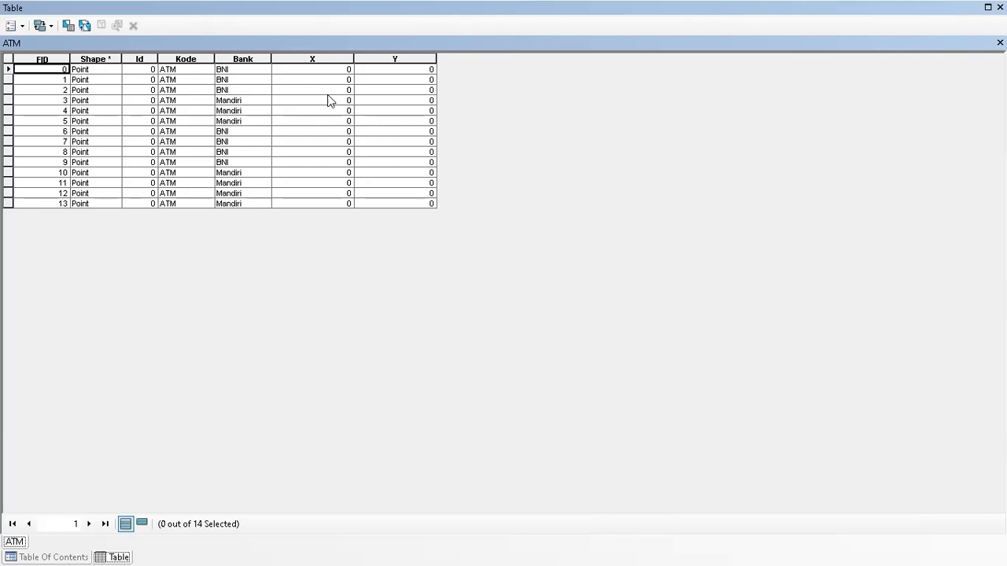
Fill the X field of the ATM table with the X Coordinate of Point using Calculate Geometry
left_click(331, 58)
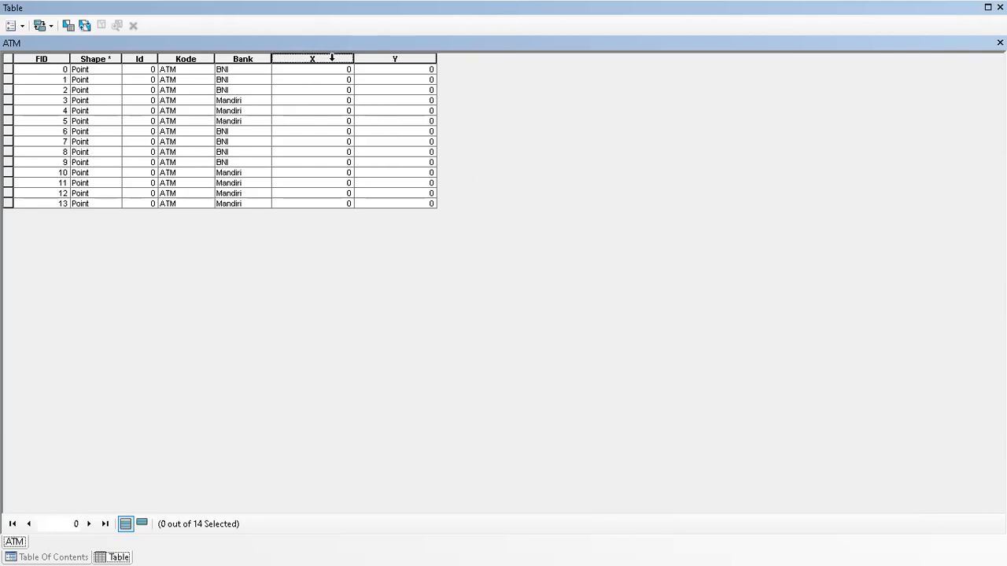
right_click(331, 57)
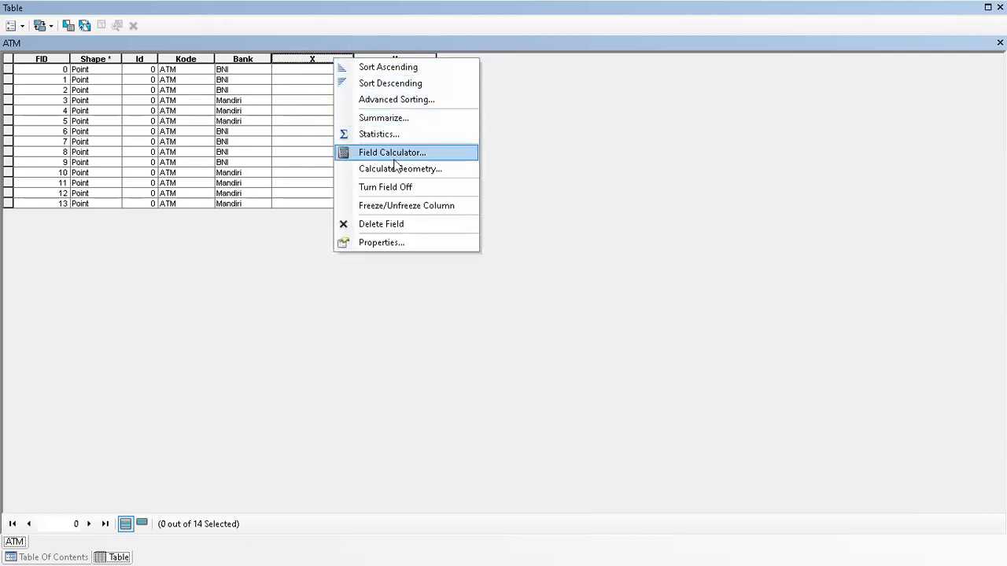
left_click(473, 308)
left_click(488, 193)
left_click(488, 198)
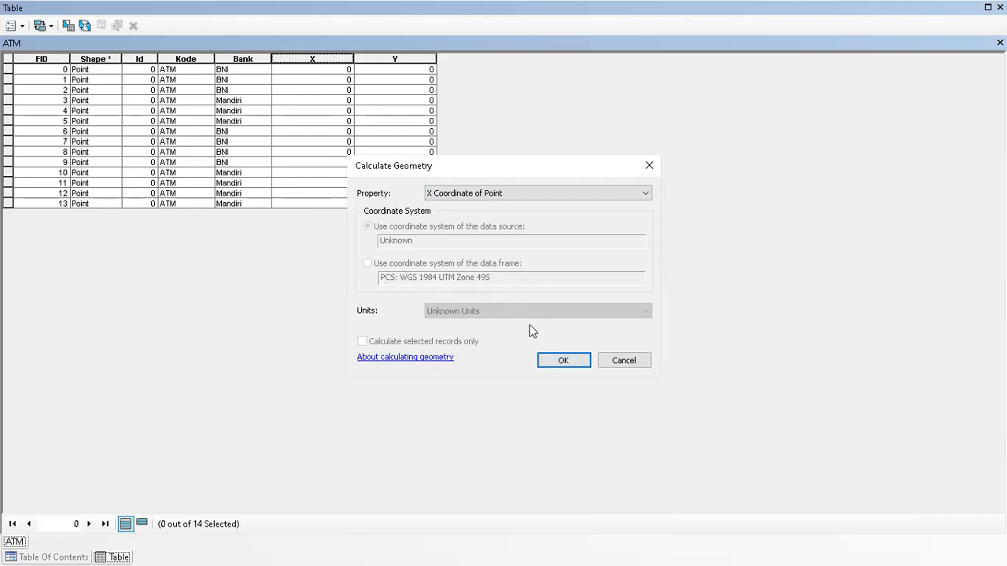
left_click(555, 364)
Fill the Y field of the ATM table with the Y Coordinate of Point using Calculate Geometry
left_click(407, 55)
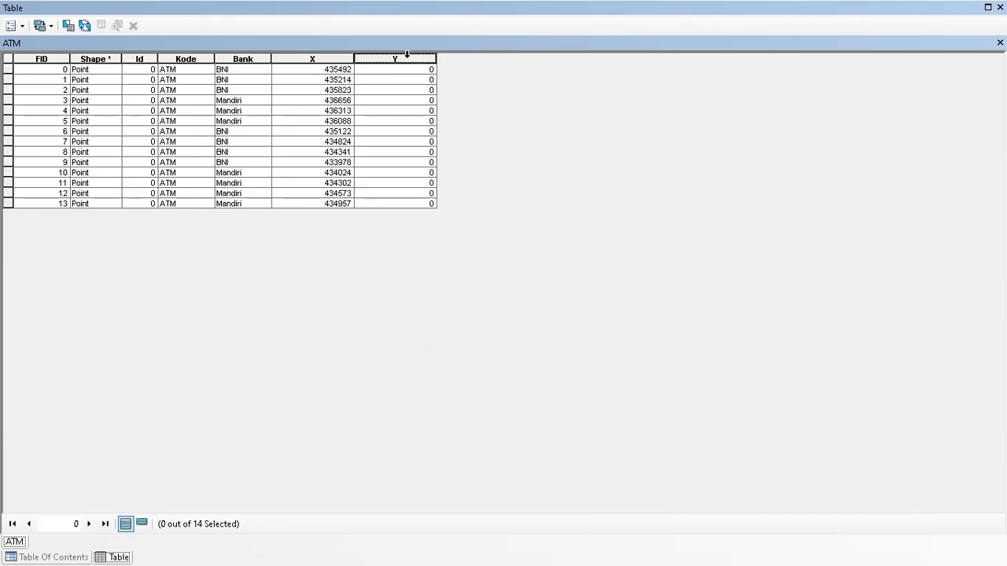
right_click(406, 55)
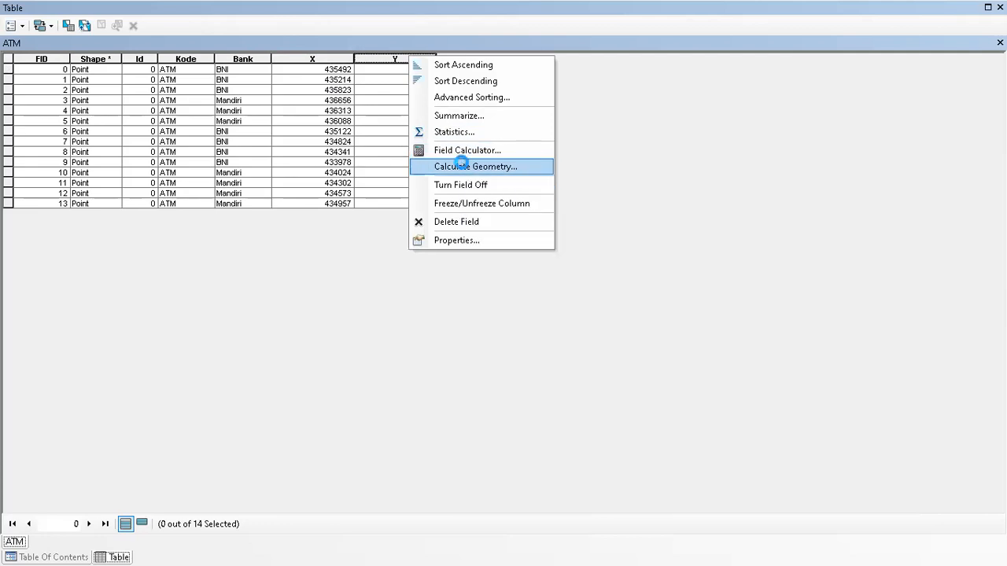
left_click(486, 195)
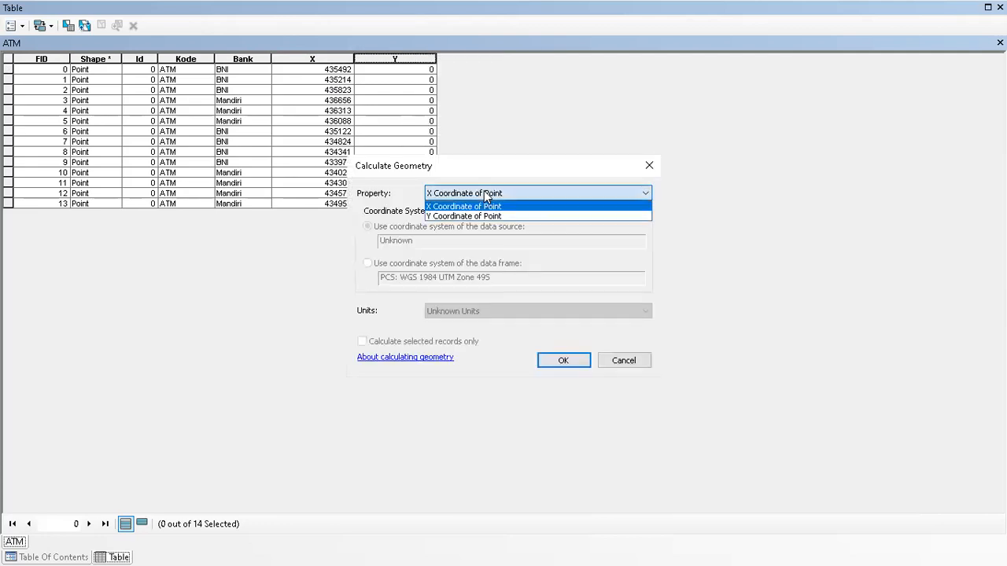
left_click(478, 215)
left_click(555, 360)
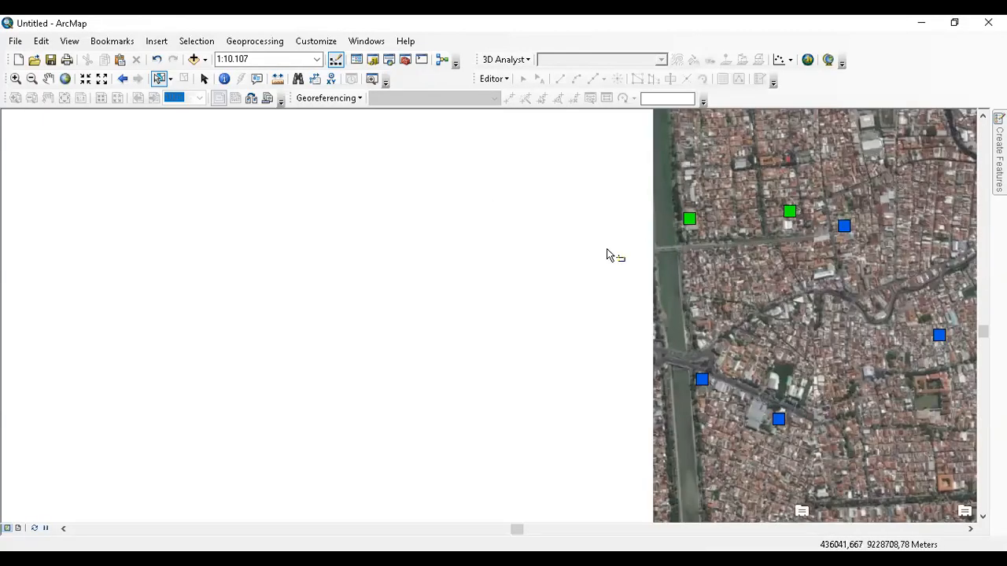
left_click_drag(682, 187, 567, 209)
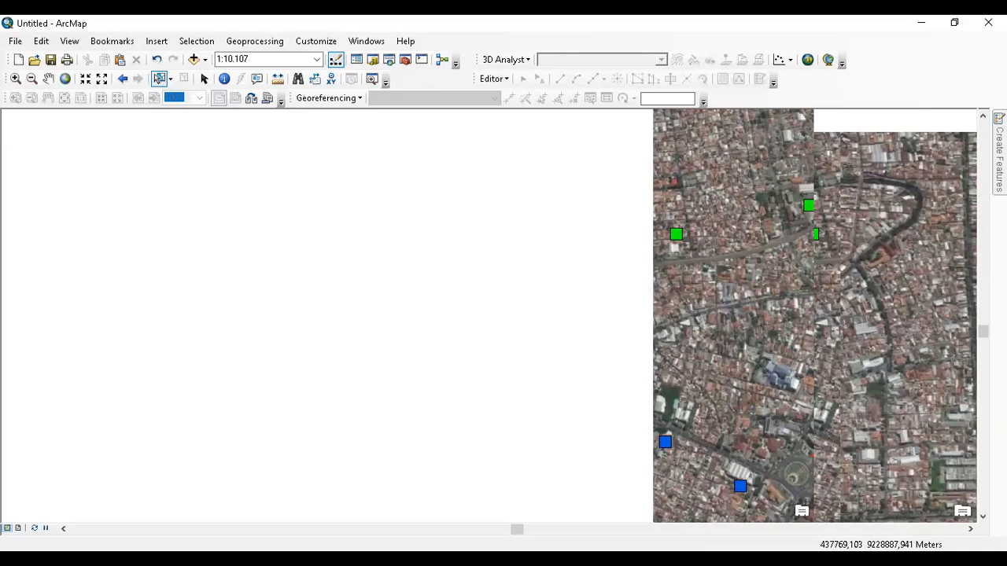
left_click(494, 79)
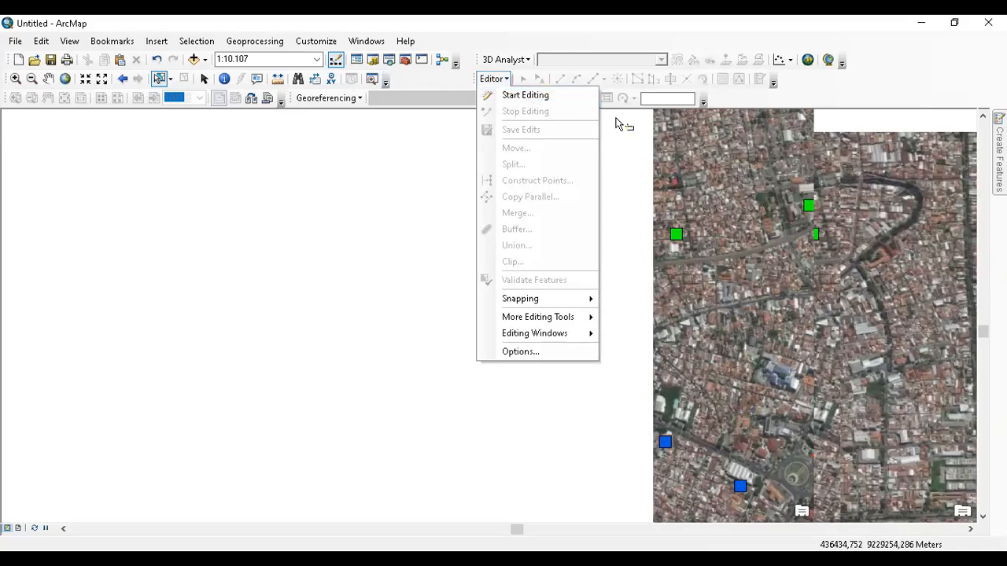
left_click(735, 106)
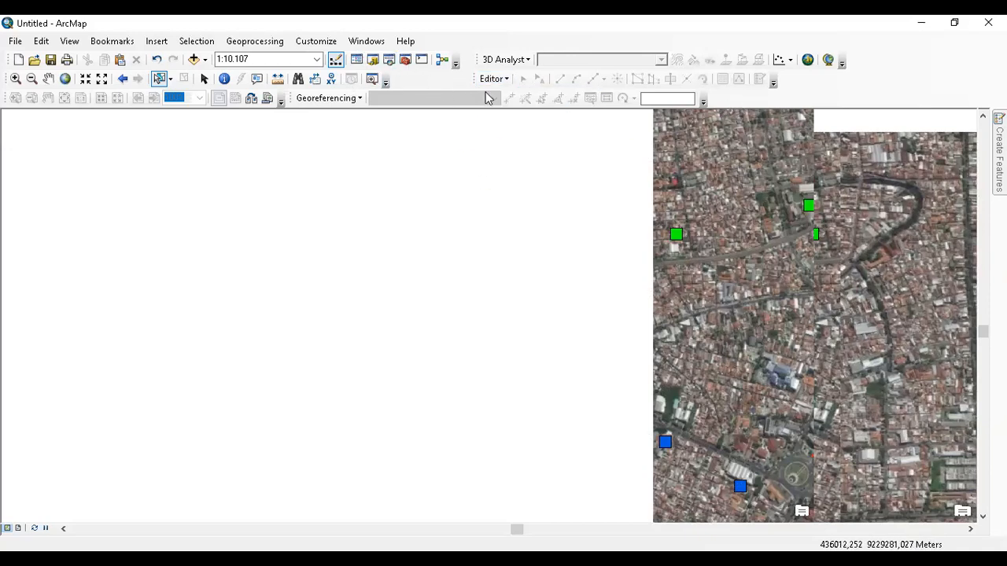
double_click(504, 26)
double_click(749, 35)
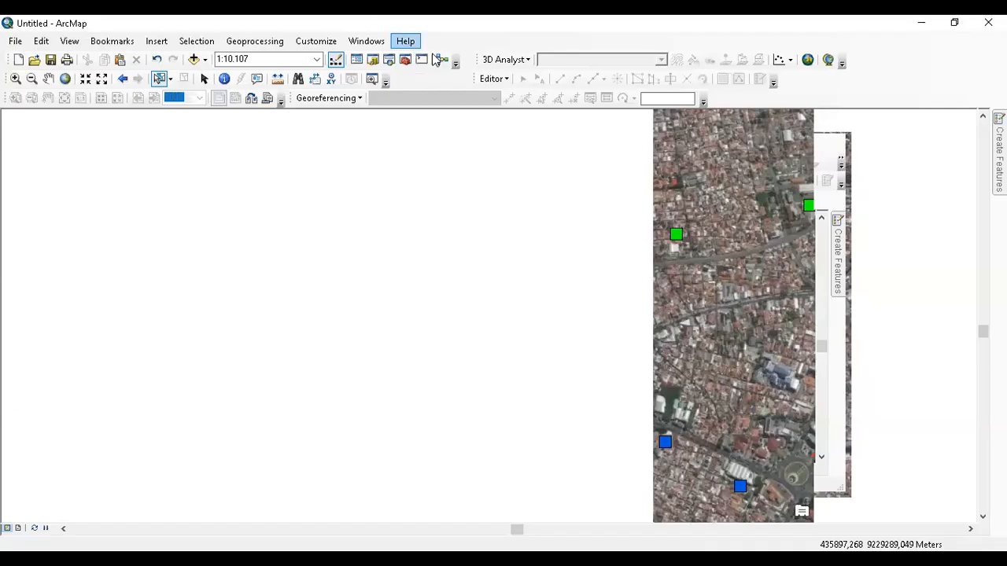
Display the Table of Contents and zoom the map to the extent of the Kelas Jalan layer
left_click(356, 40)
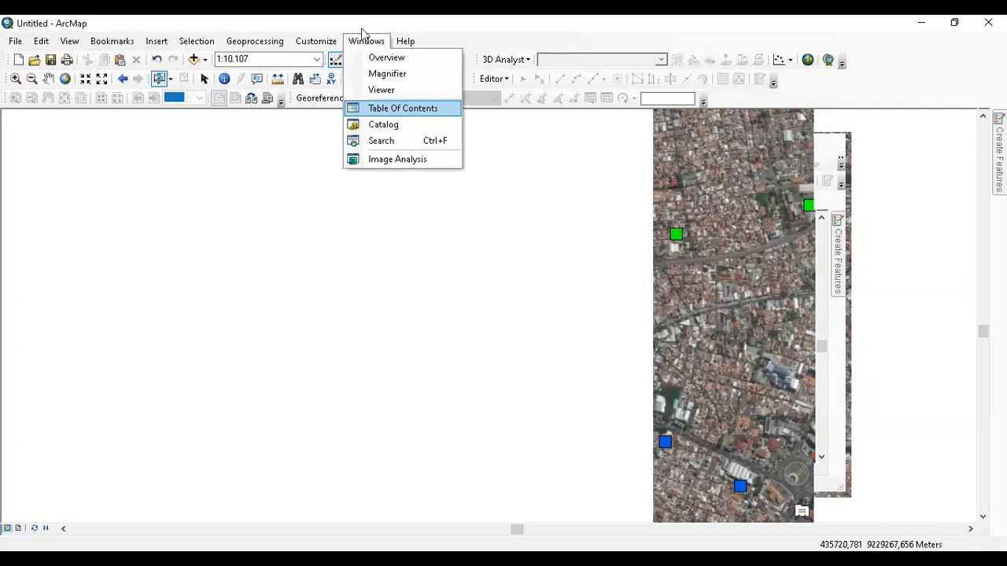
left_click(403, 108)
left_click(76, 215)
right_click(71, 216)
left_click(180, 291)
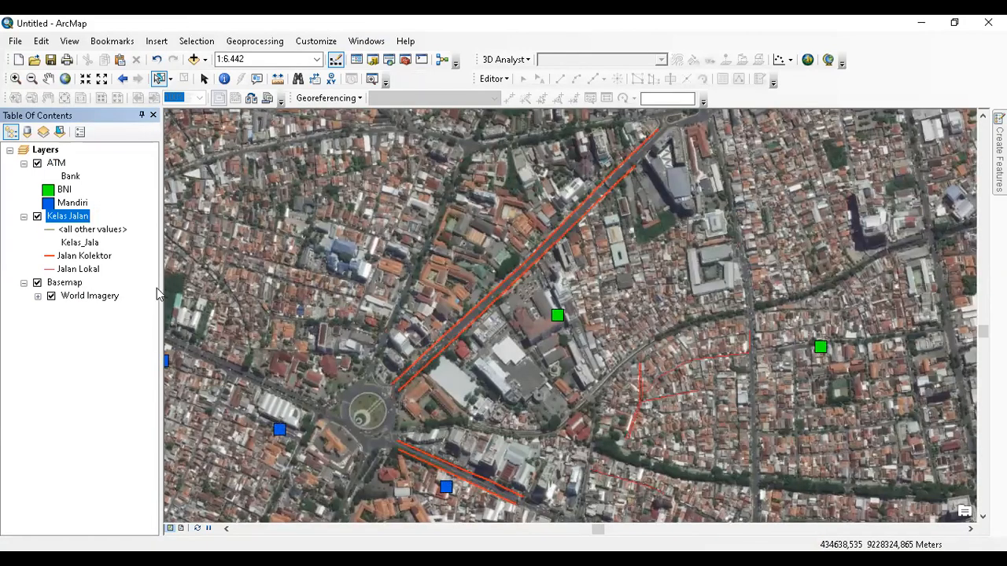
Open the Kelas Jalan attribute table and add a Float field named Panjang with precision 10 and scale 2
right_click(85, 219)
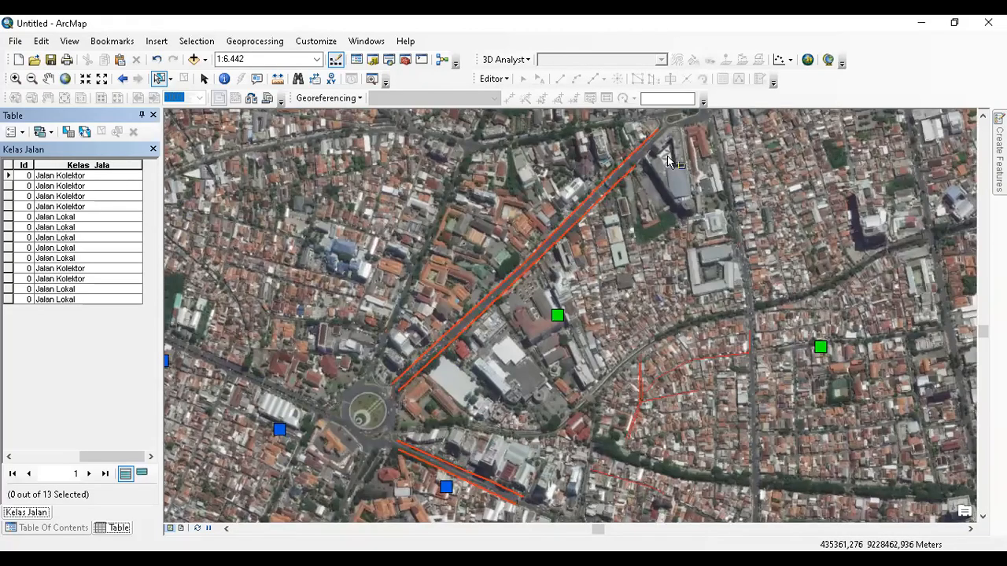
left_click(14, 132)
left_click(72, 238)
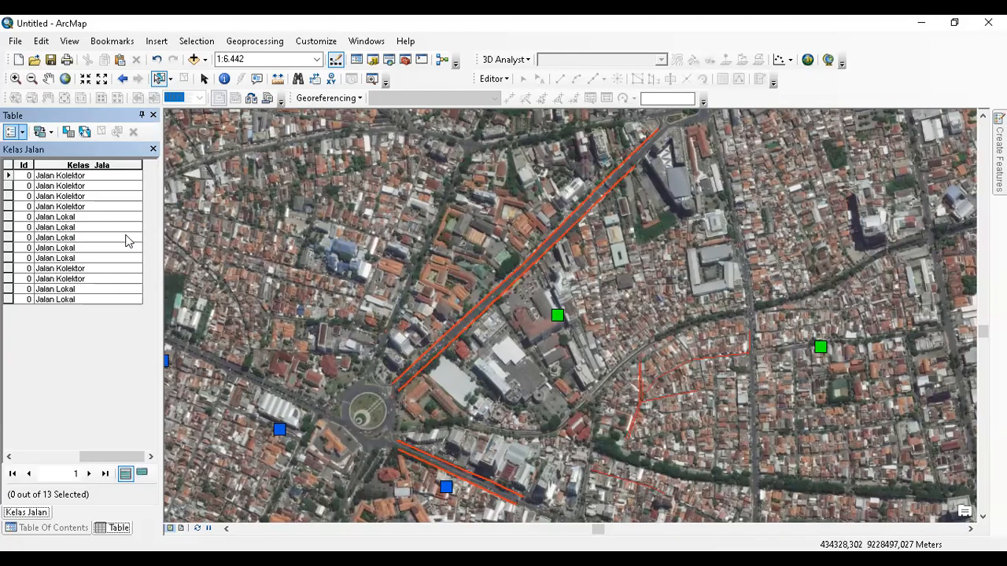
type("Panjang")
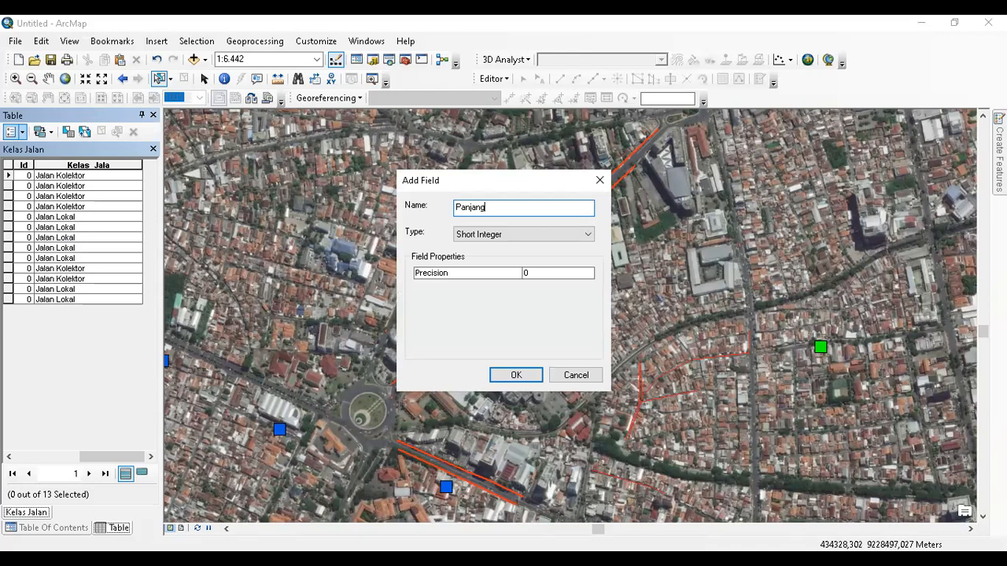
left_click(498, 234)
left_click(496, 272)
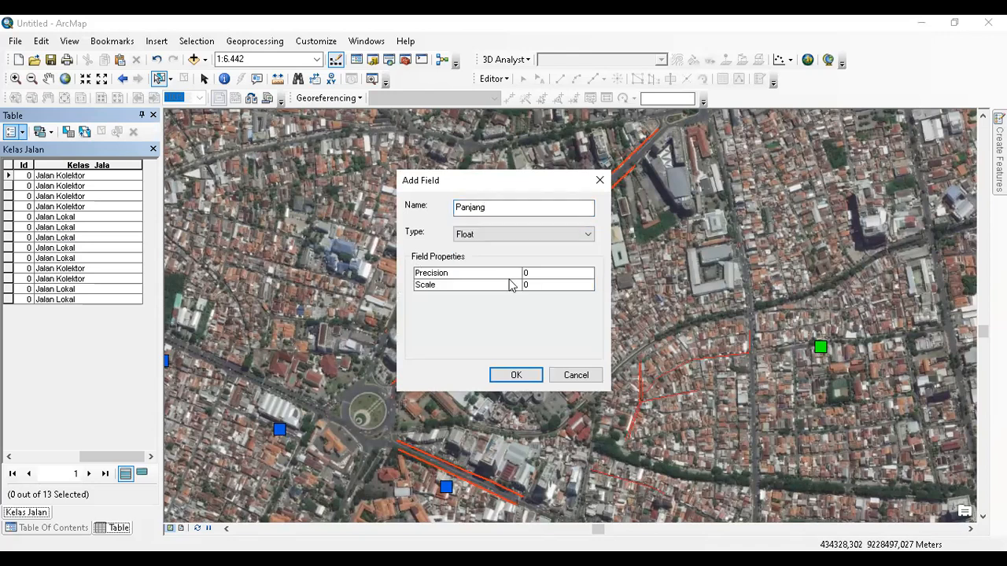
left_click(539, 285)
type("2")
left_click(548, 272)
type("10")
left_click(516, 375)
Fill the Panjang field with the length of each road line using Calculate Geometry, outside an edit session
left_click_drag(79, 456, 131, 456)
right_click(78, 166)
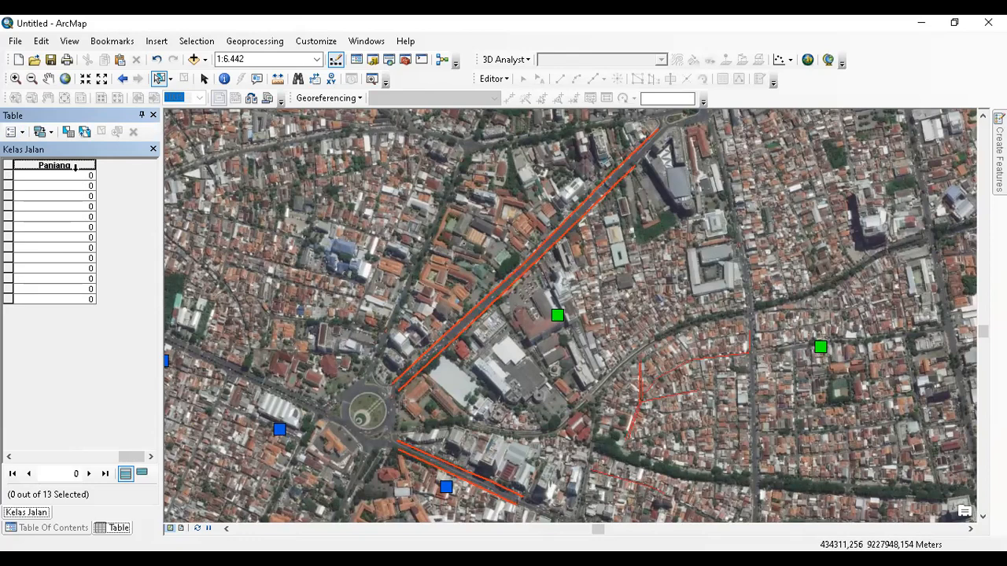
left_click(147, 278)
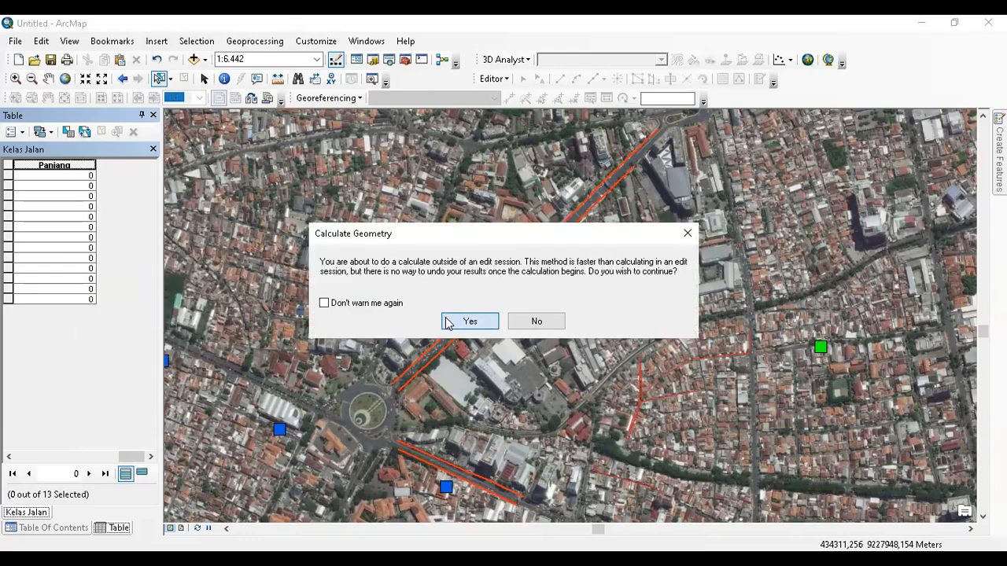
key("Return")
left_click(509, 208)
left_click(509, 209)
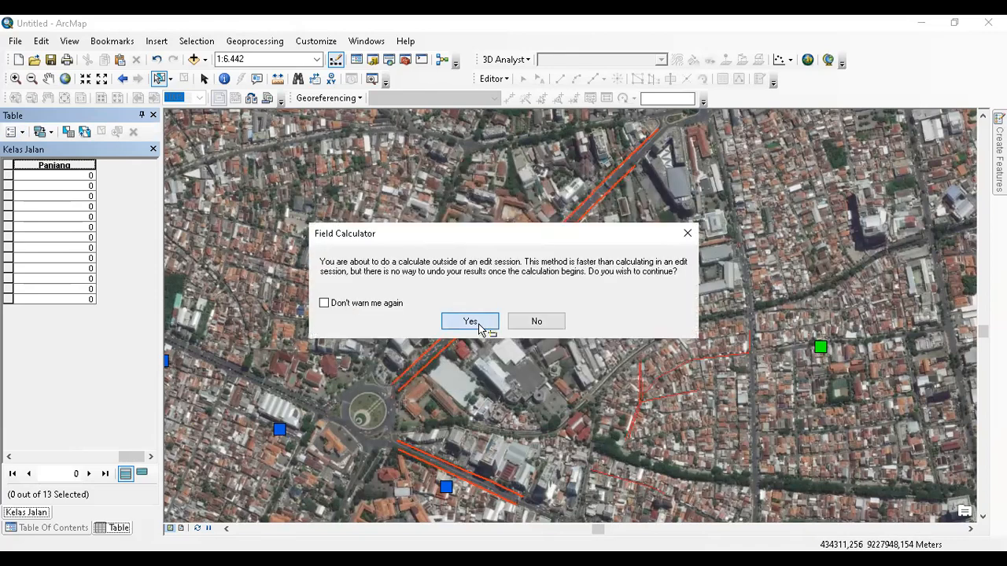
left_click(479, 324)
Highlight the first two Kelas Jalan records in turn, measure the second one's line on the map, and clear the selection
left_click(9, 176)
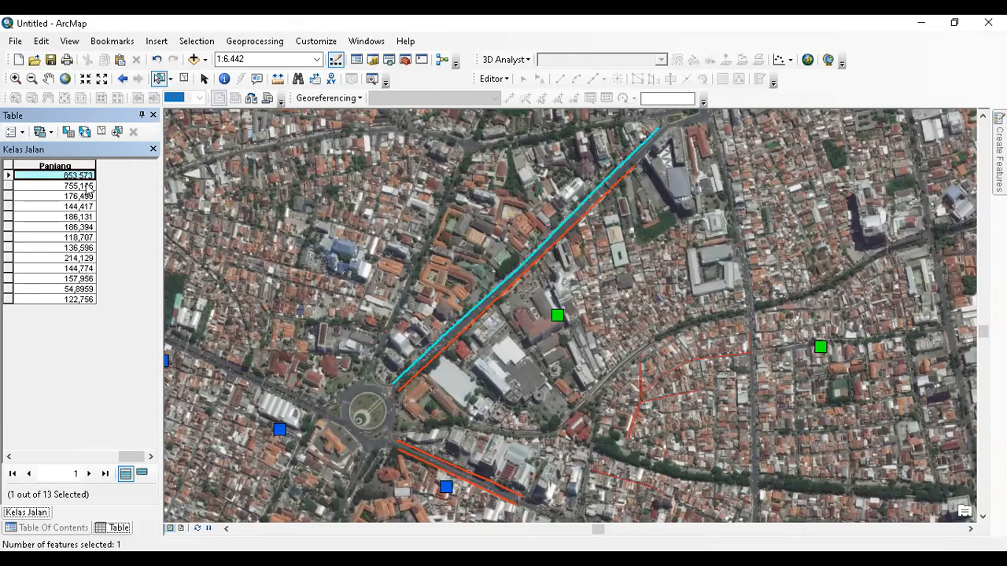
left_click(7, 187)
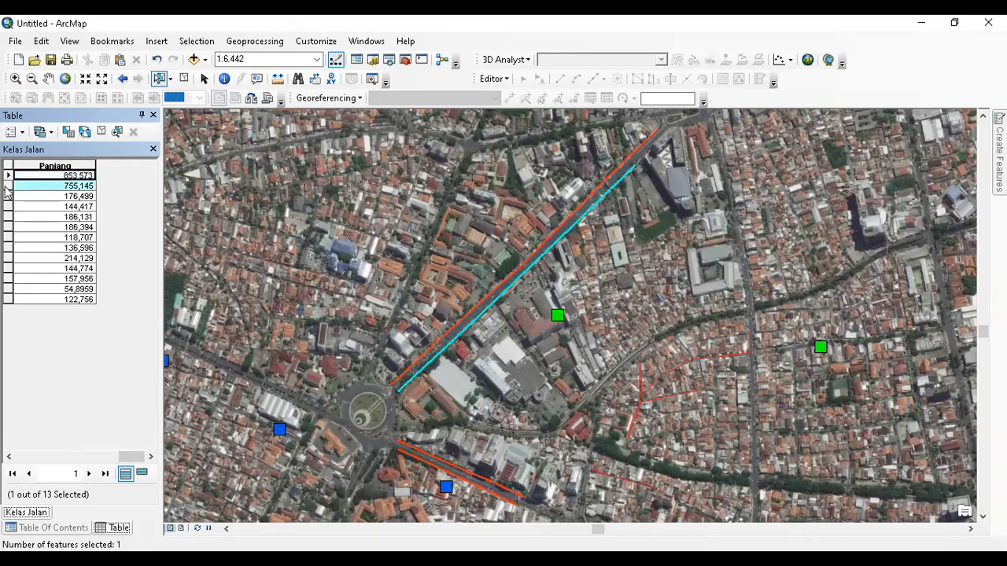
left_click(277, 79)
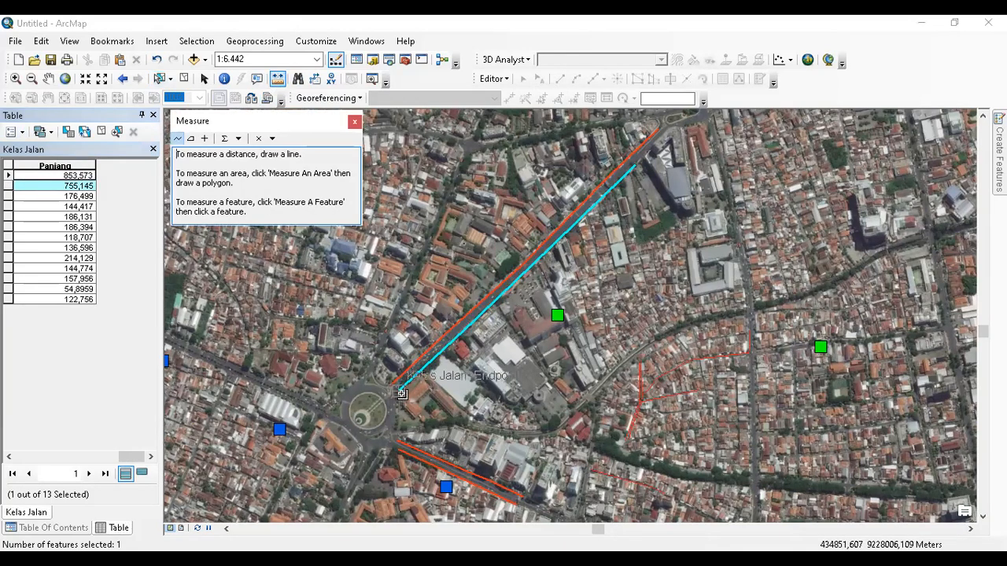
left_click(400, 387)
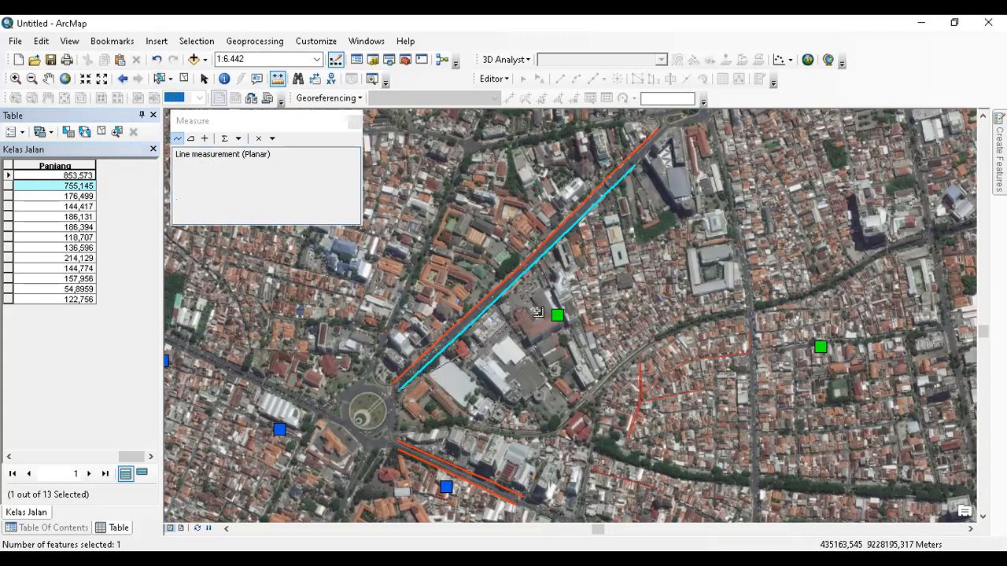
double_click(635, 166)
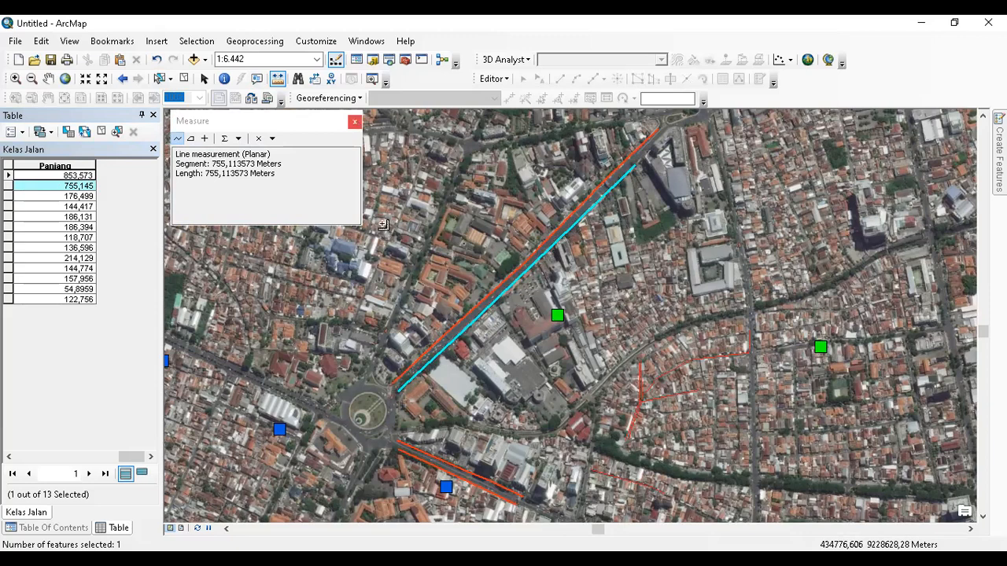
left_click(355, 122)
left_click(101, 131)
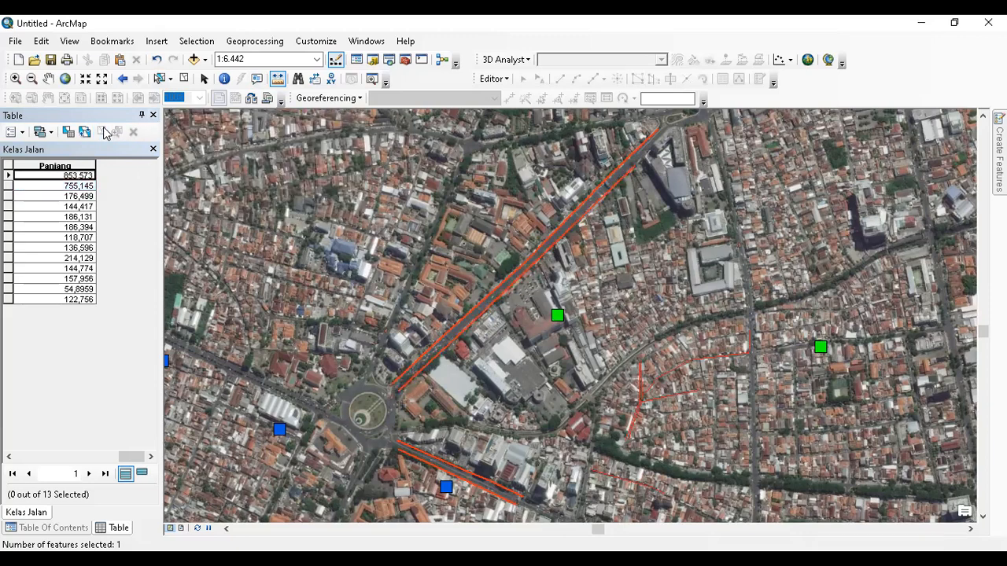
Close the Kelas Jalan attribute table and zoom in on the buildings northwest of the diagonal main road
left_click(153, 116)
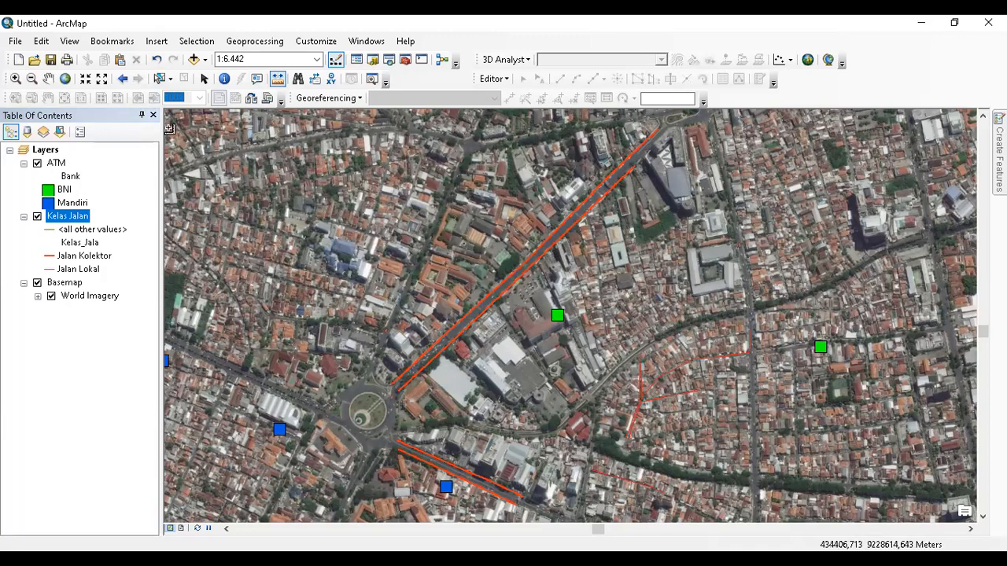
left_click(15, 79)
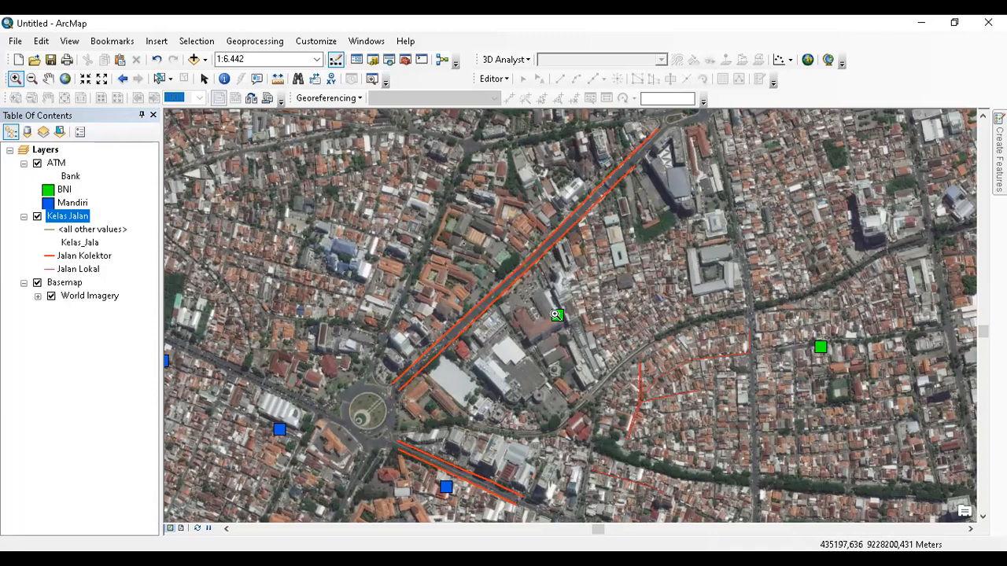
left_click(567, 330)
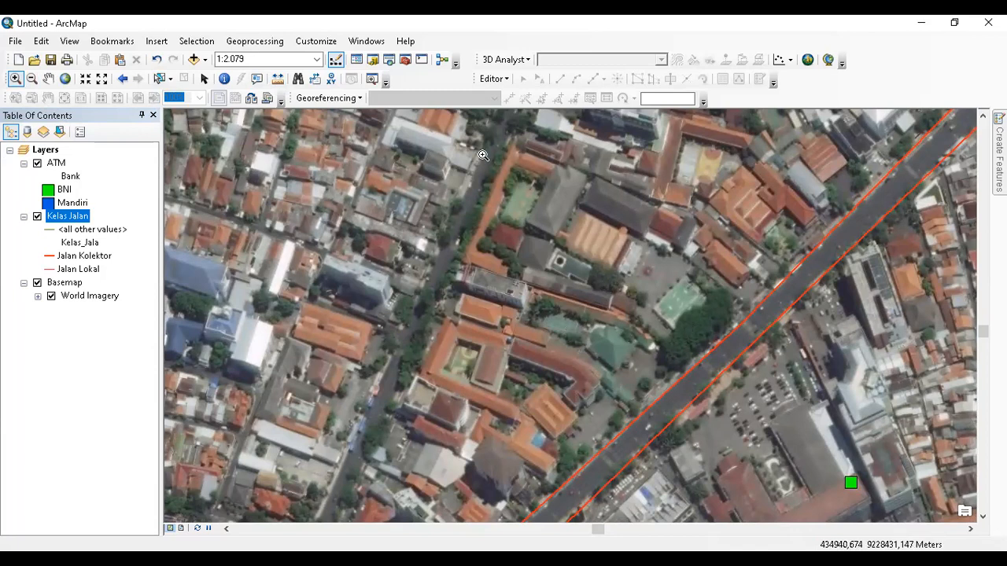
Create a polygon shapefile named Penutup Lahan in the latihan digitasi folder, without assigning a coordinate system
left_click(372, 61)
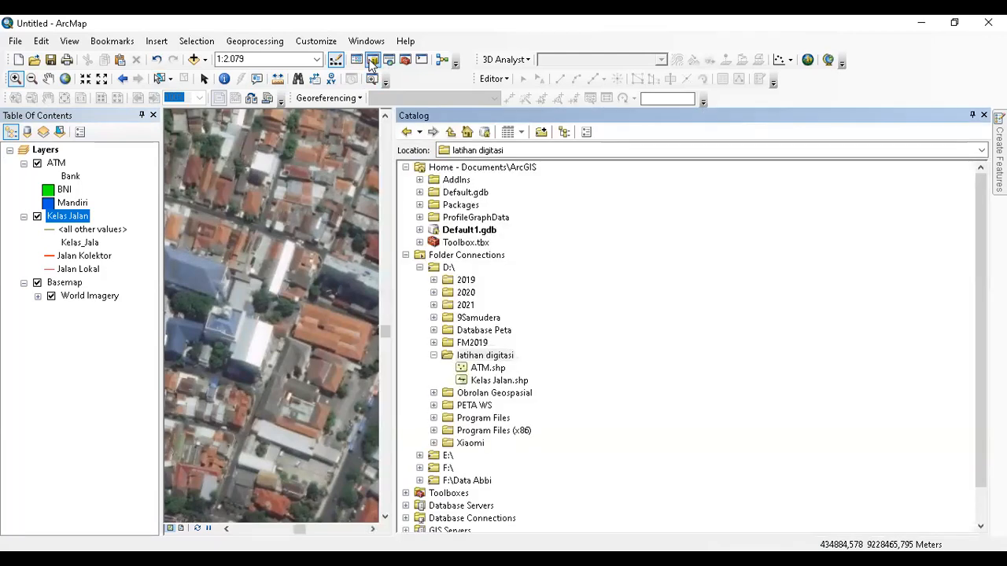
right_click(500, 358)
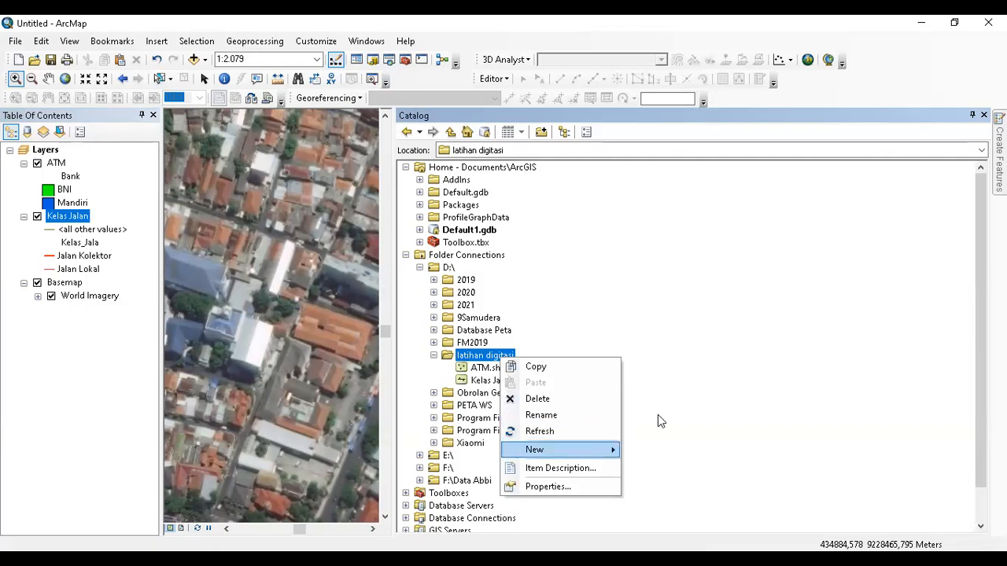
left_click(707, 402)
left_click(523, 180)
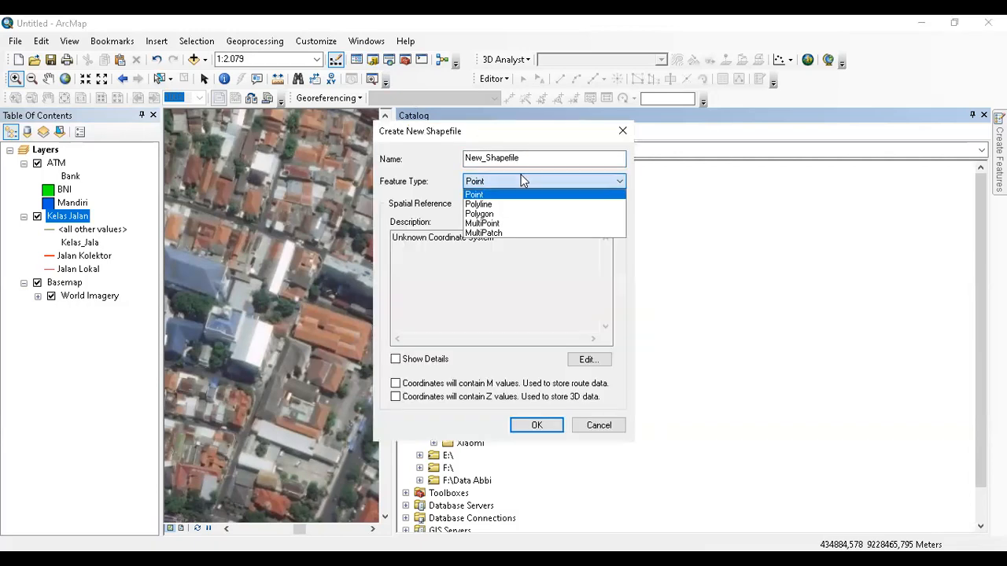
left_click(523, 214)
left_click_drag(535, 160, 464, 155)
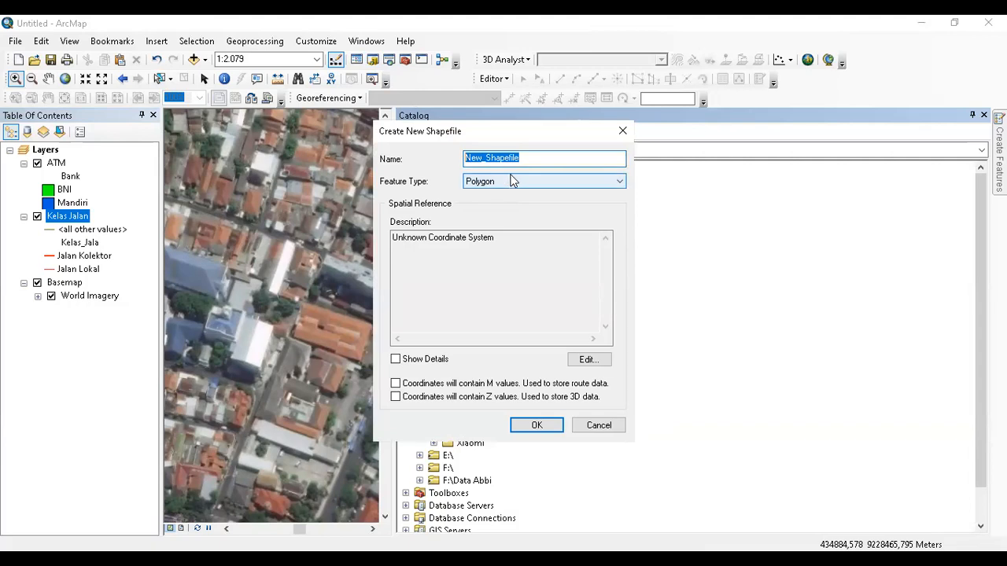
type("Penutup Lahan")
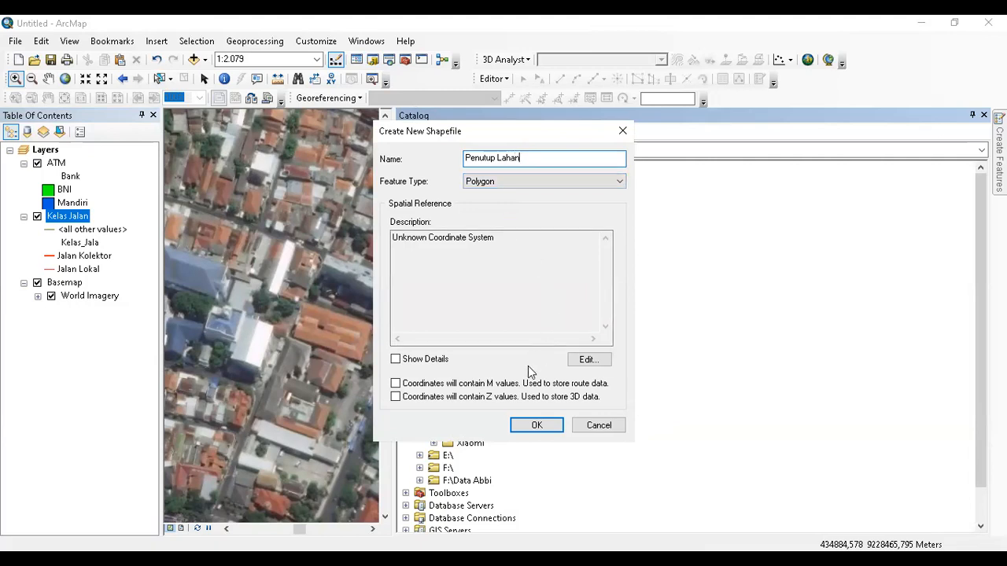
left_click(543, 425)
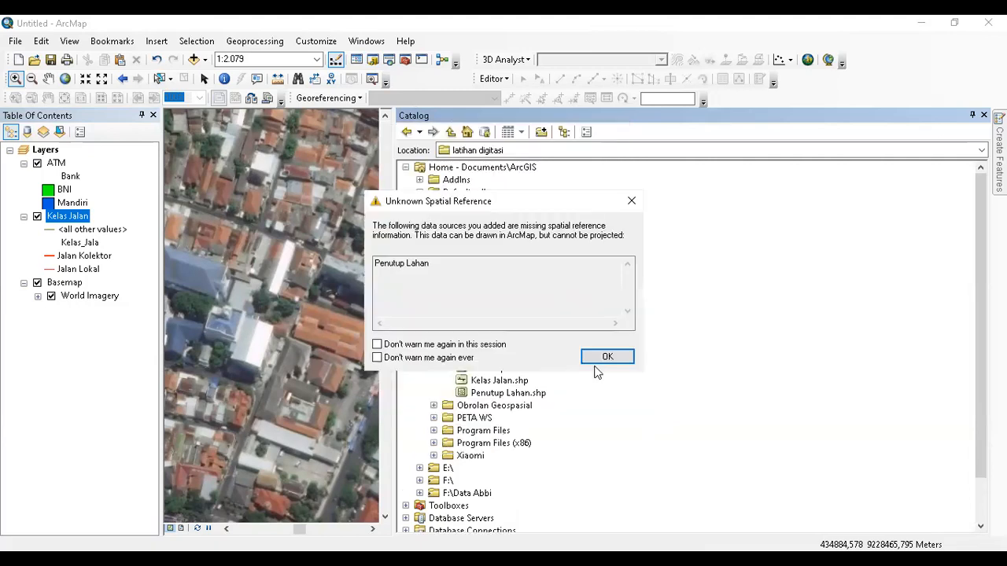
left_click(607, 357)
left_click(984, 114)
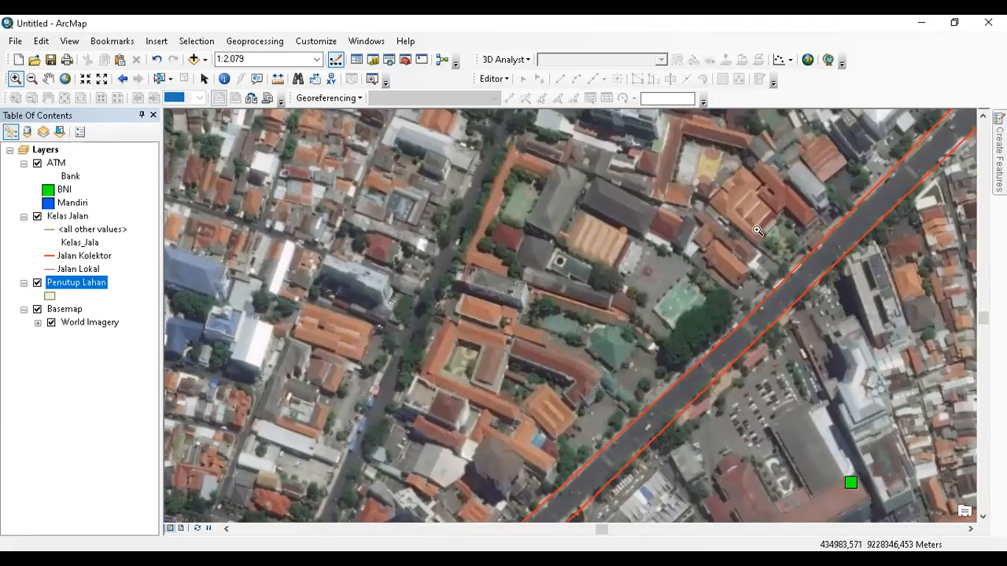
Start an edit session despite the spatial reference mismatch and choose the Penutup Lahan template for drawing
left_click(505, 80)
left_click(534, 95)
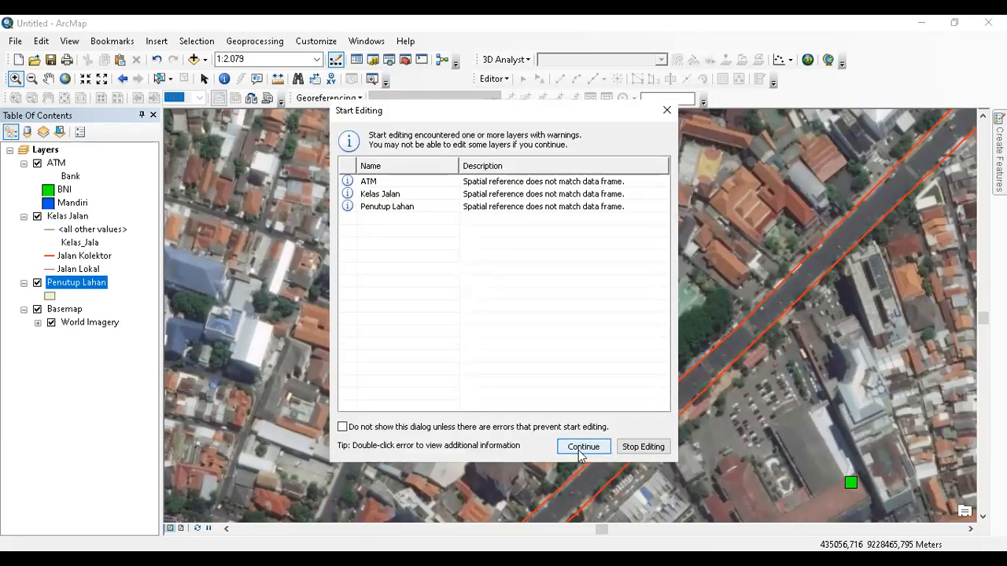
left_click(390, 207)
left_click(592, 448)
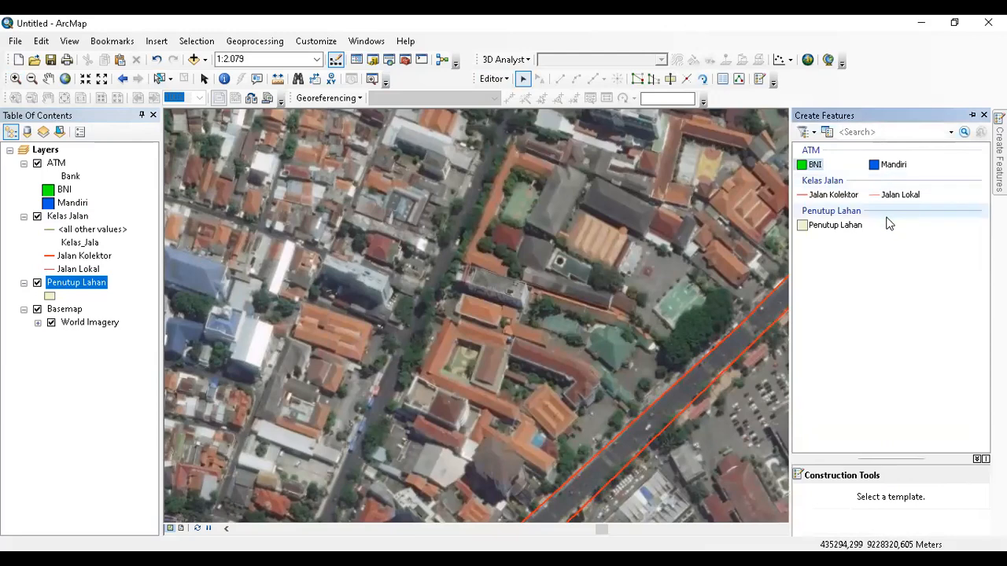
left_click(865, 225)
left_click(972, 116)
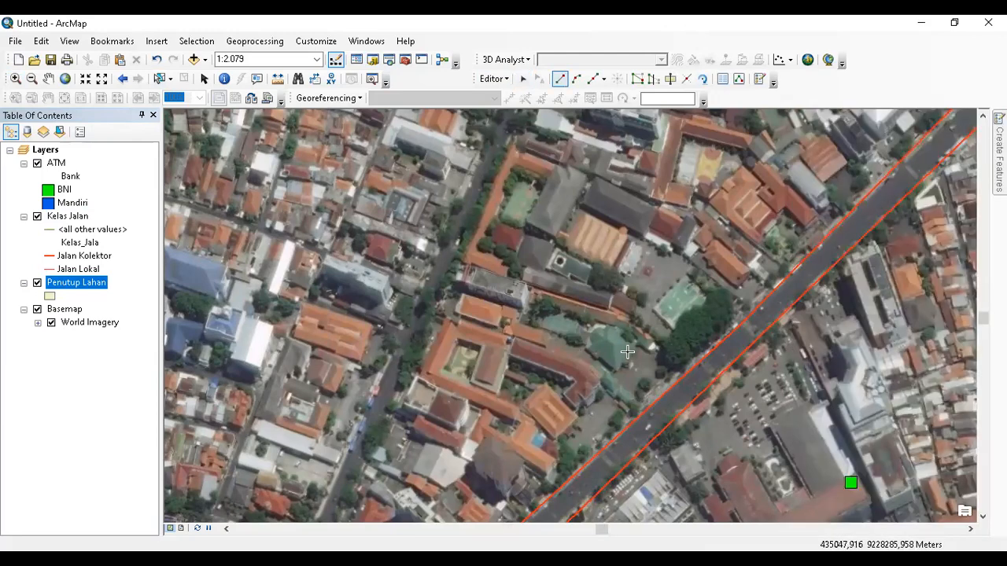
Digitize the green courtyard enclosed by the orange-roofed building as a four-sided polygon, about 75 m in perimeter
scroll(673, 313, "down", 2)
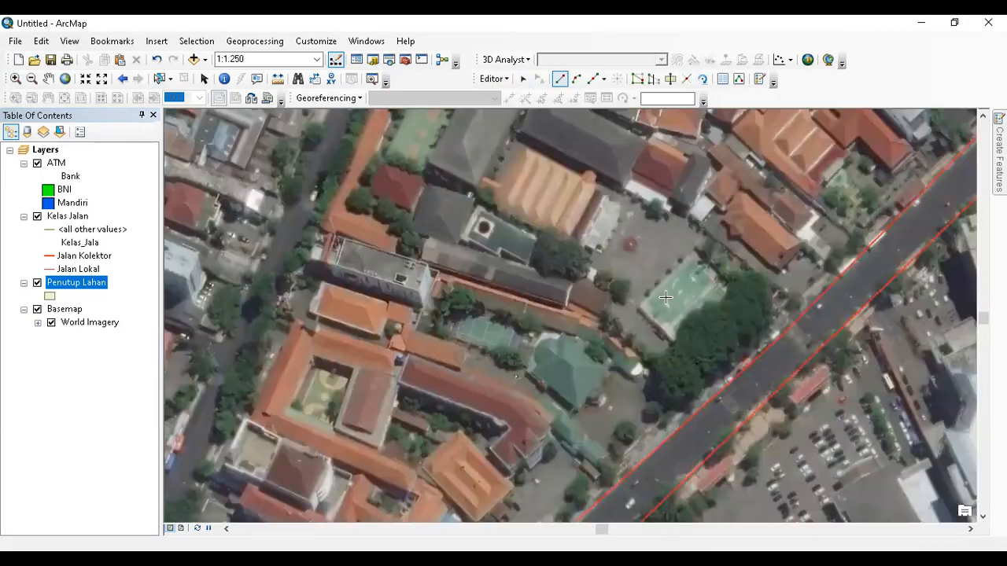
left_click(323, 363)
left_click(349, 372)
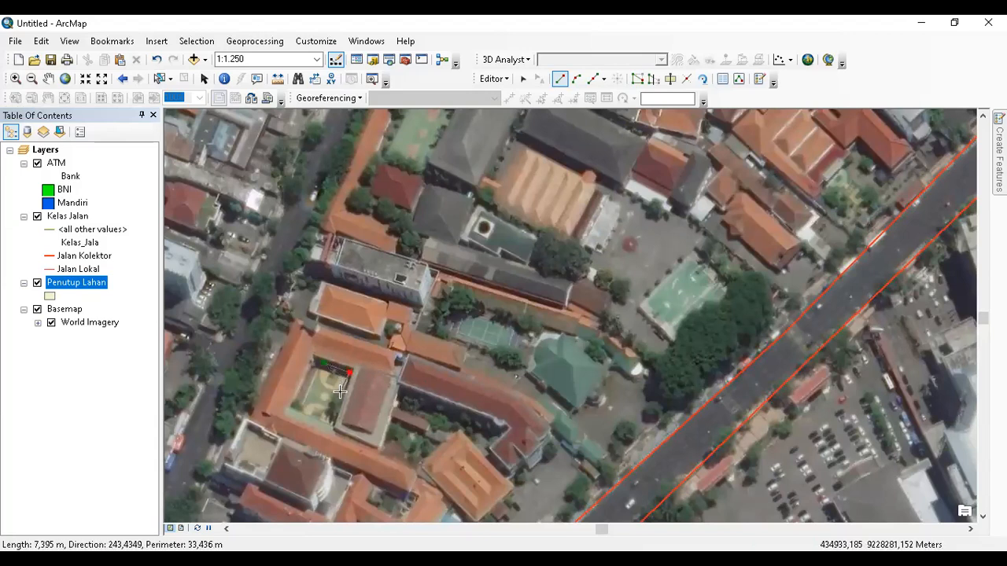
left_click(332, 426)
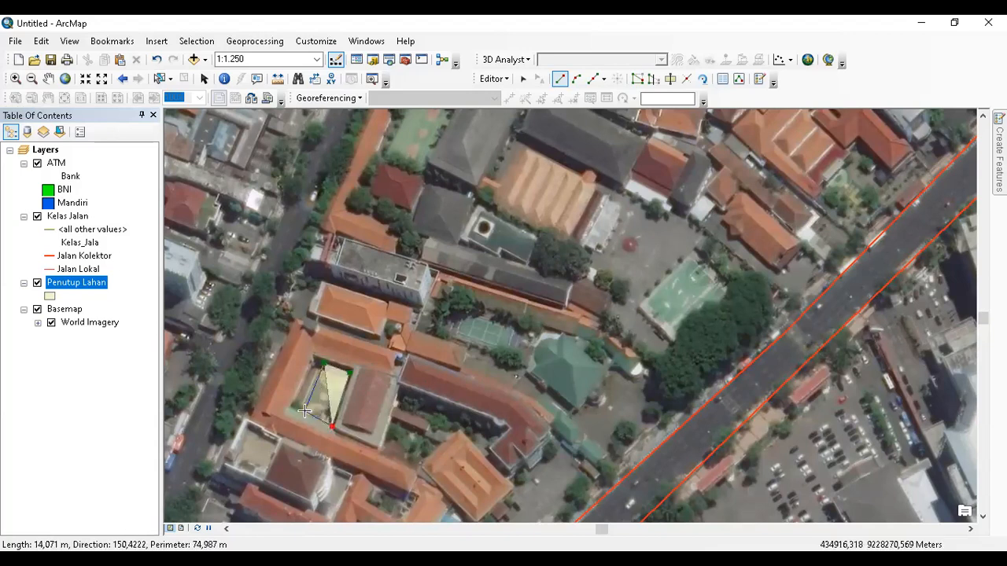
double_click(302, 408)
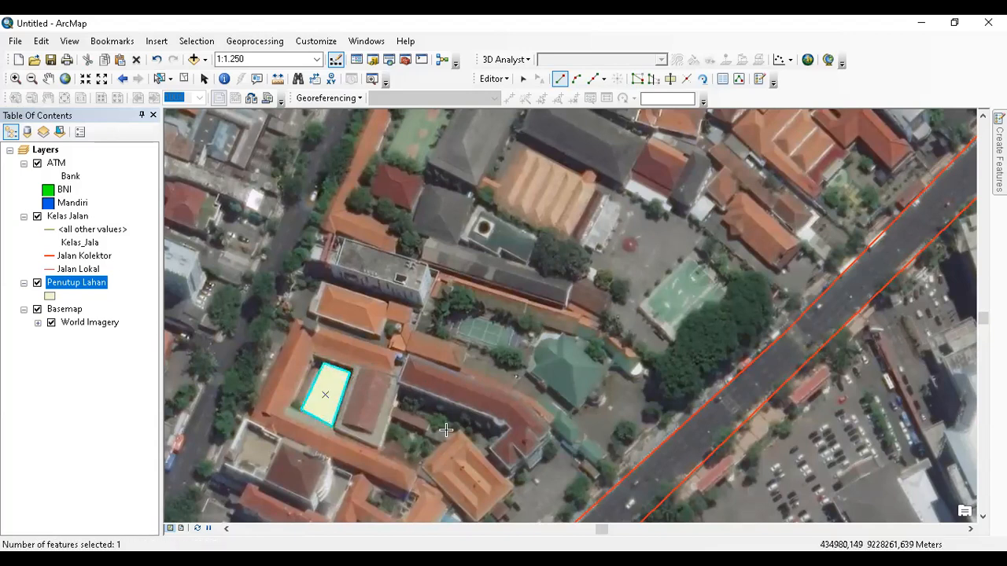
Digitize the bent, red-roofed building east of the courtyard as a polygon about 198 m in perimeter, and clear the selection
left_click(408, 356)
left_click(398, 384)
left_click(504, 421)
left_click(512, 430)
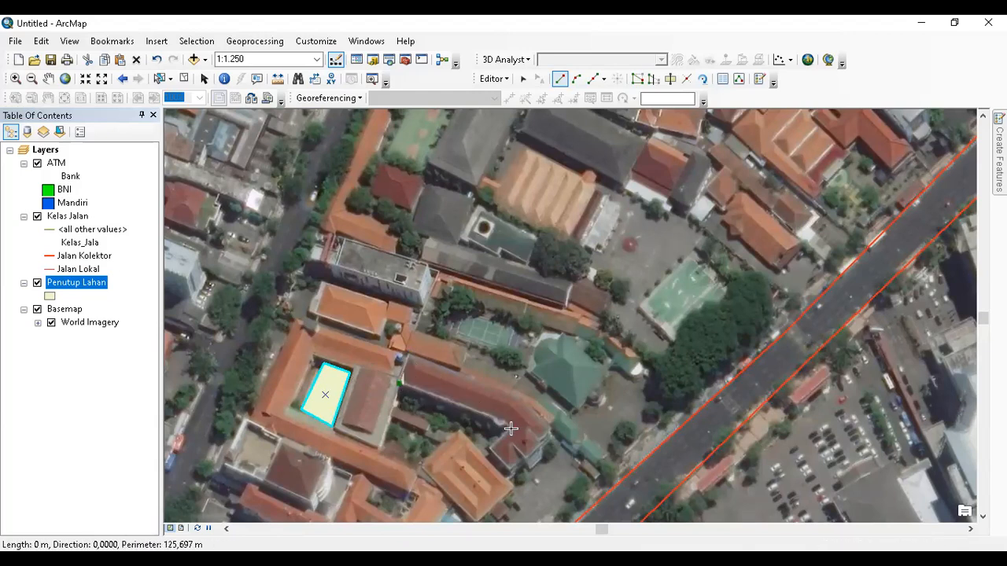
left_click(491, 448)
left_click(513, 472)
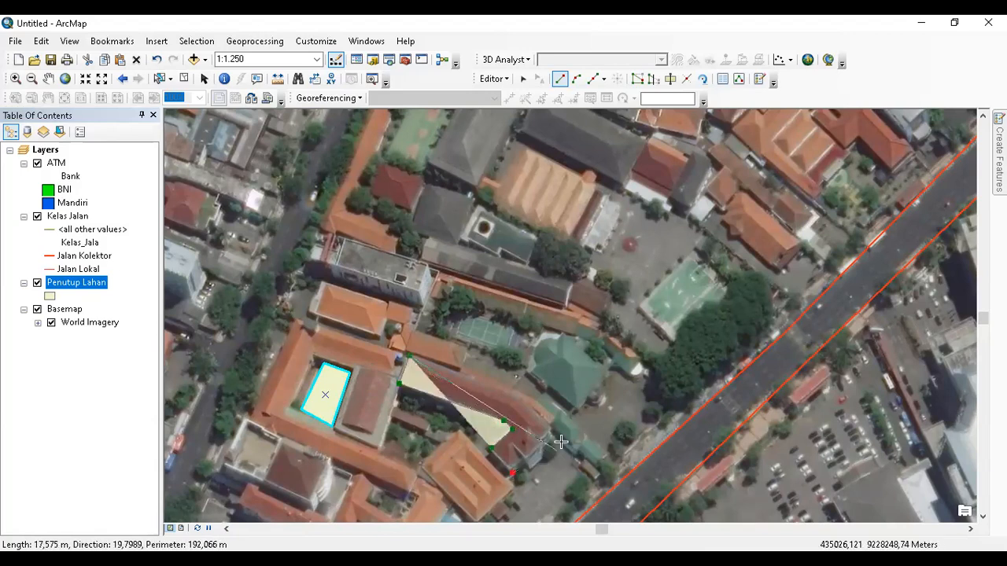
left_click(555, 431)
left_click(520, 394)
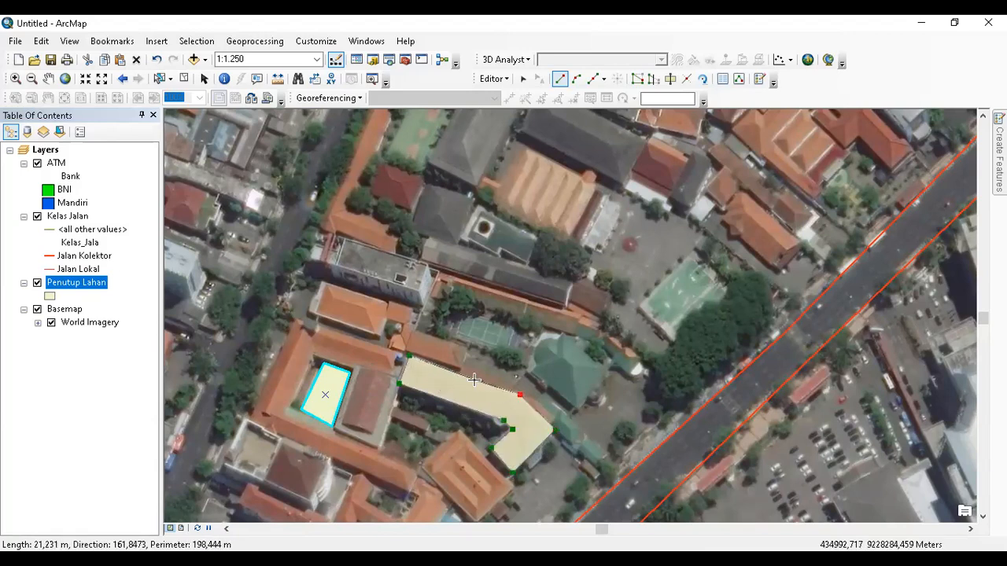
double_click(479, 376)
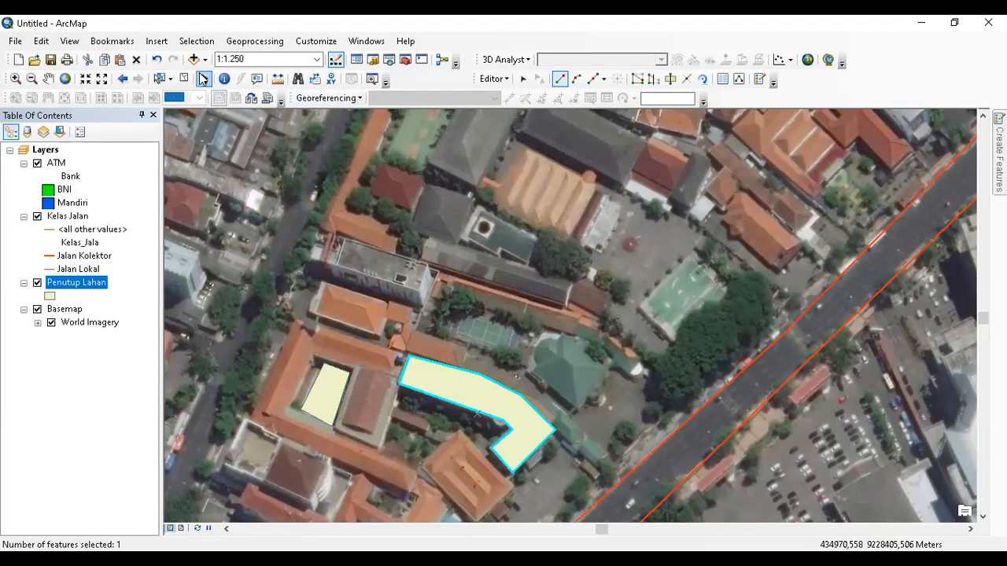
left_click(183, 79)
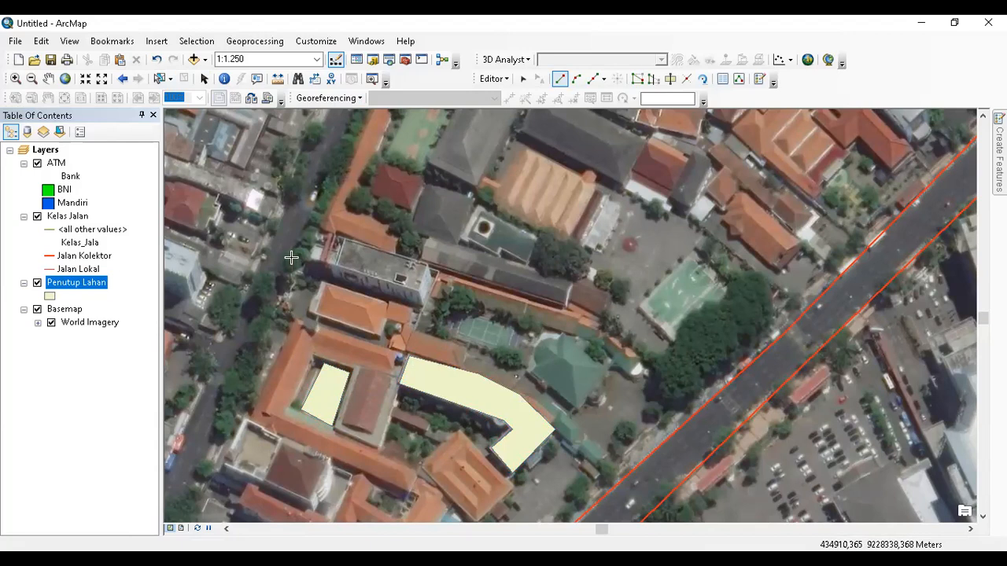
Digitize the road stretch northwest of the courtyard as a four-sided polygon, about 158 m in perimeter, and clear the selection
left_click(288, 206)
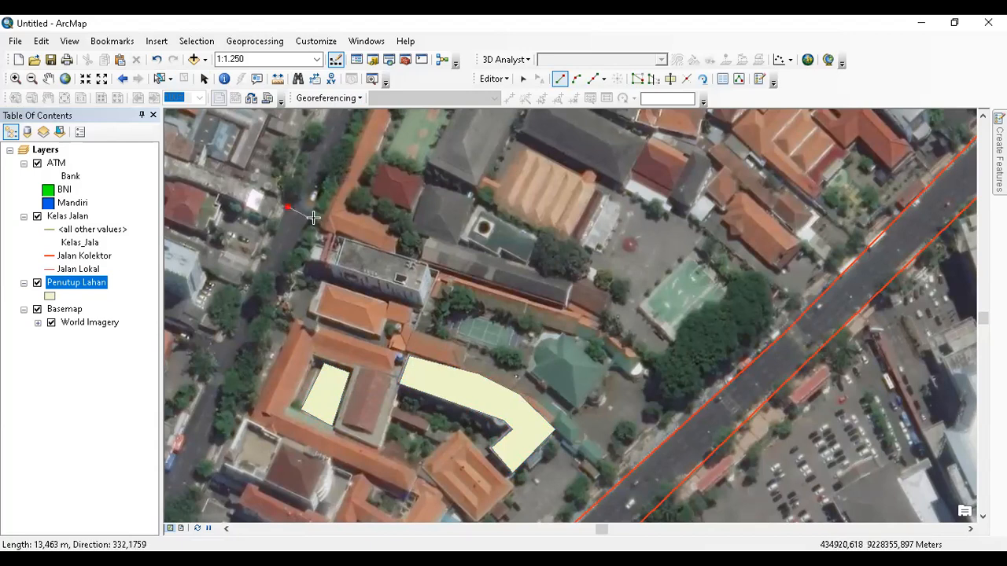
left_click(314, 215)
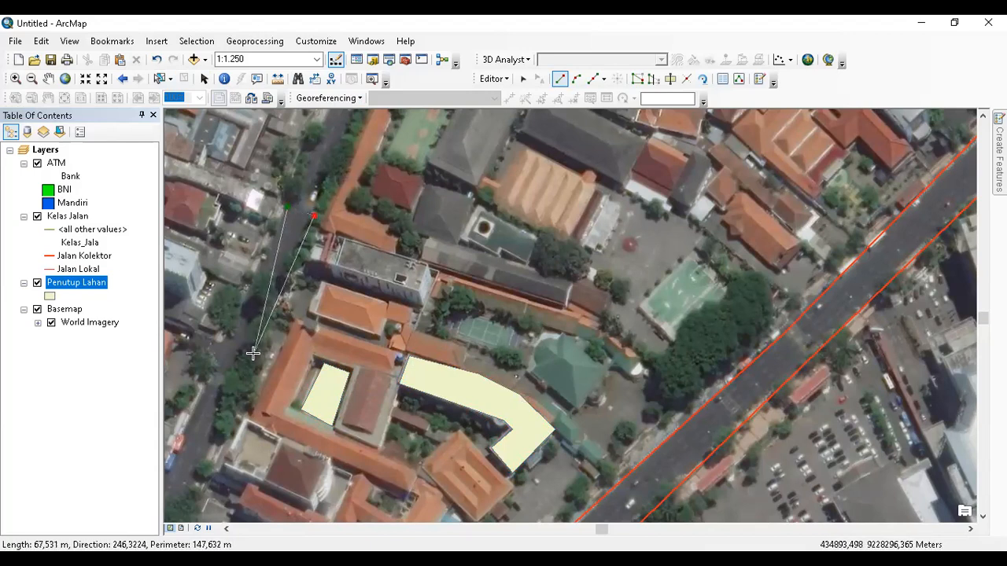
left_click(253, 353)
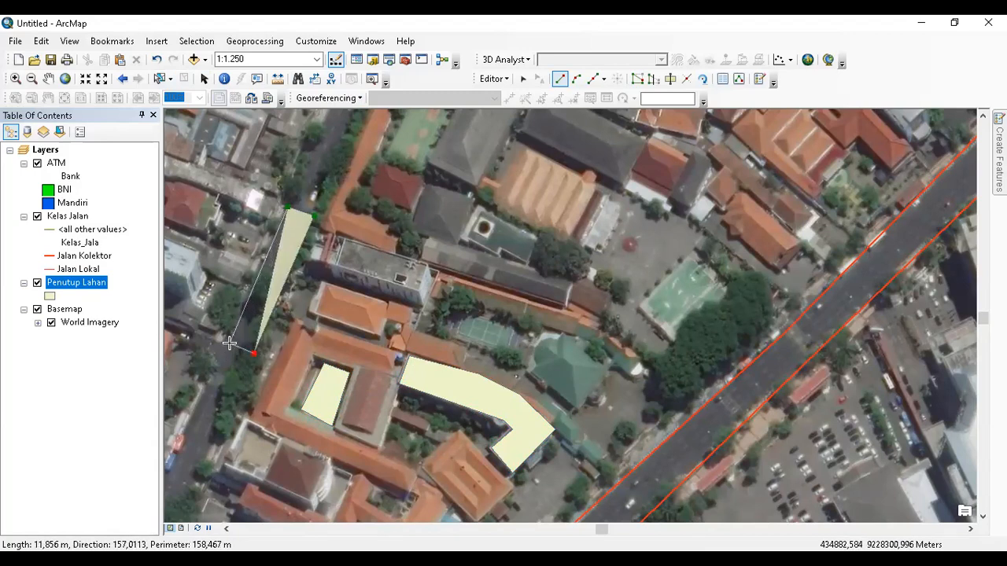
double_click(229, 343)
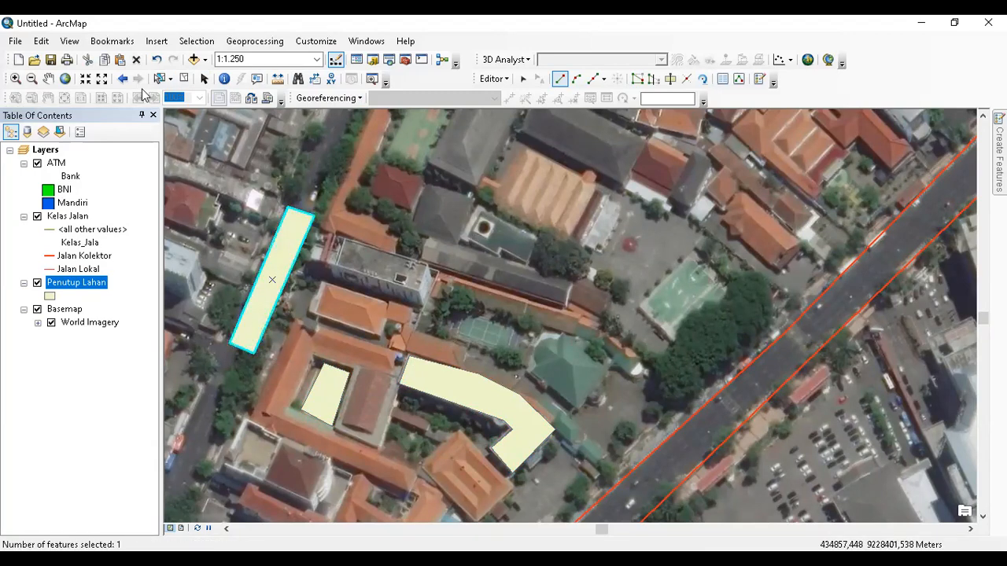
left_click(184, 79)
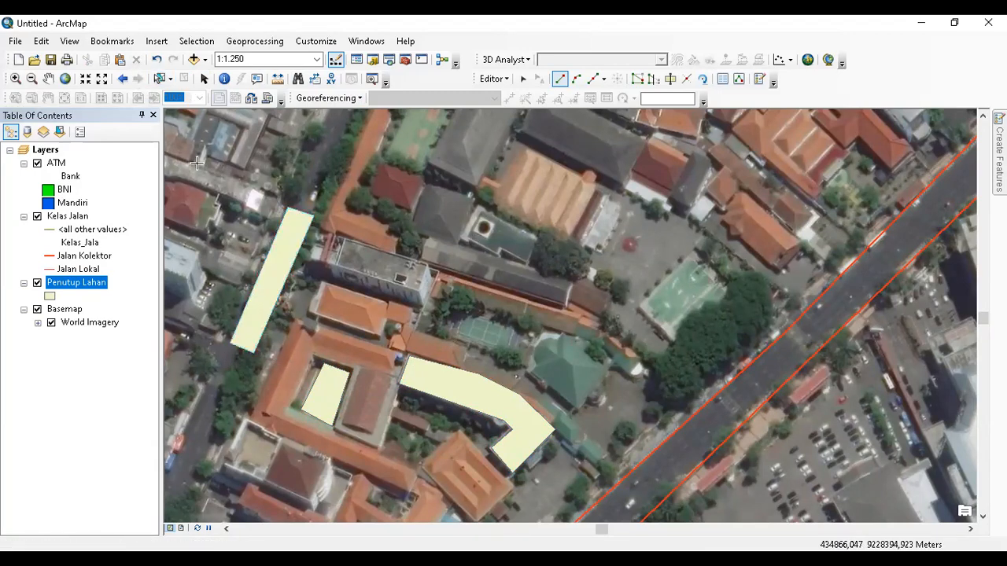
Open the Penutup Lahan attribute table and stop editing, saving the digitized polygons
right_click(122, 274)
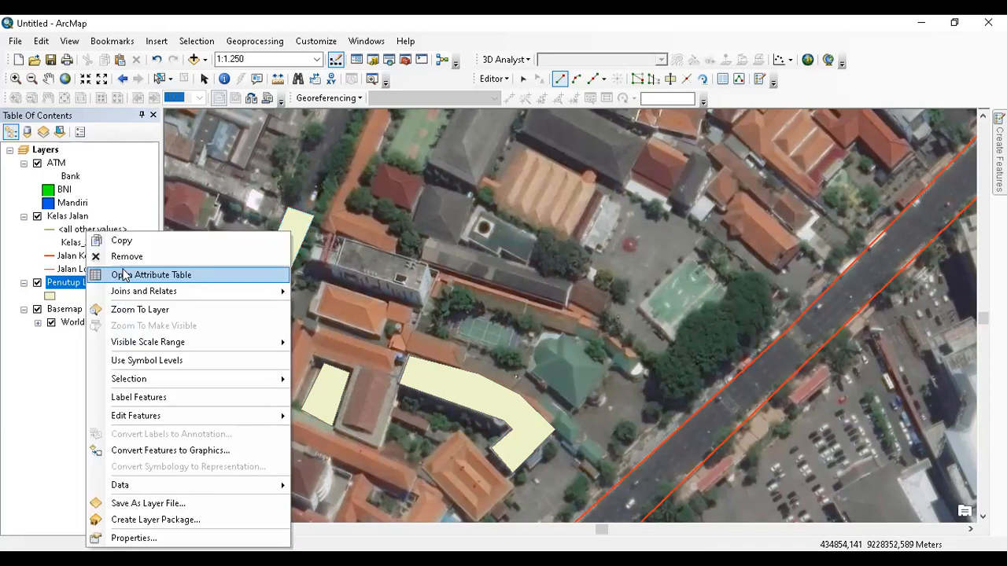
left_click(124, 275)
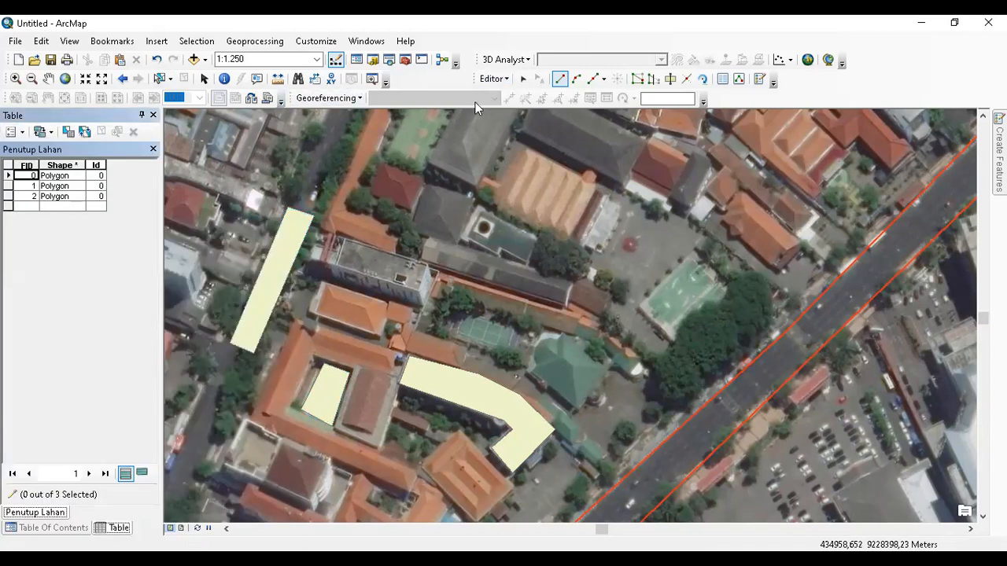
left_click(494, 79)
left_click(507, 109)
key("Return")
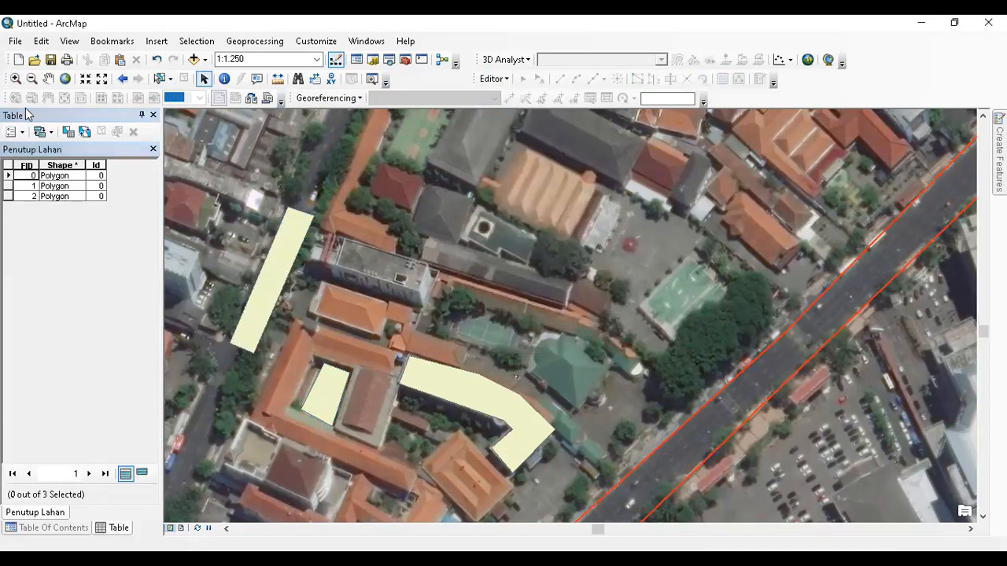
Add a Text field named Penutup Lahan to the attribute table and bring the new column into view
left_click(16, 131)
left_click(79, 233)
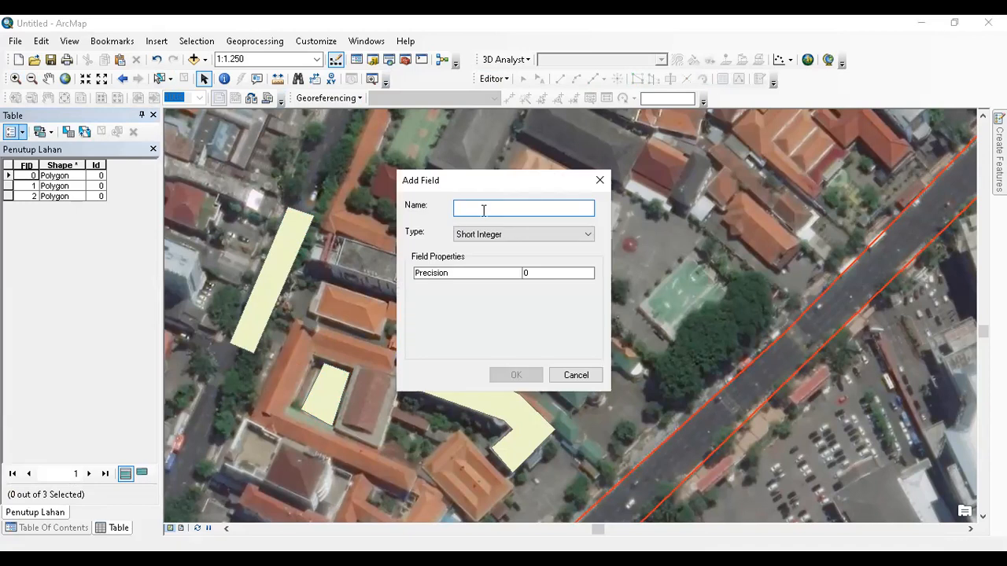
type("P")
key("BackSpace")
type("Penutup Lahan")
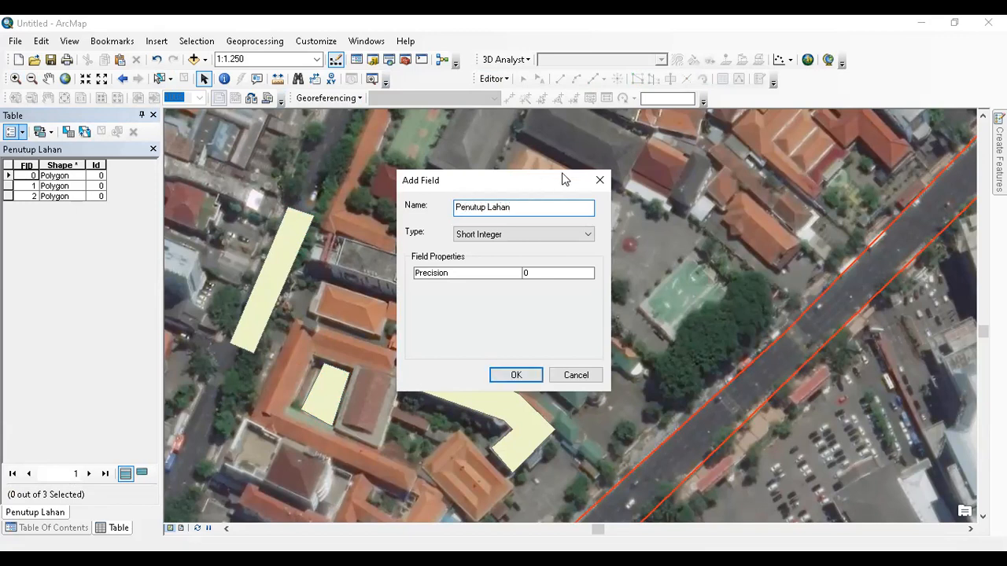
left_click(512, 231)
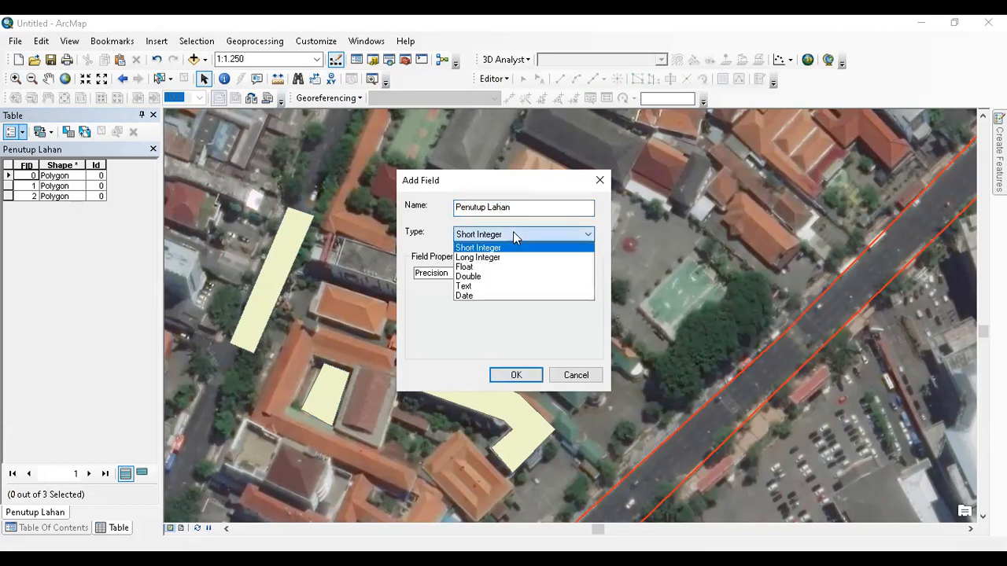
left_click(500, 289)
left_click(545, 273)
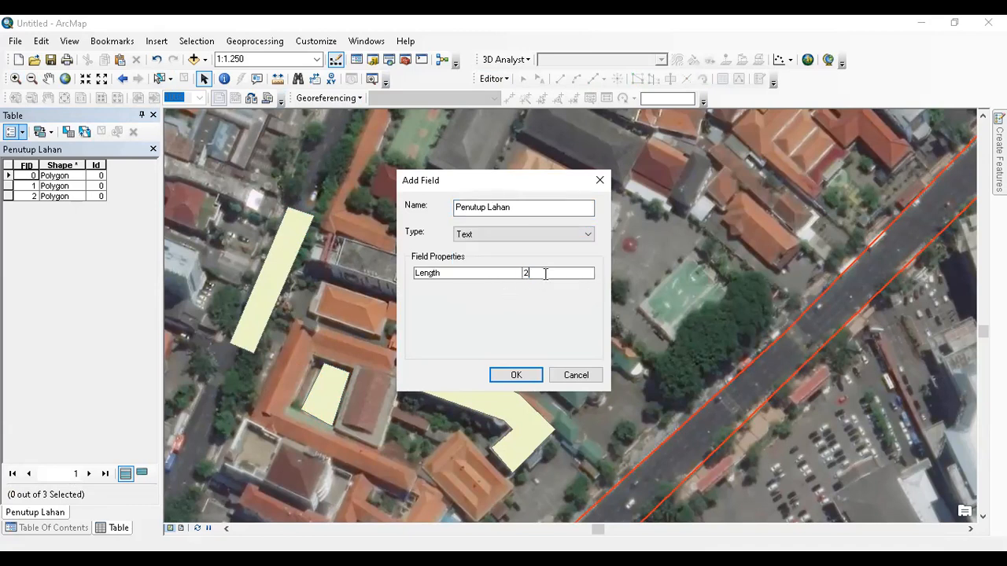
left_click(523, 376)
key("Return")
left_click_drag(58, 460, 99, 460)
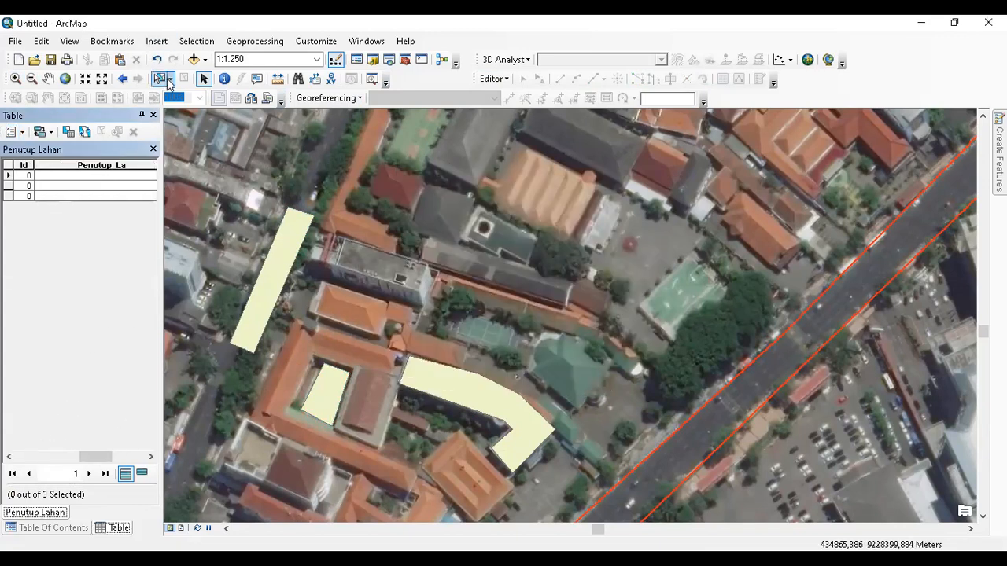
Start editing the Penutup Lahan layer and enter Lapangan as the Penutup_La value of the courtyard polygon
left_click(169, 80)
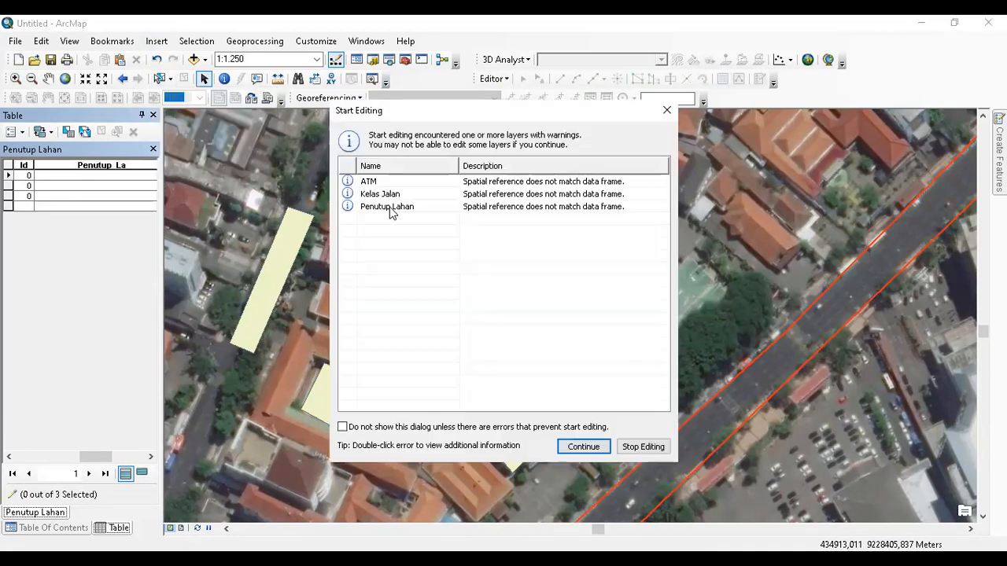
left_click(389, 207)
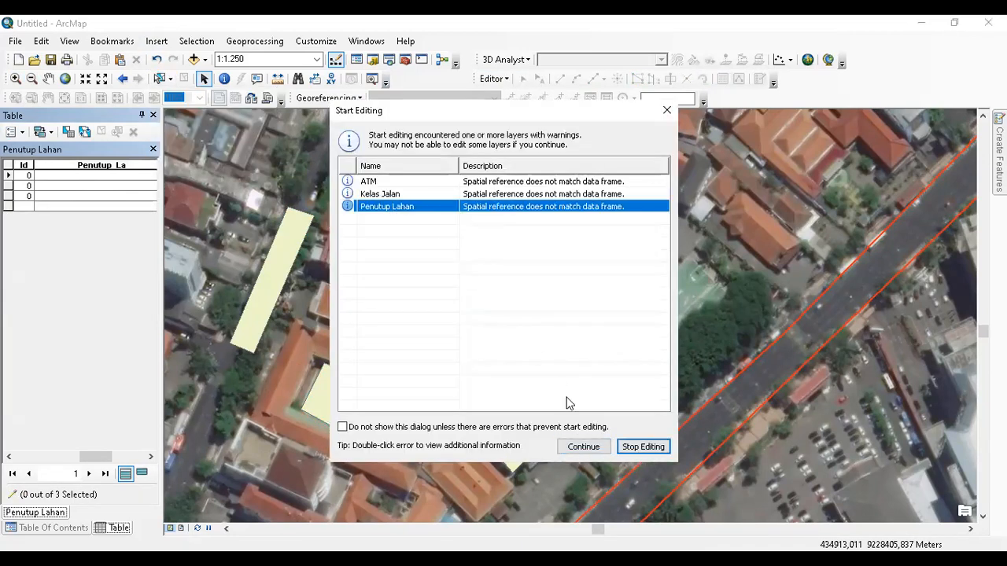
left_click(583, 447)
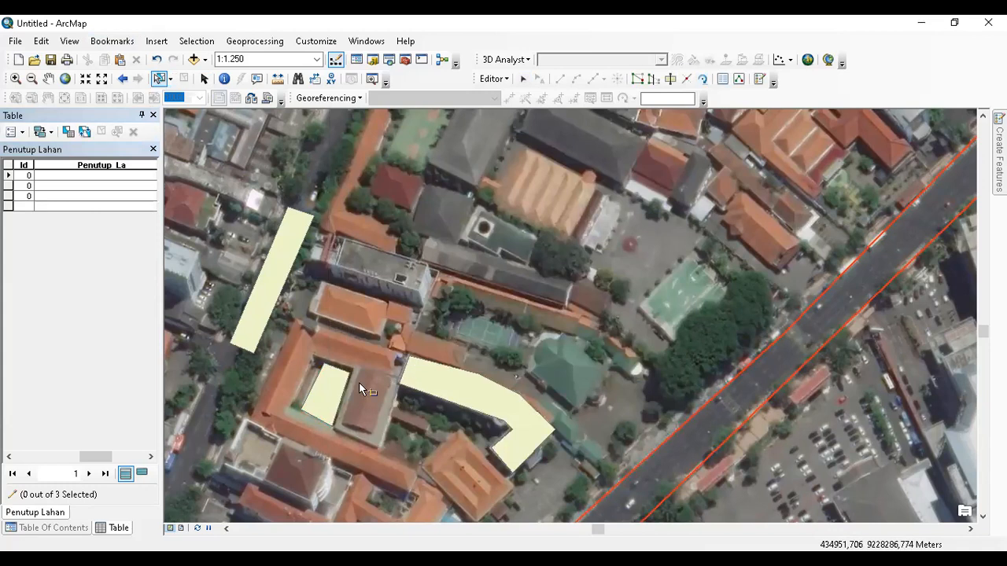
left_click(331, 393)
left_click(109, 177)
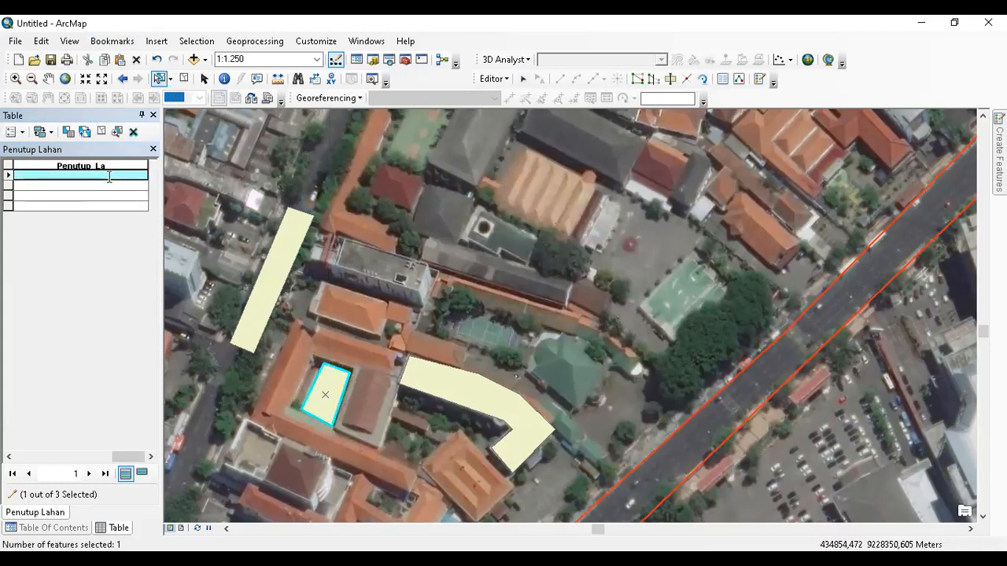
type("Lapangan")
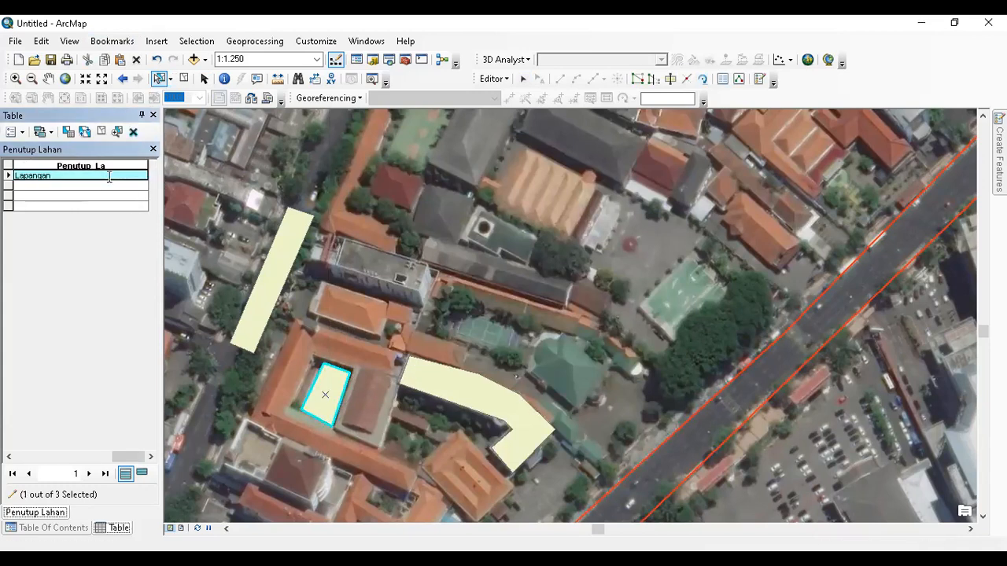
Select the bent building polygon east of the courtyard and set its Penutup_La value to Bangunan
left_click(435, 371)
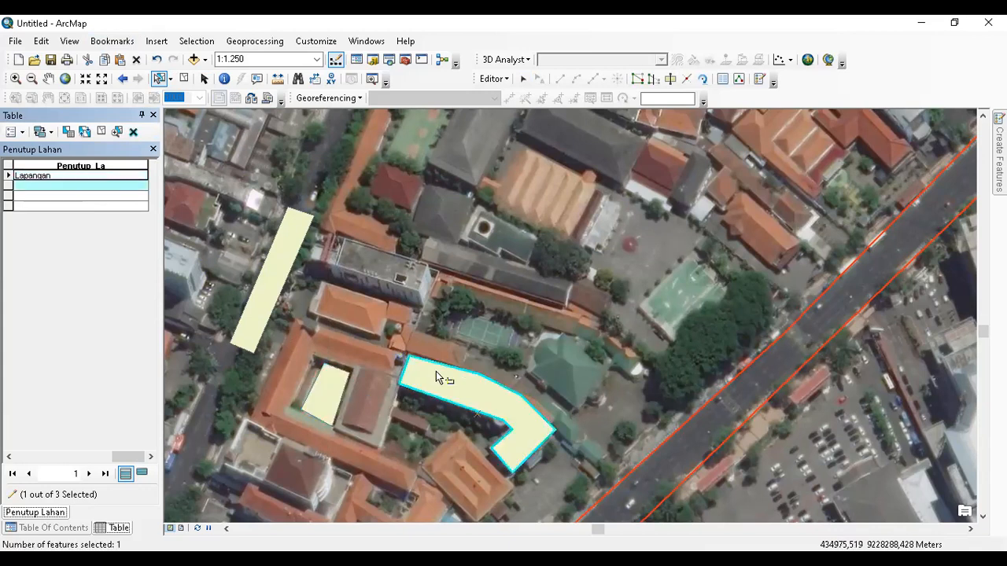
left_click(113, 190)
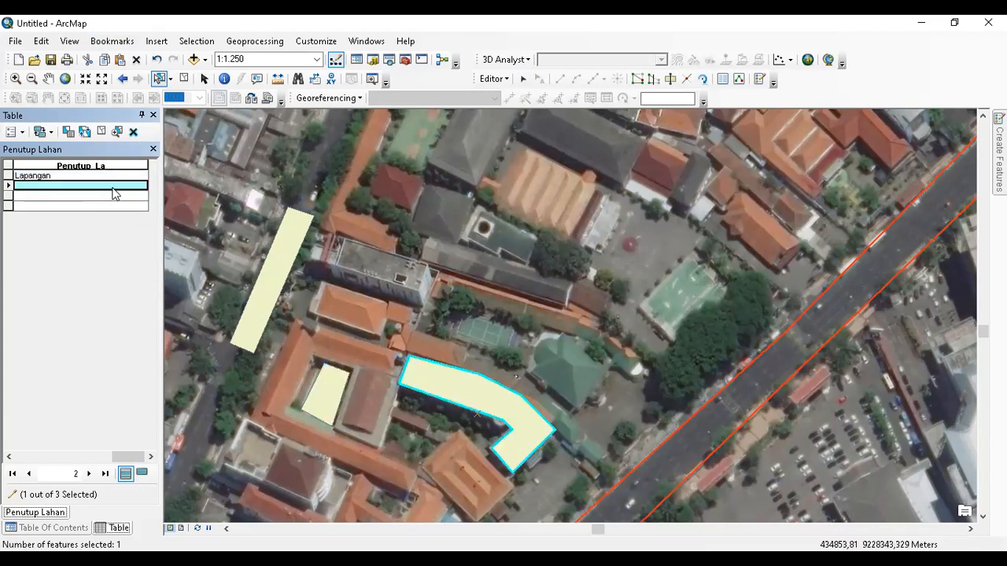
type("Bangu")
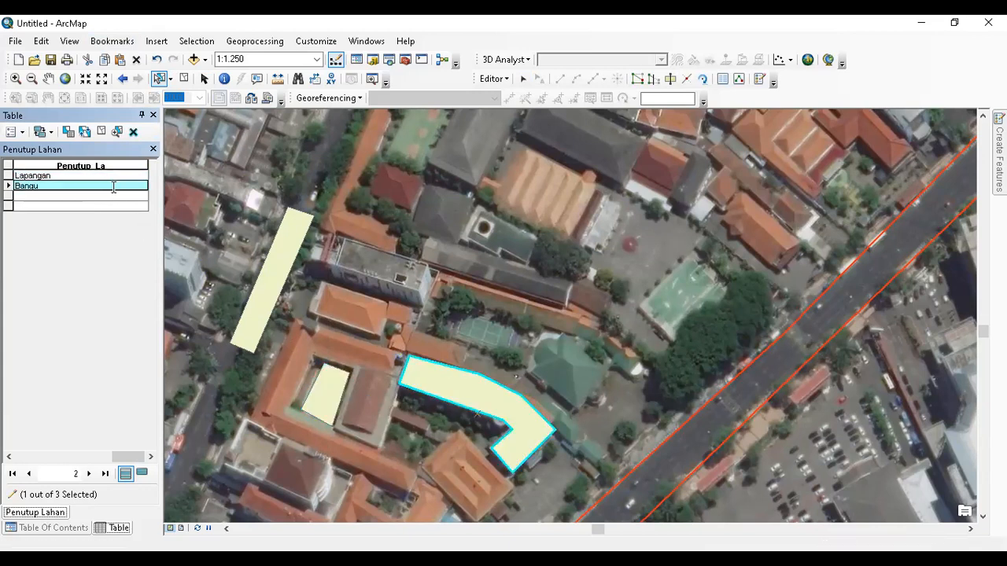
type("nan")
Set the Penutup_La value of the northwest road polygon to Jalan Aspal, then clear the selection and save the edits
left_click(280, 259)
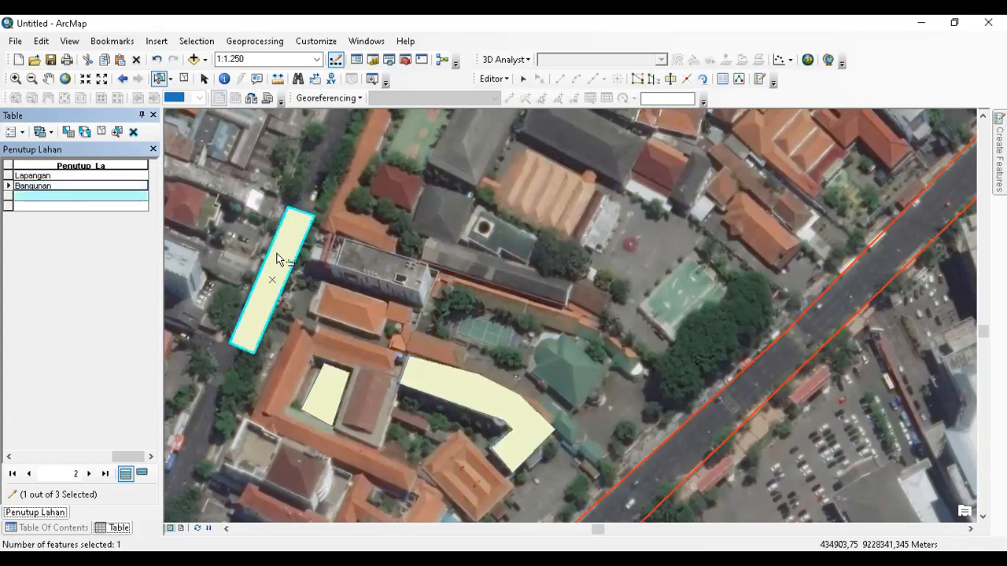
left_click(105, 196)
type("Jalan Aspal")
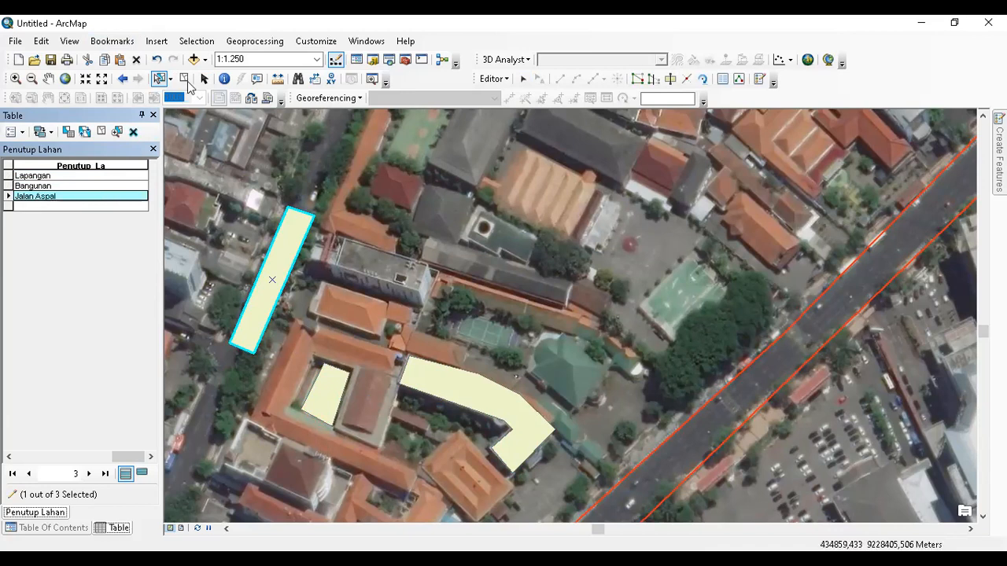
left_click(185, 78)
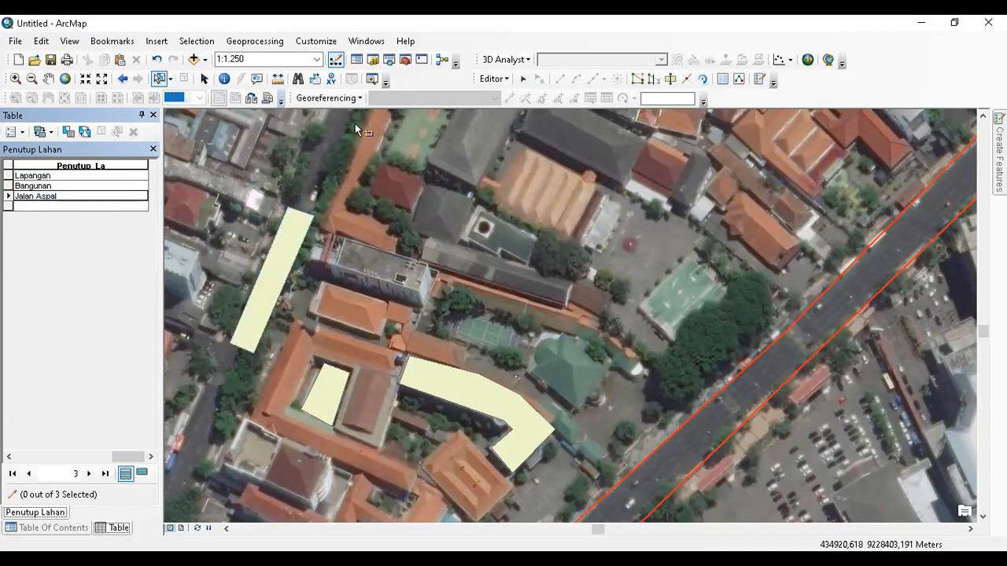
left_click(484, 80)
left_click(540, 130)
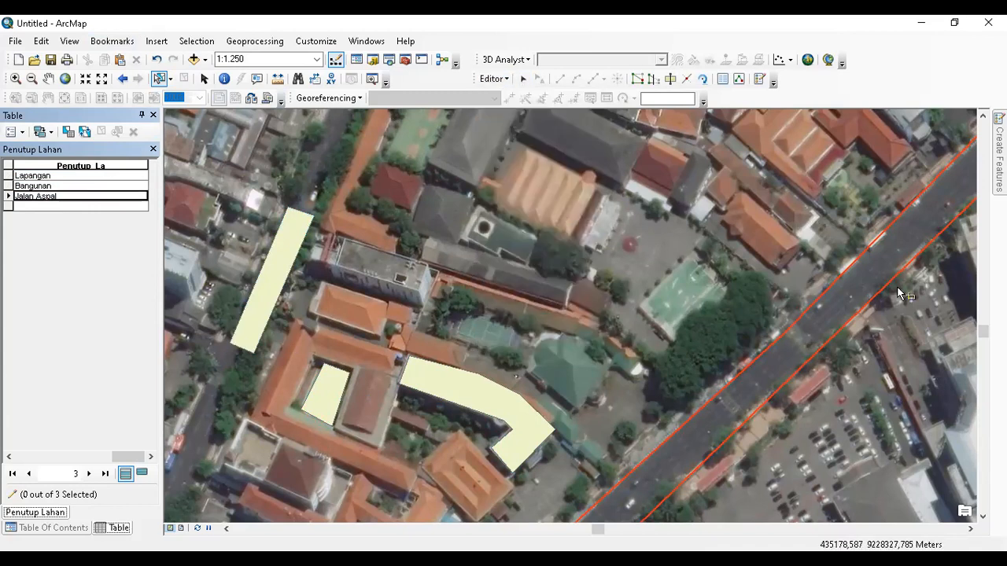
Symbolize the Penutup Lahan layer by unique values of the Penutup_La field and add all its values
left_click(53, 528)
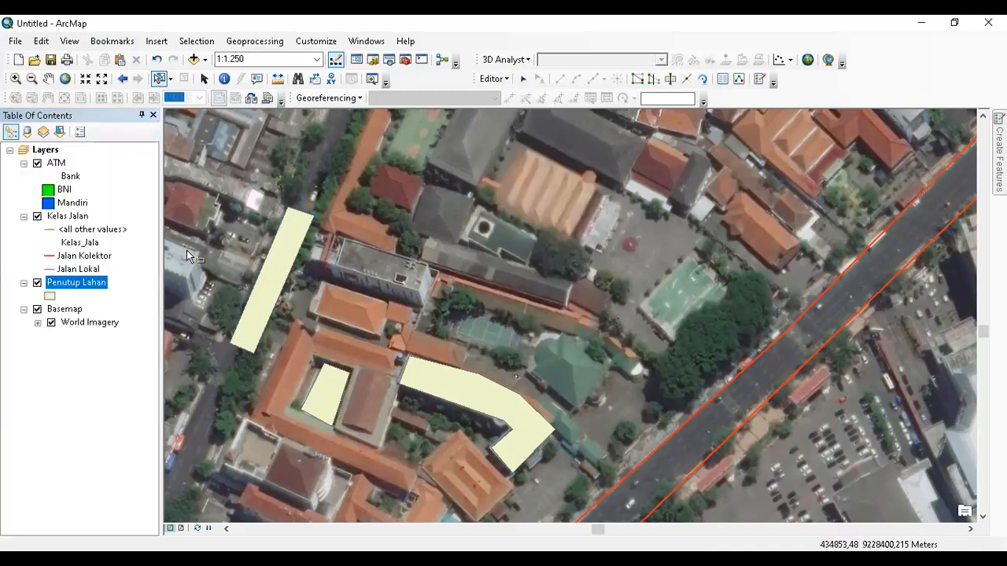
double_click(91, 285)
left_click(298, 191)
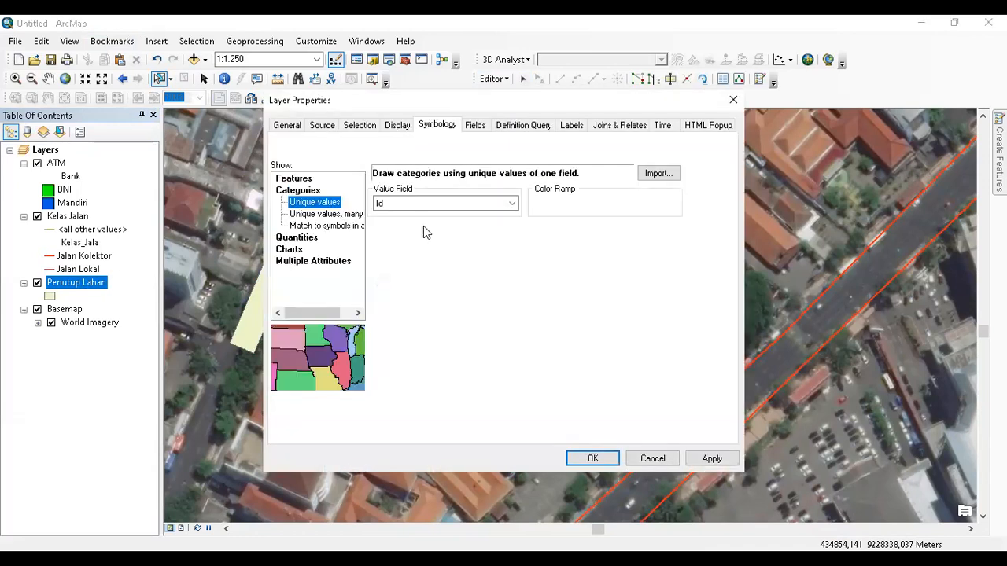
left_click(479, 204)
left_click(446, 227)
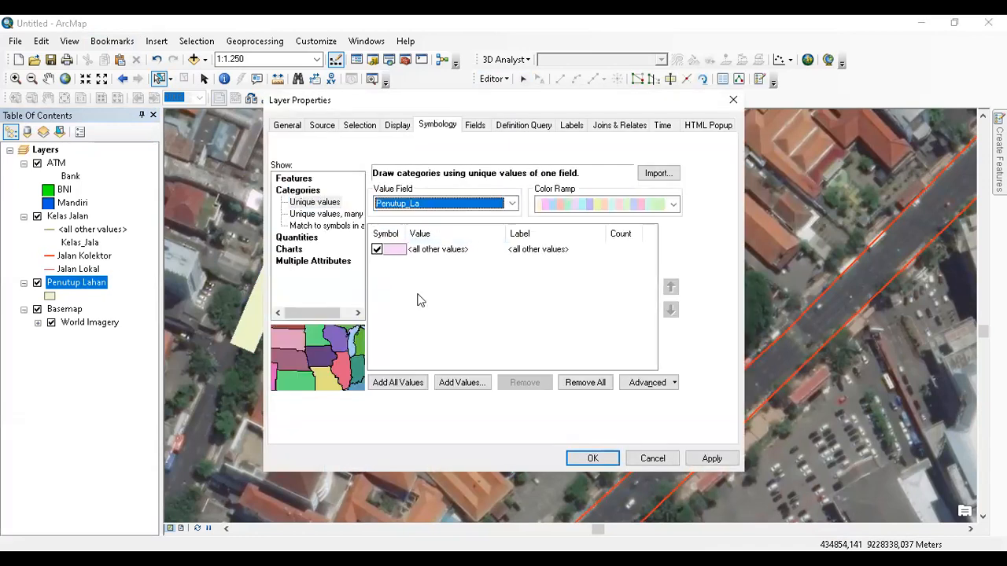
left_click(399, 383)
Change the fill color of the Bangunan class to light orange
double_click(391, 276)
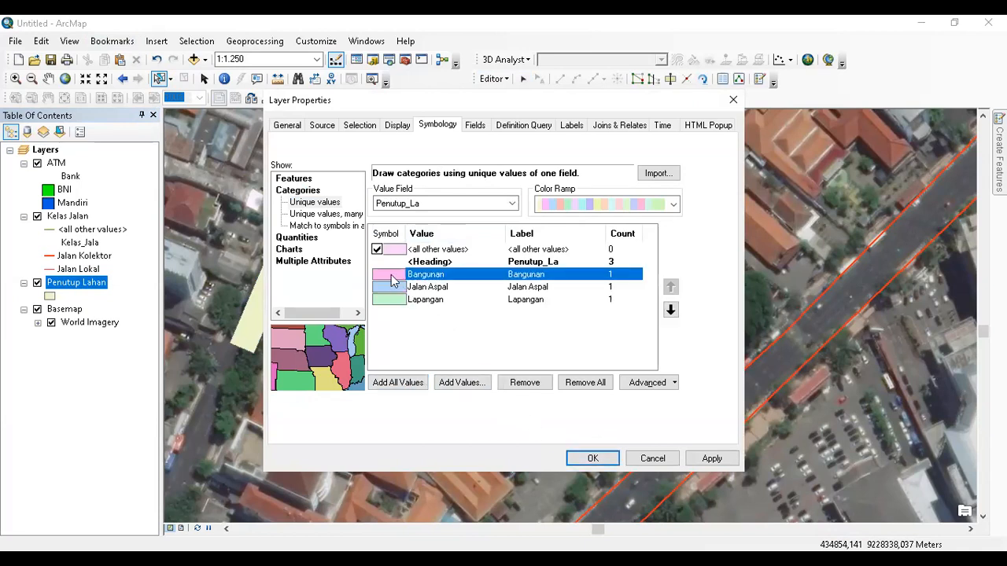
left_click(659, 235)
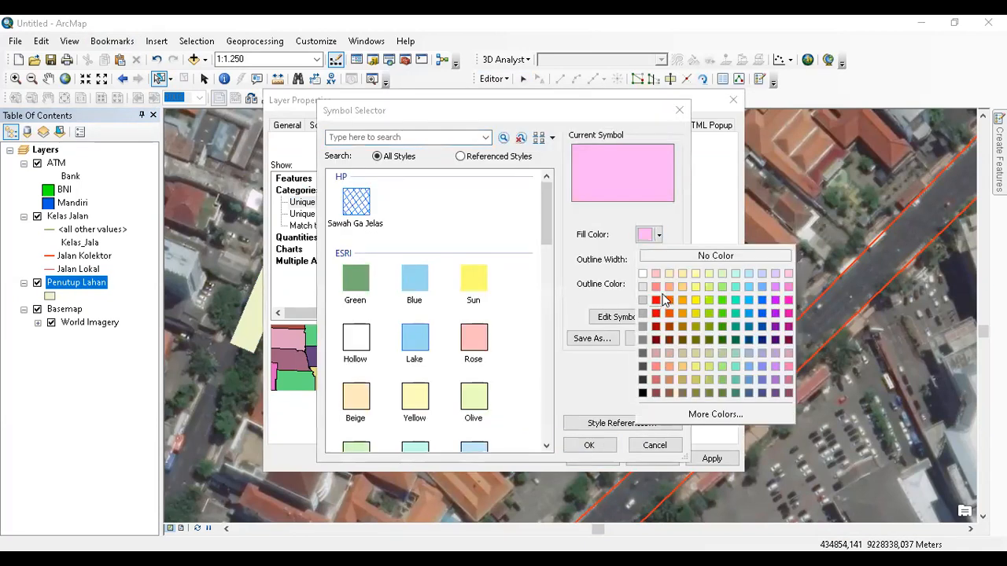
left_click(666, 288)
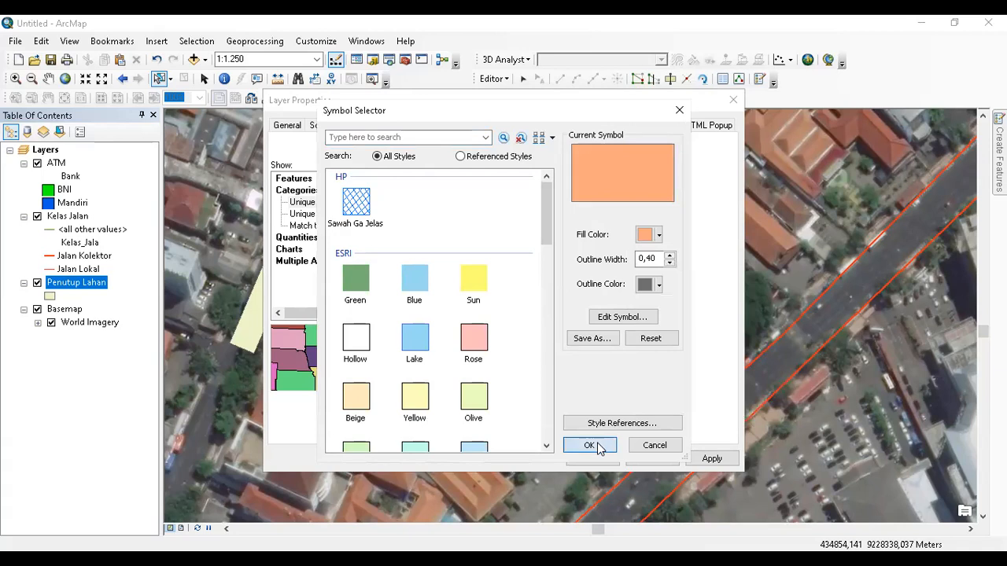
Set the Jalan Aspal class fill to gray, keep the light green Lapangan symbol, and apply the layer symbology
left_click(400, 288)
double_click(400, 291)
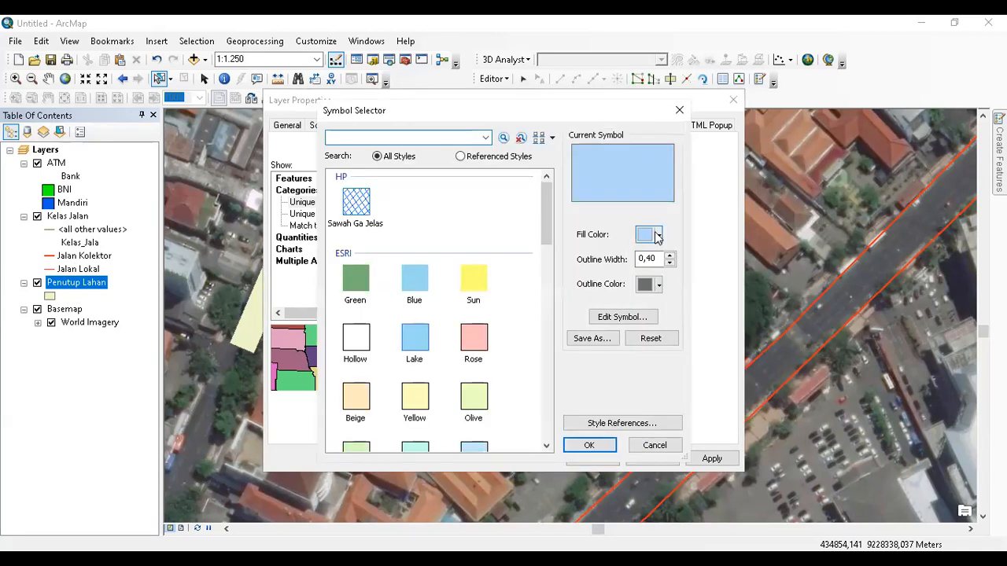
left_click(659, 236)
left_click(641, 314)
left_click(586, 445)
double_click(396, 304)
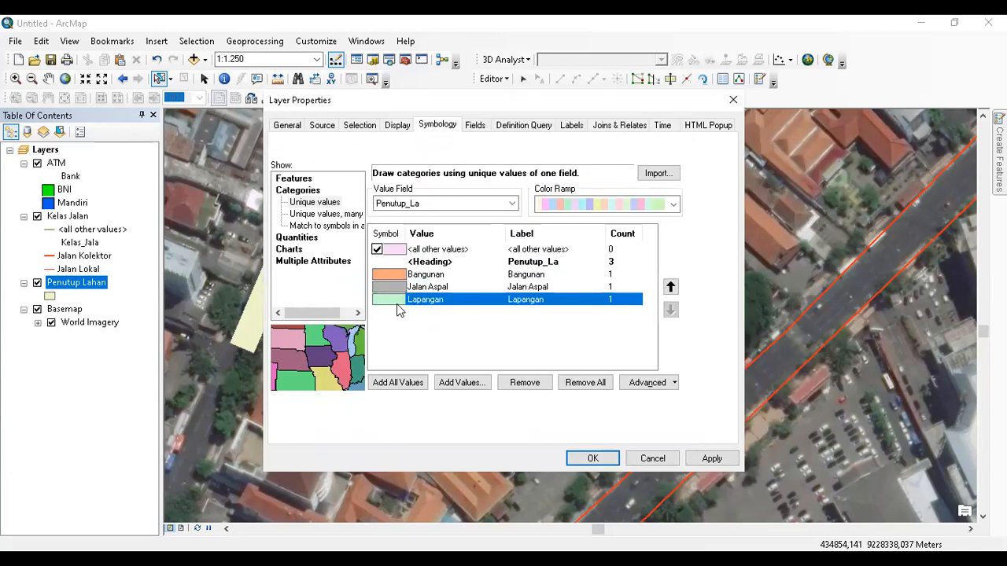
left_click(590, 445)
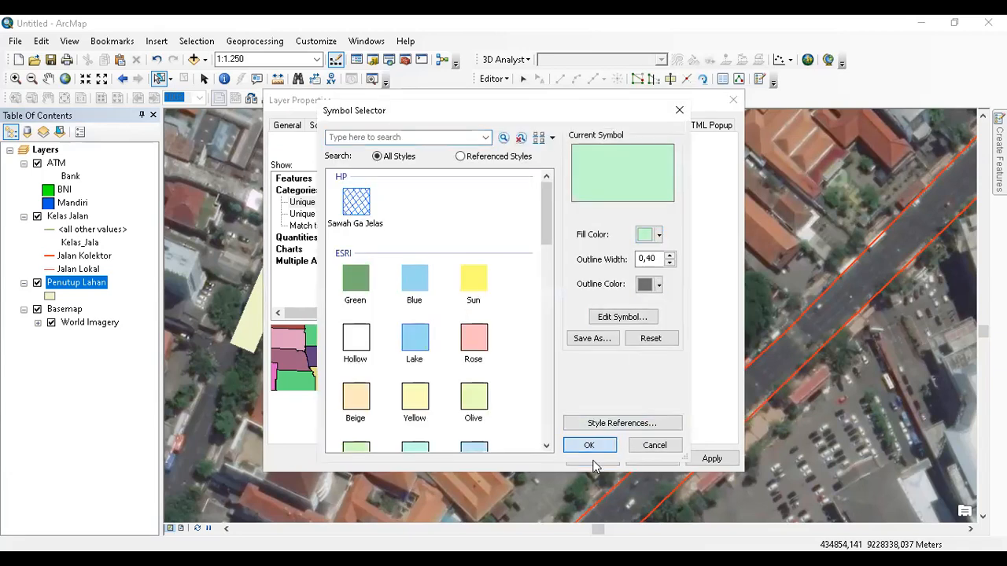
left_click(595, 463)
Delete the generic Penutup Lahan template from the feature templates
left_click(999, 161)
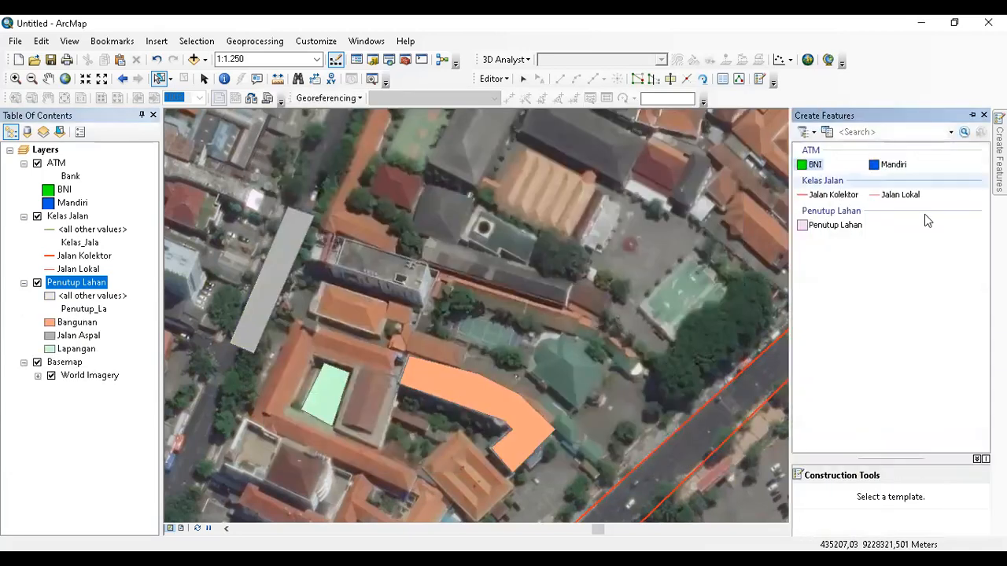
left_click(825, 228)
right_click(824, 228)
left_click(846, 234)
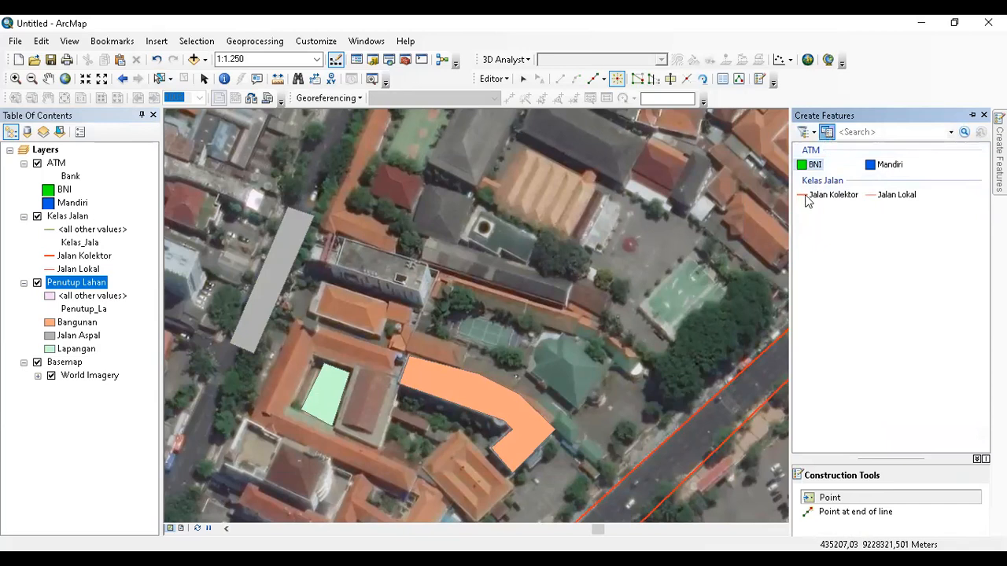
Create new feature templates for the Penutup Lahan layer's Bangunan, Jalan Aspal and Lapangan classes
left_click(330, 219)
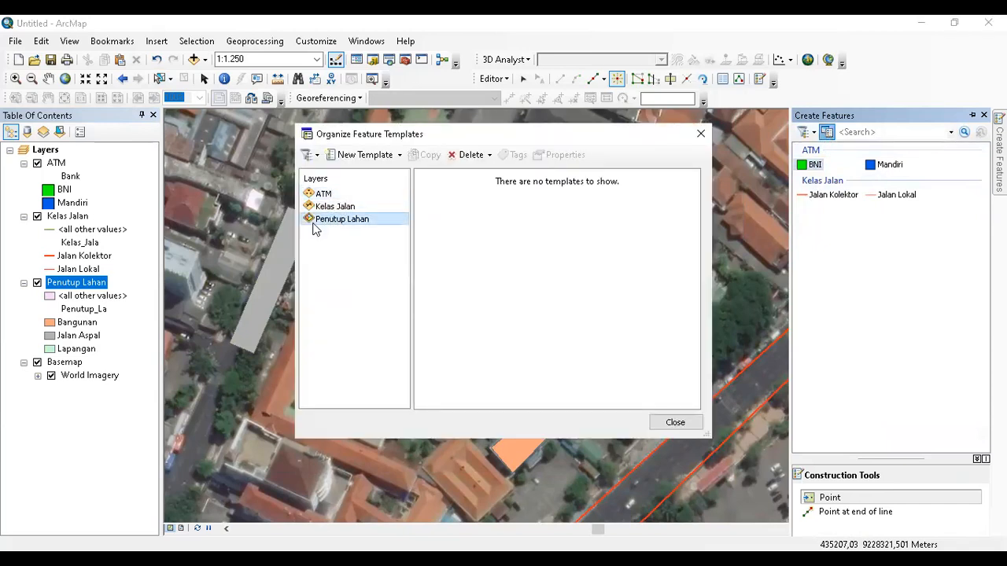
left_click(335, 195)
left_click(338, 207)
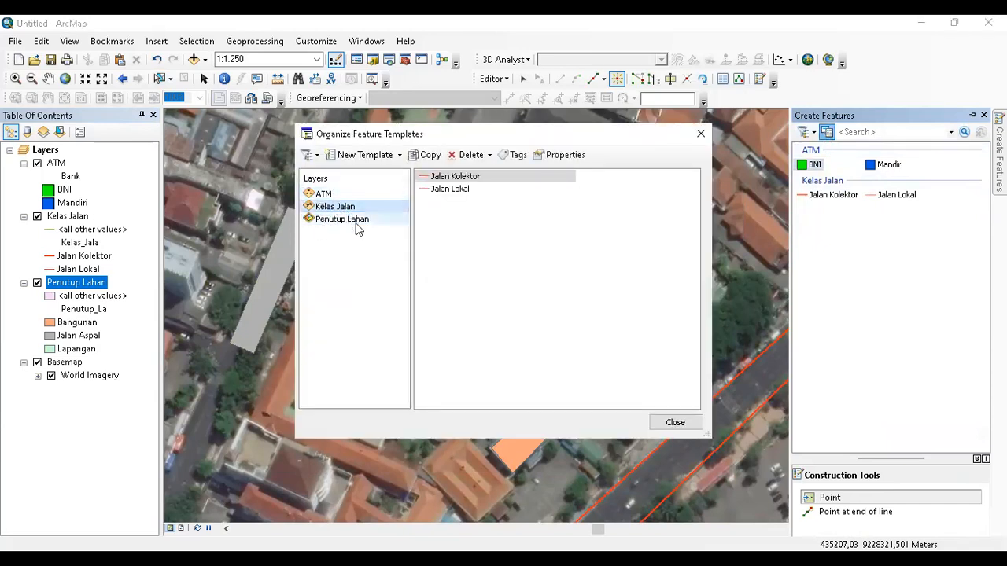
left_click(357, 220)
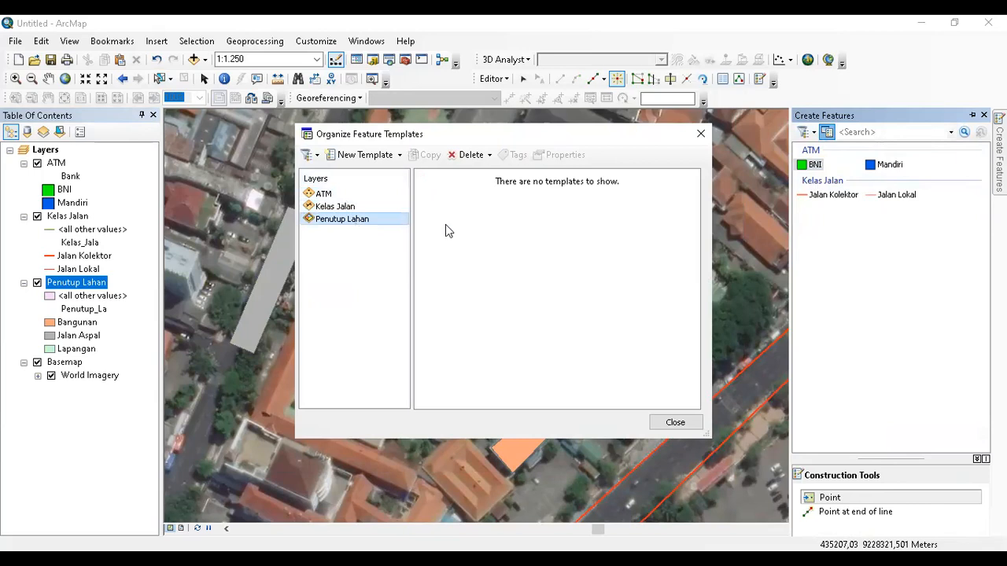
left_click(364, 155)
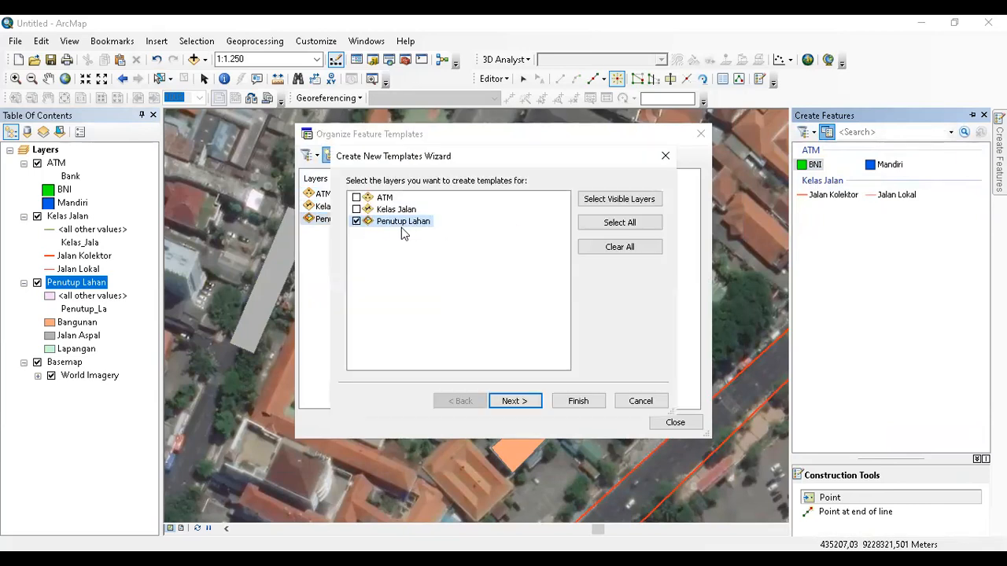
left_click(513, 401)
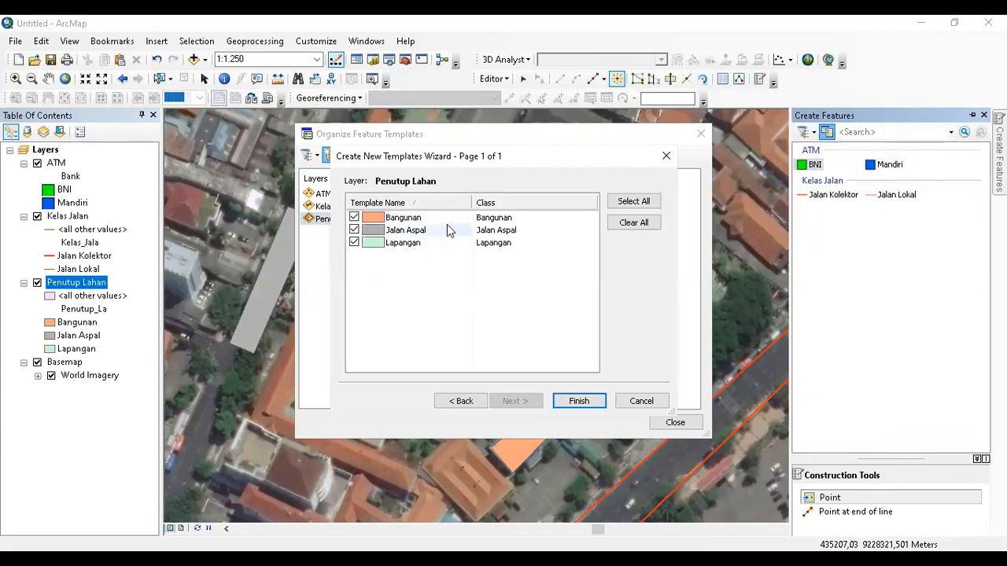
left_click(579, 401)
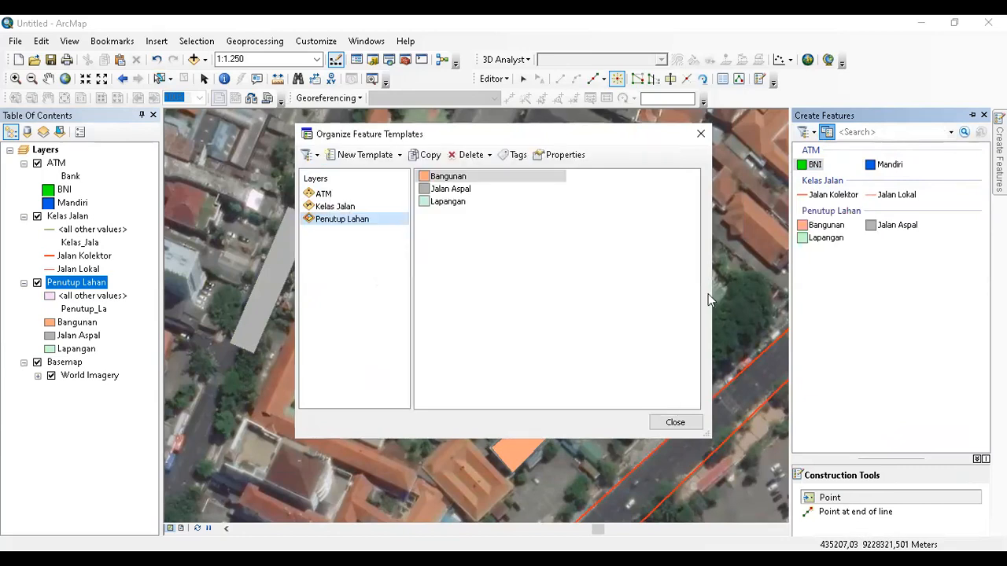
left_click(675, 423)
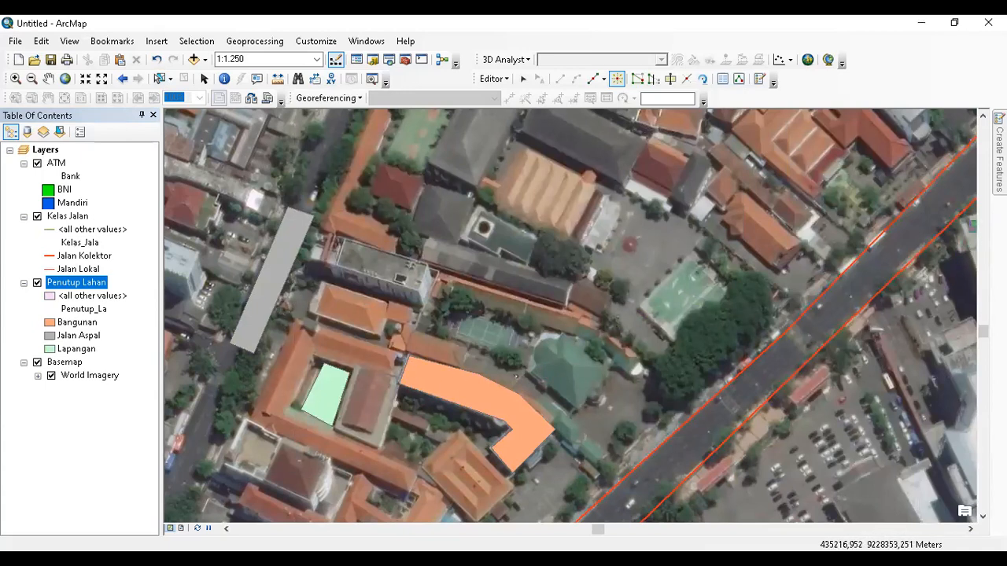
Digitize the L-shaped, red-roofed building along the courtyard's west and south sides as a Bangunan polygon
mouse_move(999, 162)
left_click(825, 225)
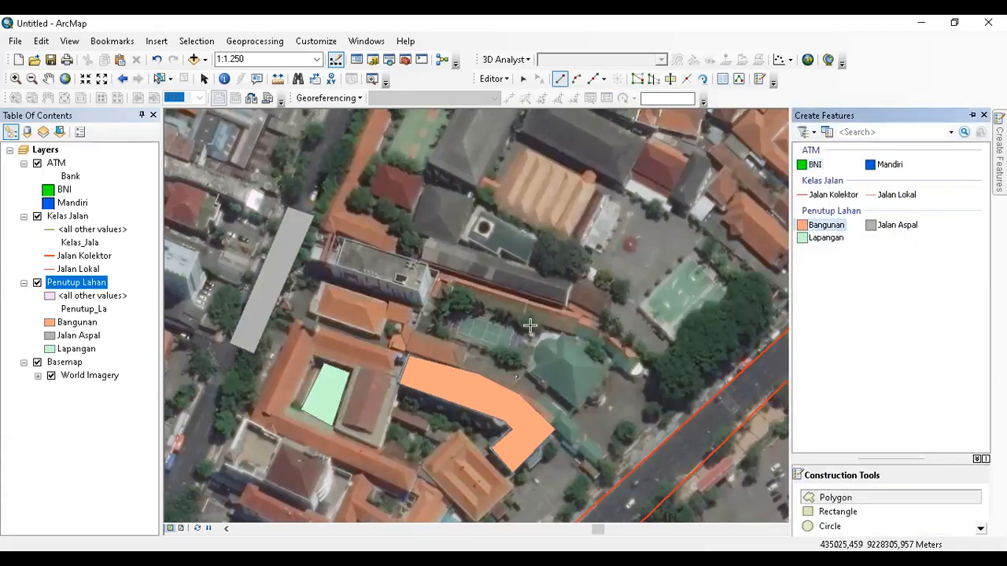
left_click(313, 351)
left_click(288, 409)
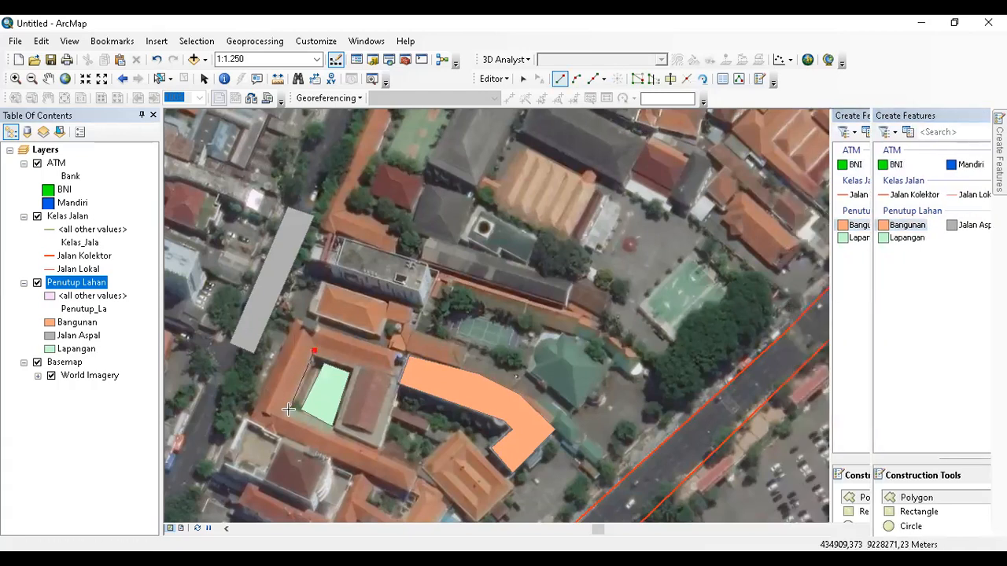
left_click(337, 433)
left_click(418, 471)
left_click(410, 496)
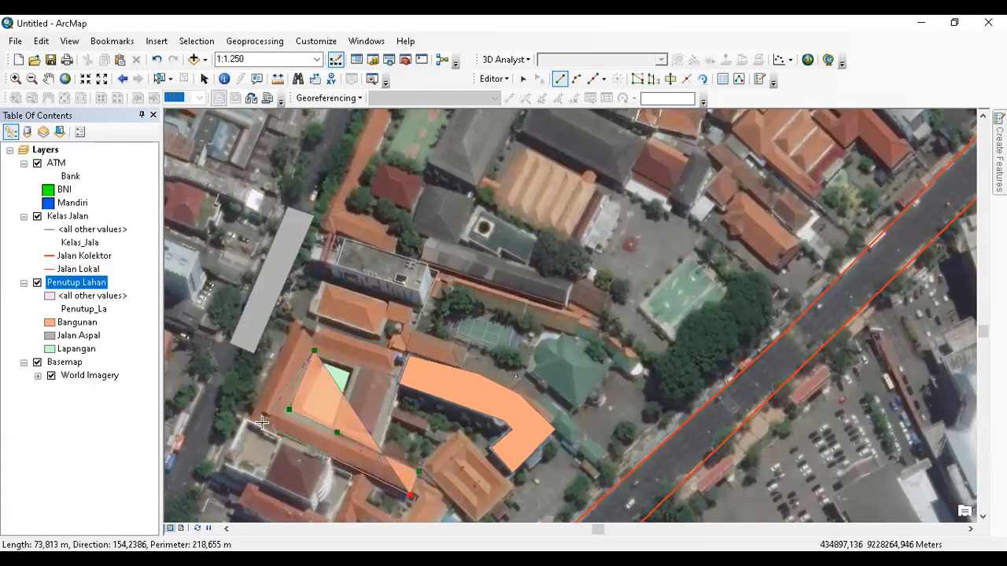
left_click(293, 320)
double_click(306, 322)
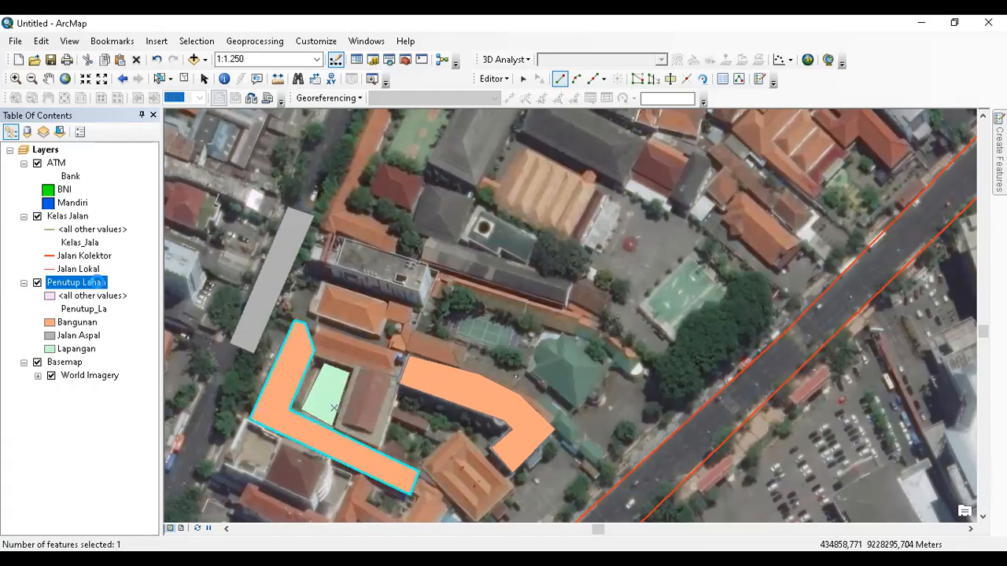
Open the attribute table of the Penutup Lahan layer and close it
right_click(96, 281)
left_click(175, 58)
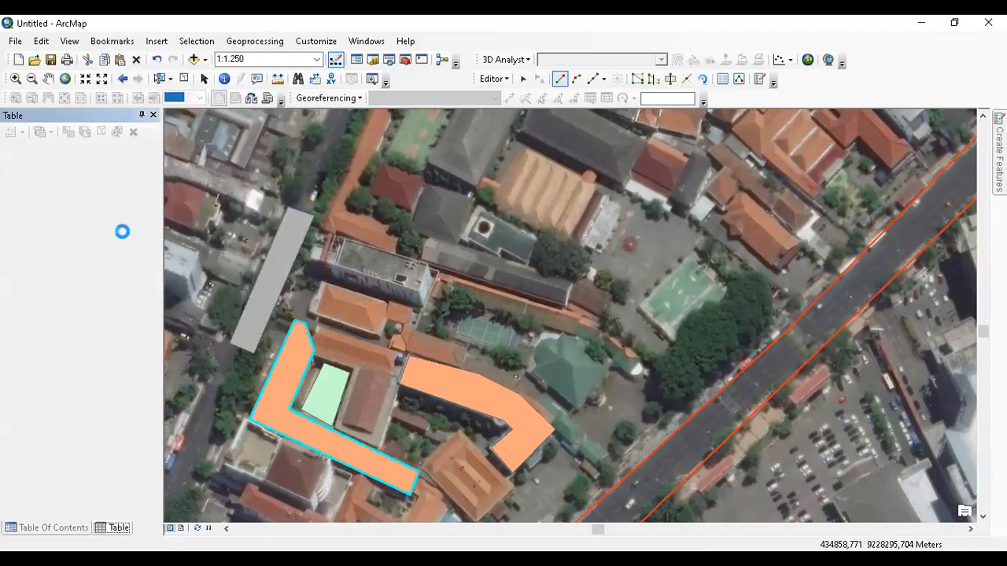
left_click(153, 114)
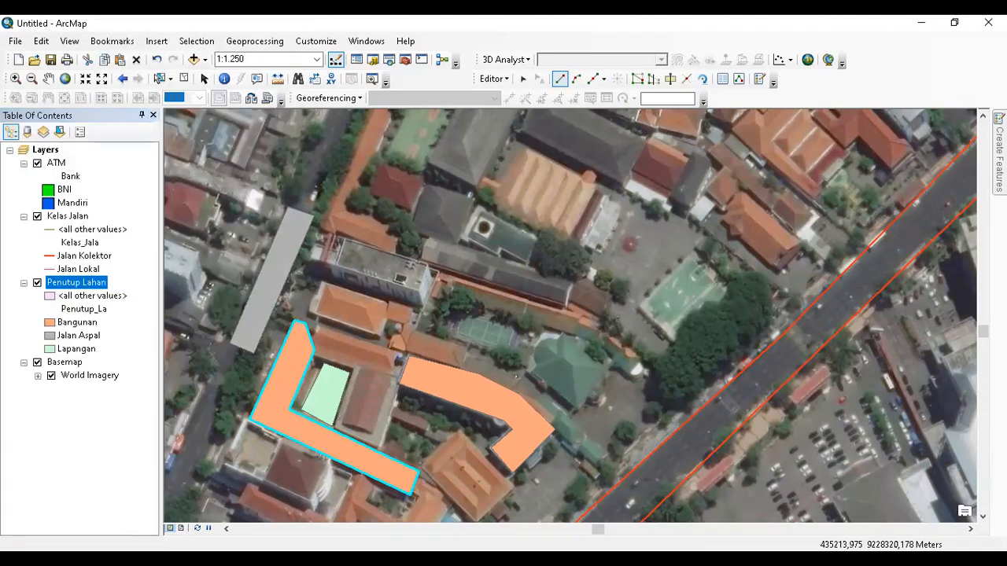
Digitize the small court north of the buildings and the large green court beside the trees near the main road as Lapangan polygons
mouse_move(999, 160)
left_click(828, 239)
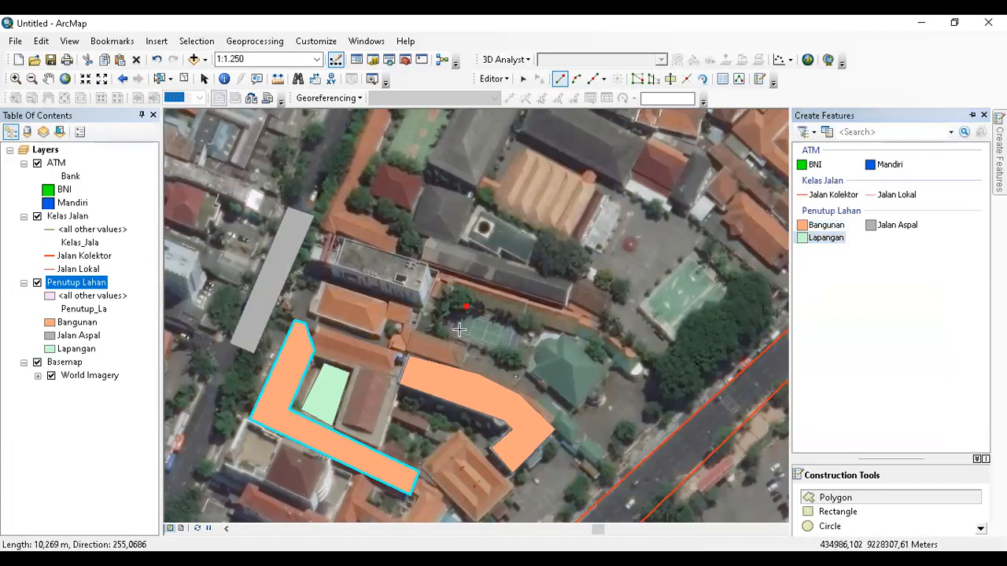
double_click(519, 322)
left_click(690, 258)
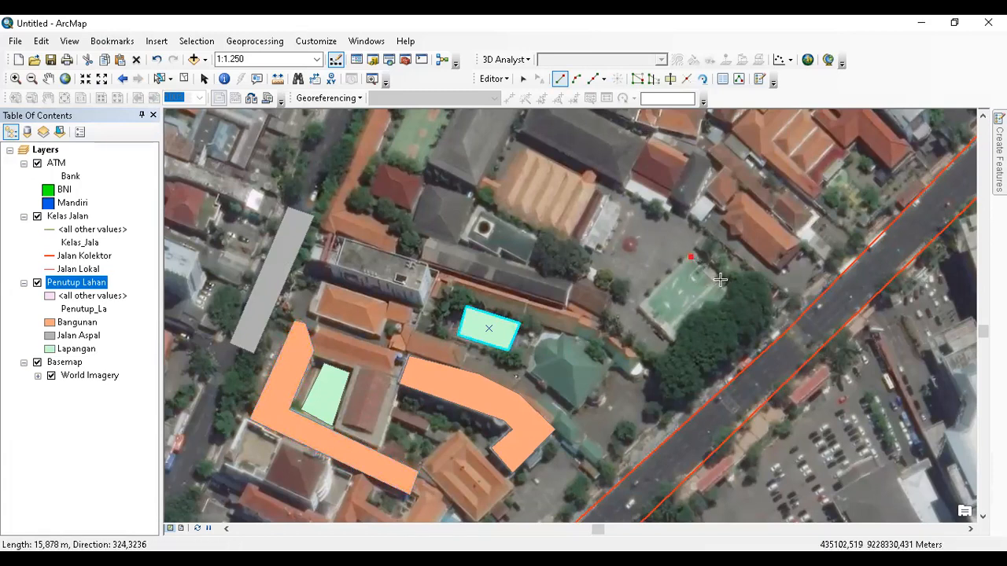
left_click(738, 297)
left_click(679, 346)
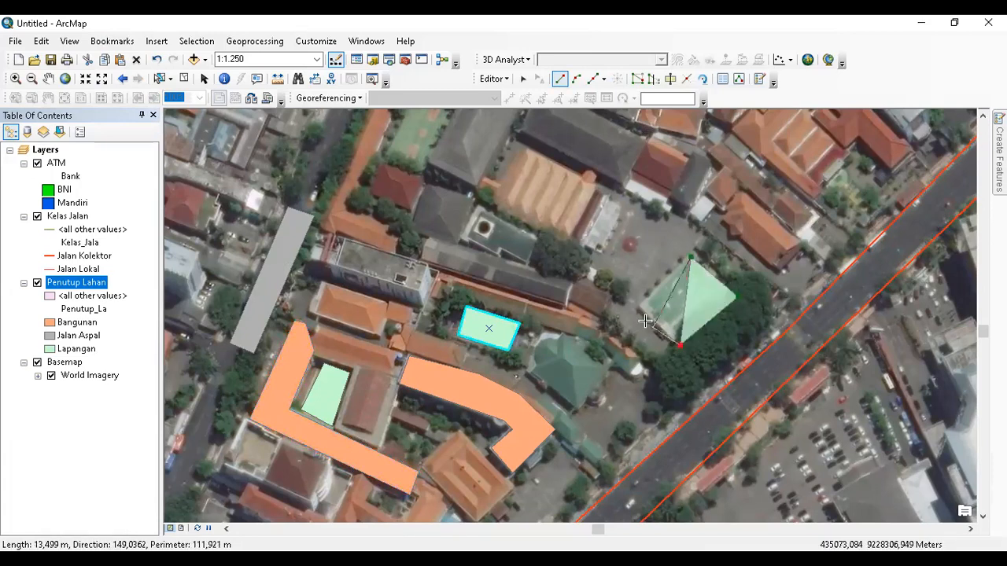
double_click(639, 307)
Clear the feature selection and save the edits
left_click(999, 163)
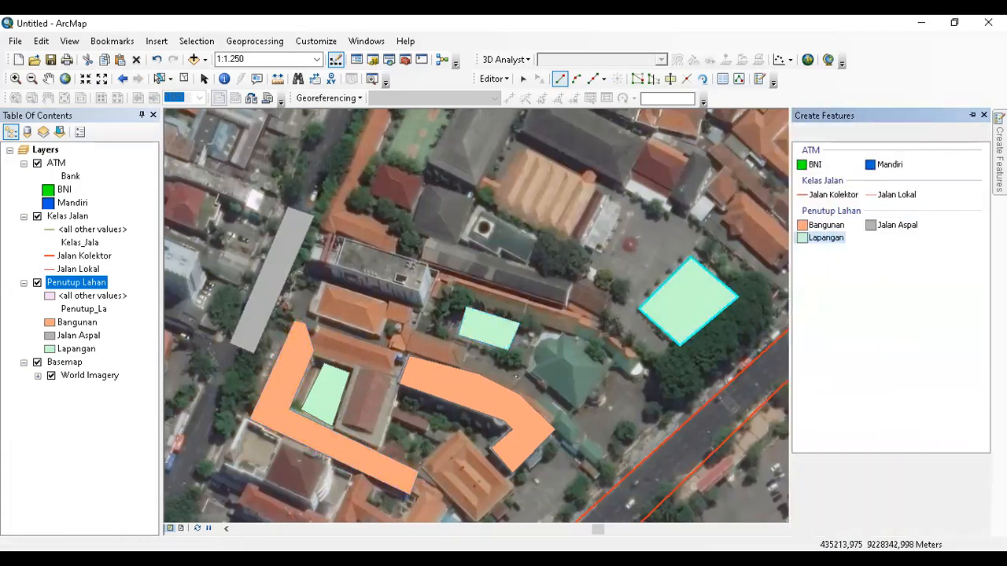
left_click(183, 79)
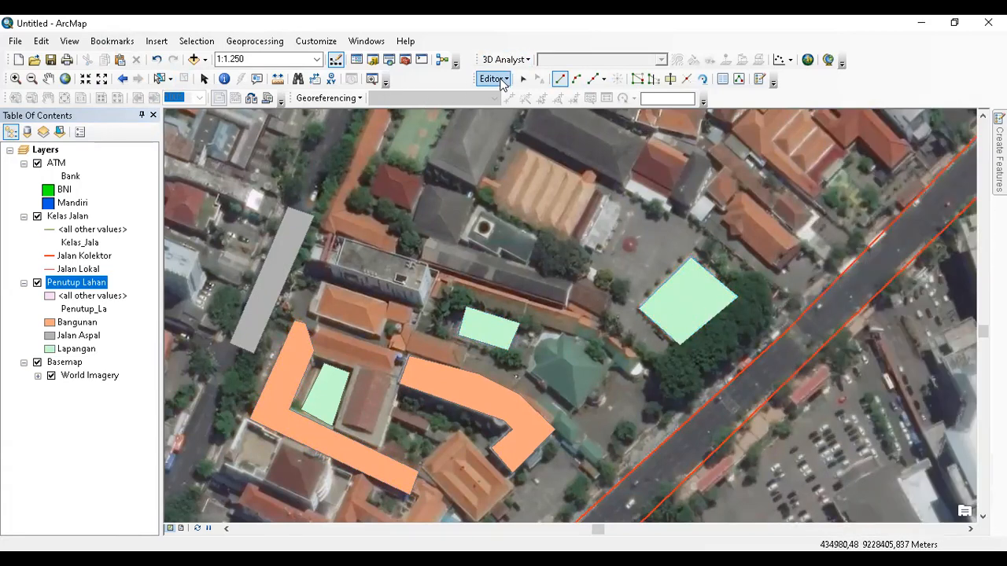
left_click(495, 79)
left_click(517, 128)
left_click(998, 157)
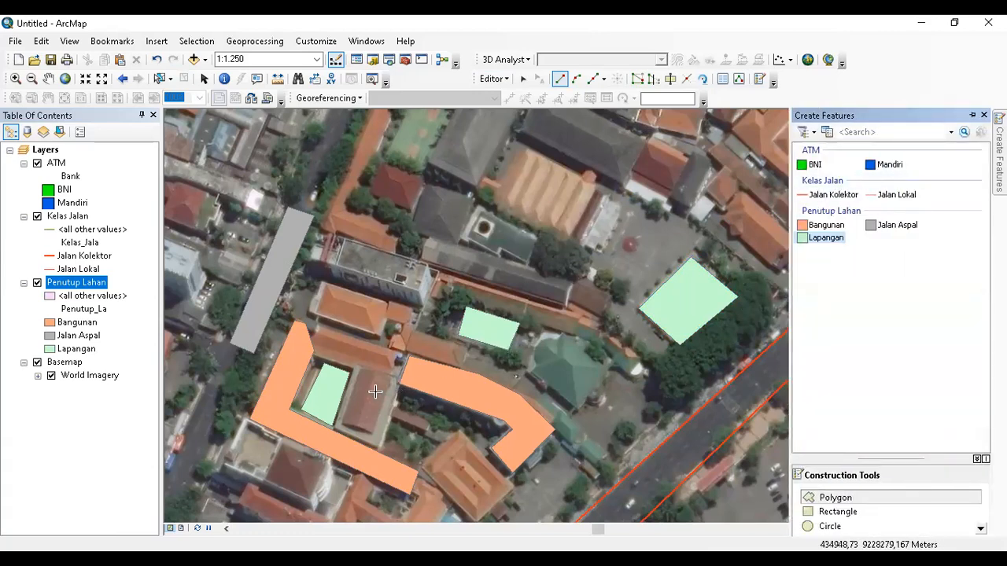
left_click(16, 79)
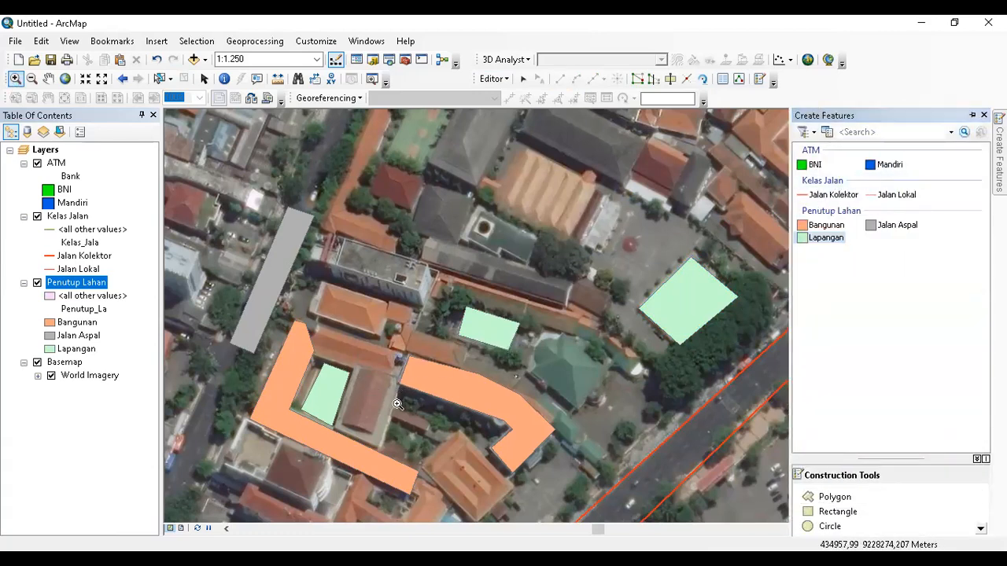
left_click_drag(299, 326, 501, 431)
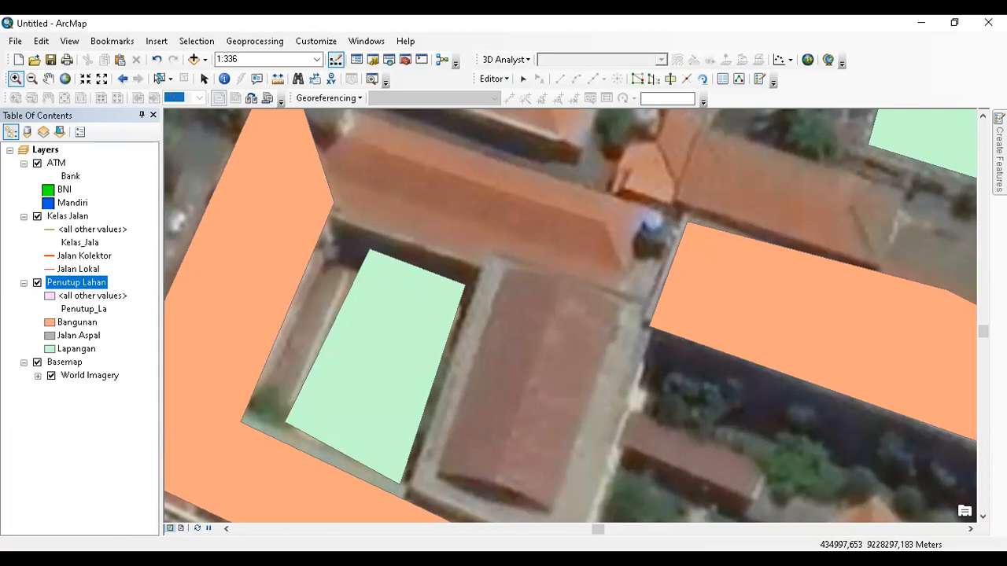
mouse_move(999, 153)
left_click(835, 227)
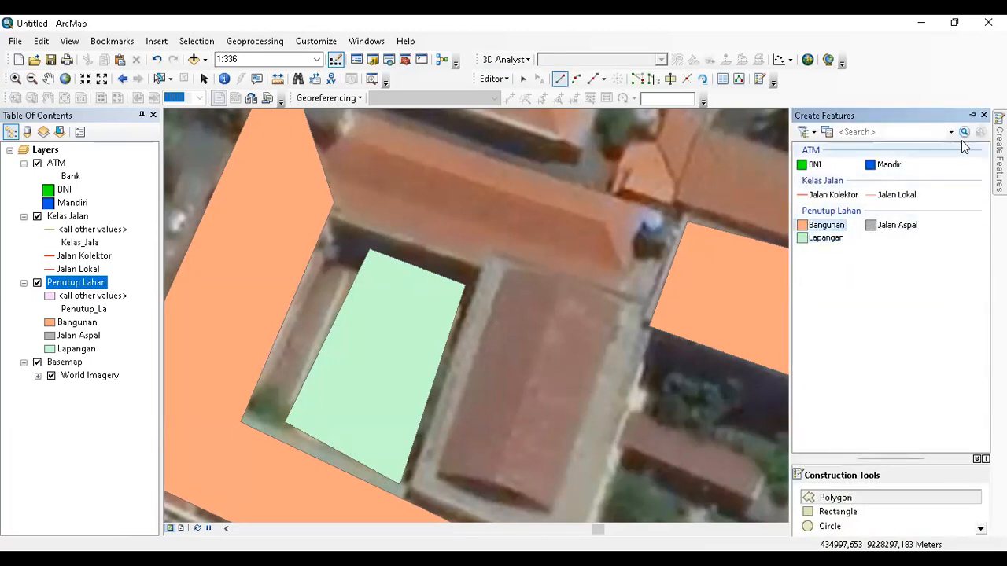
left_click(973, 116)
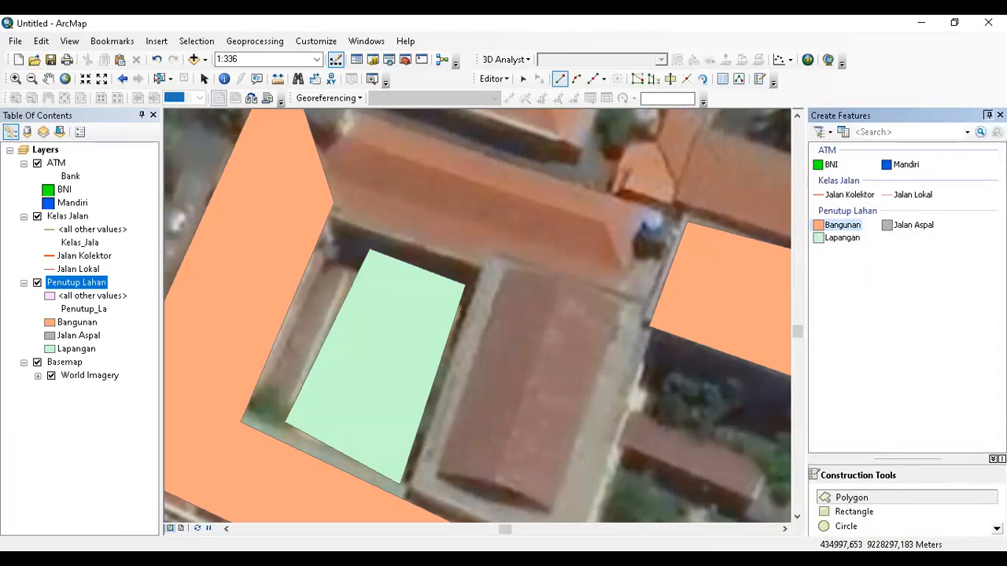
left_click(988, 115)
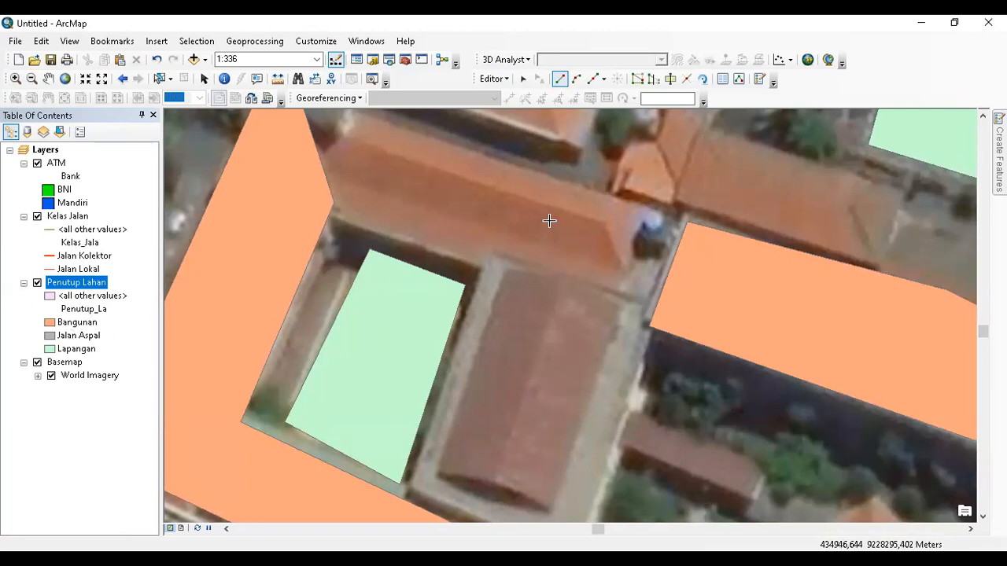
left_click(544, 174)
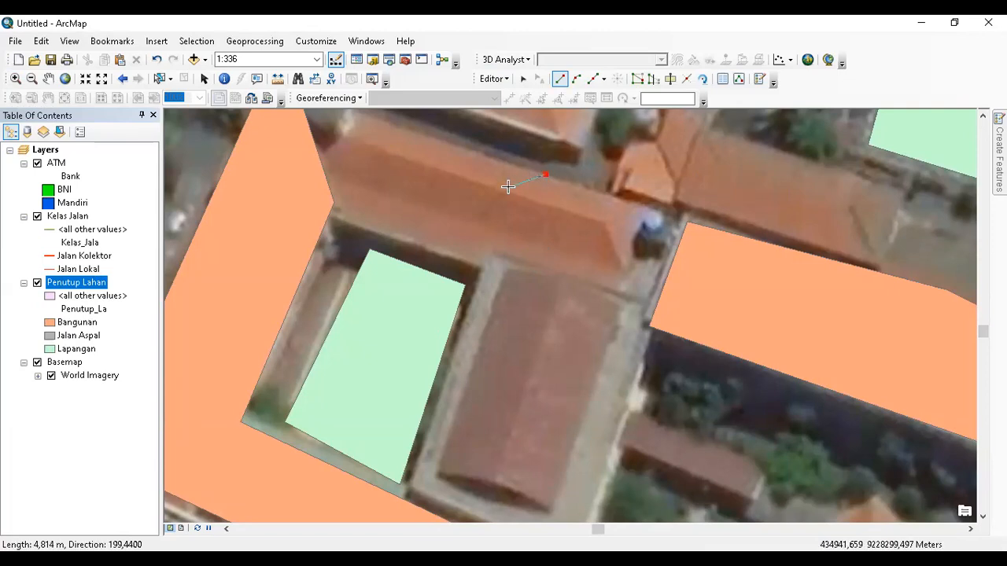
right_click(508, 187)
left_click(566, 438)
key("Escape")
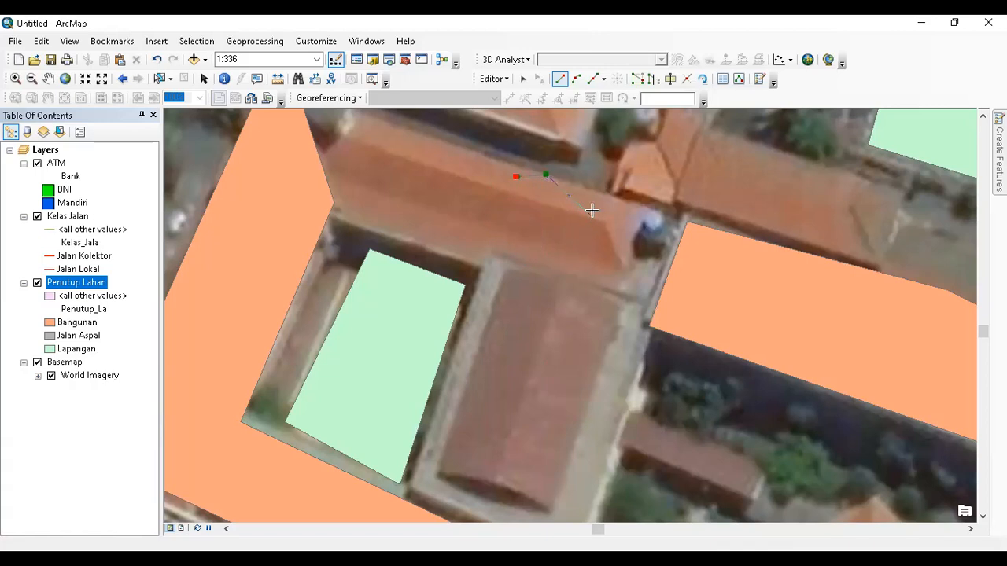
double_click(592, 210)
scroll(589, 204, "down", 1)
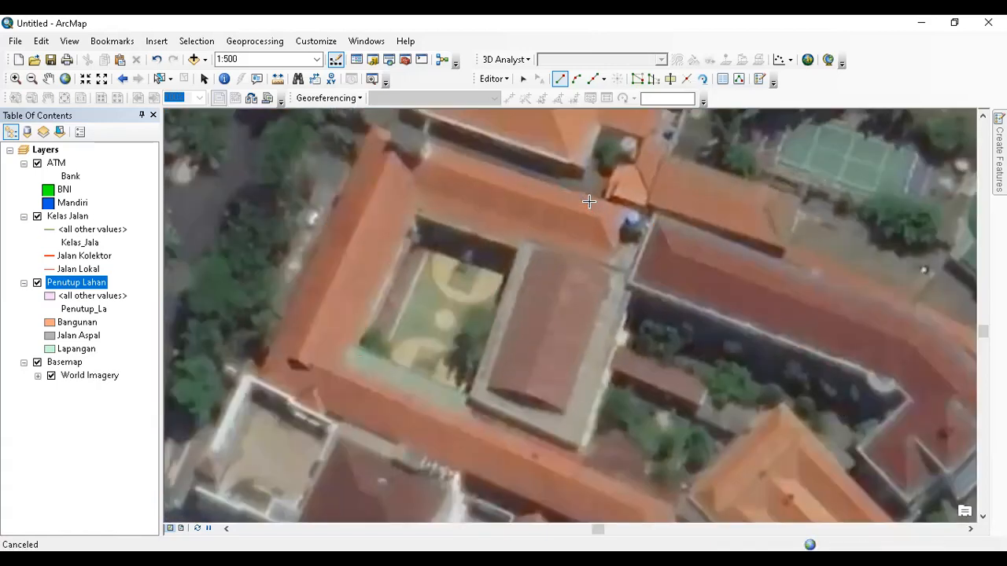
key("Delete")
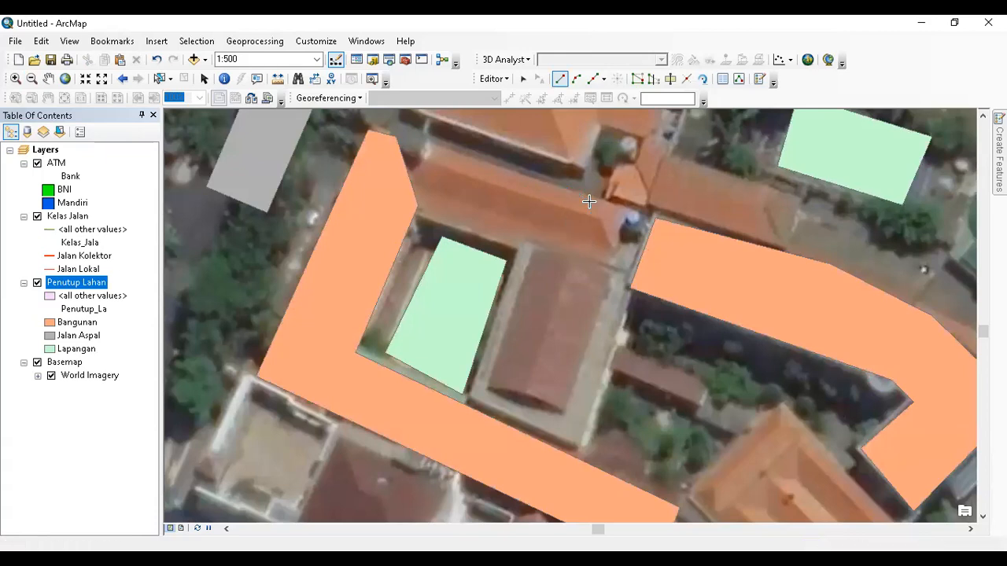
Digitize the roadside tree cluster west of the L-shaped building as a Lapangan polygon, tracing its irregular outline in streaming mode
left_click_drag(279, 277, 471, 240)
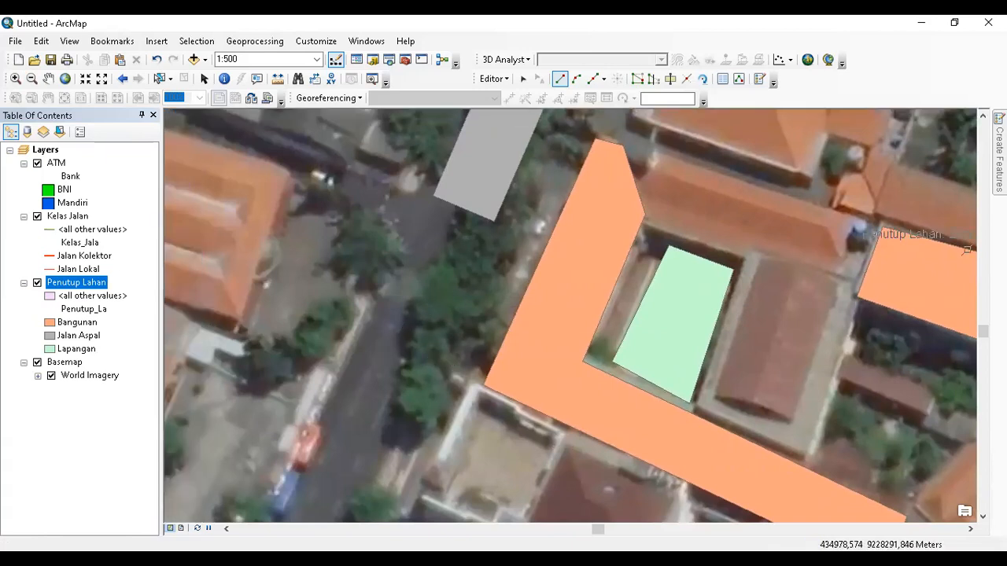
left_click(999, 153)
left_click(827, 238)
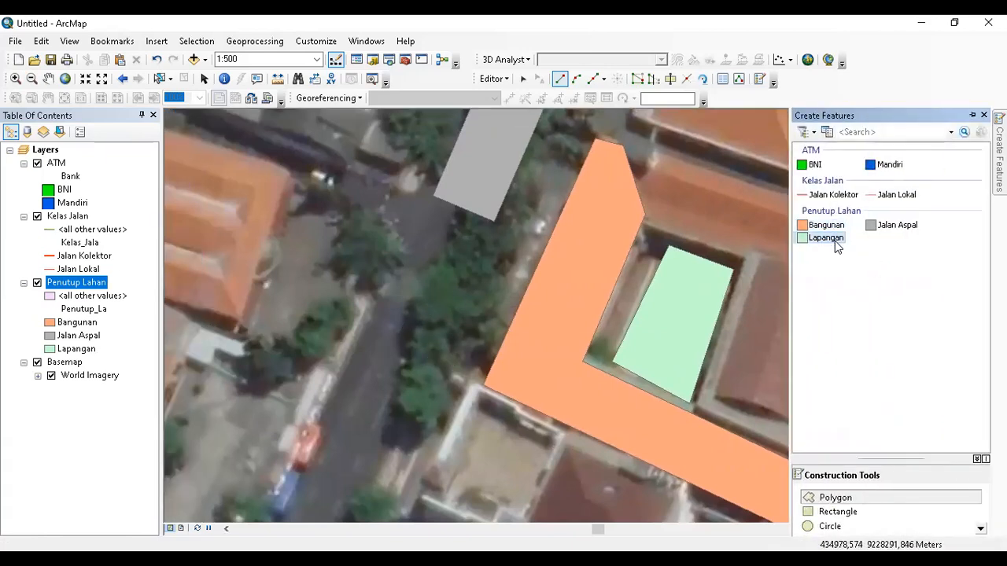
left_click(444, 261)
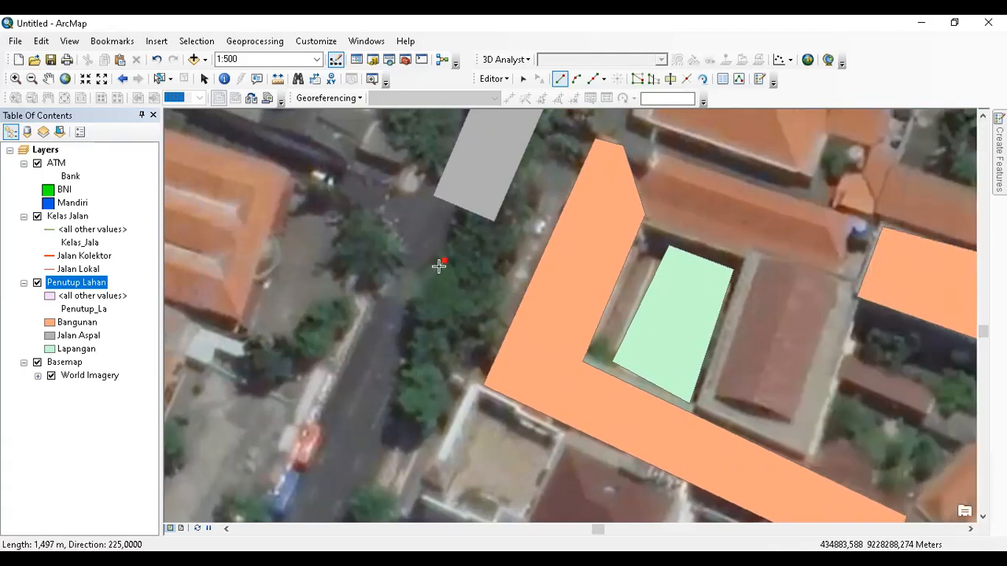
right_click(437, 267)
left_click(537, 471)
left_click(433, 268)
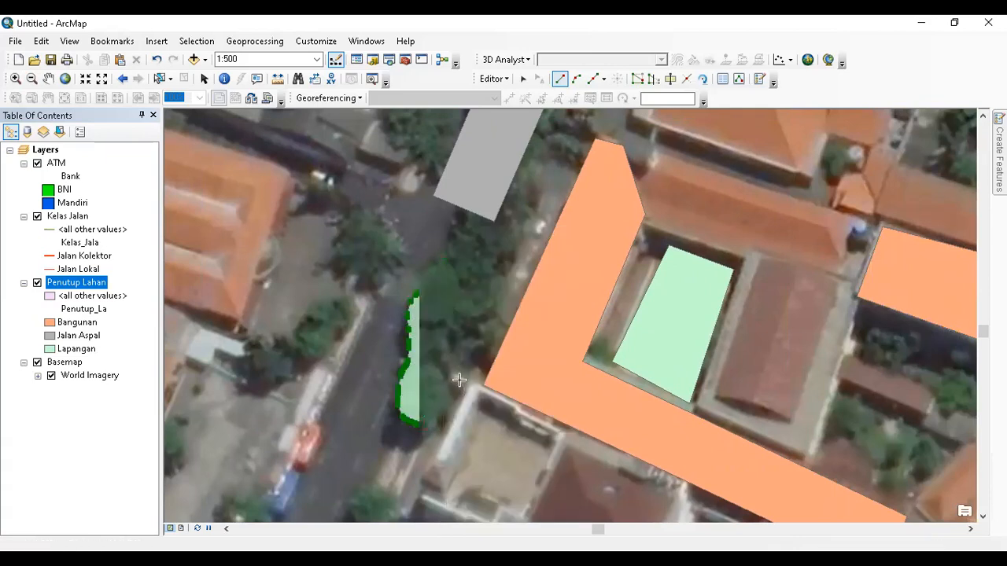
double_click(483, 286)
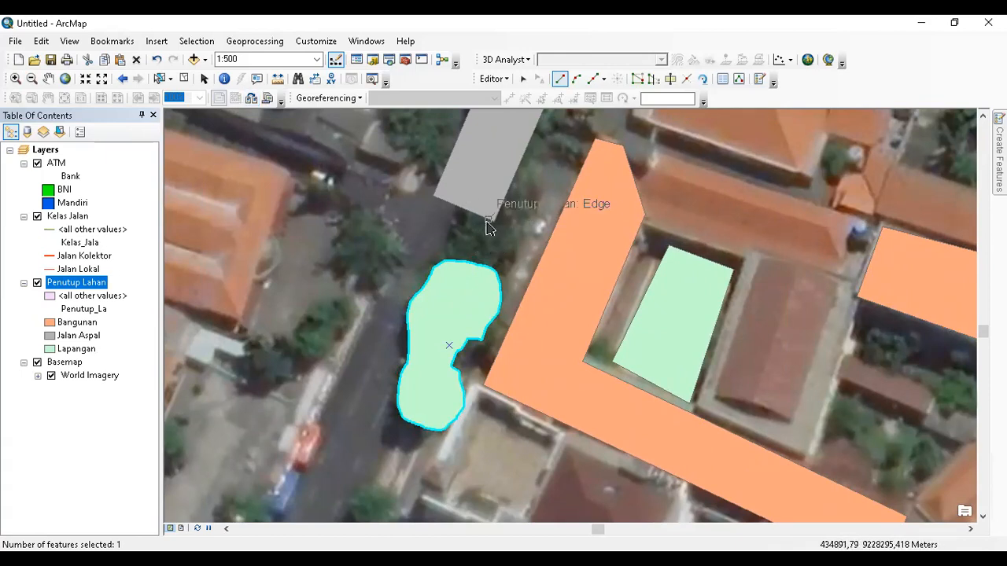
mouse_move(999, 149)
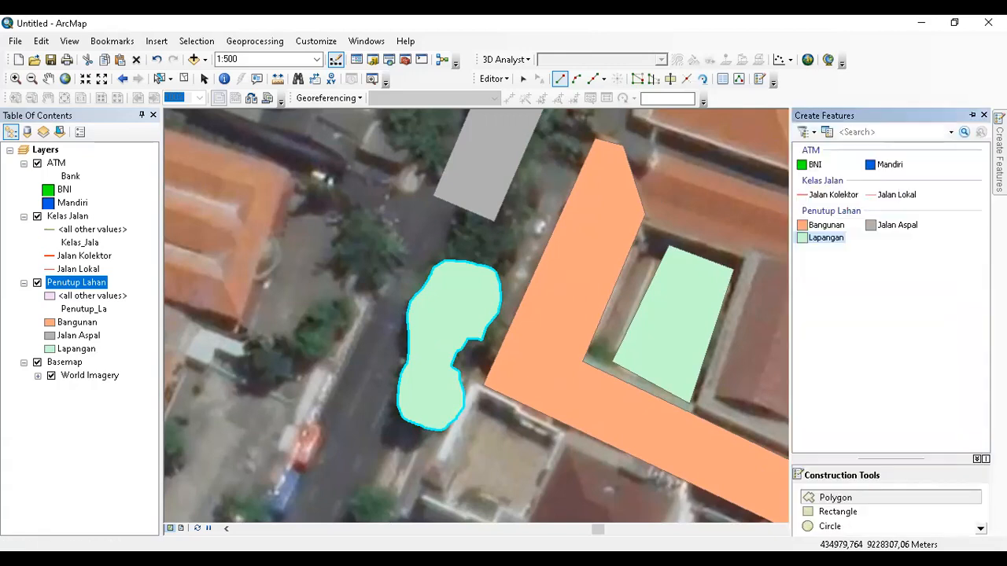
left_click(973, 115)
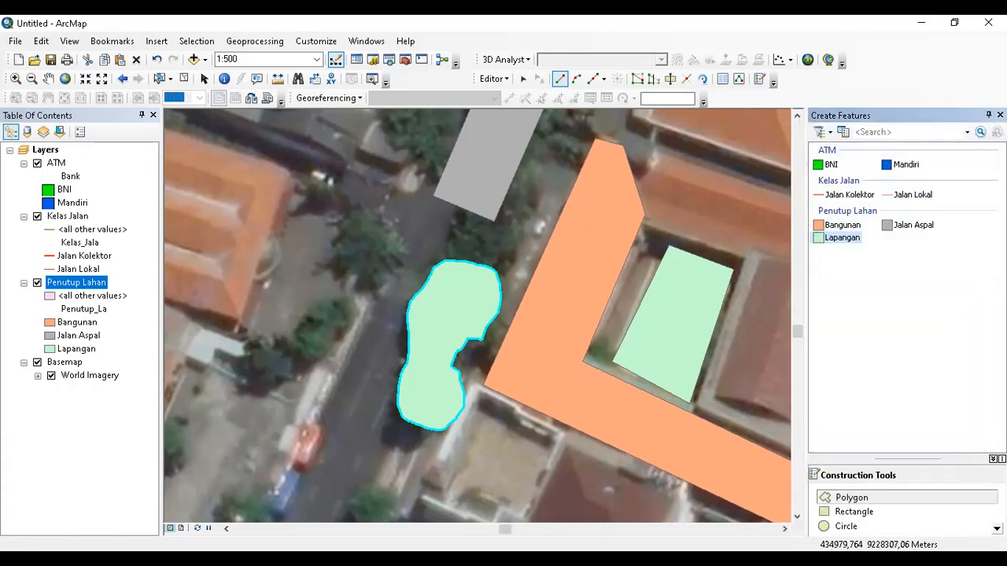
left_click(988, 115)
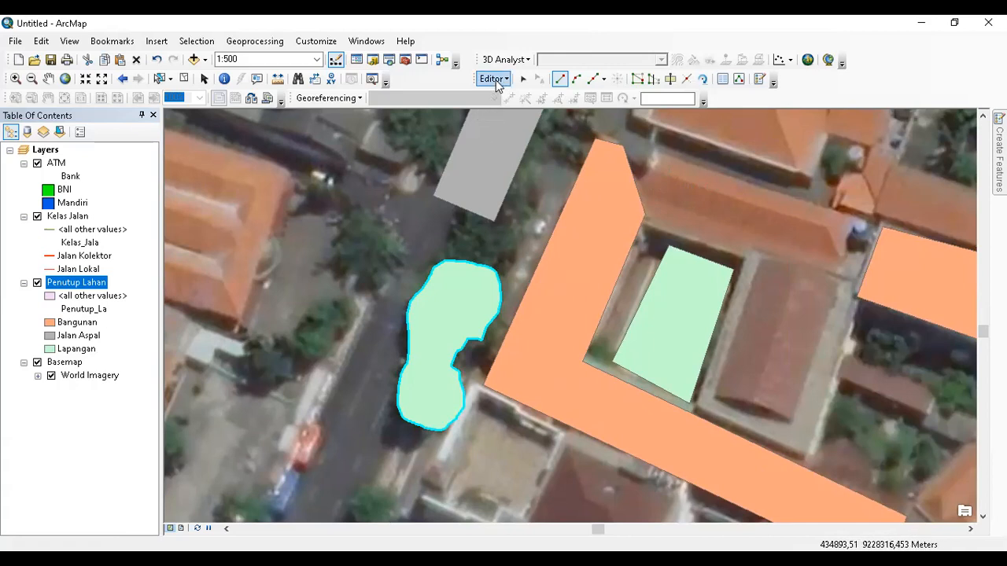
left_click(494, 79)
left_click(514, 80)
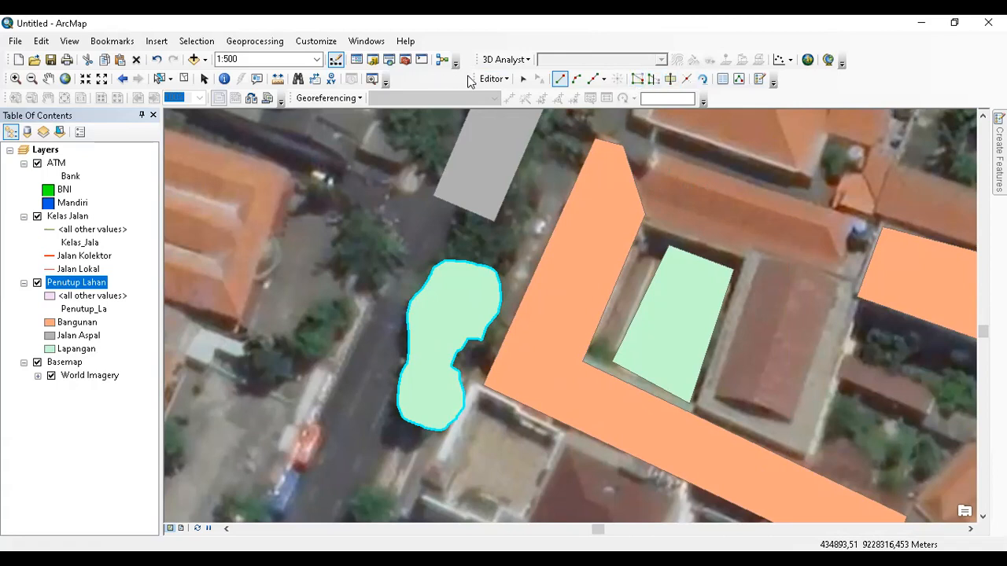
Reshape the roadside Lapangan polygon with the Reshape Feature tool, extending its northern end over the trees toward the Jalan Aspal polygon
left_click(523, 81)
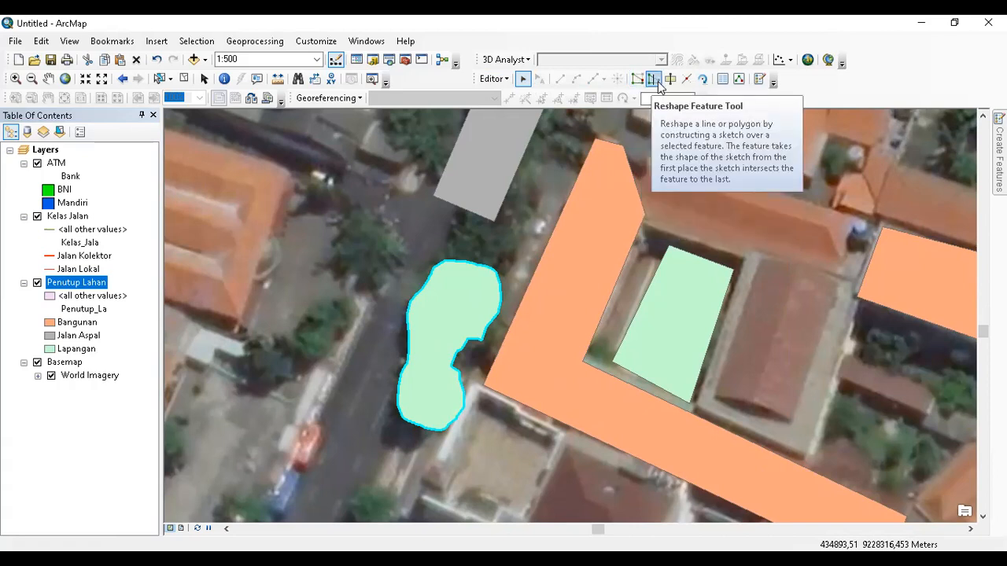
double_click(483, 273)
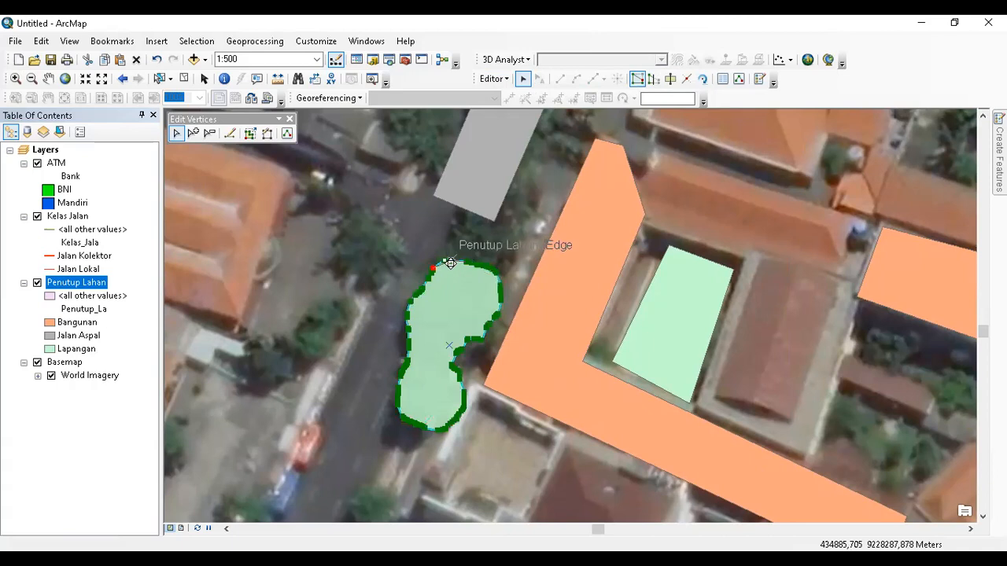
left_click(654, 79)
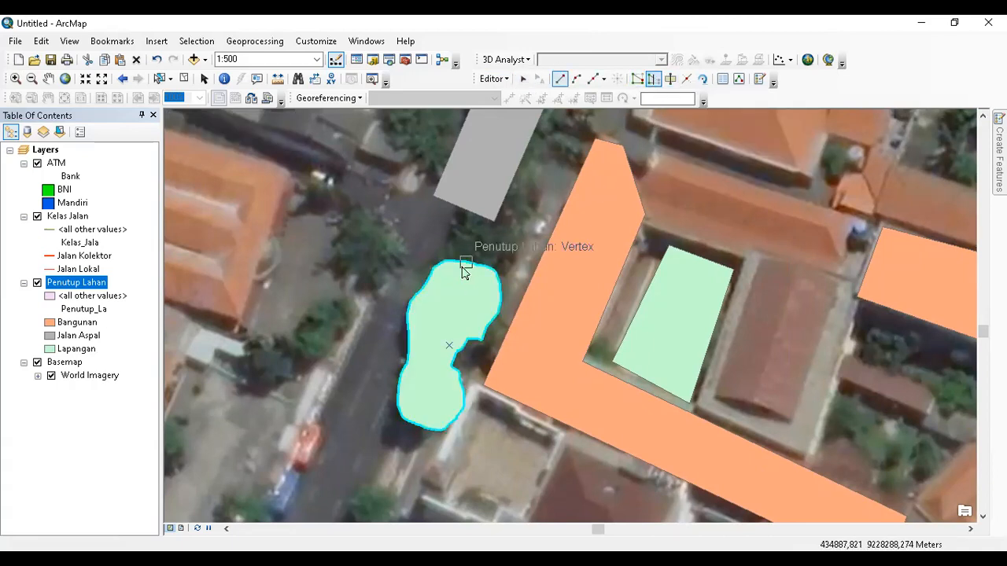
left_click(449, 278)
left_click(445, 261)
left_click(449, 247)
left_click(454, 232)
left_click(465, 233)
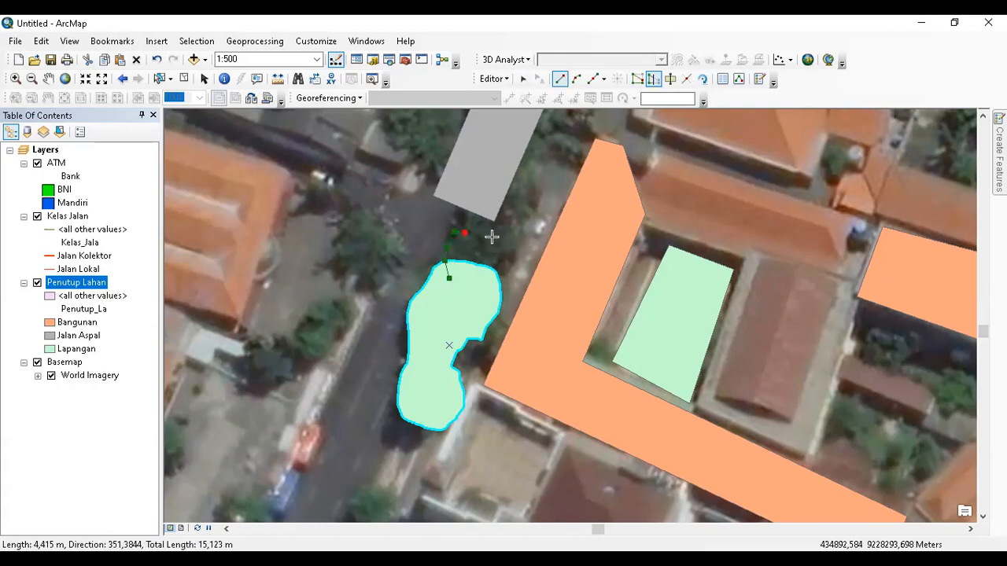
left_click(493, 237)
left_click(511, 248)
left_click(511, 258)
left_click(508, 268)
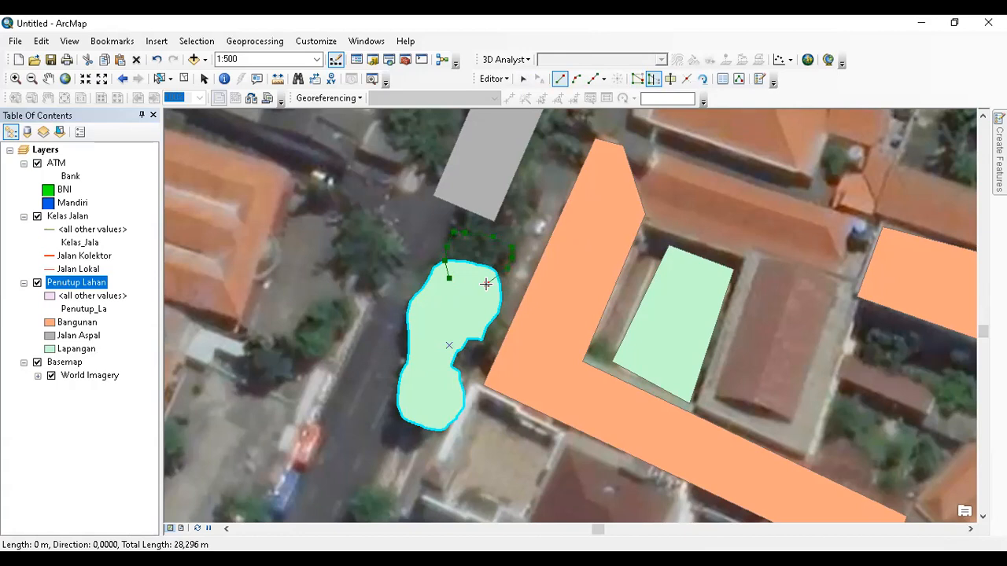
double_click(483, 283)
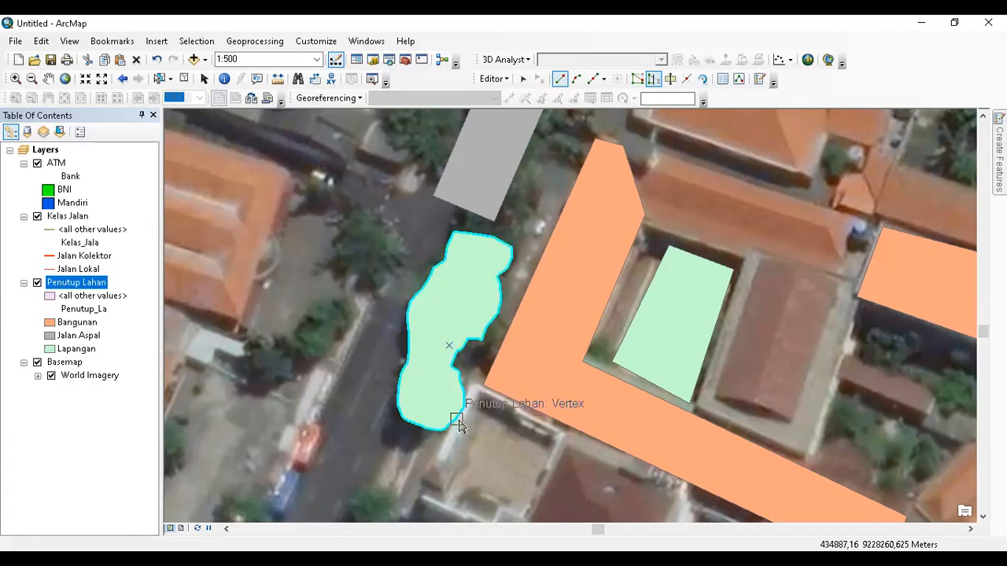
left_click(460, 239)
left_click(461, 231)
left_click(464, 218)
left_click(486, 218)
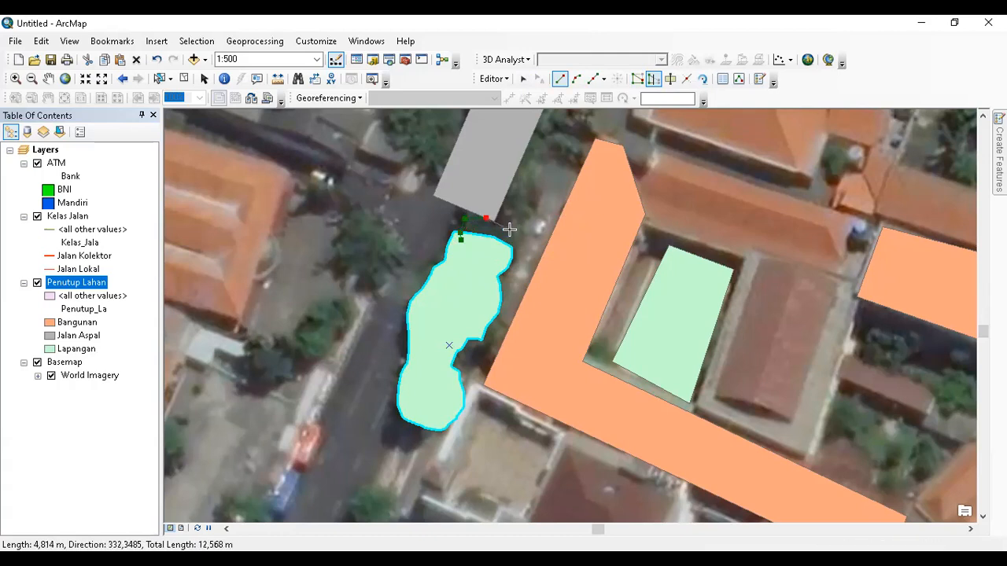
key("Delete")
left_click(522, 79)
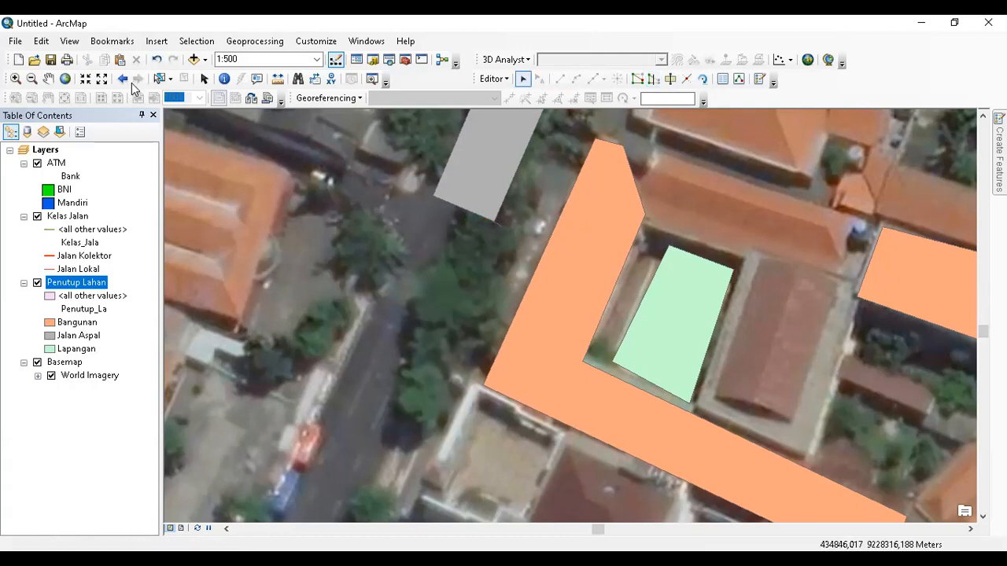
left_click(157, 59)
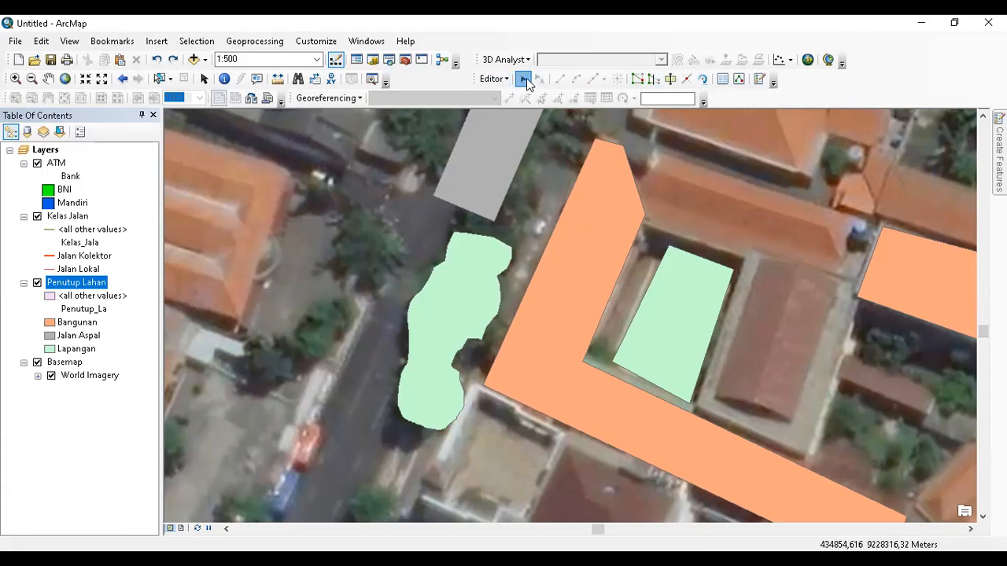
Select the L-shaped Bangunan polygon beside the main road and activate the Reshape Feature tool
left_click(615, 225)
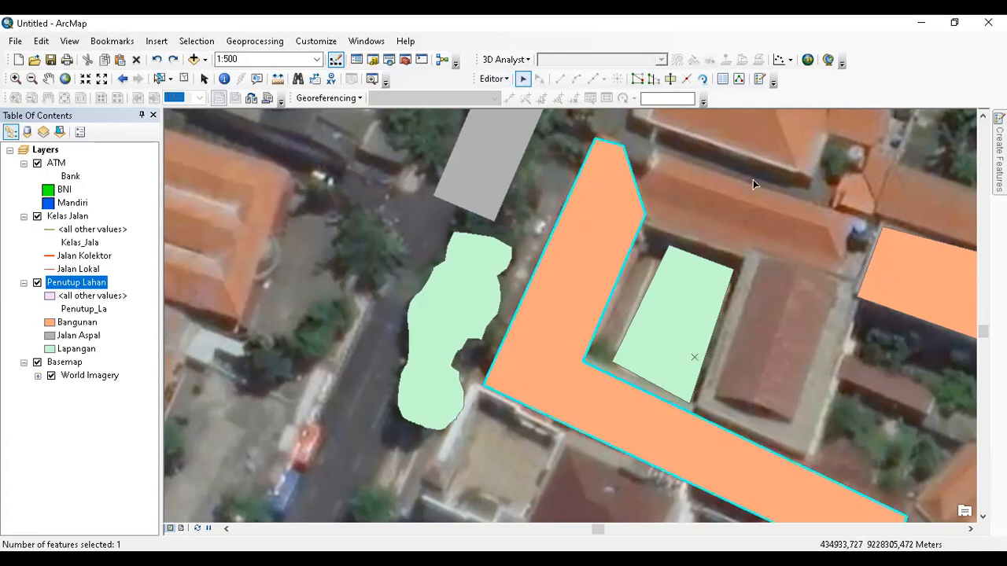
left_click(653, 78)
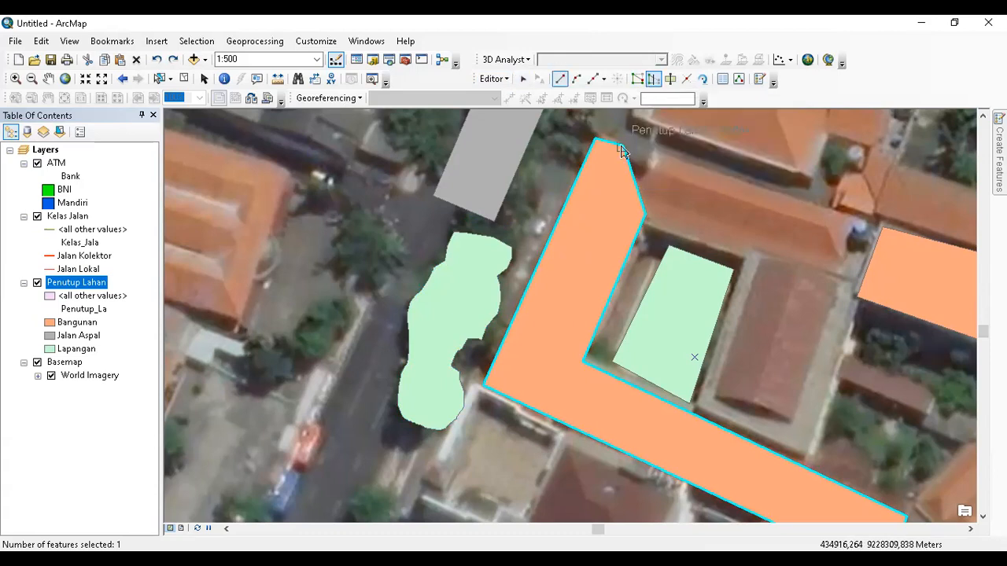
Try to reshape the L-shaped Bangunan polygon with short two-point lines running out from its northeastern edge
left_click(622, 147)
left_click(669, 157)
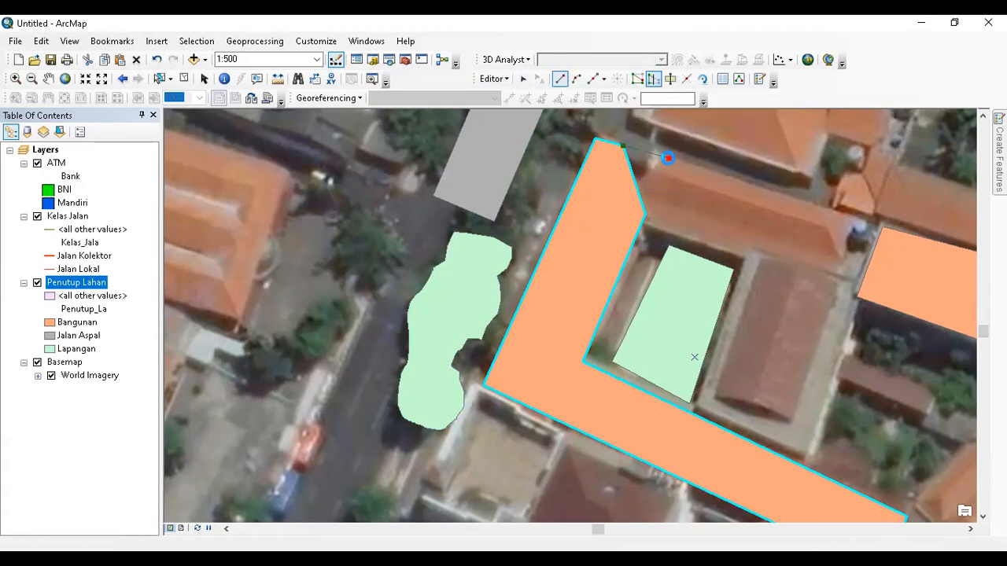
double_click(668, 158)
left_click(567, 314)
left_click(621, 185)
left_click(666, 170)
double_click(574, 302)
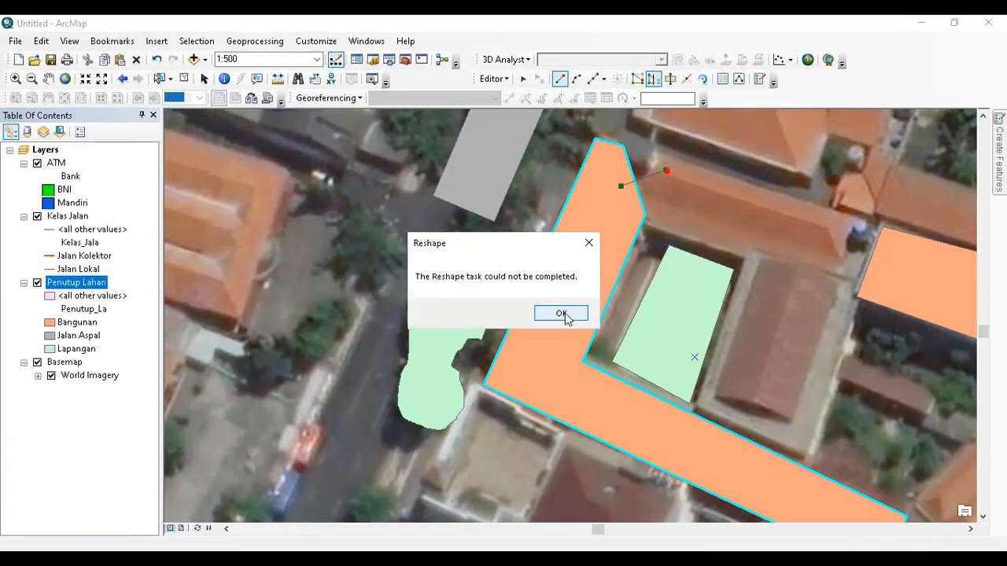
left_click(567, 316)
Reshape the L-shaped Bangunan polygon to include the northern roof wing, starting and ending the sketch inside the polygon
left_click(608, 153)
left_click(622, 147)
left_click(658, 153)
left_click(689, 163)
left_click(732, 180)
left_click(811, 205)
left_click(856, 220)
left_click(842, 273)
left_click(759, 250)
left_click(745, 255)
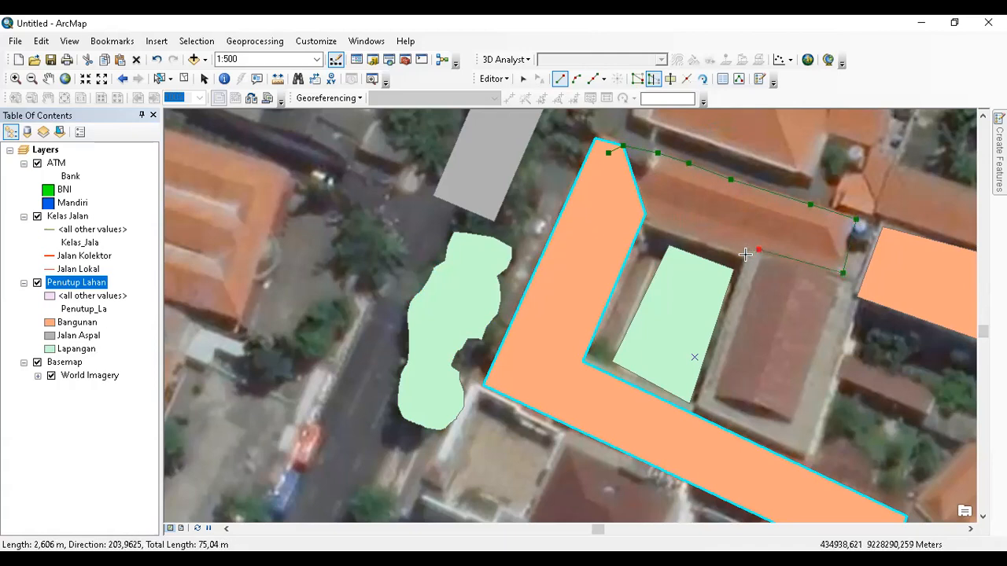
double_click(642, 226)
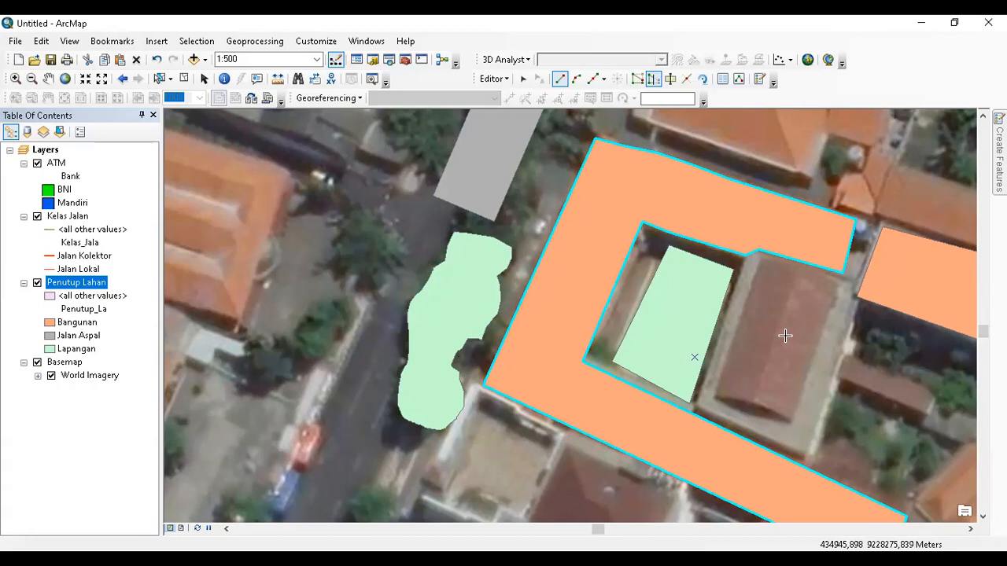
Reshape the same Bangunan polygon to add the square dark-roofed building on its southern side
left_click_drag(816, 306, 490, 285)
left_click_drag(720, 314, 689, 219)
left_click_drag(587, 325, 701, 173)
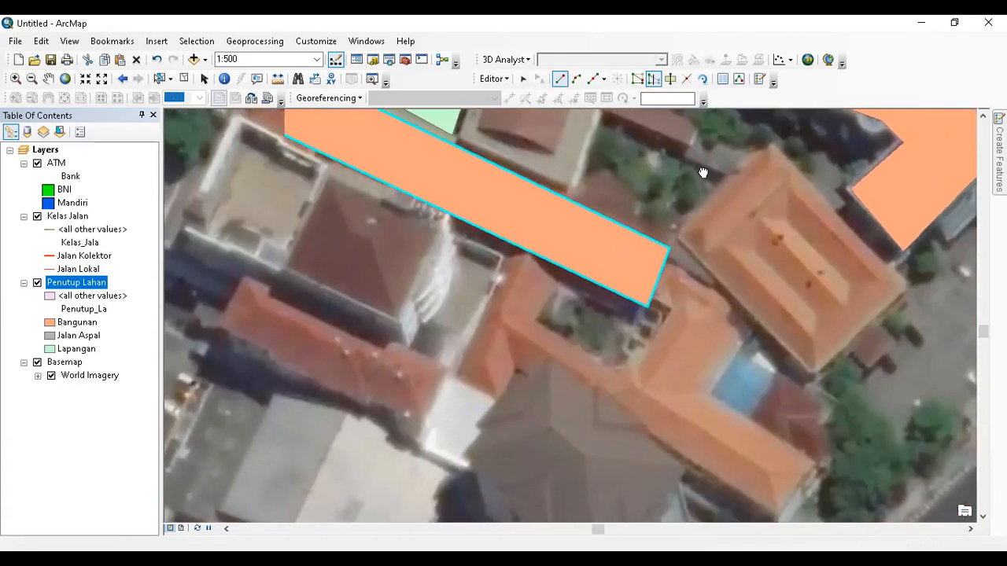
left_click_drag(359, 252, 625, 268)
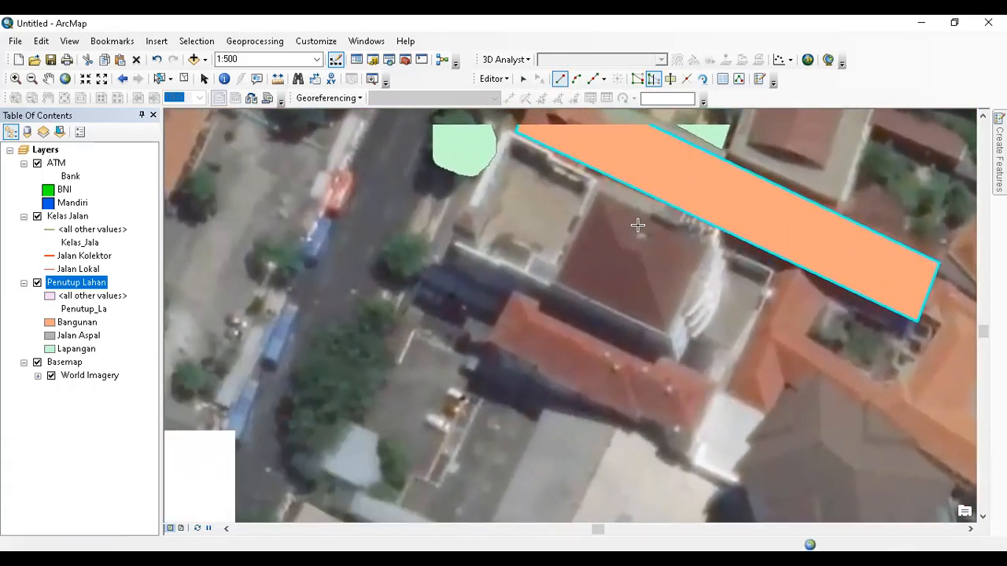
left_click(613, 157)
left_click(601, 183)
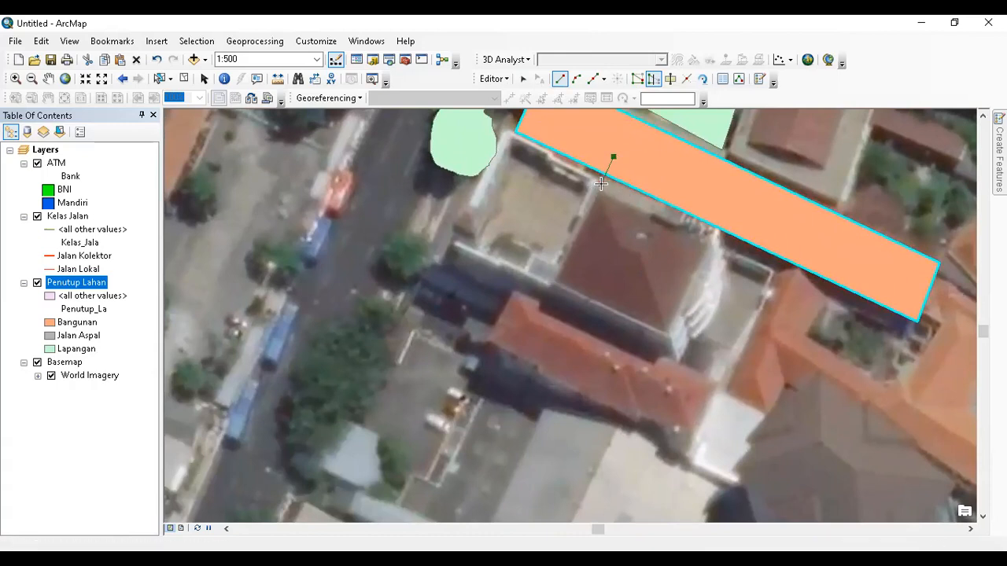
left_click(555, 283)
left_click(659, 331)
left_click(708, 247)
double_click(726, 209)
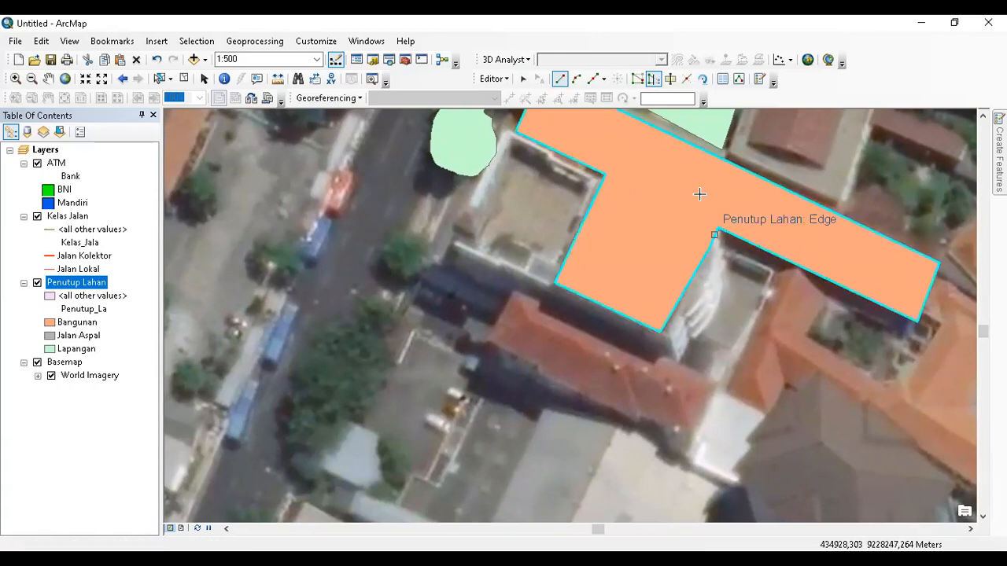
Split the square southern block from the main Bangunan polygon with Cut Polygons, cutting along the line between its two inner corners
left_click(671, 80)
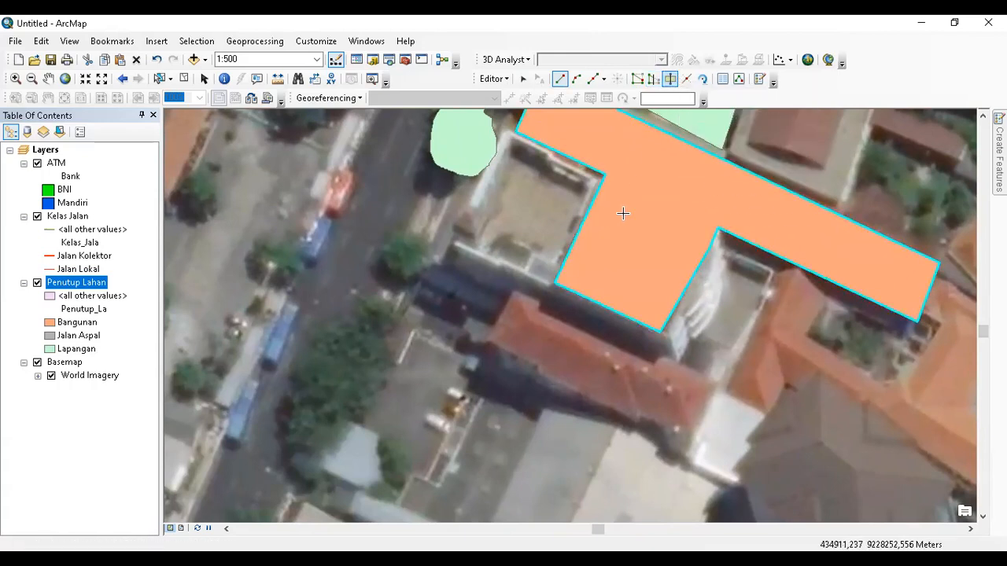
left_click(579, 179)
left_click(604, 175)
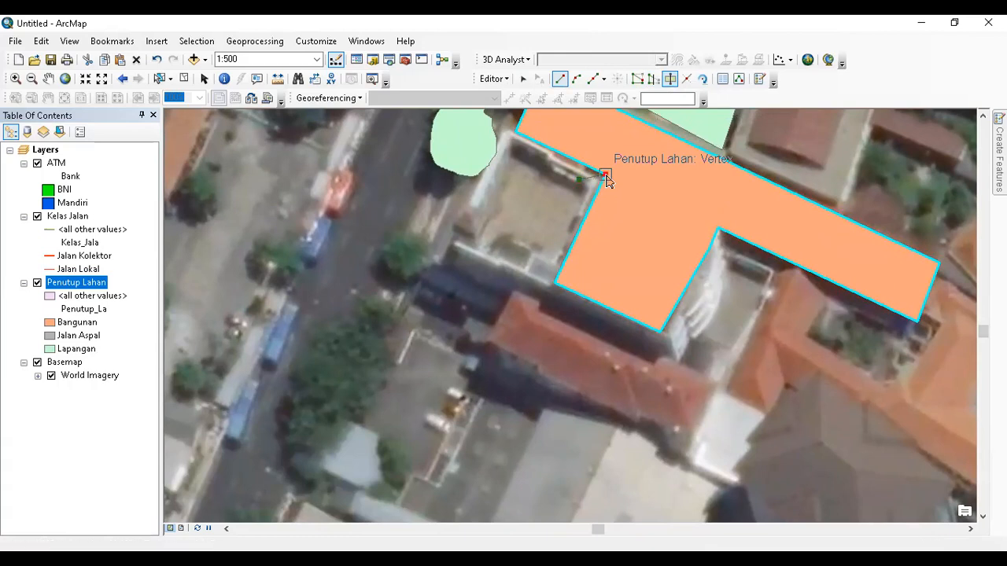
left_click(717, 228)
double_click(740, 271)
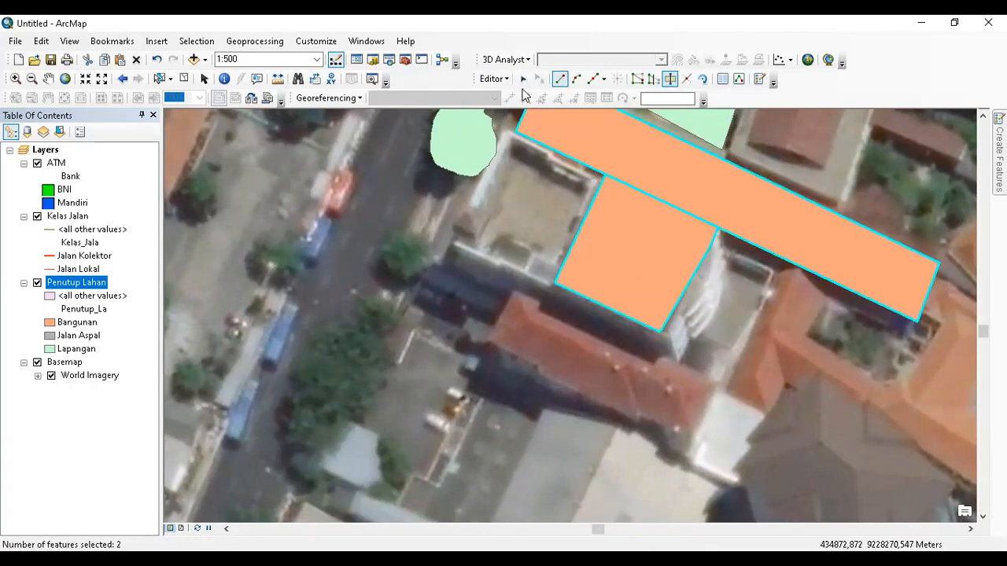
Select the cut-off square block, move it southwest away from the main building, and undo the move
left_click(522, 79)
left_click(676, 331)
left_click(640, 258)
left_click_drag(640, 258, 549, 318)
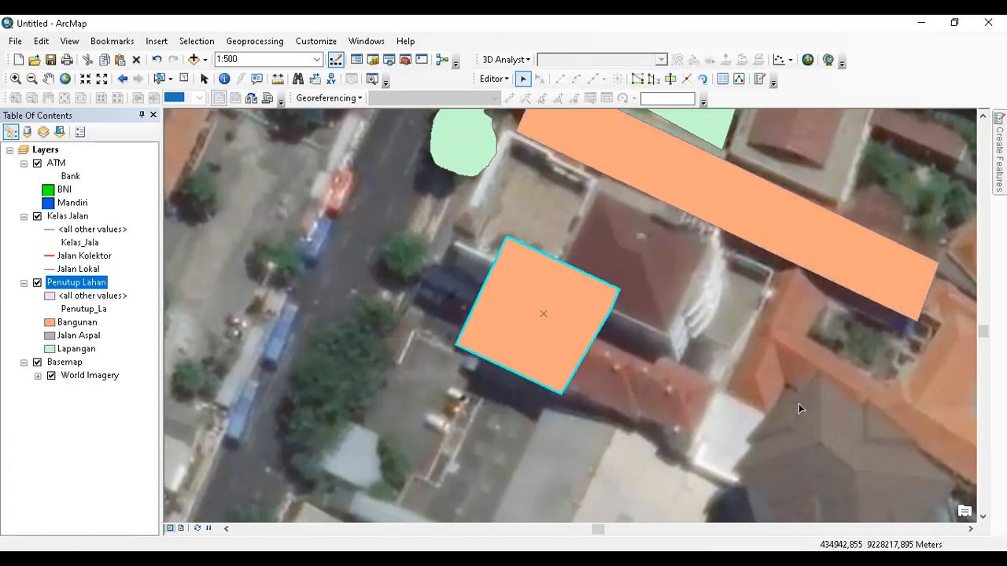
key("ctrl+z")
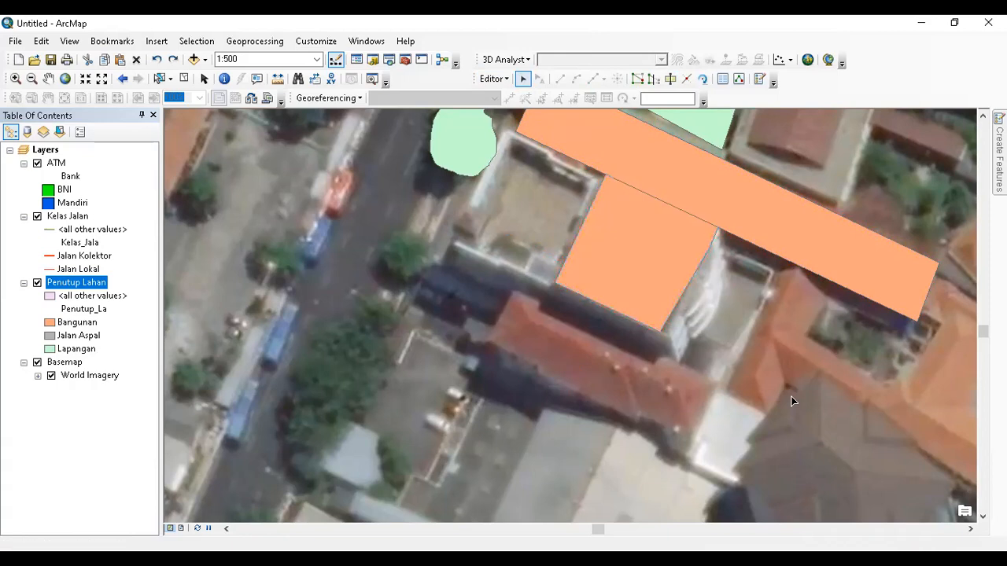
Examine the shared edge between the square block and the main Bangunan polygon at closer scales
left_click(683, 274)
left_click(680, 257)
left_click(725, 191)
left_click(775, 340)
left_click_drag(740, 209, 670, 255)
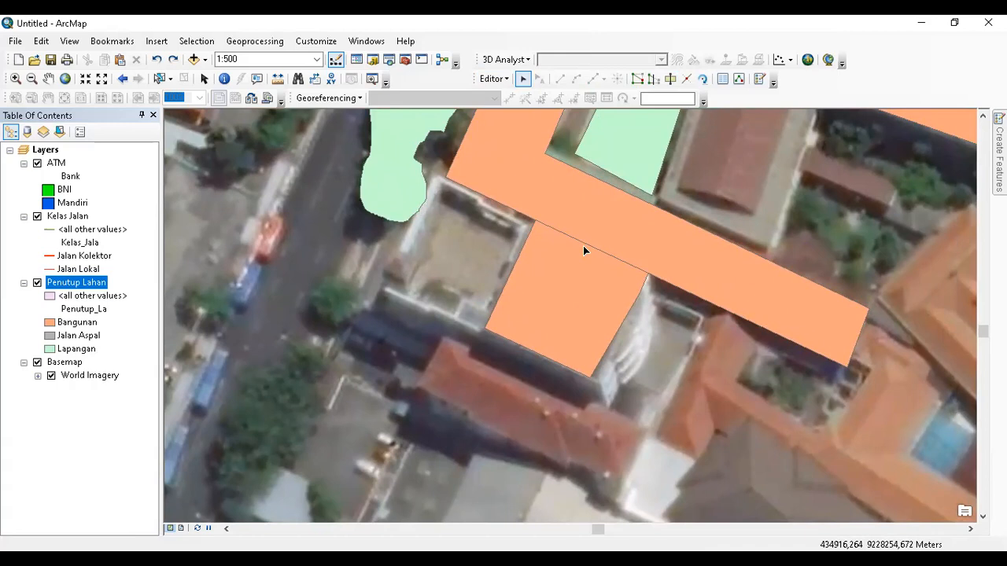
scroll(582, 245, "up", 3)
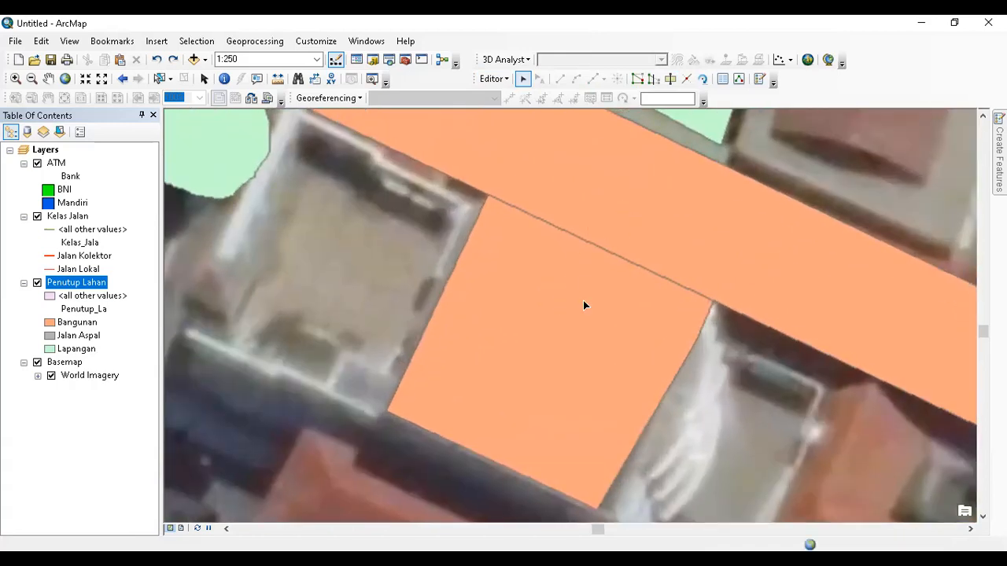
scroll(690, 371, "down", 1)
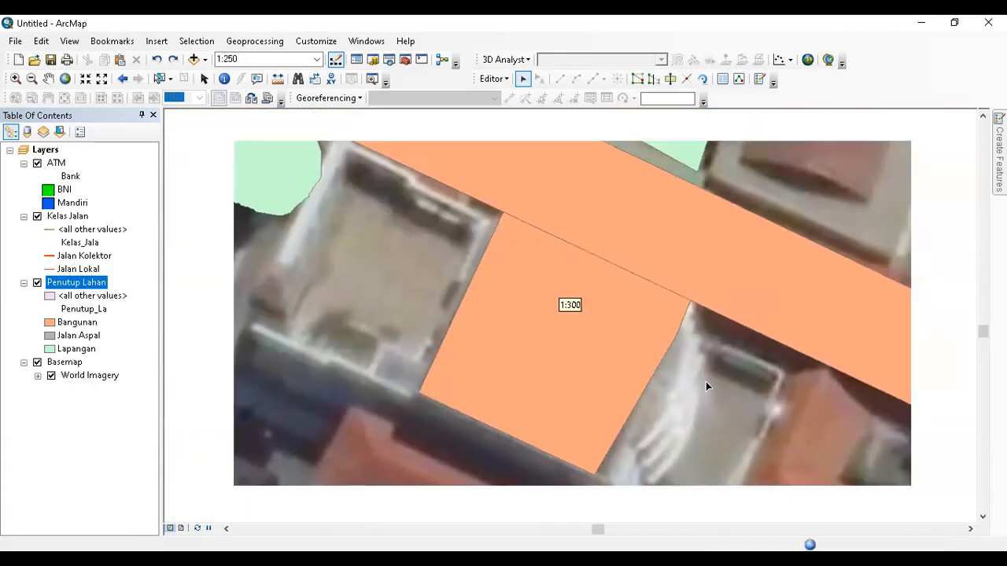
scroll(704, 330, "down", 1)
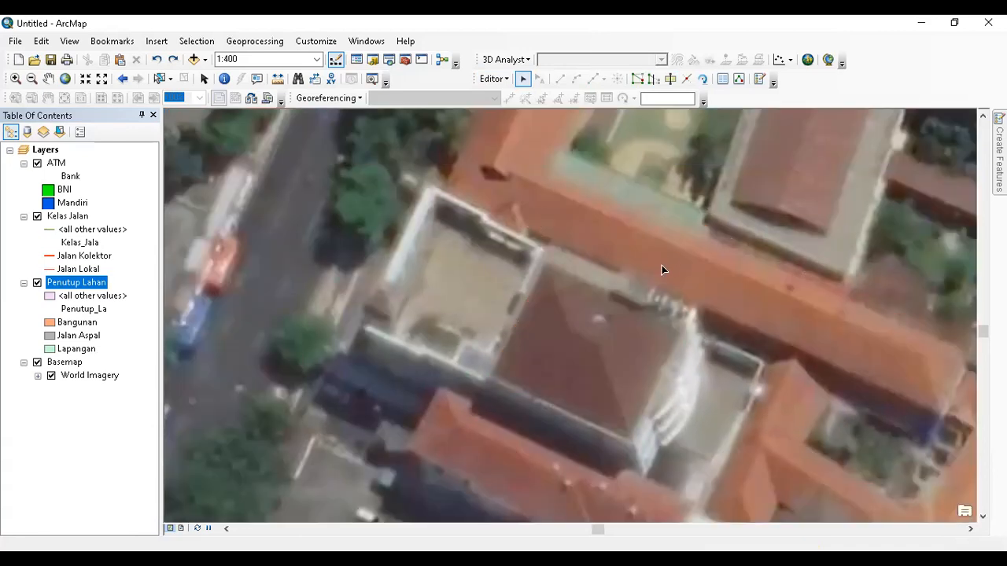
Select the square block and the adjoining Bangunan polygon and merge them, keeping the first listed Penutup Lahan feature as the target
left_click(641, 307)
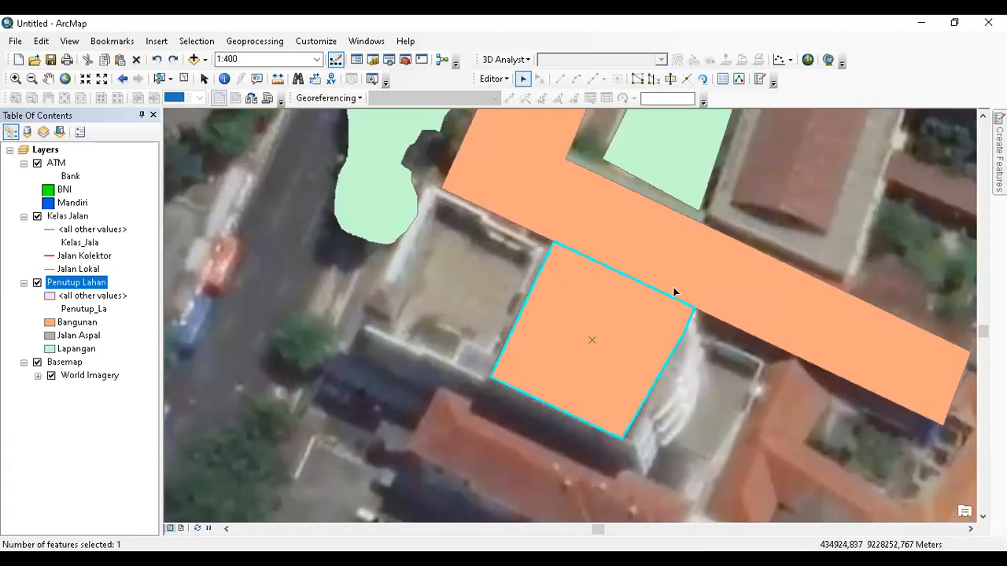
left_click(724, 358)
left_click_drag(724, 357, 626, 276)
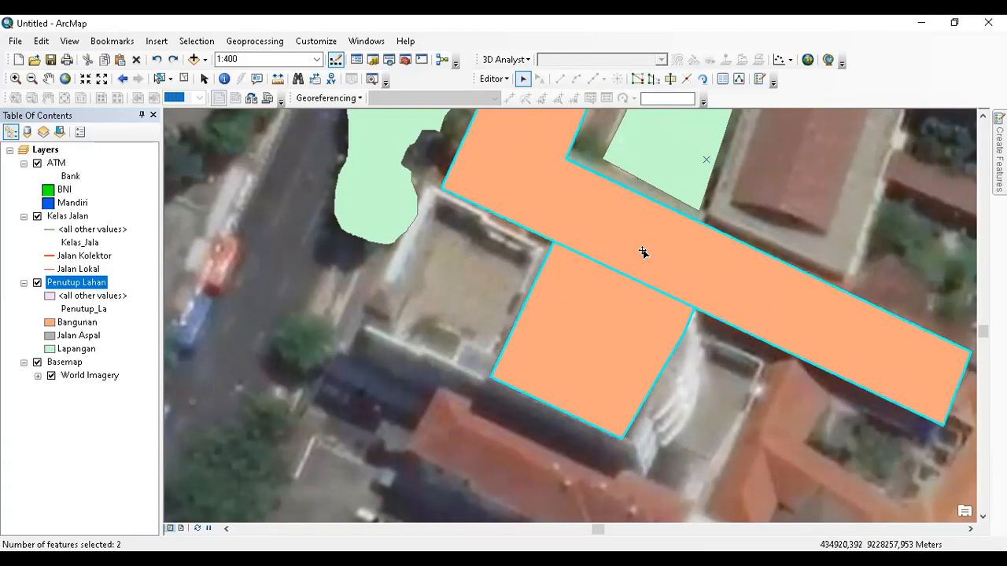
right_click(641, 251)
left_click(494, 79)
left_click(494, 79)
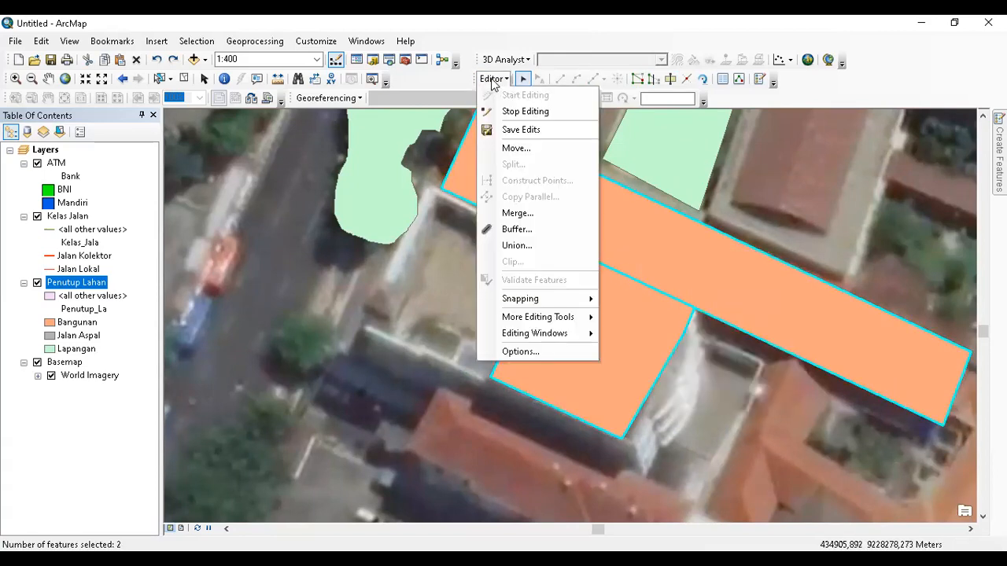
left_click(535, 214)
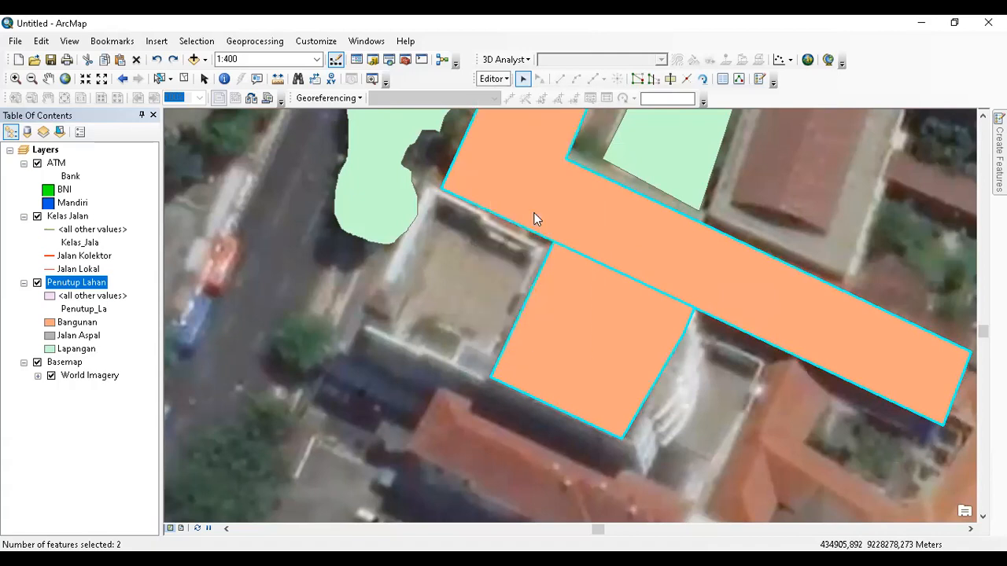
left_click(429, 274)
left_click(413, 263)
left_click(417, 274)
left_click(417, 262)
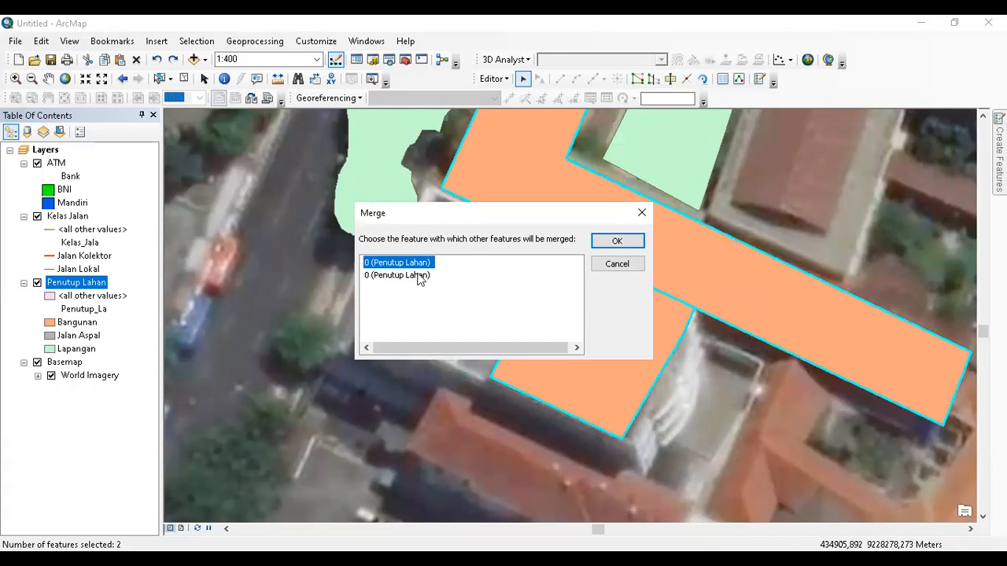
left_click(604, 240)
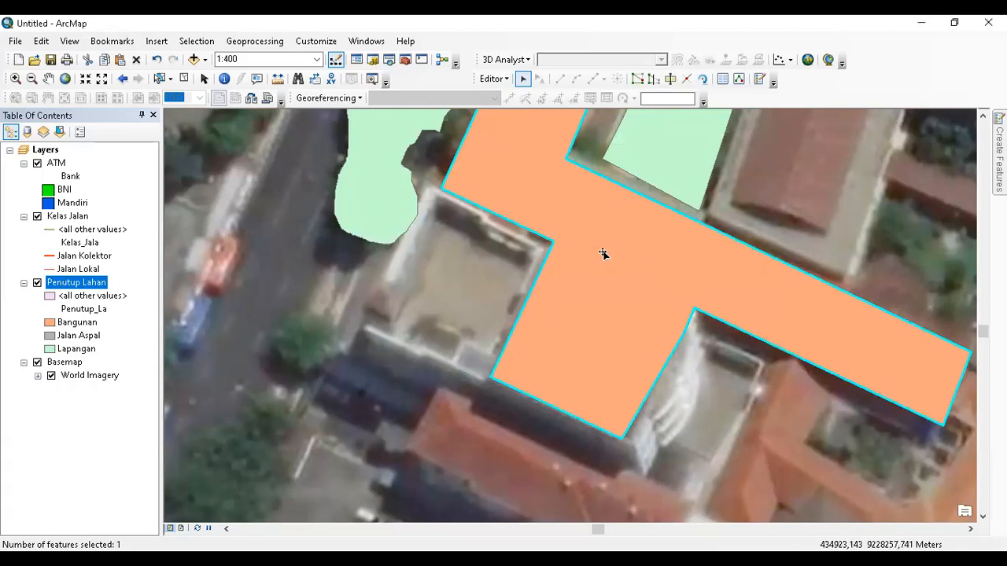
Clear the selection of the merged Bangunan polygon and save the edits
left_click(734, 360)
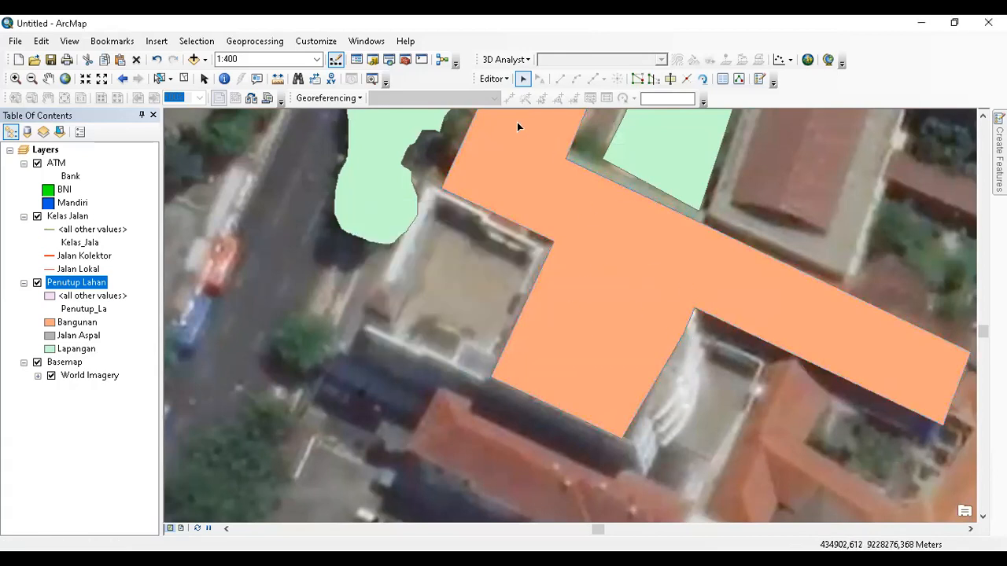
left_click(494, 82)
left_click(504, 128)
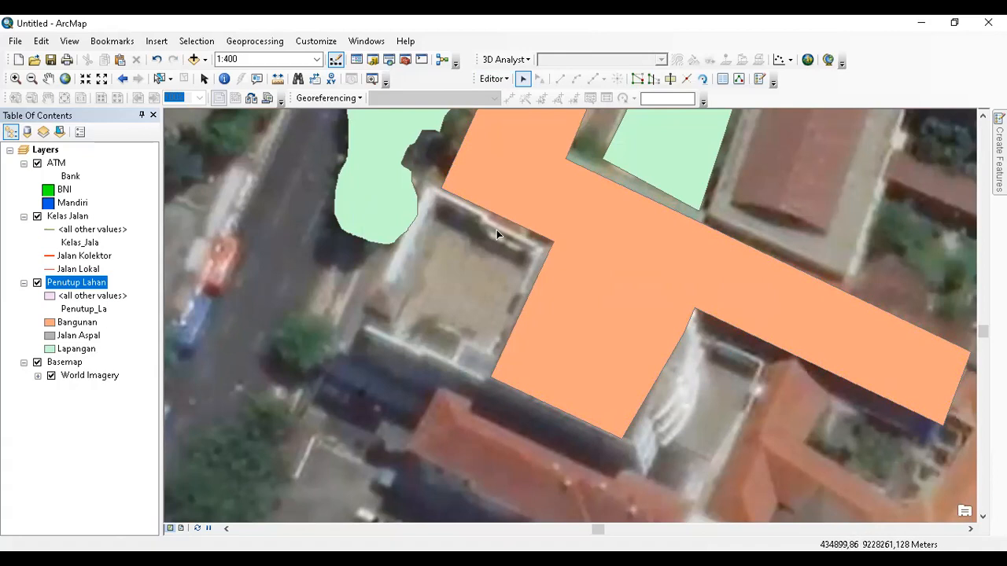
left_click_drag(463, 269, 391, 294)
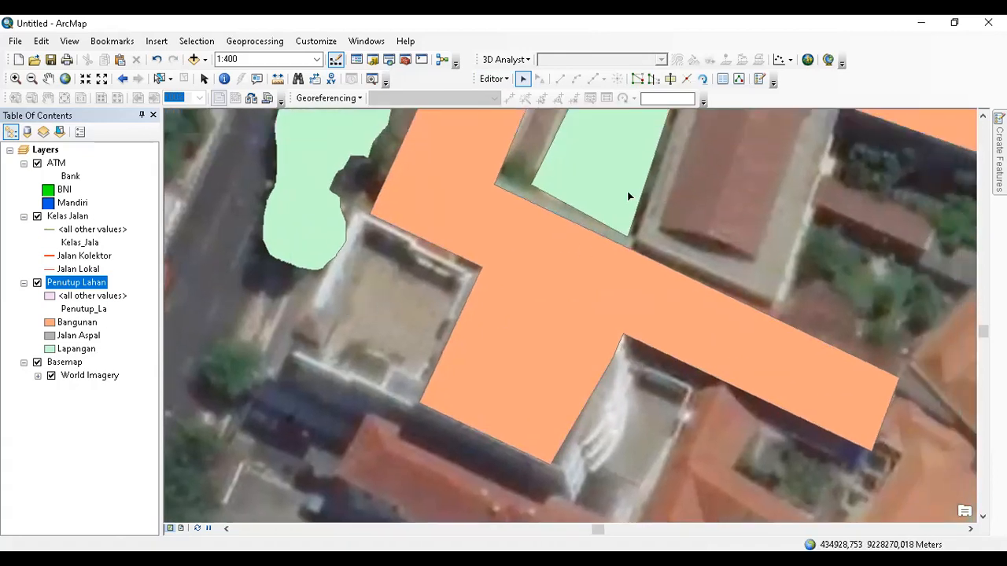
left_click(493, 80)
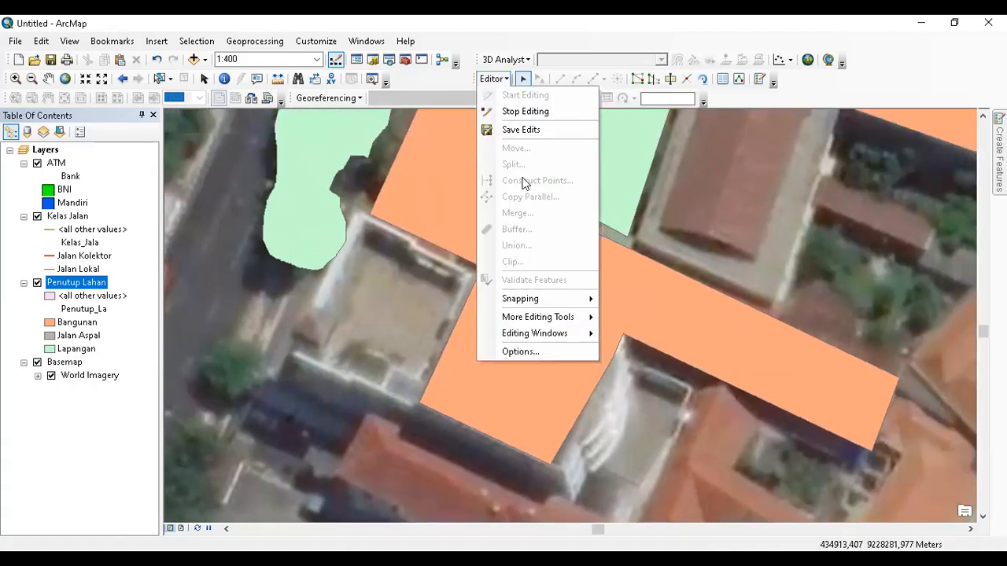
left_click_drag(703, 209, 737, 137)
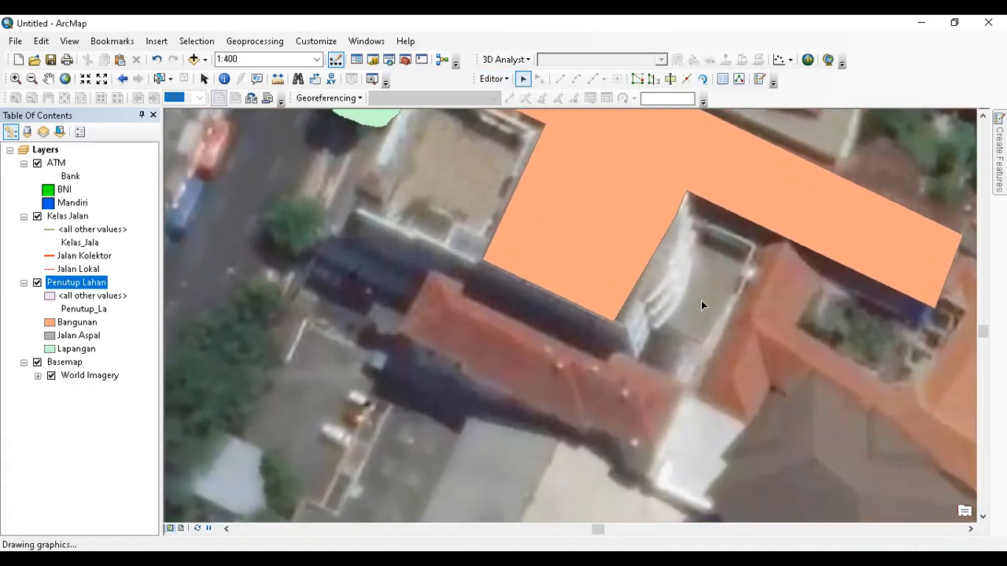
scroll(689, 313, "up", 1)
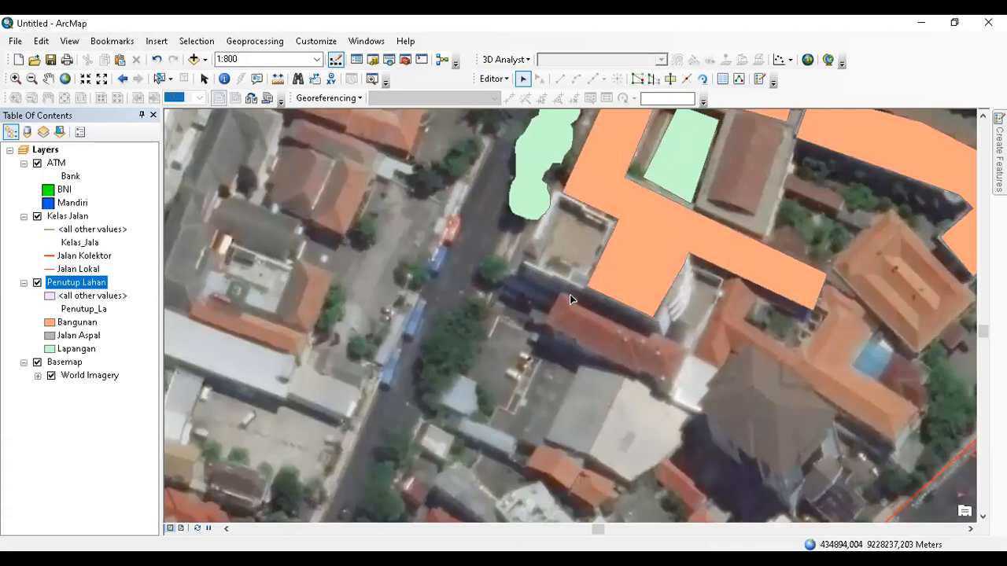
left_click_drag(570, 299, 445, 337)
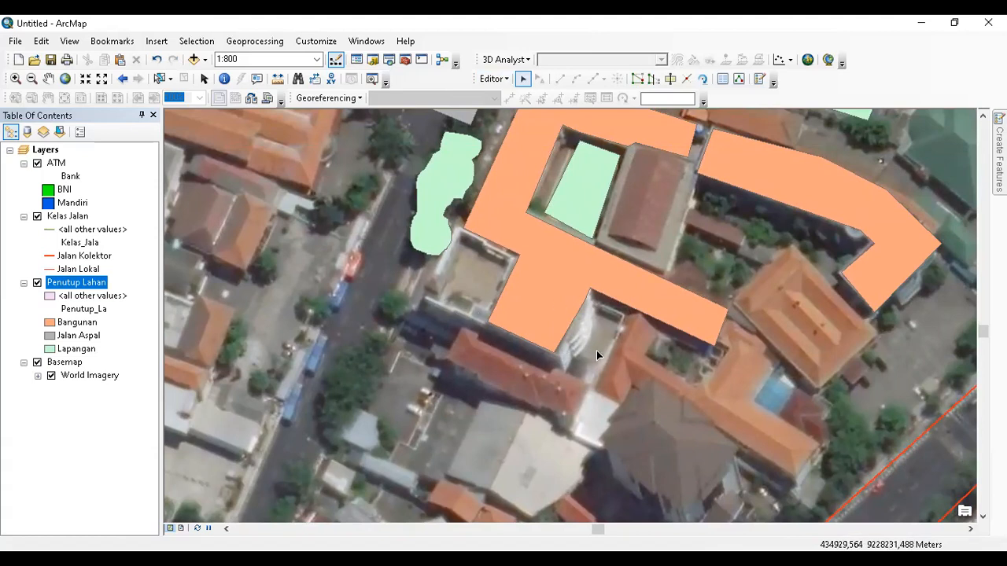
left_click(492, 79)
Draw a six-vertex Lapangan polygon over the stair area, overlapping the main Bangunan polygon's southern inner corner, and clear its selection
left_click(77, 349)
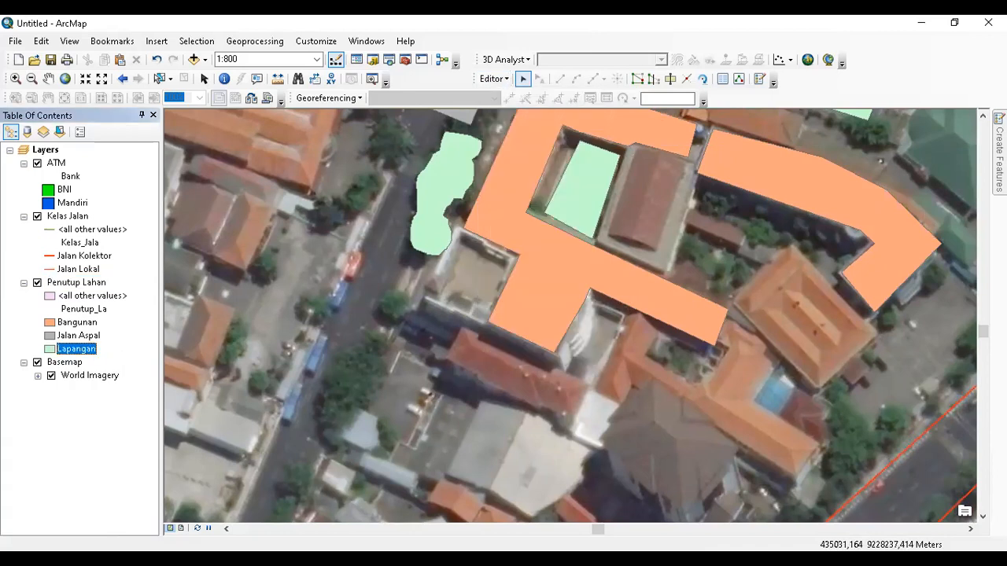
left_click(999, 154)
left_click(826, 238)
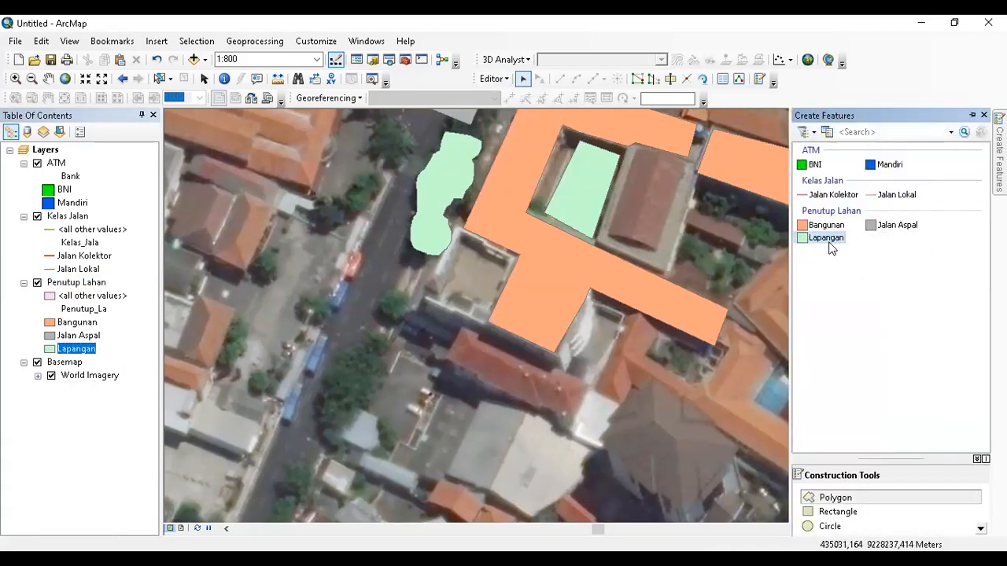
left_click(547, 341)
left_click(559, 368)
left_click(591, 379)
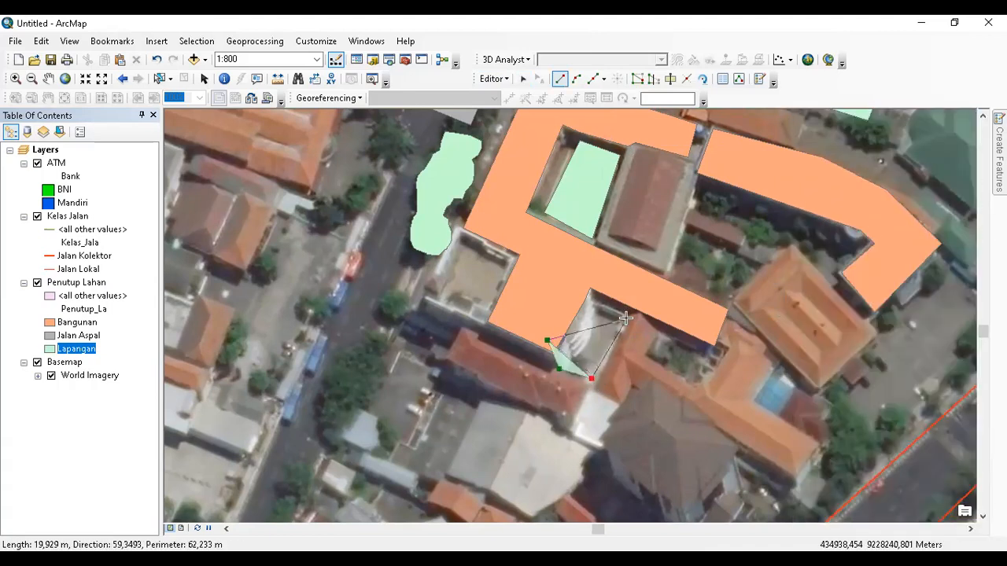
left_click(627, 319)
left_click(637, 296)
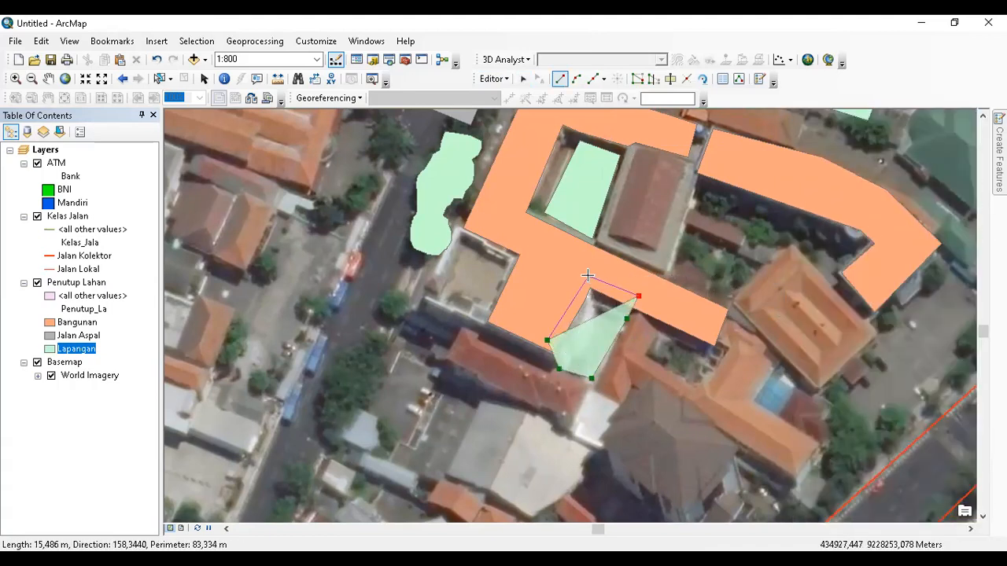
double_click(589, 277)
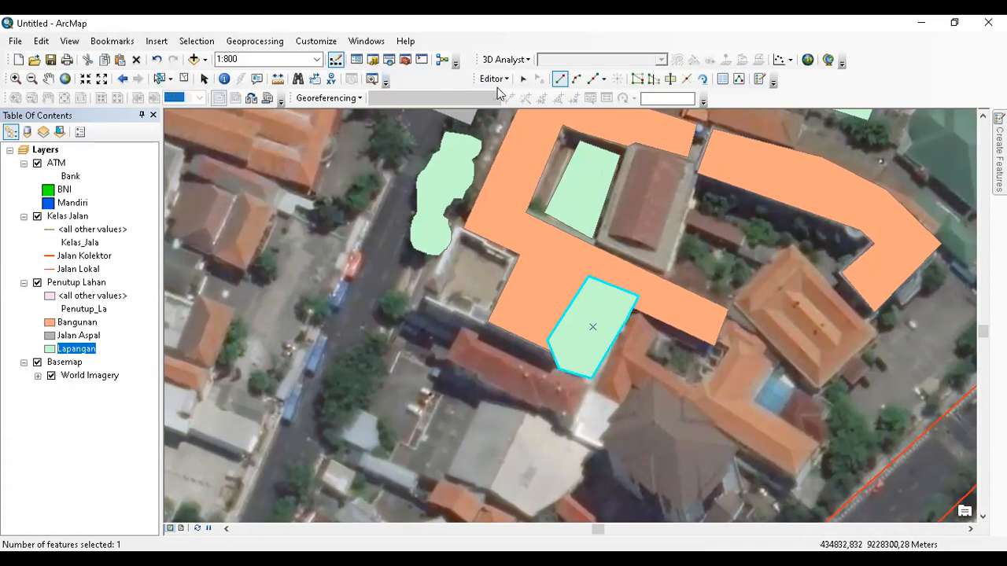
left_click(523, 79)
left_click(653, 403)
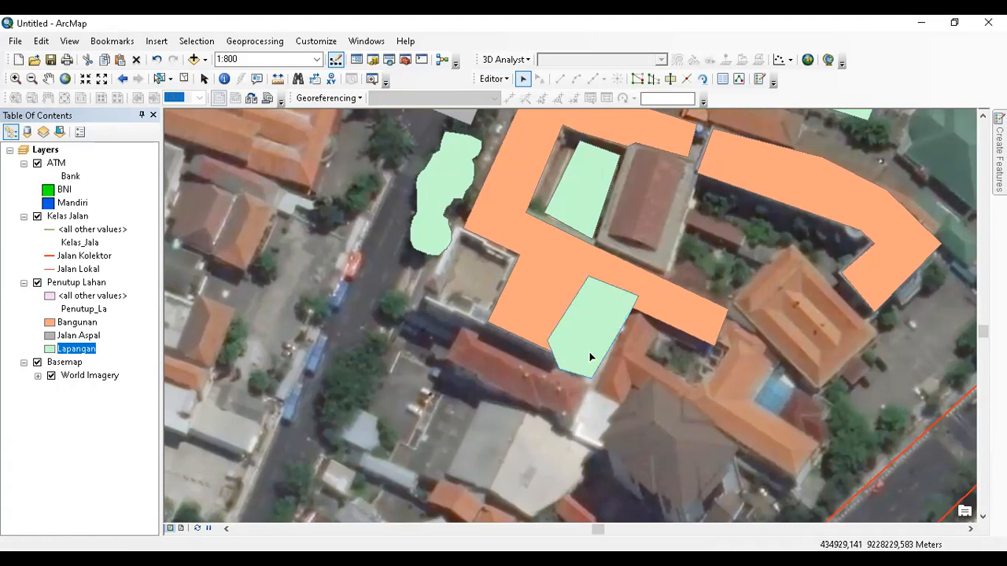
Try to clip with the Lapangan polygon and main Bangunan polygon both selected, and delete that overlapping Lapangan polygon
left_click(579, 332)
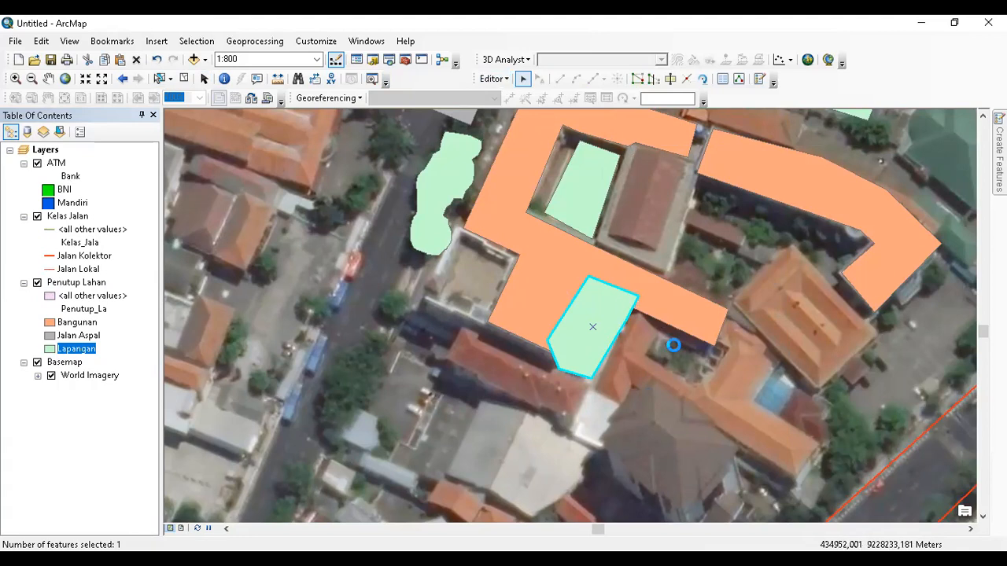
left_click(609, 308)
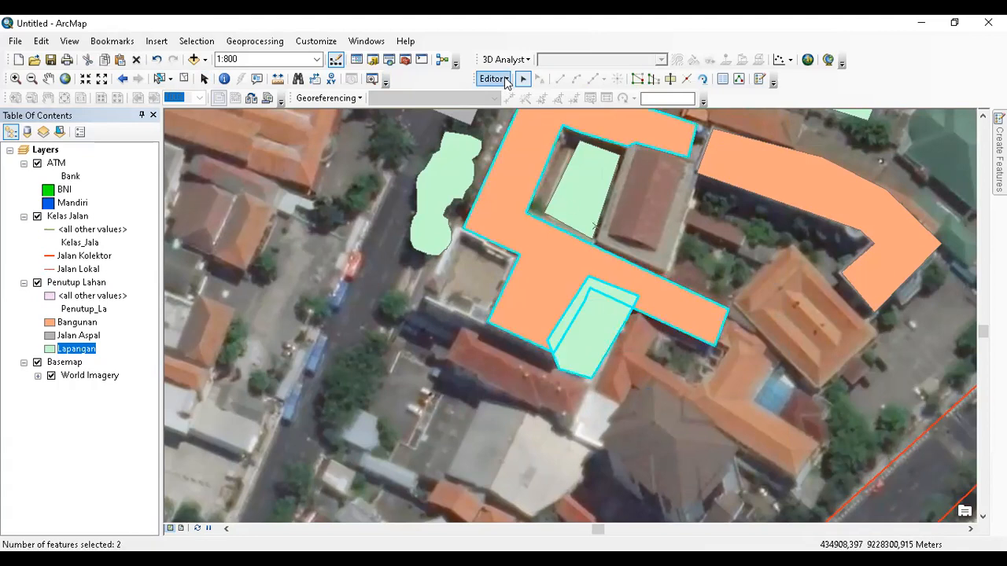
left_click(505, 79)
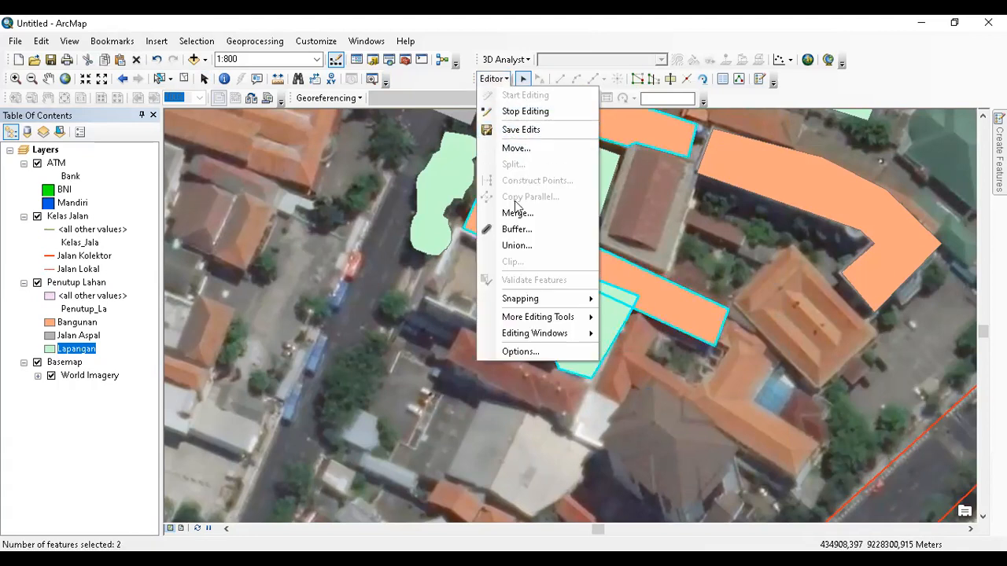
left_click(537, 248)
left_click(653, 298)
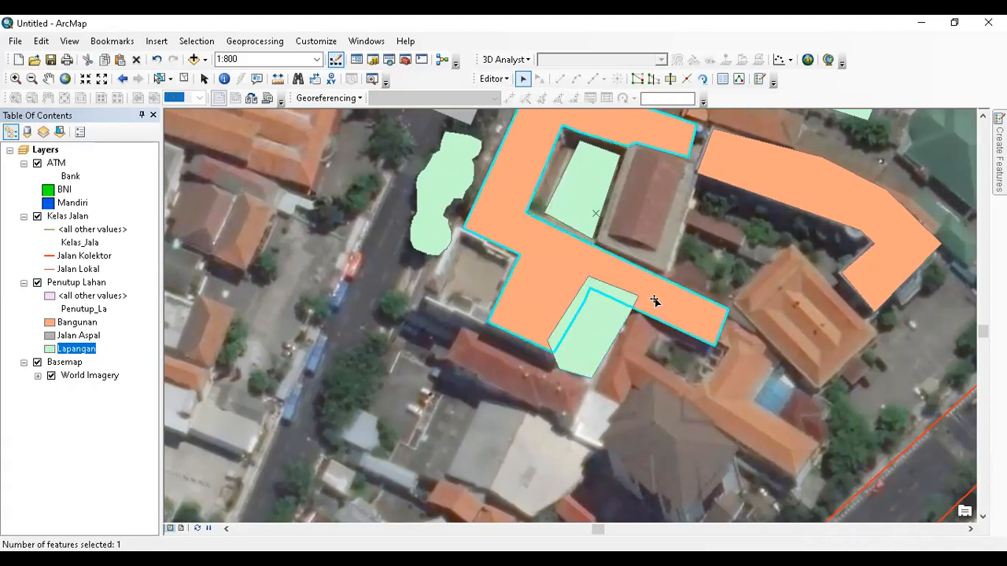
left_click(583, 353, "shift")
left_click(494, 79)
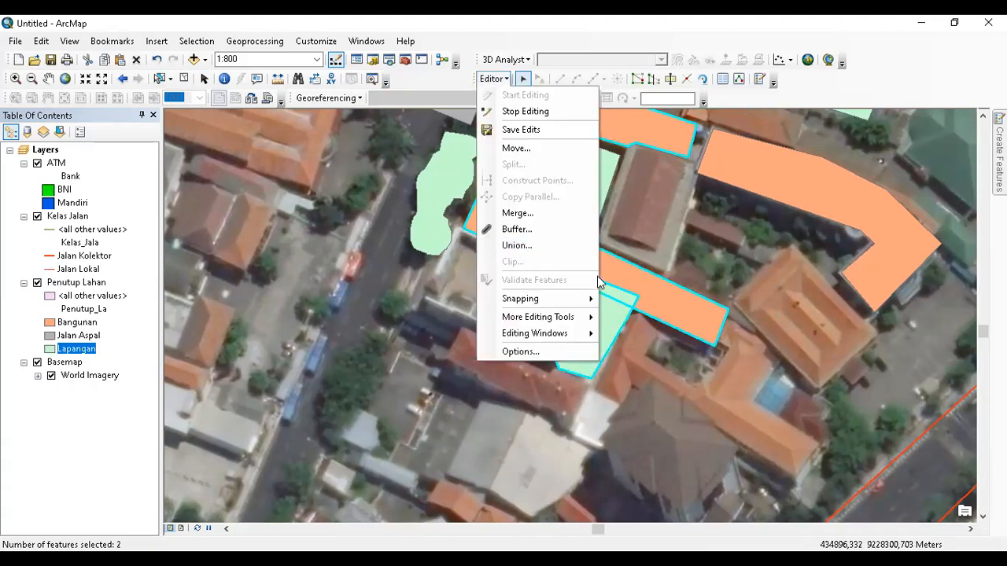
left_click(526, 244)
left_click(605, 339)
left_click(567, 236, "shift")
left_click(493, 79)
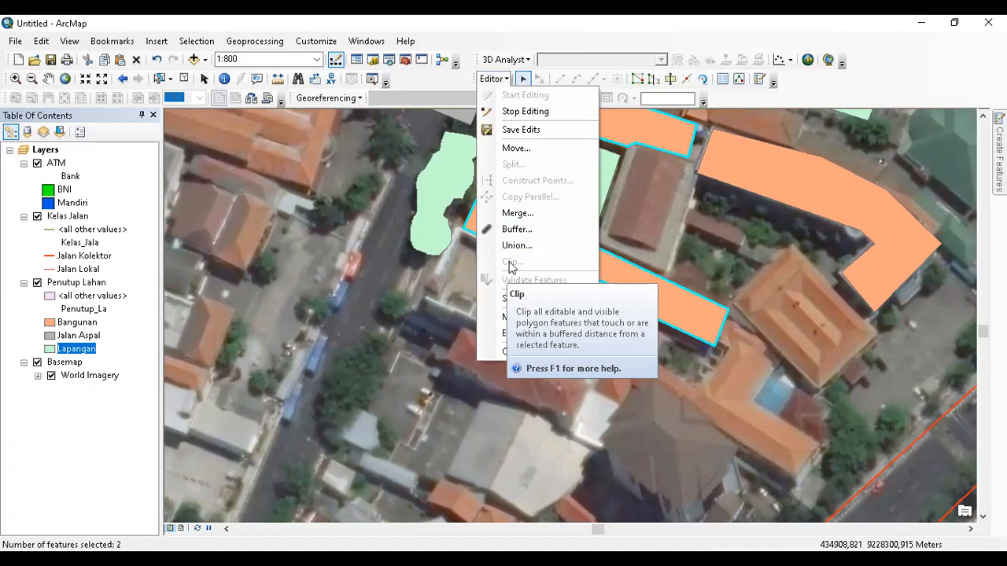
left_click(717, 369)
left_click(609, 330)
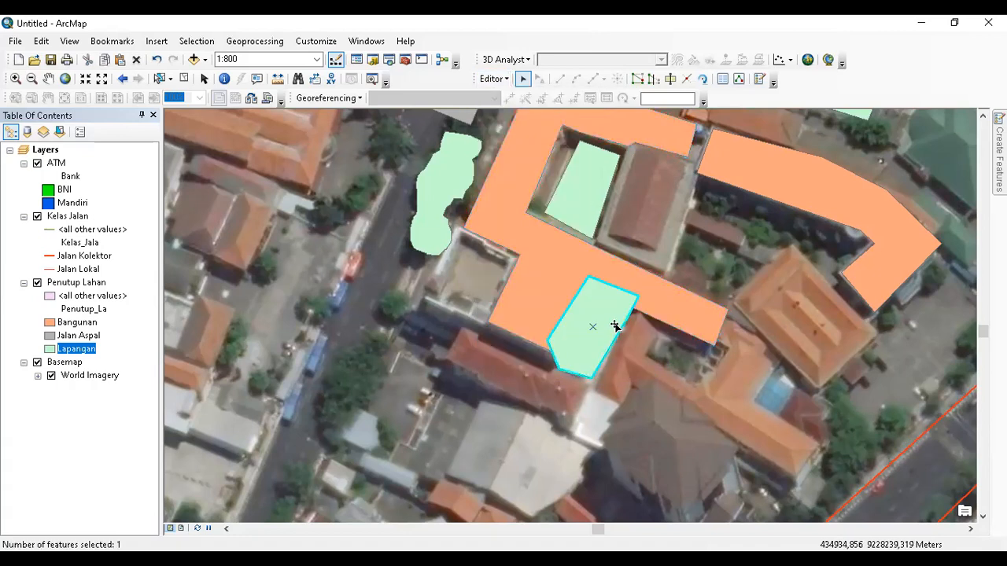
key("Delete")
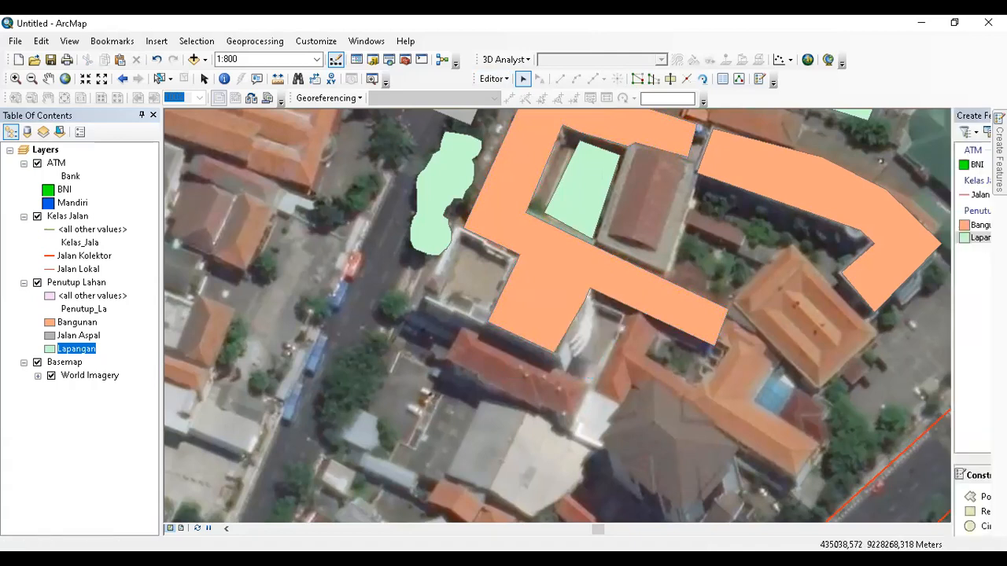
Draw a five-vertex Bangunan polygon over the stair area, overlapping the main building's southern inner corner, and clear its selection
left_click(825, 225)
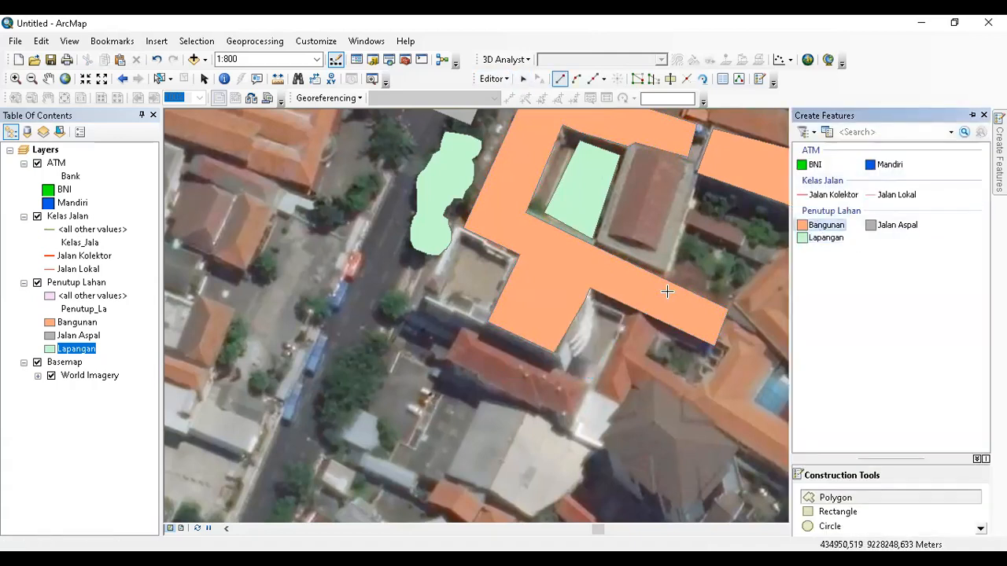
left_click(577, 280)
left_click(553, 353)
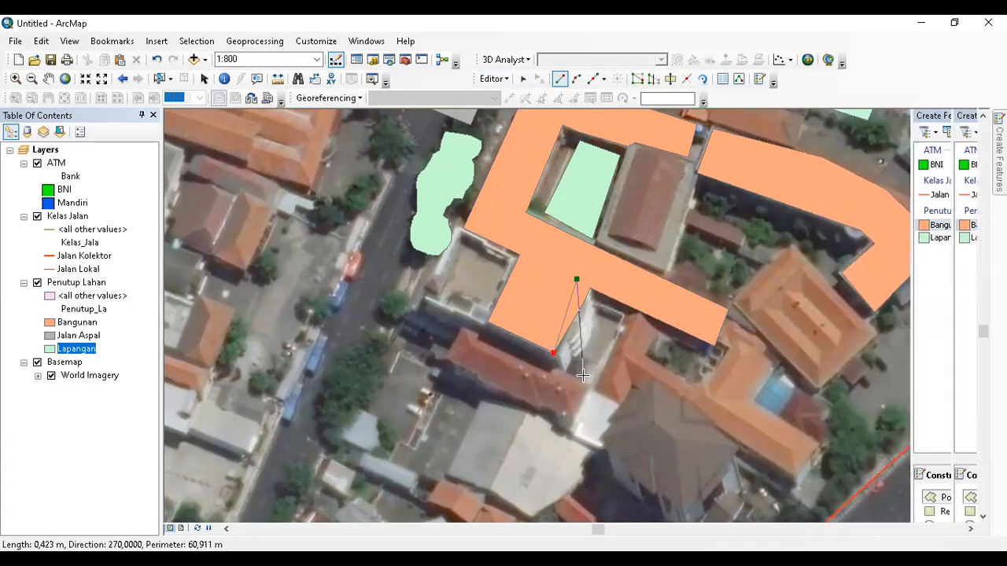
left_click(582, 374)
left_click(613, 340)
left_click(634, 295)
double_click(634, 295)
left_click(523, 79)
left_click(631, 355)
Try to clip with the small stair-area polygon and the main Bangunan polygon selected together
left_click(590, 319)
left_click(648, 297, "shift")
left_click(491, 80)
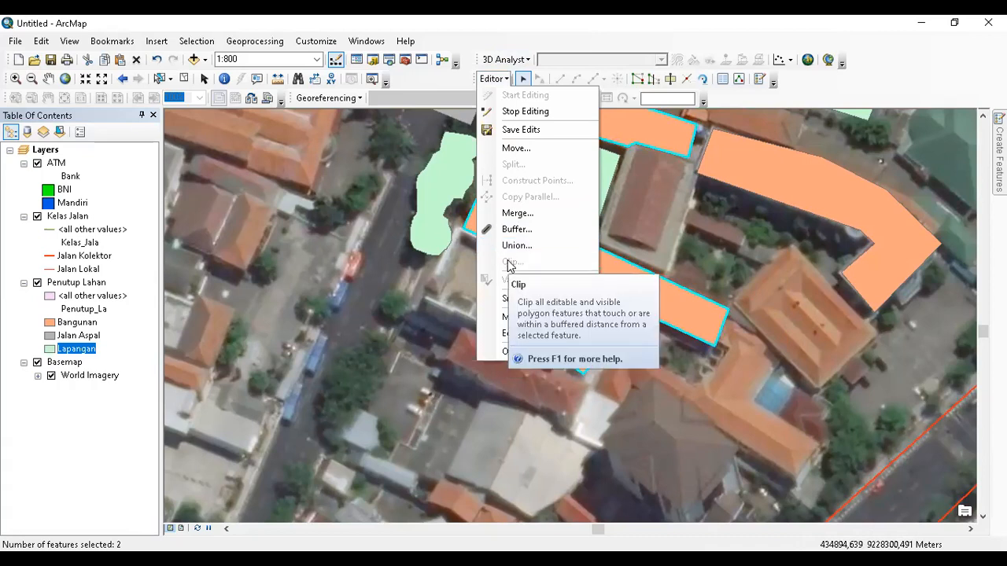
left_click(665, 385)
Clip the main Bangunan polygon with only the small stair-area polygon selected, using buffer distance 0,000 and discarding the intersecting area
left_click(593, 331)
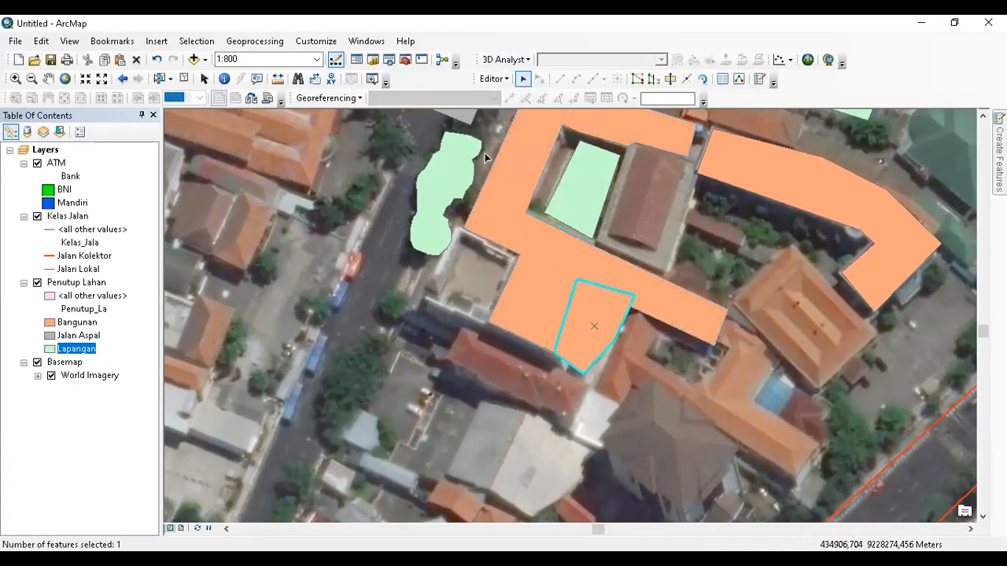
left_click(488, 81)
left_click(524, 262)
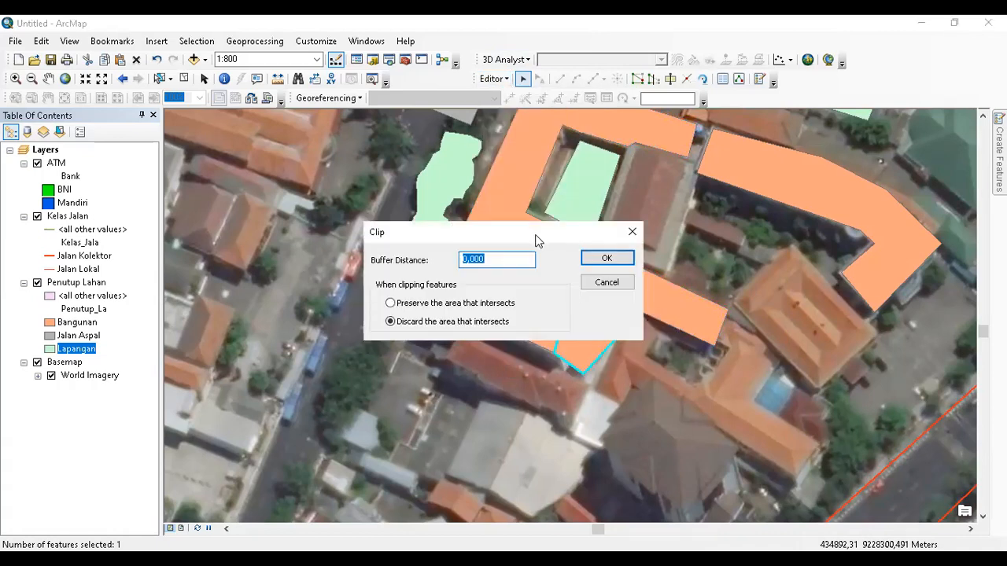
left_click_drag(537, 240, 411, 242)
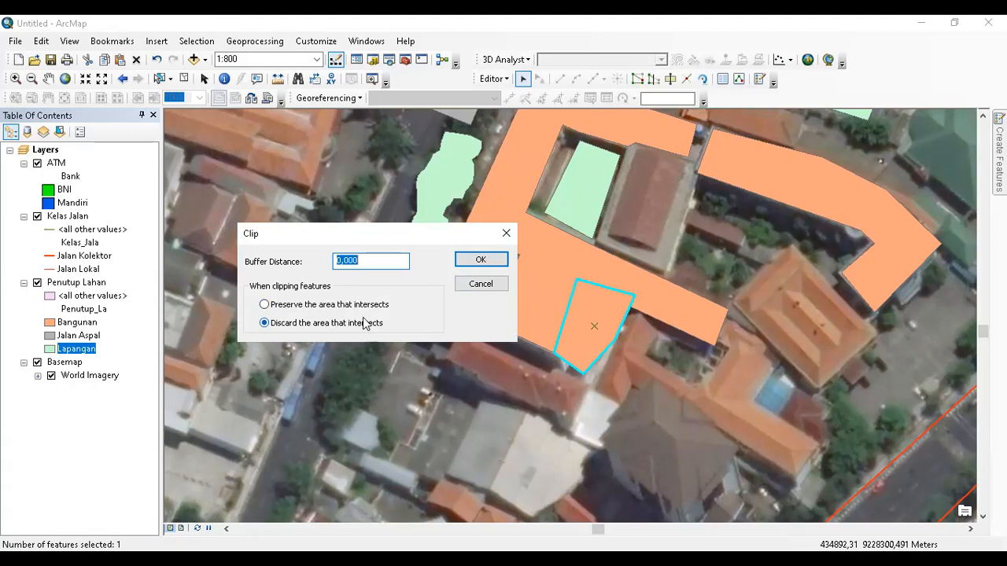
left_click(474, 264)
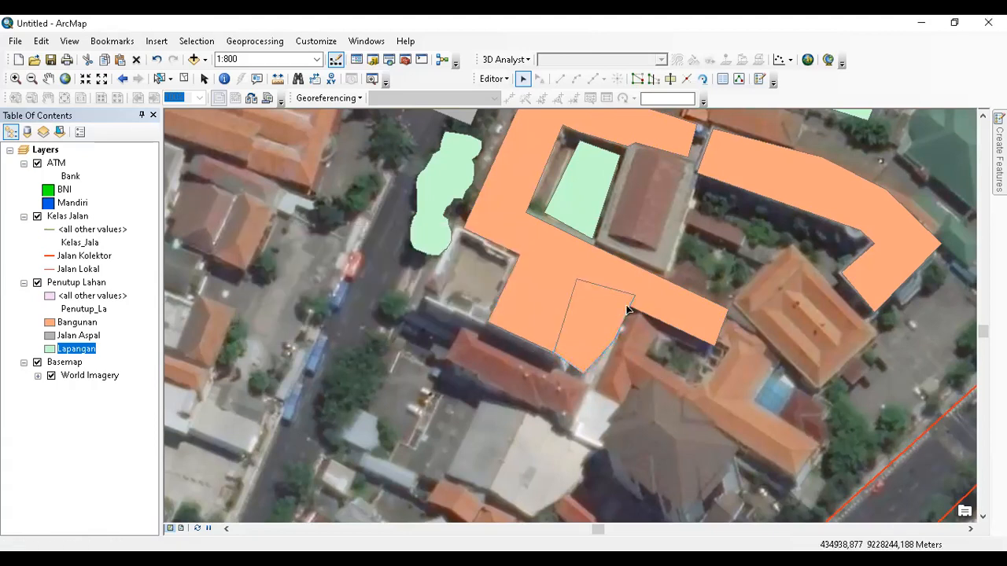
Move the small stair-area polygon south to expose the clipped edge, and undo both the move and the clip
left_click(598, 315)
left_click_drag(591, 317, 578, 403)
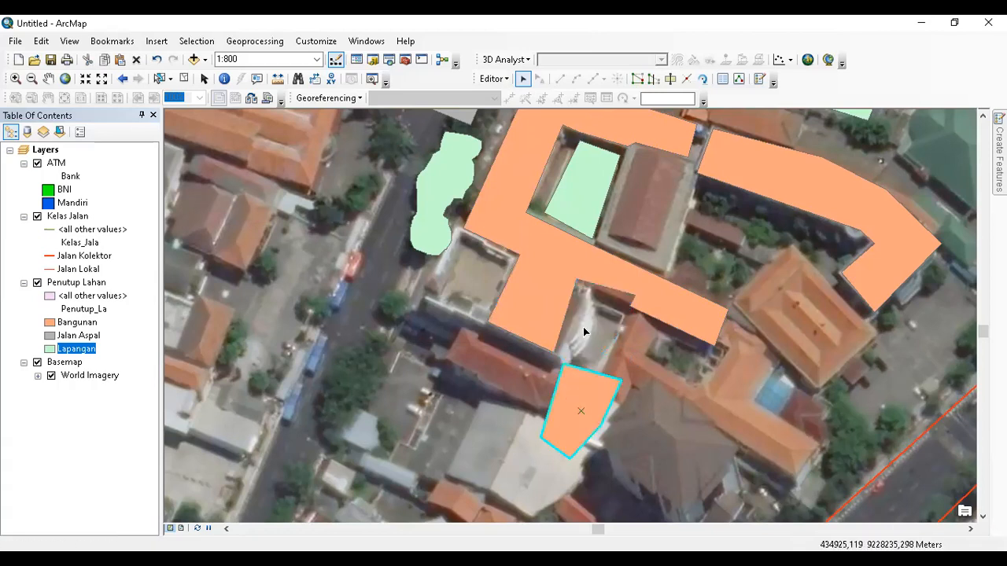
key("ctrl+z")
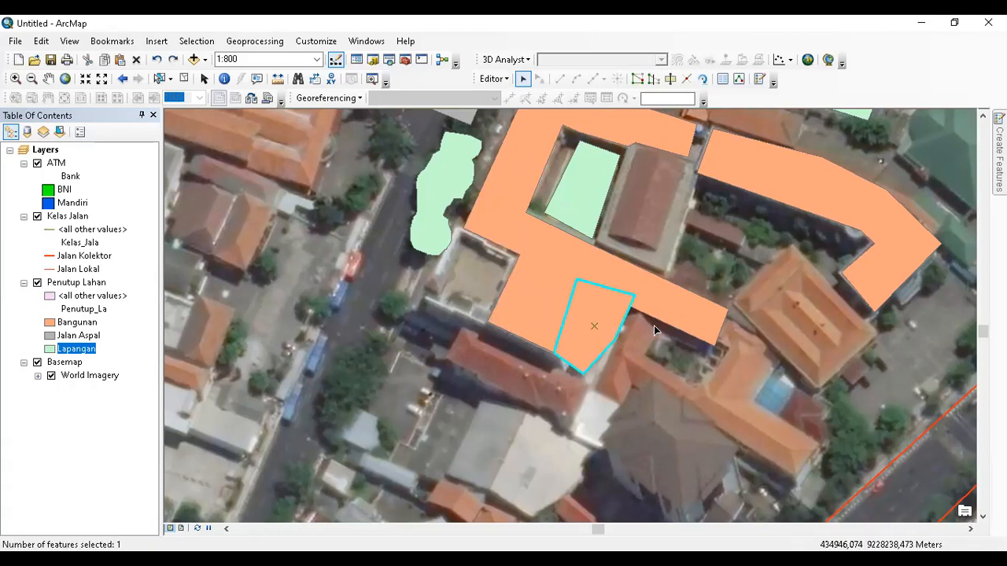
left_click(655, 305)
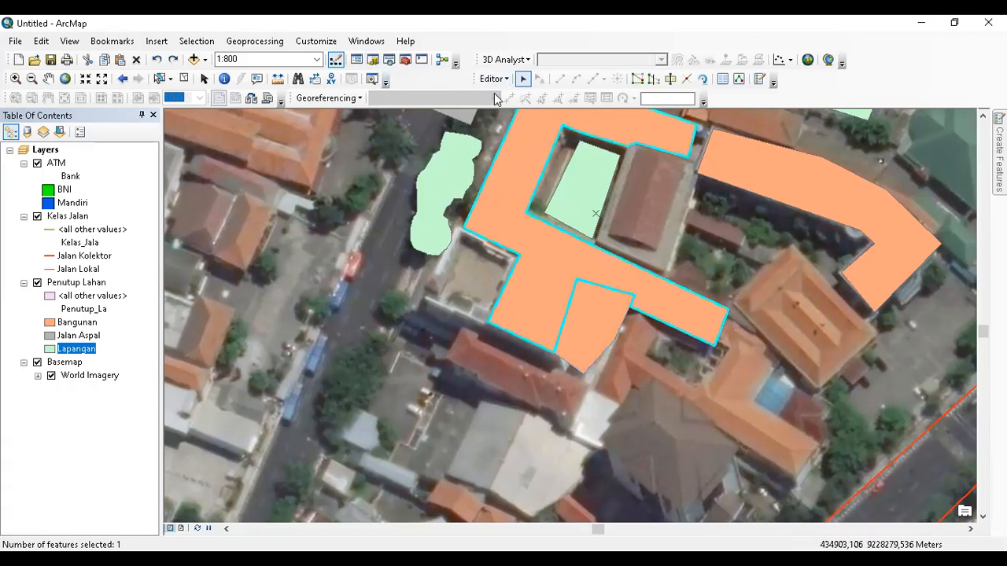
key("ctrl+z")
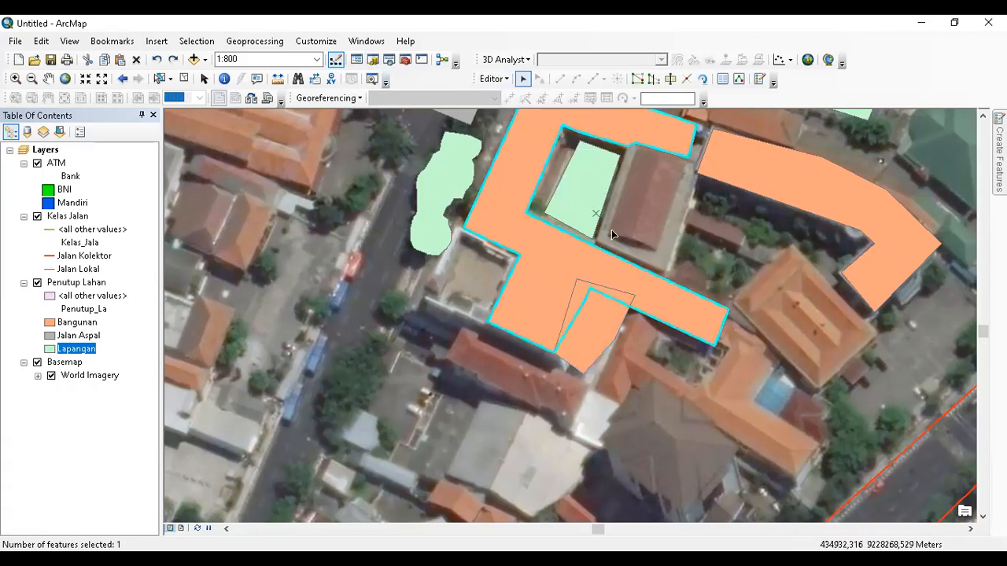
Clip the small stair-area polygon with the main Bangunan polygon selected, using buffer distance 0,000 and discarding the intersecting area
left_click(635, 339)
left_click(652, 296)
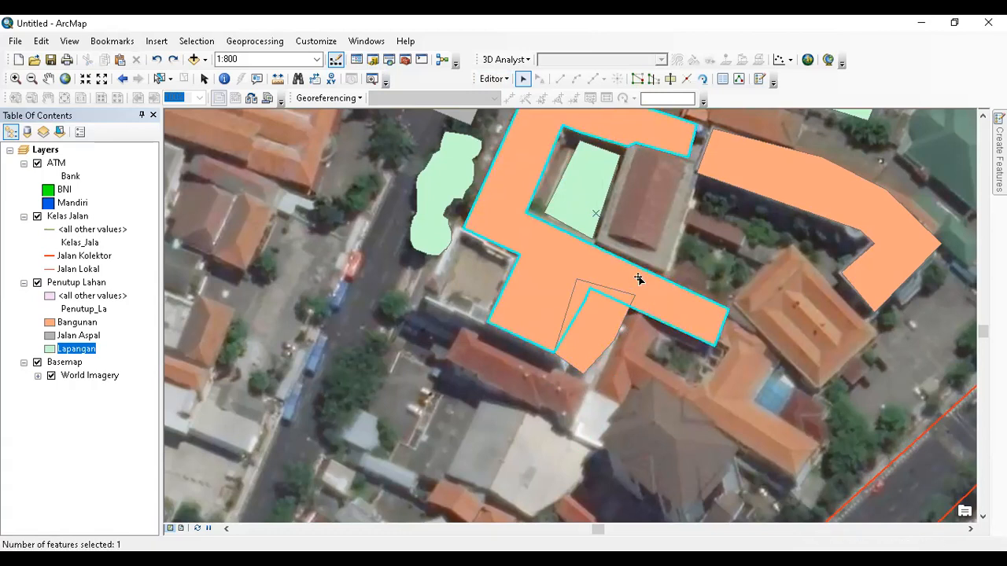
left_click(493, 78)
left_click(504, 260)
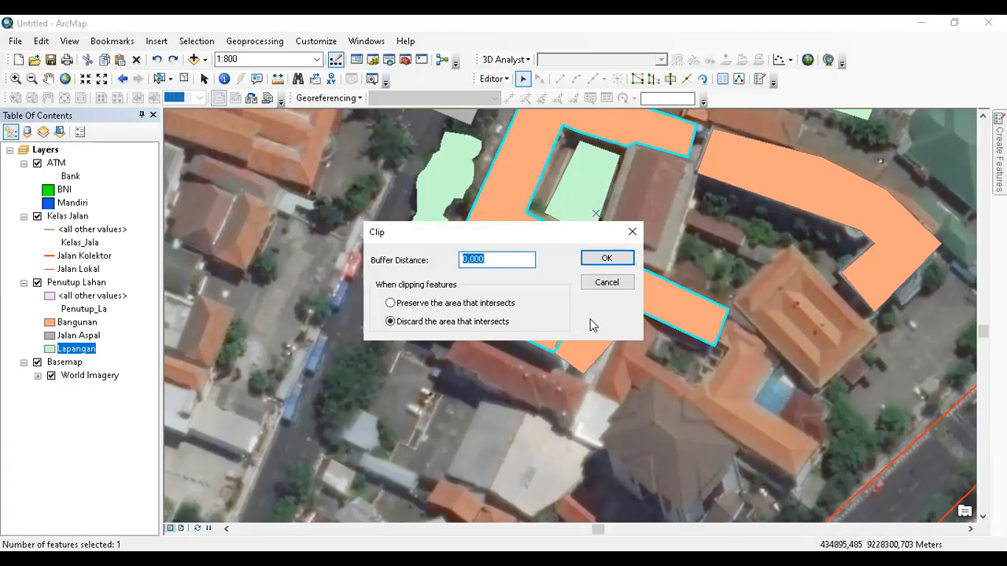
left_click_drag(578, 233, 431, 202)
left_click(470, 230)
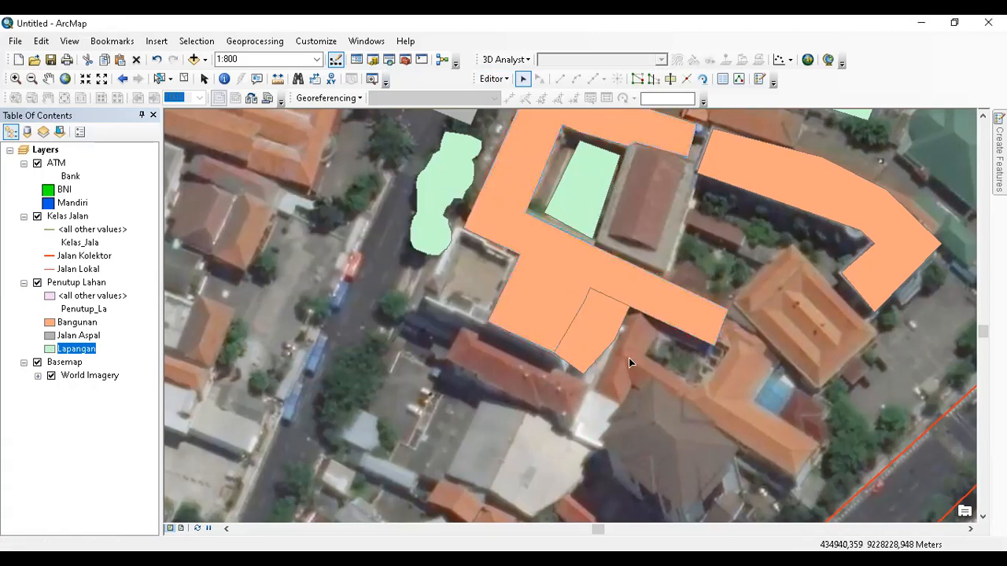
Move the clipped stair-area polygon southeast to check its shared edge, undo the move, and clear the selection
left_click(600, 332)
left_click_drag(599, 332, 631, 375)
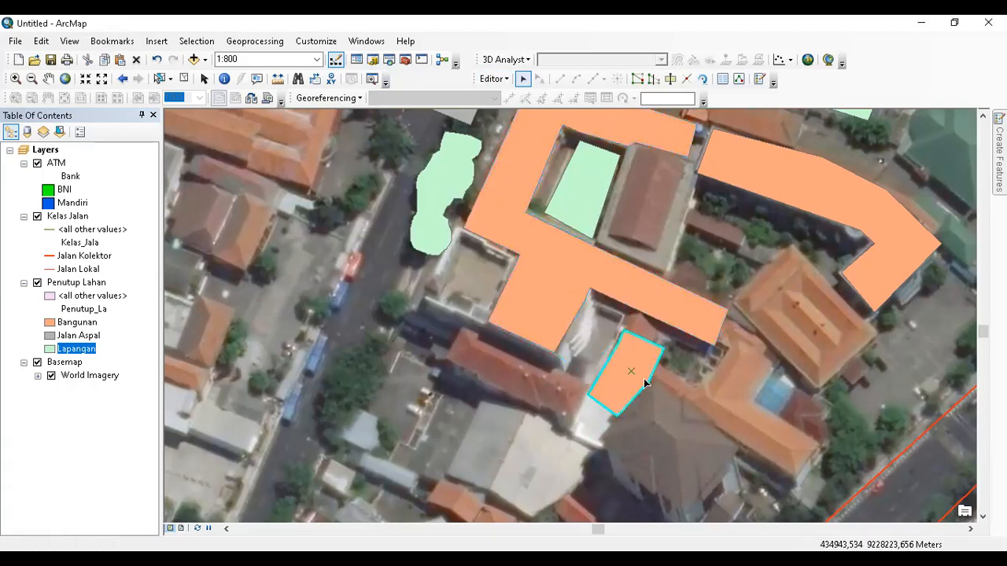
key("ctrl+z")
left_click(596, 372)
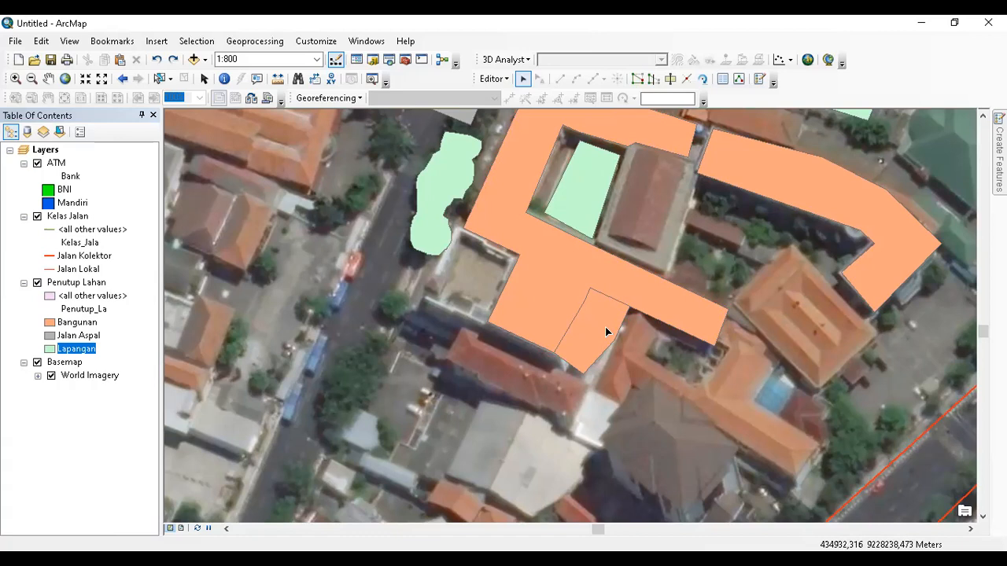
End the editing session, keeping the clipped Bangunan polygons
left_click(606, 332)
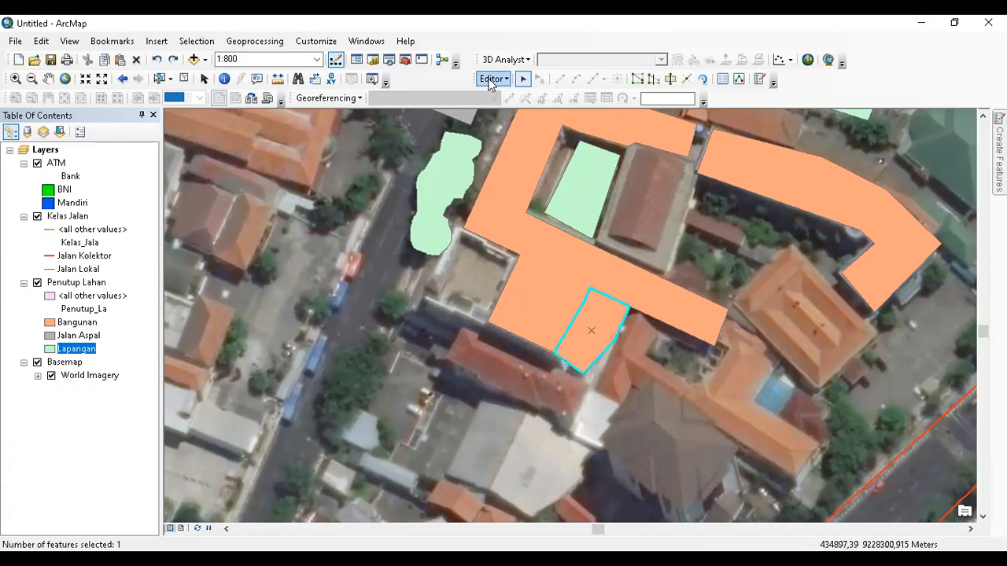
left_click(489, 108)
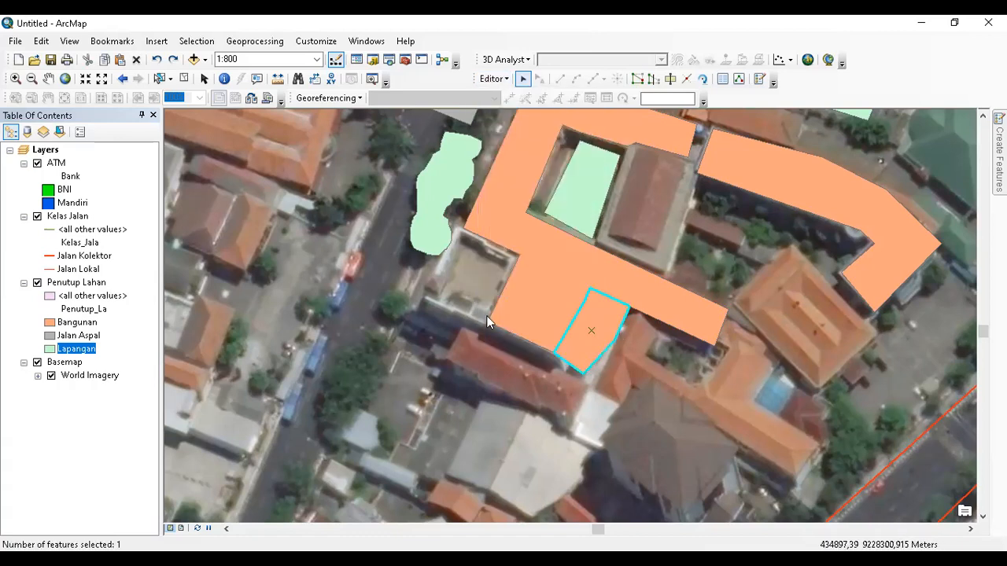
left_click(465, 338)
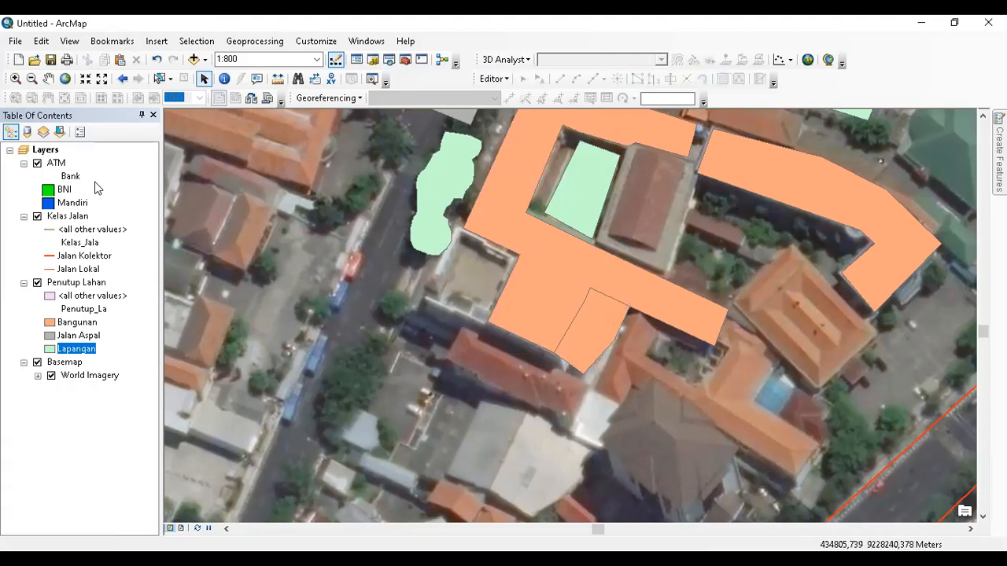
left_click_drag(553, 201, 525, 251)
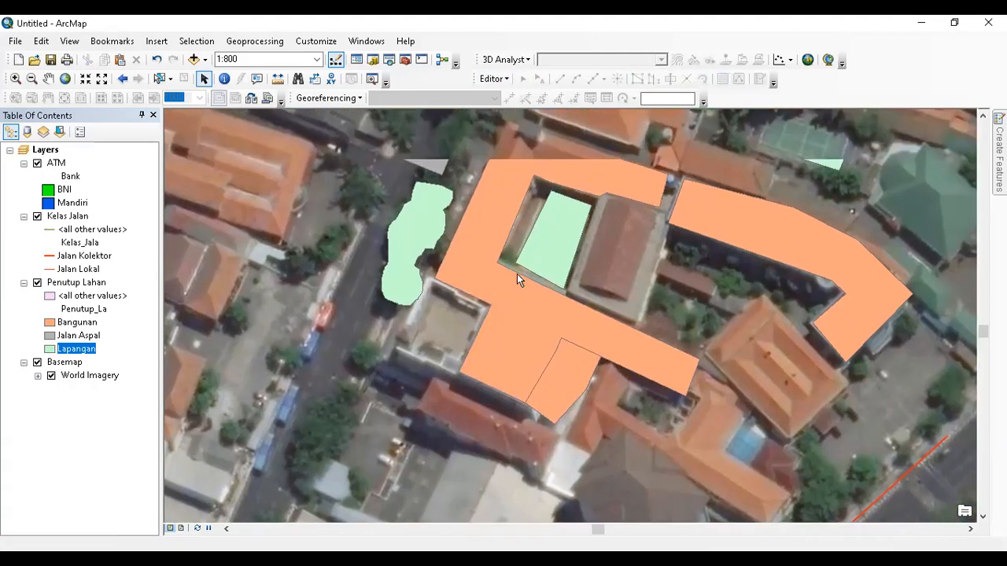
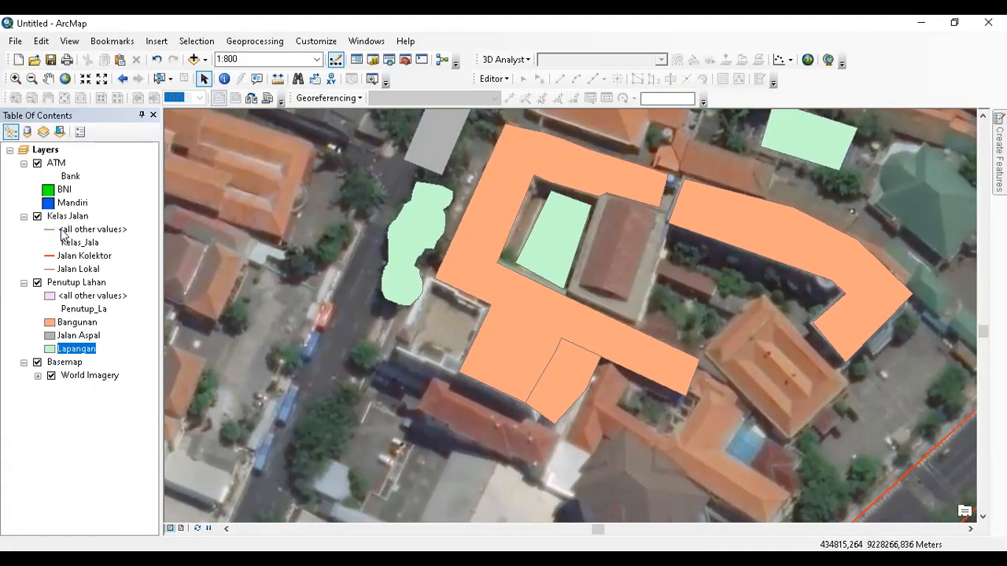
Add a Float field named Luas to the Penutup Lahan layer's attribute table
left_click(94, 282)
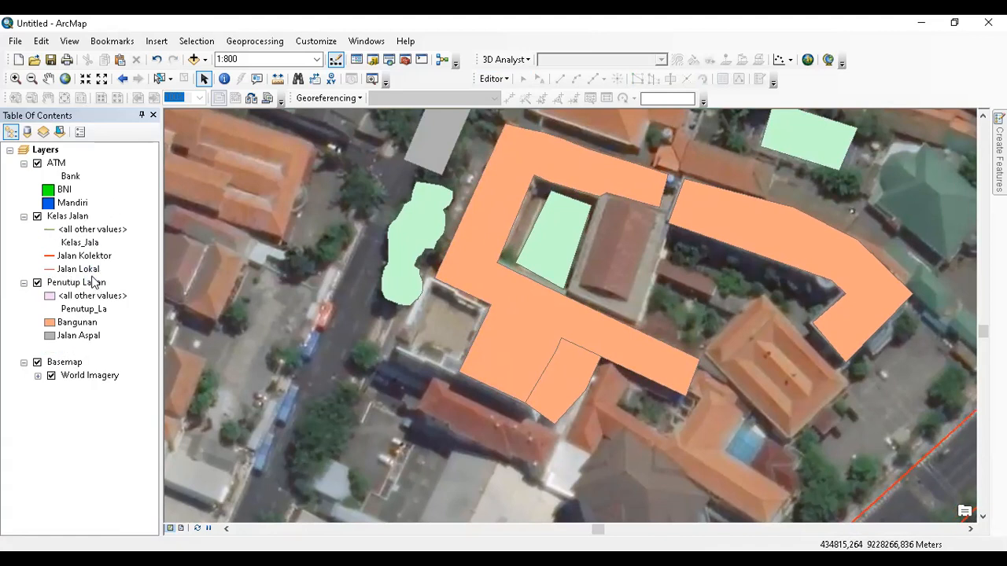
right_click(95, 283)
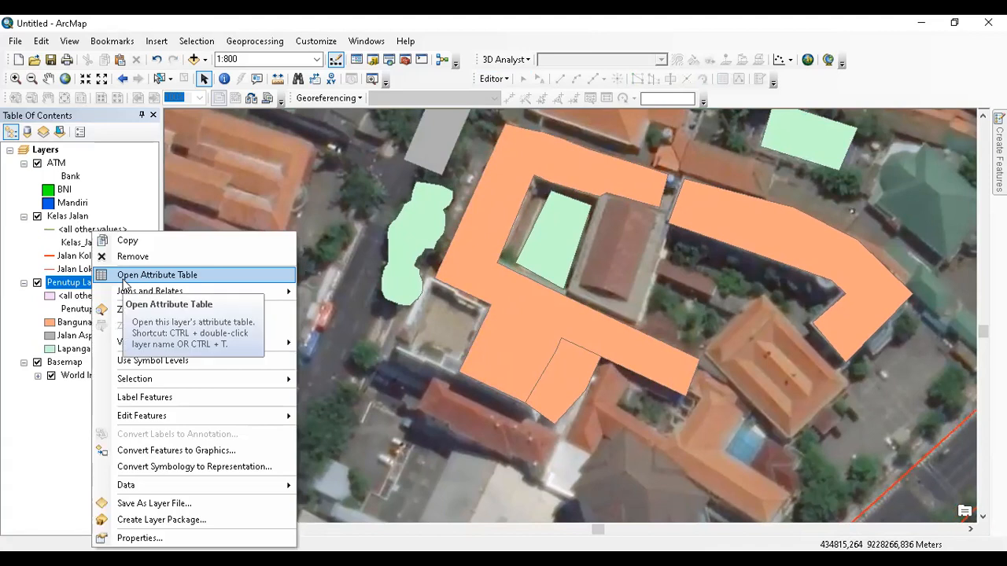
left_click(124, 281)
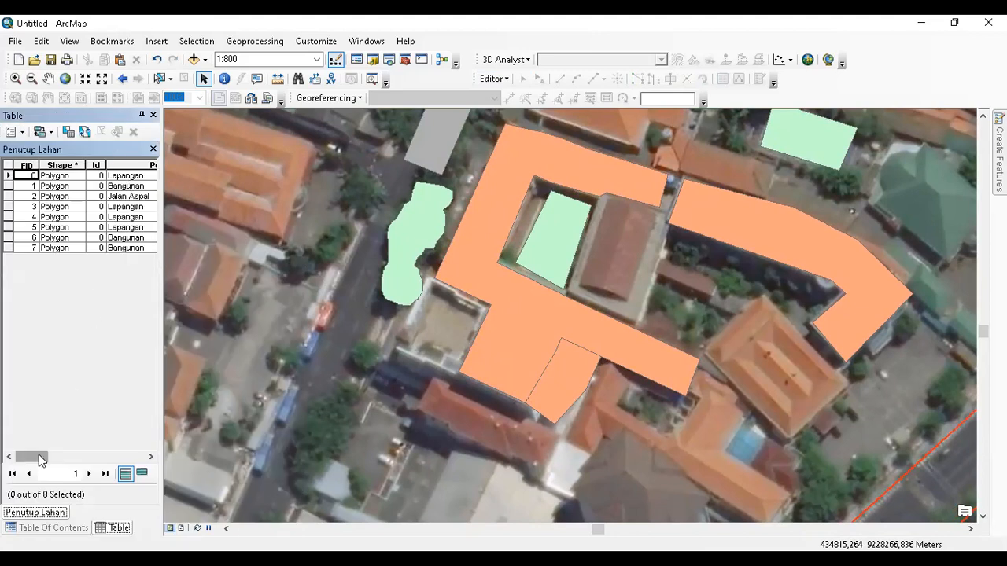
left_click_drag(31, 456, 130, 460)
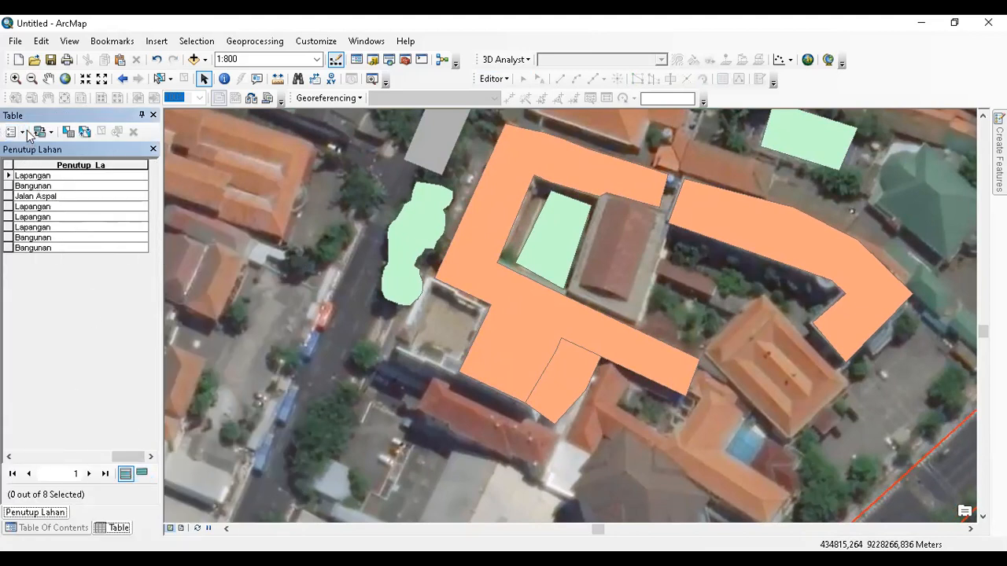
left_click(23, 132)
left_click(47, 233)
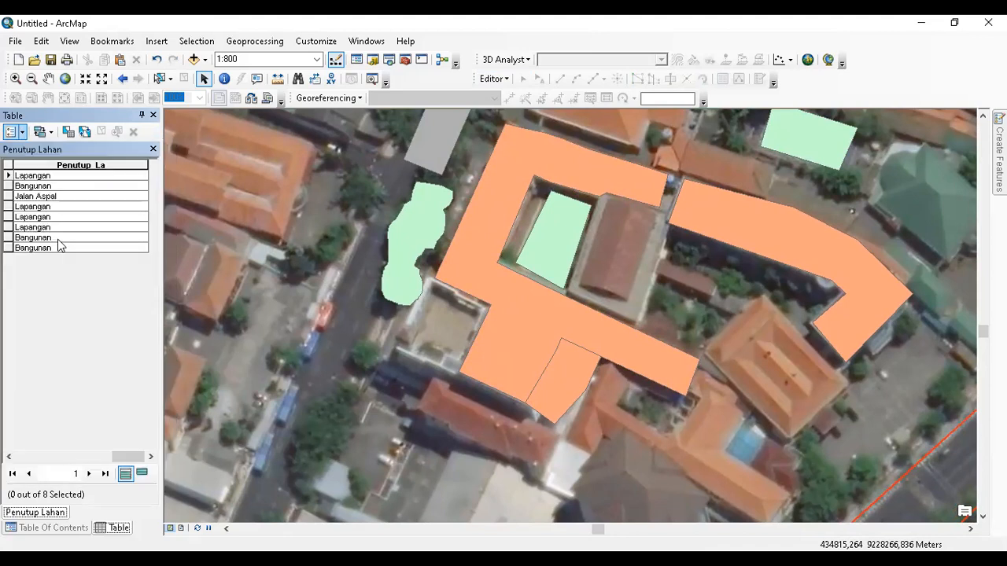
type("Luas")
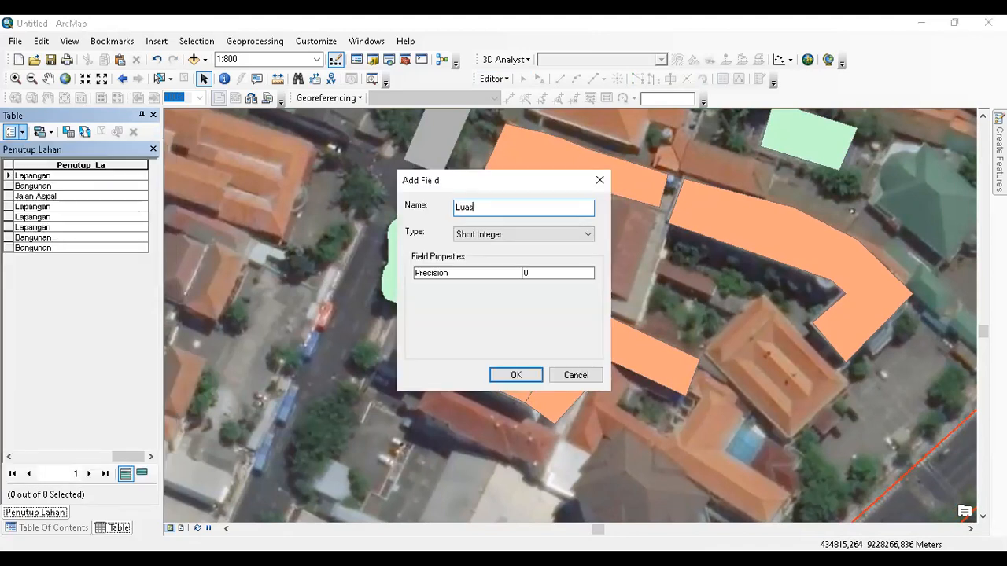
left_click(464, 236)
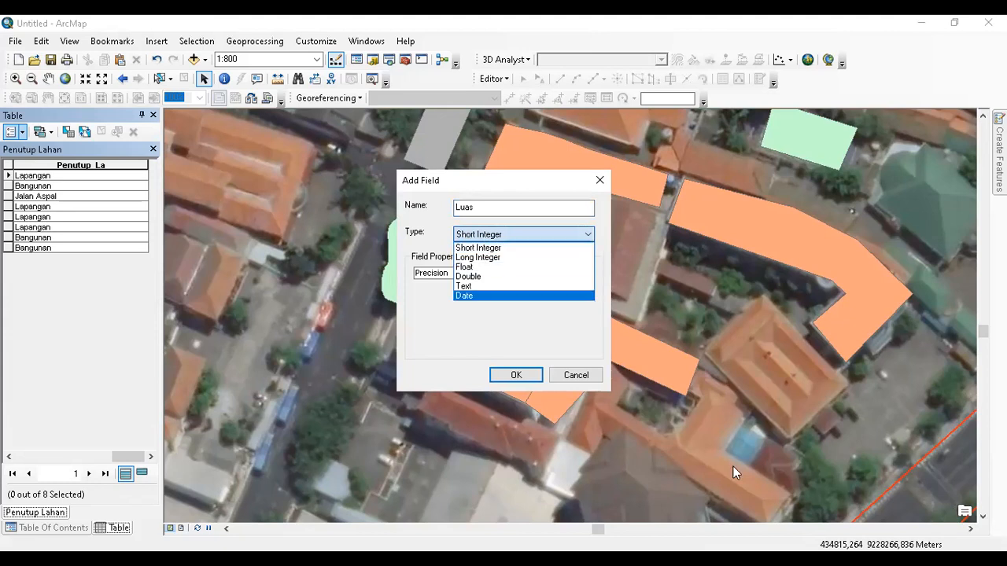
left_click(528, 267)
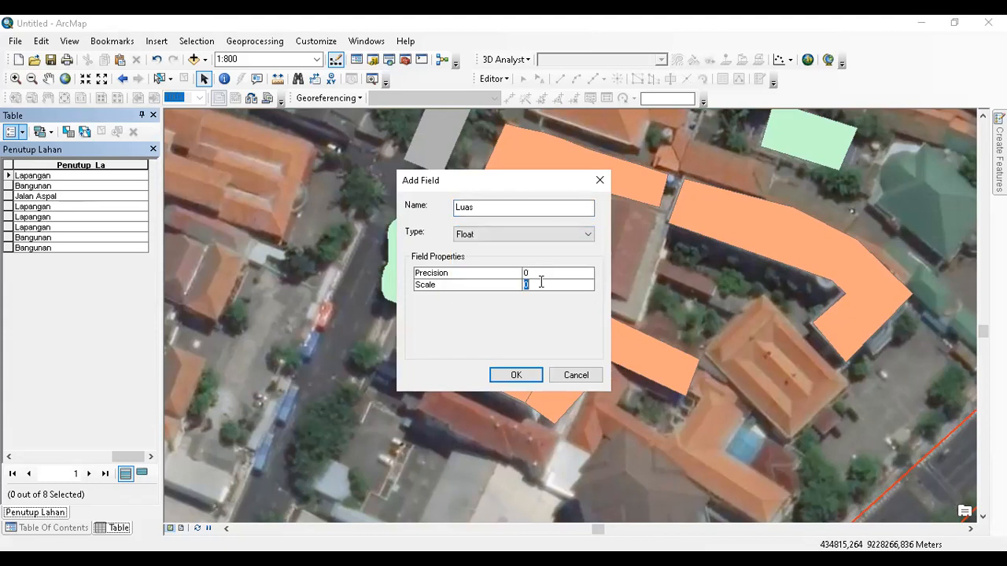
left_click(546, 272)
left_click(516, 375)
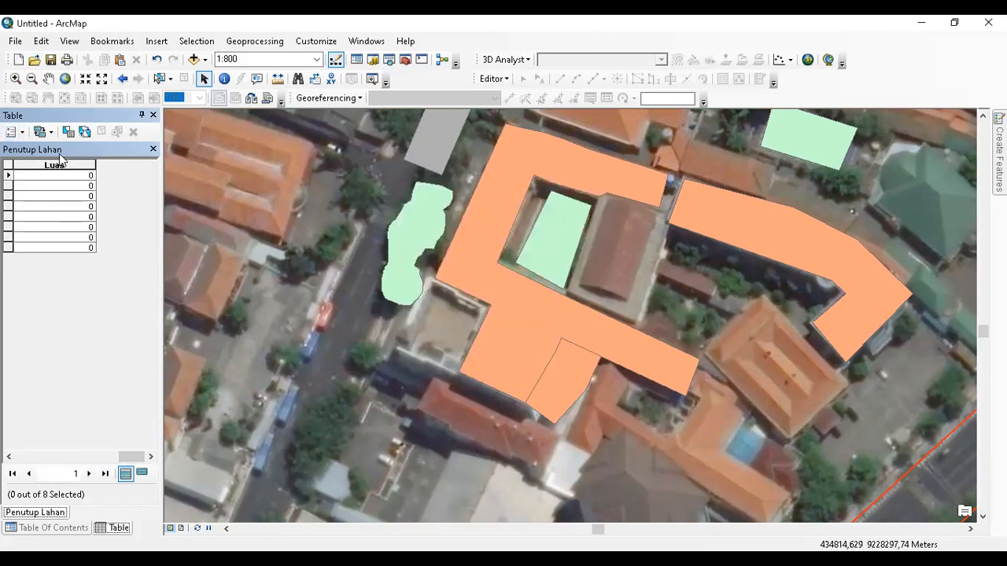
Add a Float field named Keliling with precision 15 to the Penutup Lahan table
left_click(21, 134)
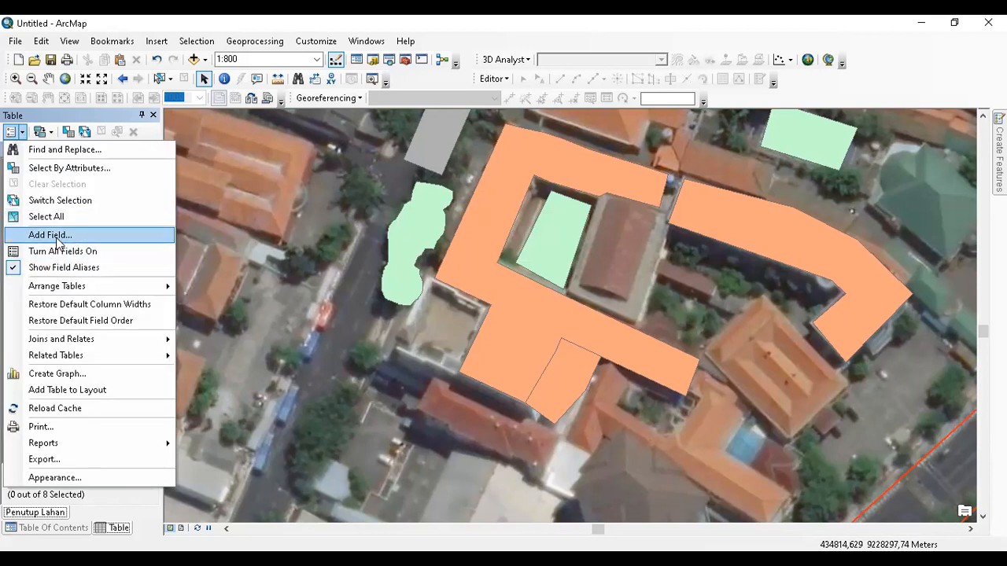
left_click(91, 232)
type("Keliling")
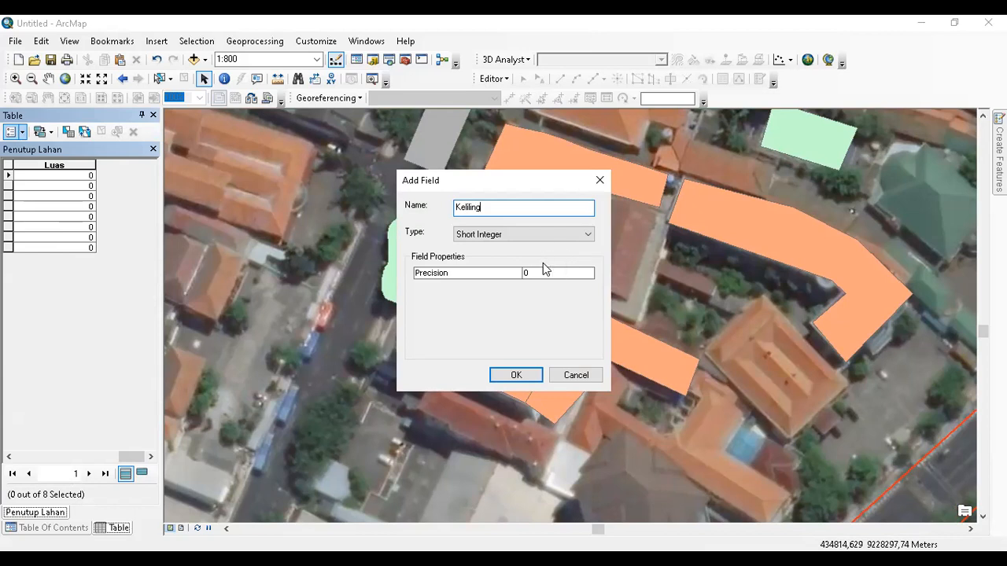
left_click(554, 234)
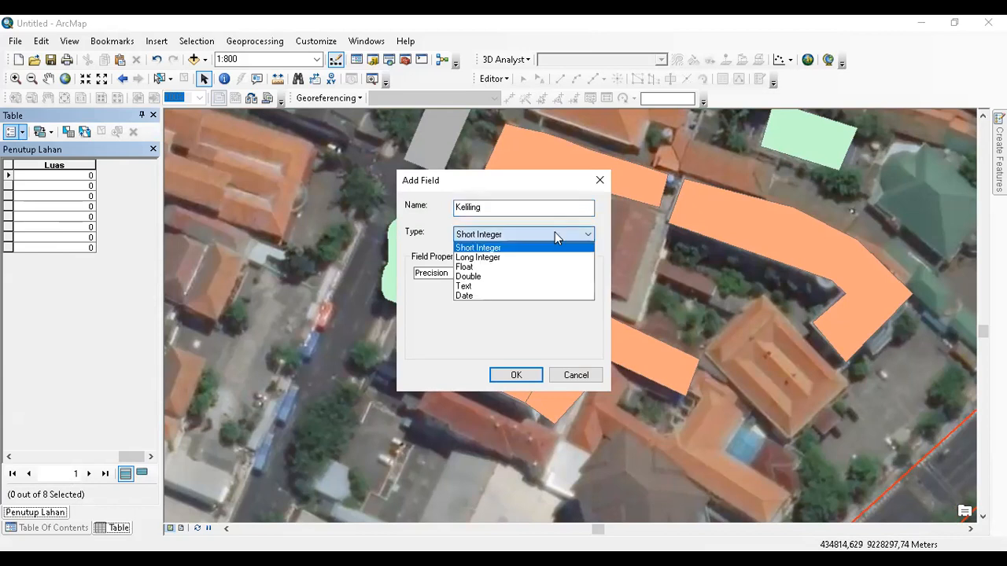
left_click(539, 265)
left_click(548, 271)
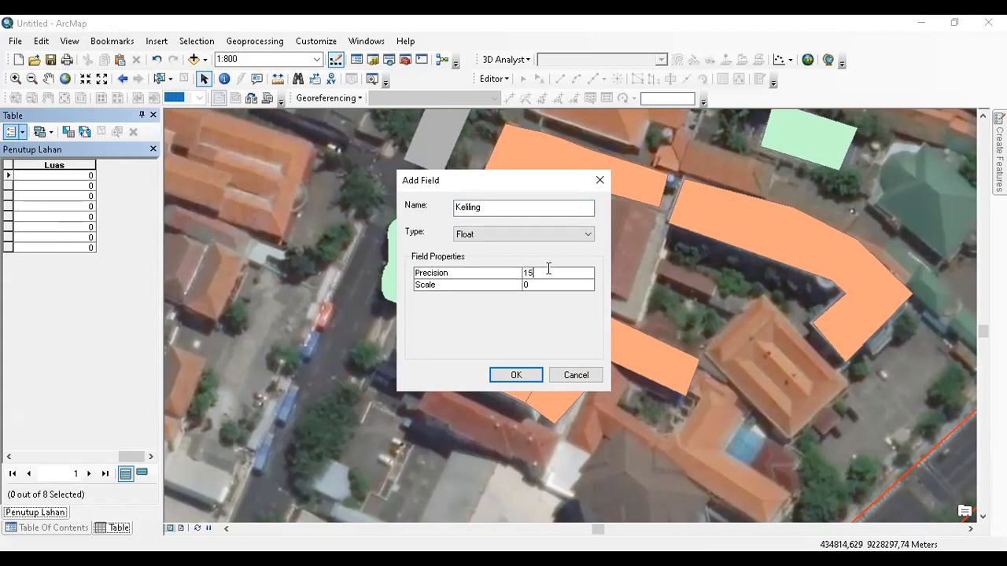
left_click(550, 284)
left_click(536, 376)
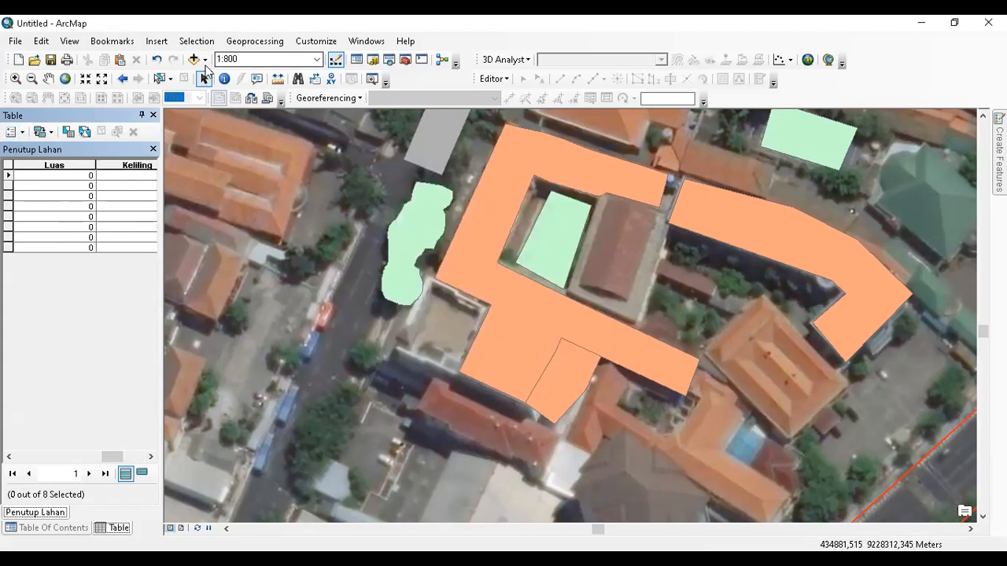
Calculate the Luas field's geometry as Area for all Penutup Lahan polygons, proceeding outside an edit session
left_click(58, 164)
right_click(57, 165)
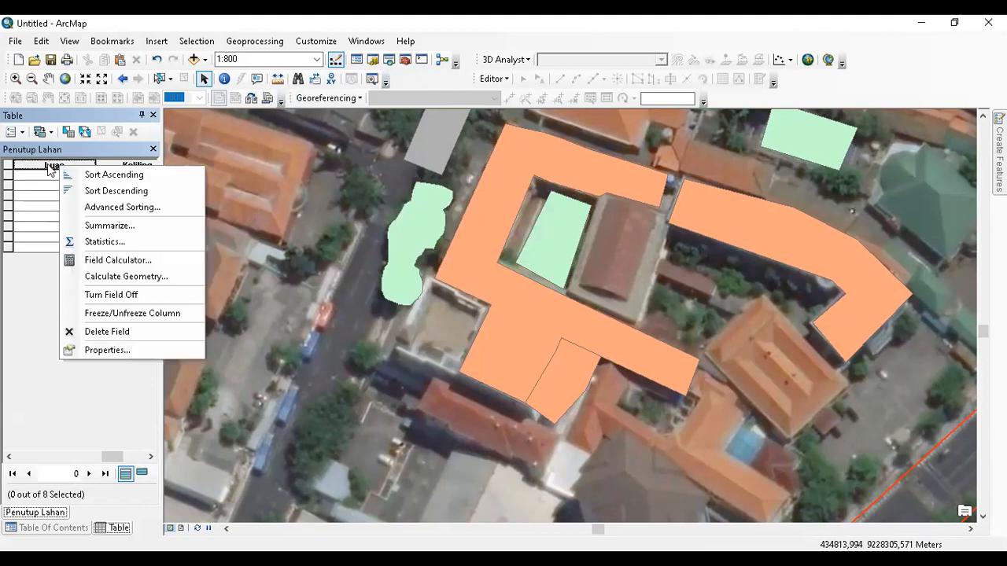
left_click(110, 272)
left_click(462, 322)
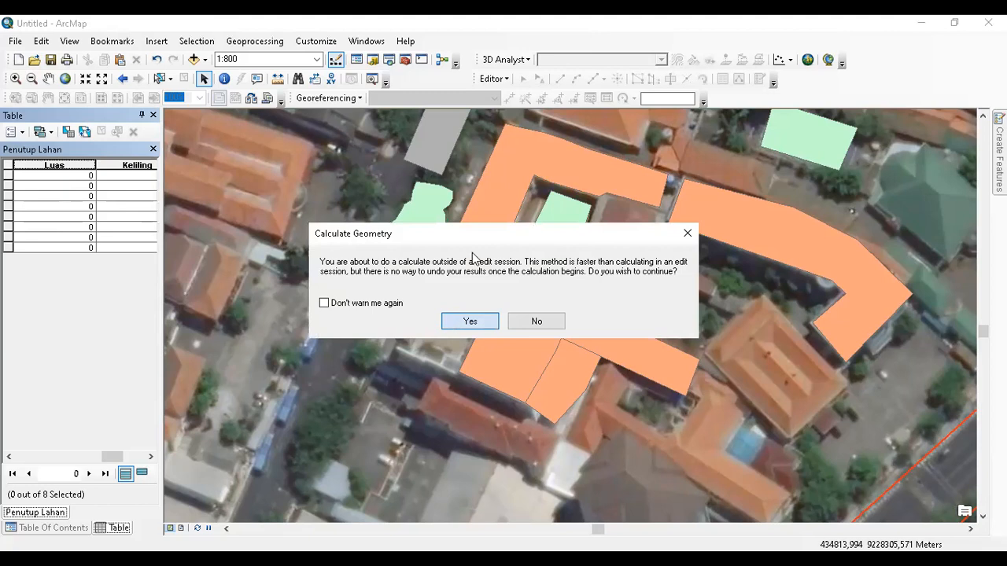
left_click(490, 208)
left_click(494, 222)
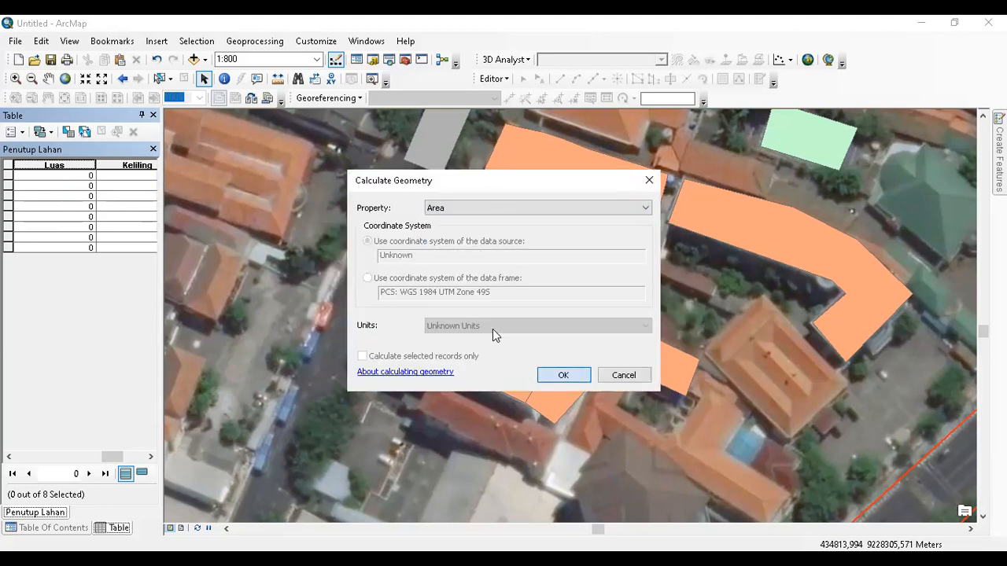
key("Return")
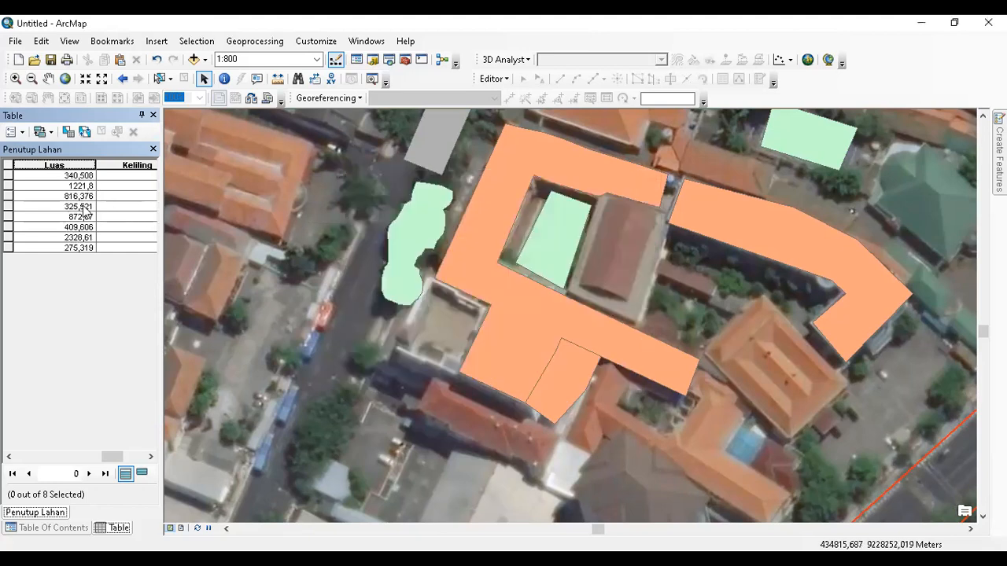
left_click(128, 163)
right_click(132, 169)
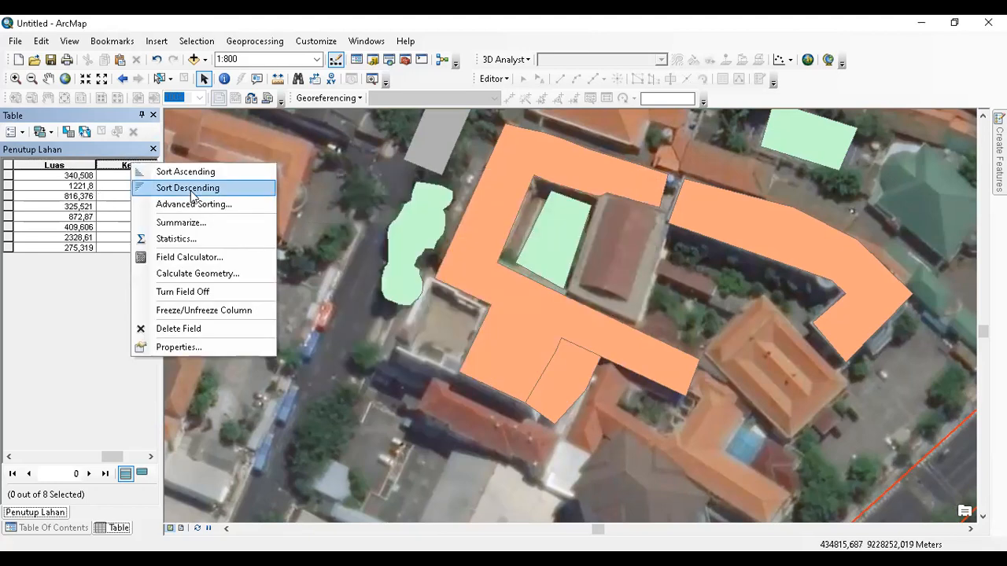
left_click(202, 259)
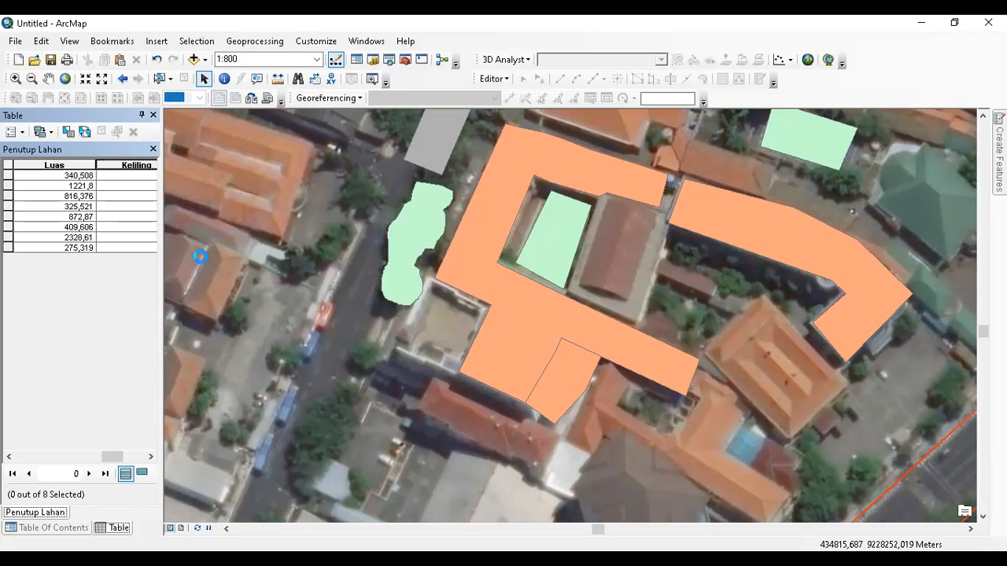
key("Return")
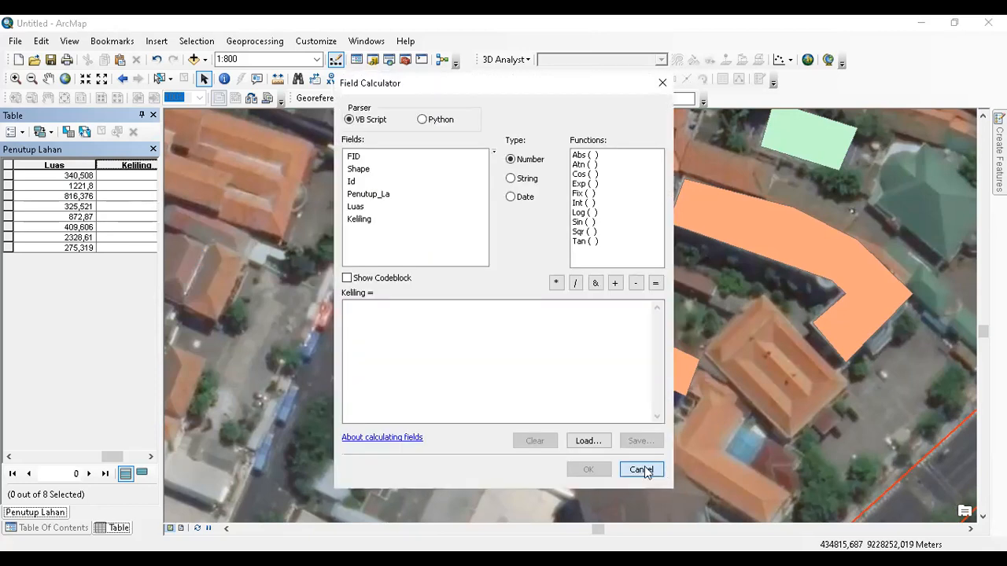
left_click(643, 470)
Calculate the Keliling field's geometry as Perimeter for all Penutup Lahan polygons, proceeding outside an edit session
left_click_drag(132, 460, 111, 460)
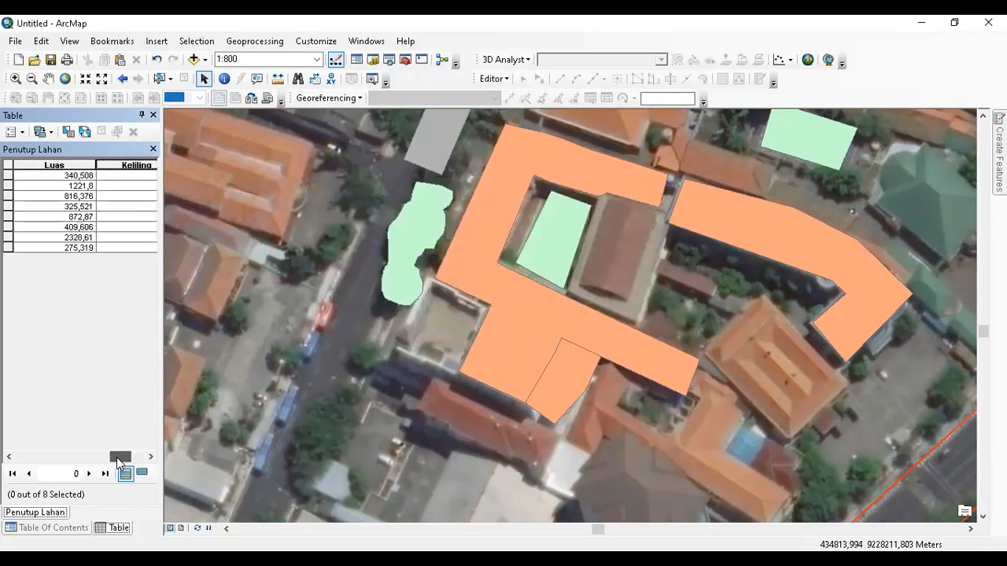
right_click(133, 163)
left_click(194, 276)
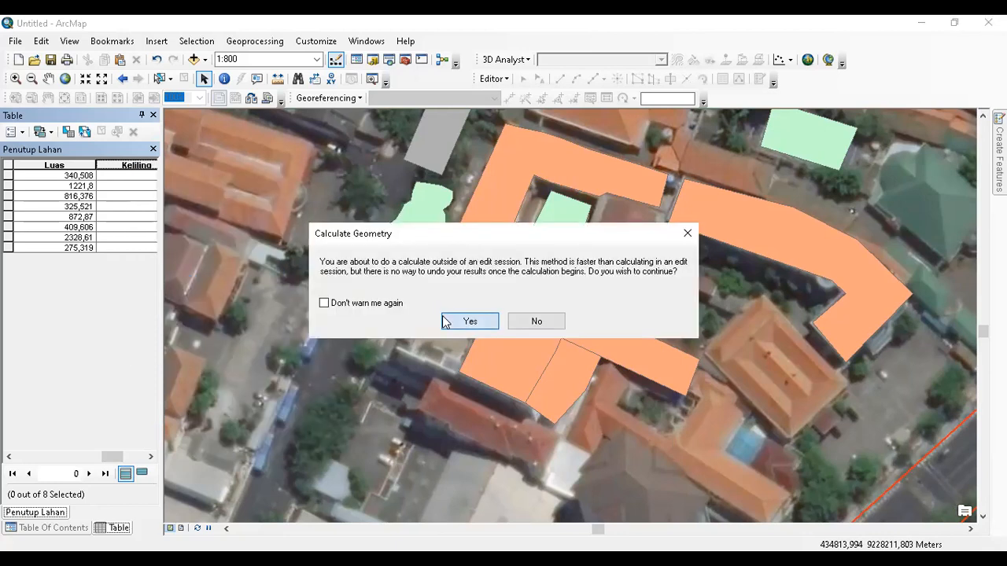
key("Return")
left_click(472, 207)
left_click(472, 227)
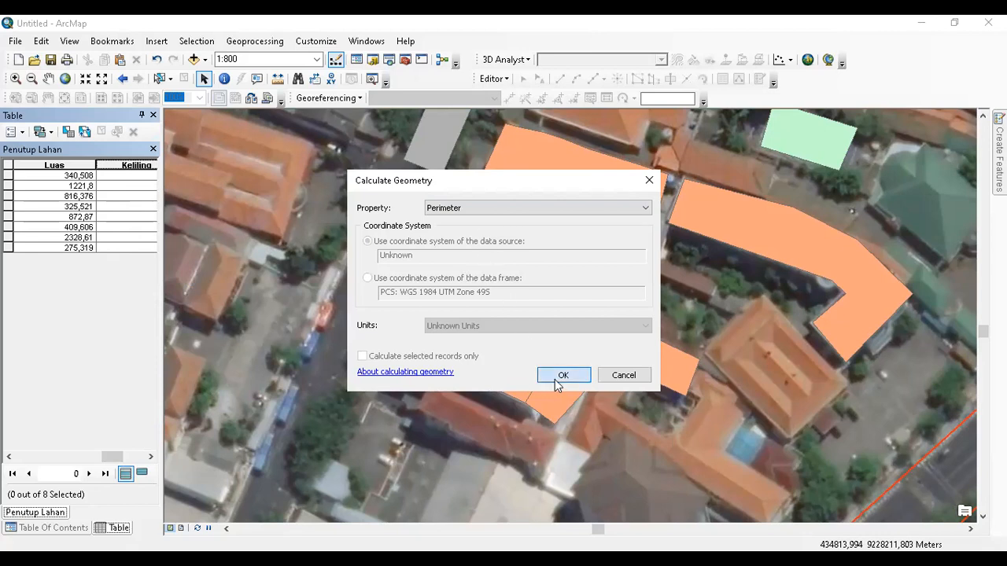
key("Return")
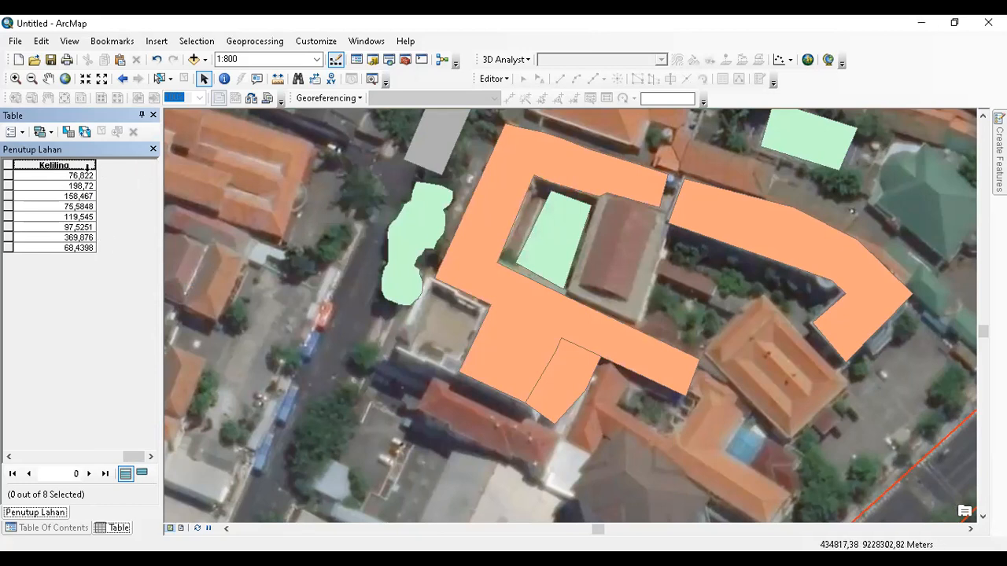
Review the geometry properties offered for the Keliling field, cancel the calculation, and close the attribute table
right_click(72, 165)
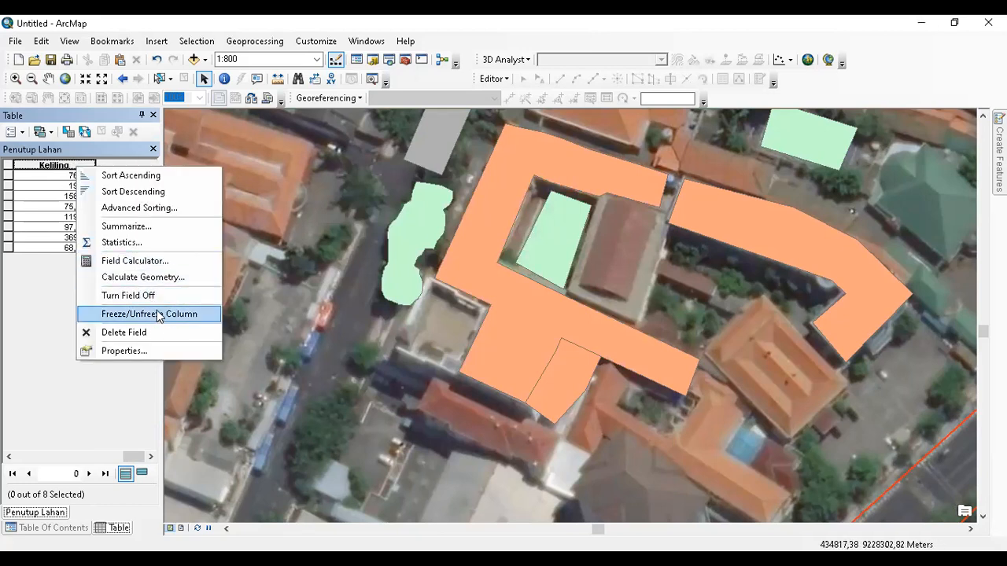
left_click(158, 277)
left_click(480, 323)
left_click(480, 207)
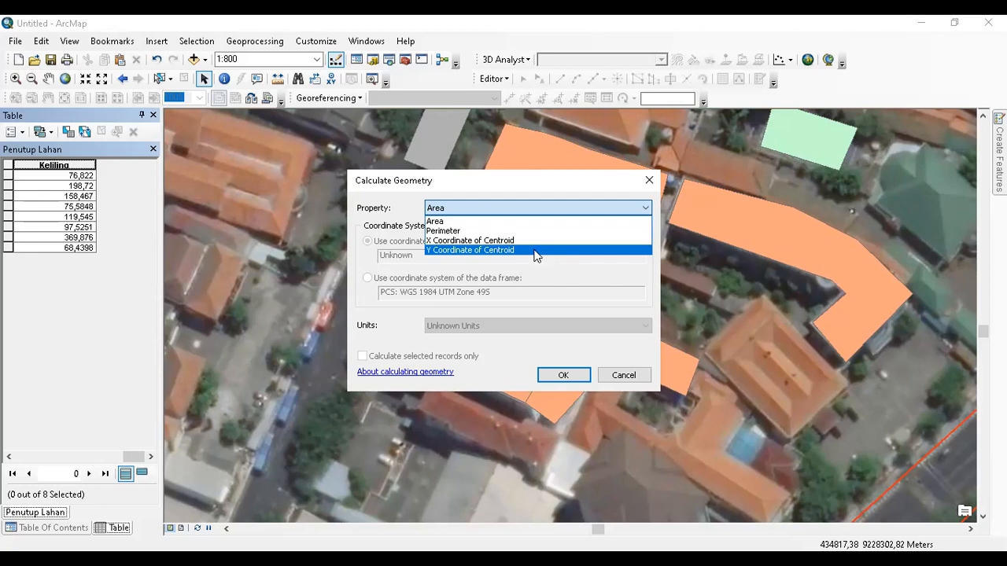
left_click(619, 372)
left_click(621, 375)
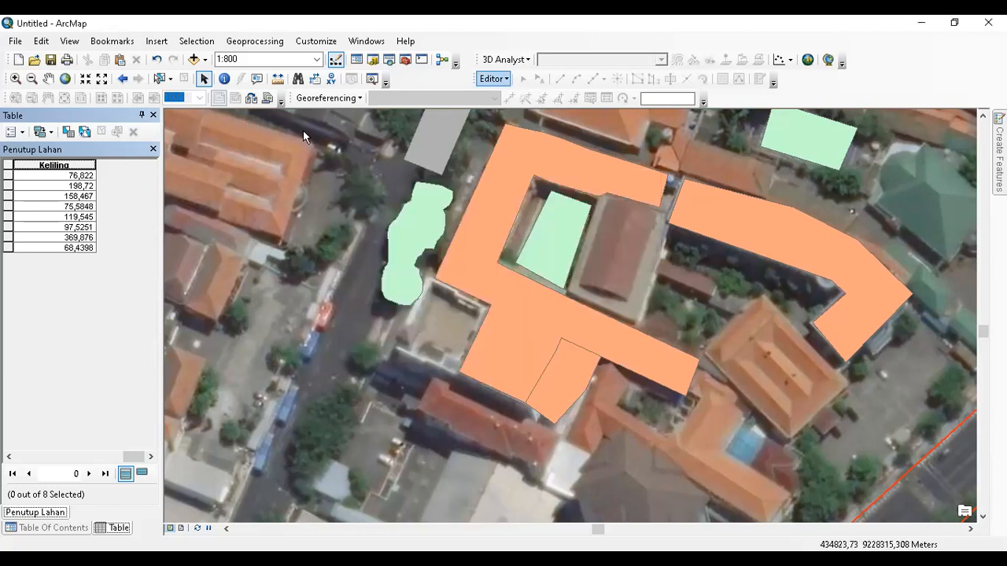
left_click(154, 115)
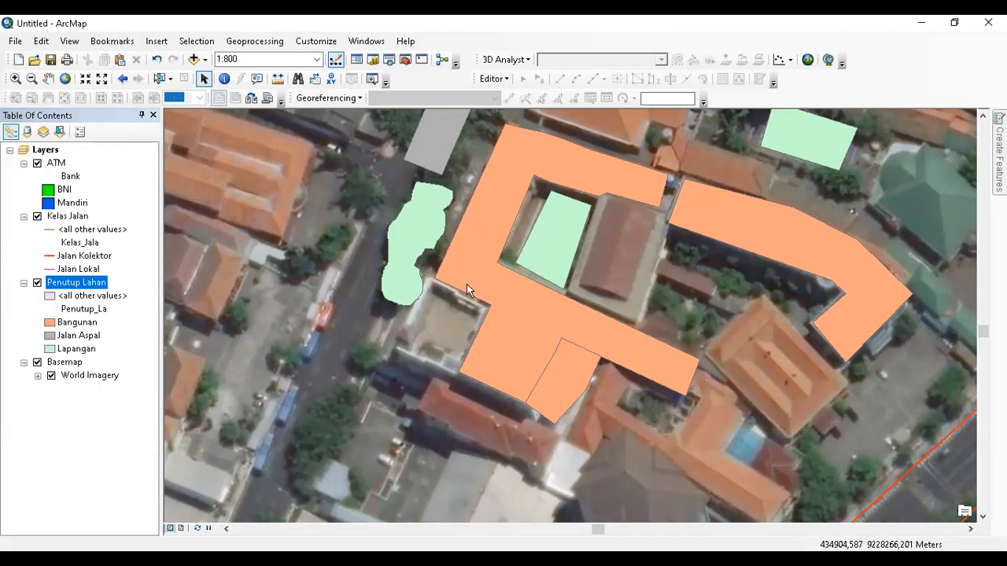
Start adding data to the map and browse to the Database Peta folder
left_click(65, 363)
right_click(66, 362)
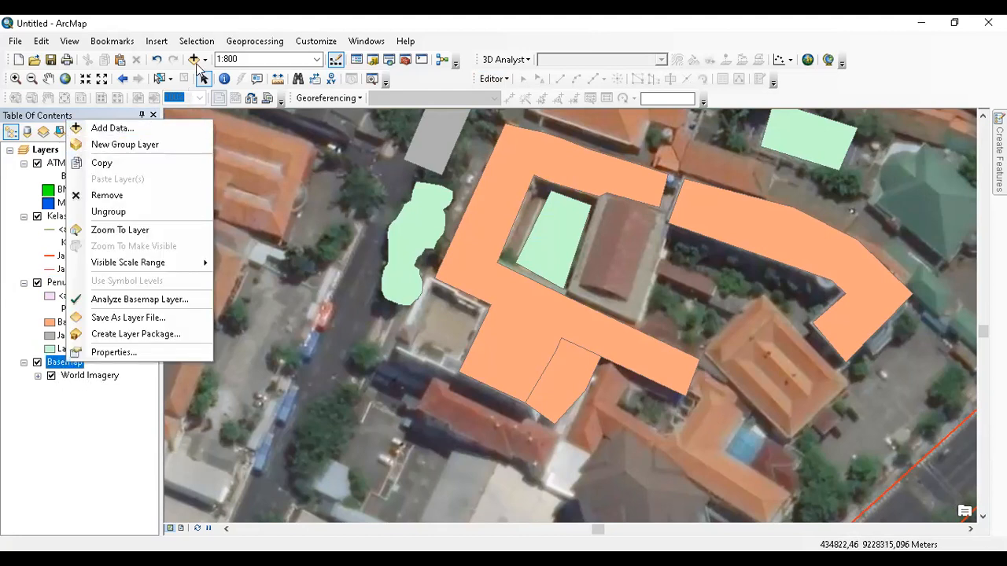
left_click(193, 60)
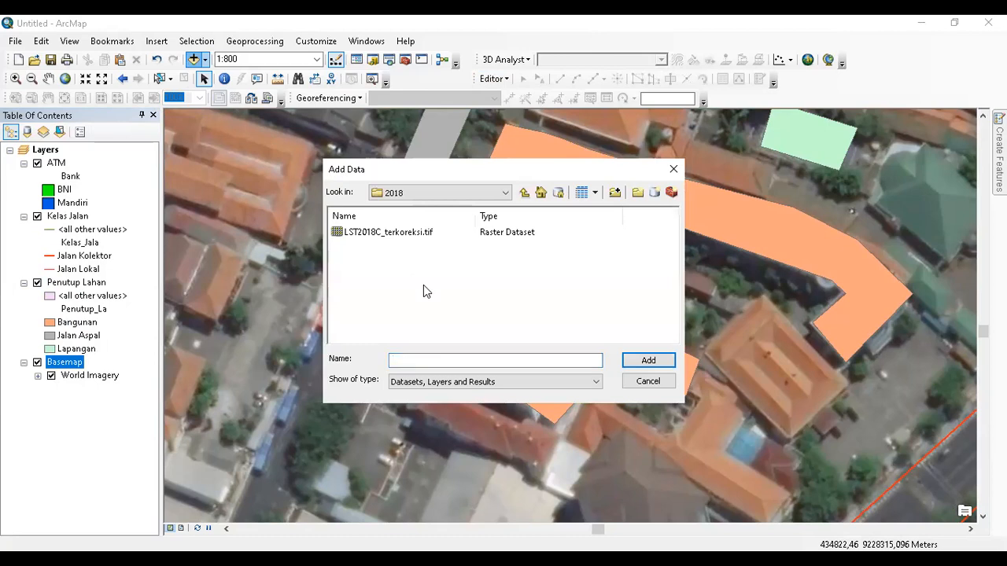
left_click(523, 193)
left_click(524, 194)
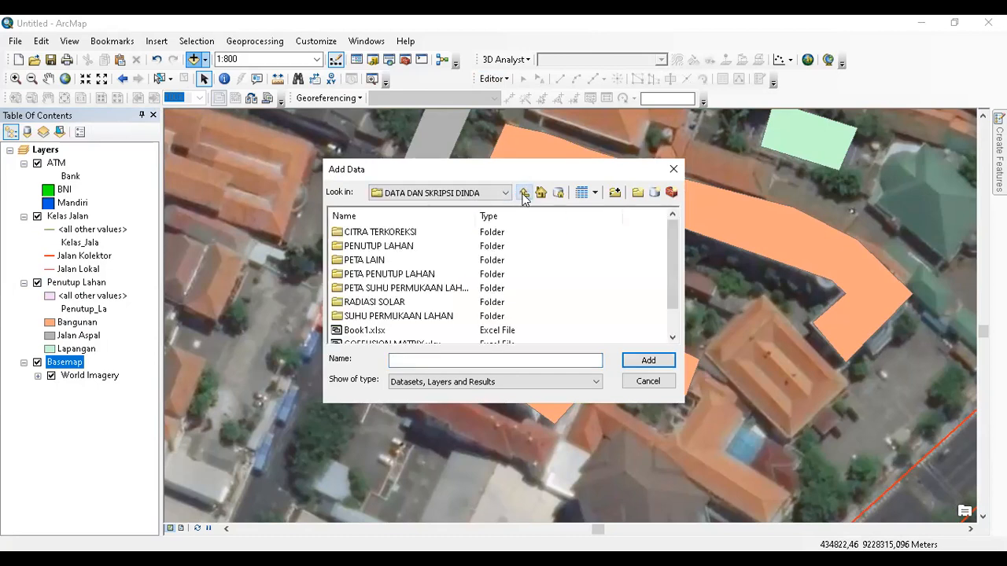
left_click(524, 193)
left_click(524, 194)
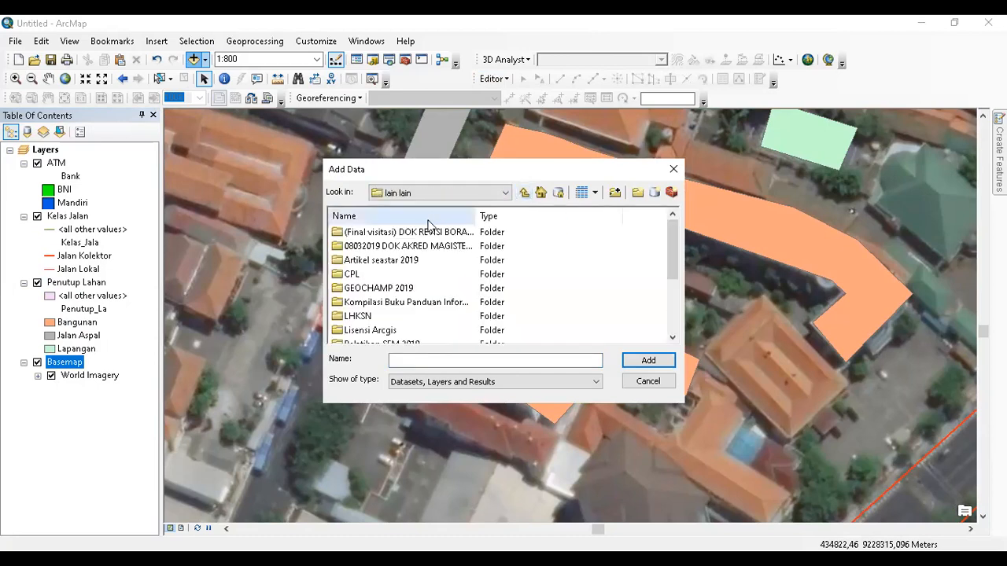
left_click(441, 193)
left_click(398, 232)
double_click(374, 290)
Add the Peta Geologi-SalatigaRectify.tif raster from the Database Peta folder to the map
scroll(516, 314, "down", 3)
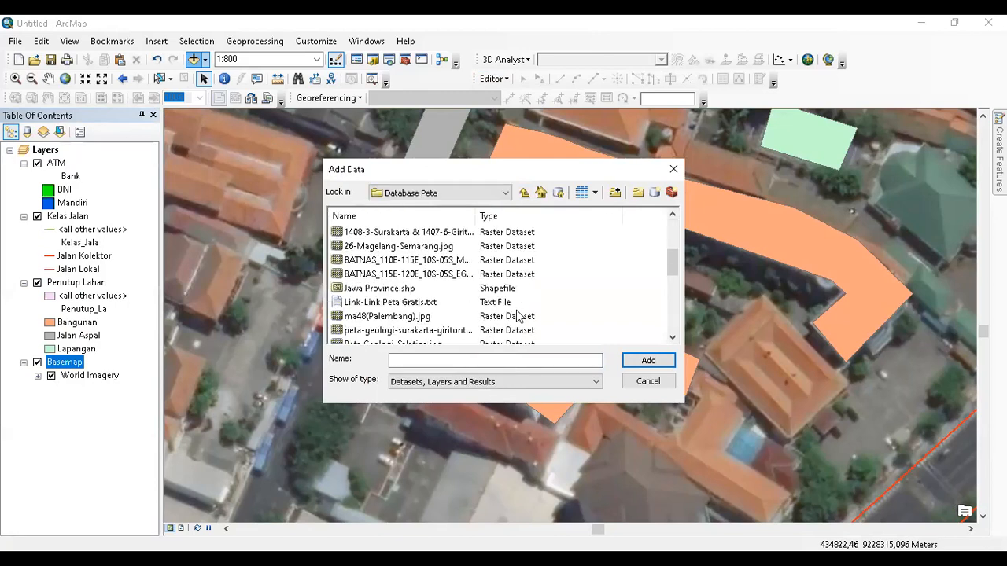
scroll(455, 326, "down", 1)
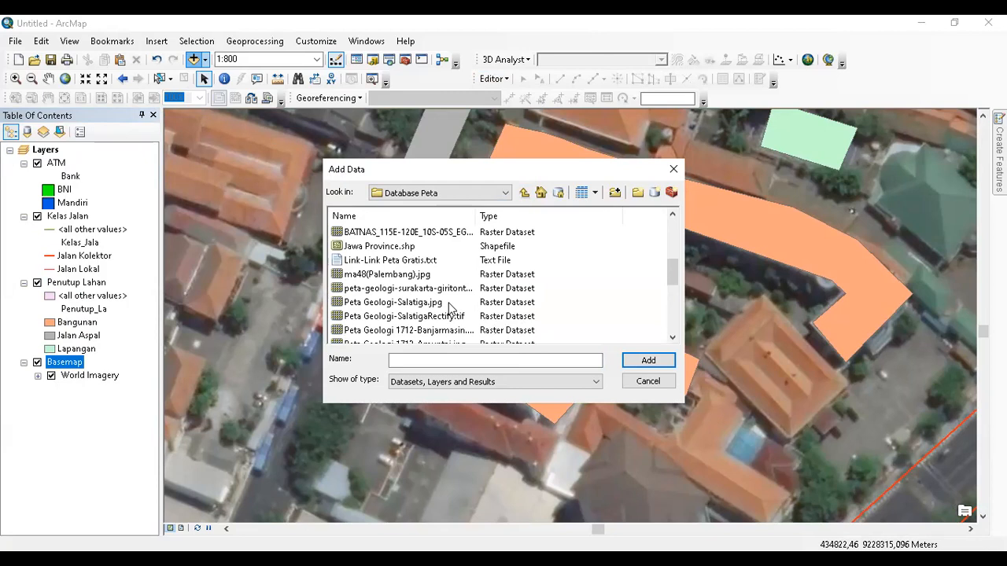
left_click(453, 316)
left_click(648, 360)
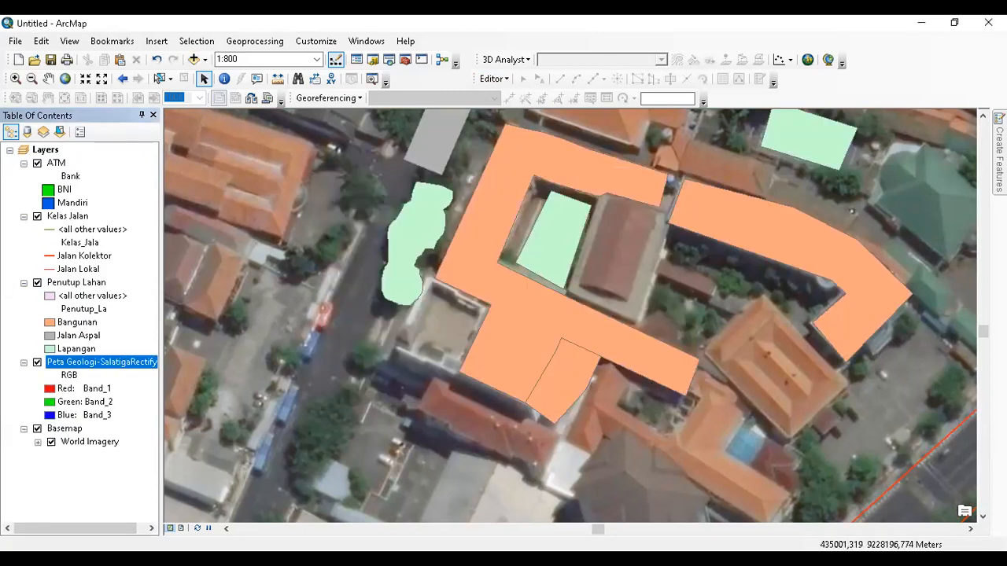
Zoom to the Salatiga geological map, examine its legend and line symbol explanations, and hide the Basemap layer
right_click(131, 367)
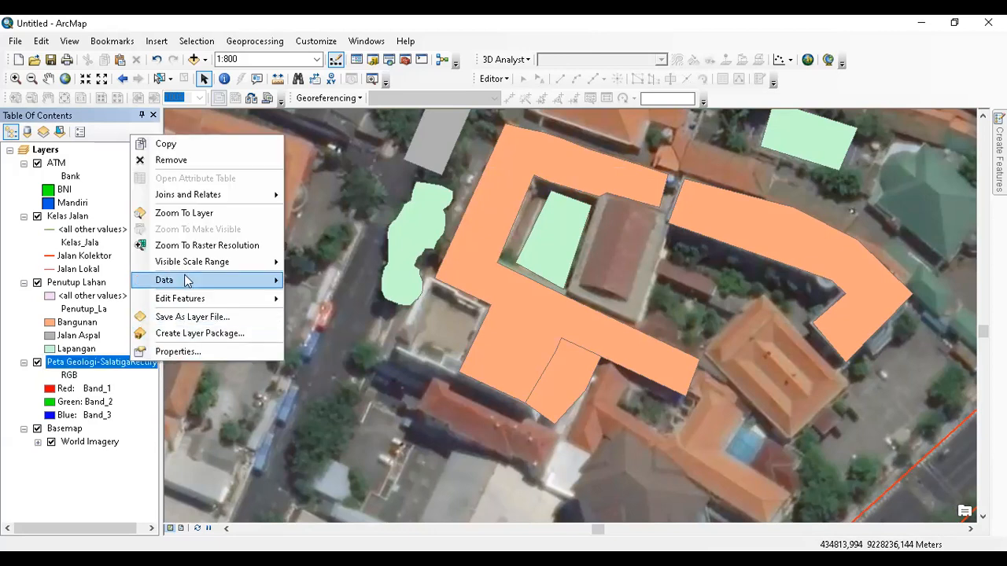
left_click(208, 214)
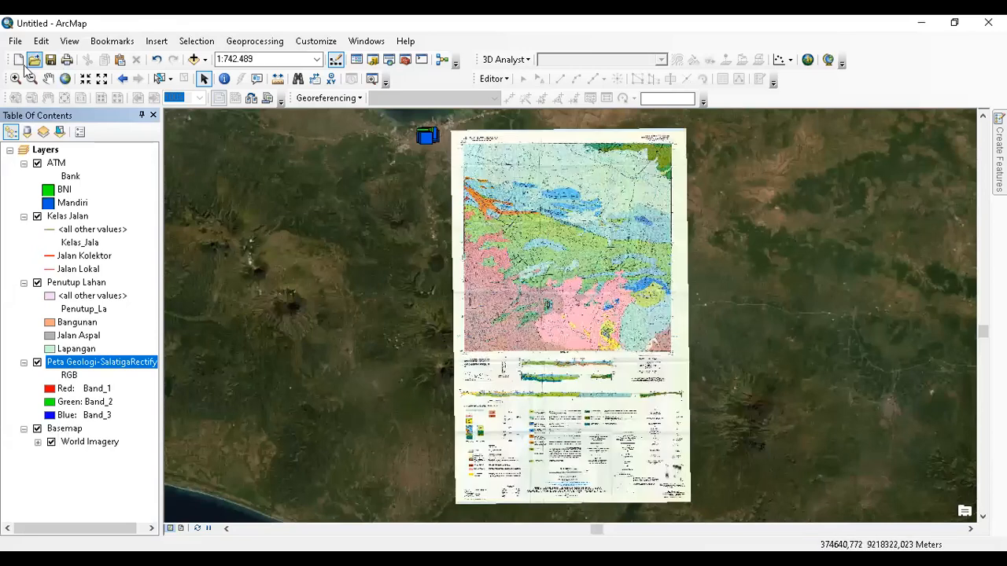
left_click(15, 79)
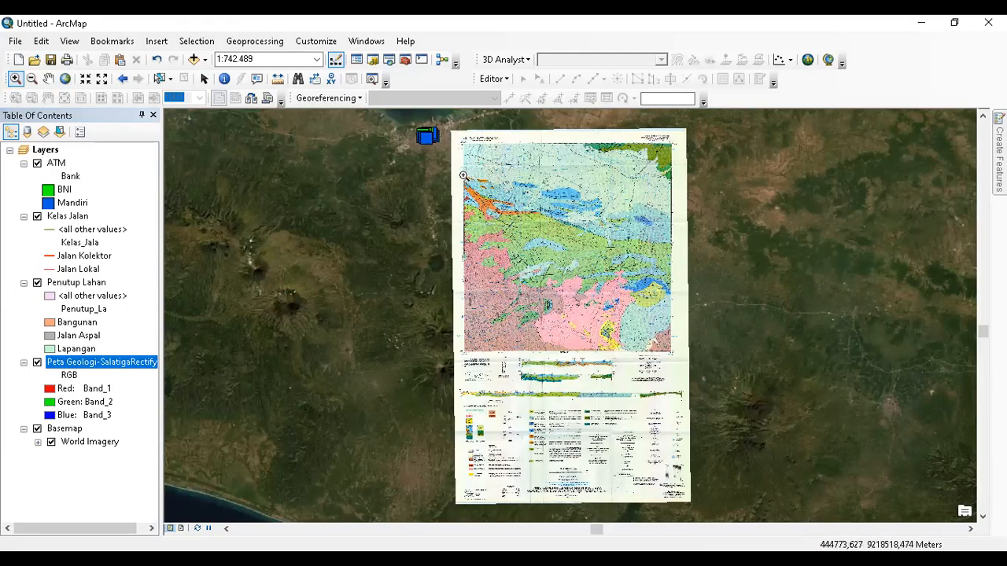
left_click_drag(470, 299, 630, 470)
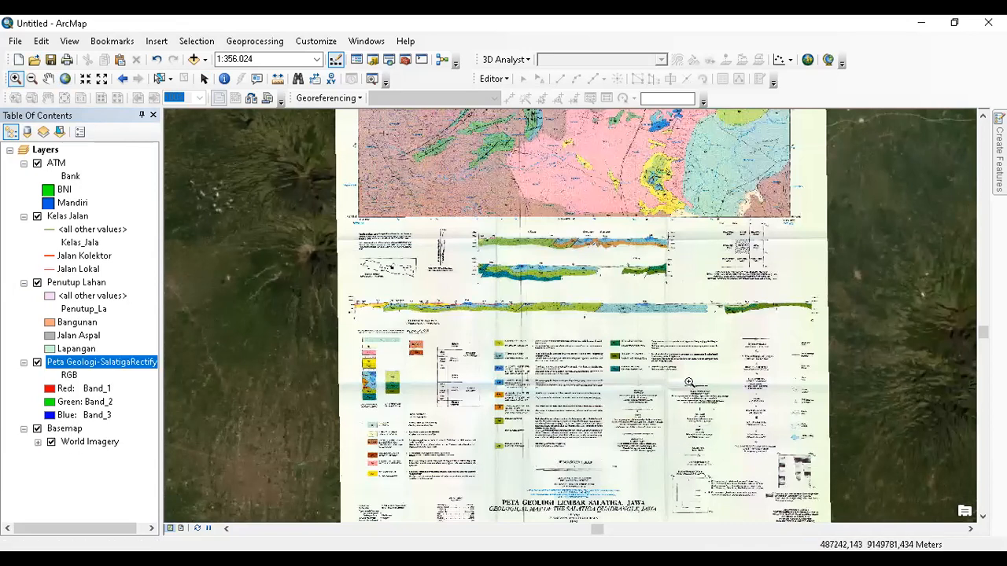
left_click_drag(599, 373, 765, 488)
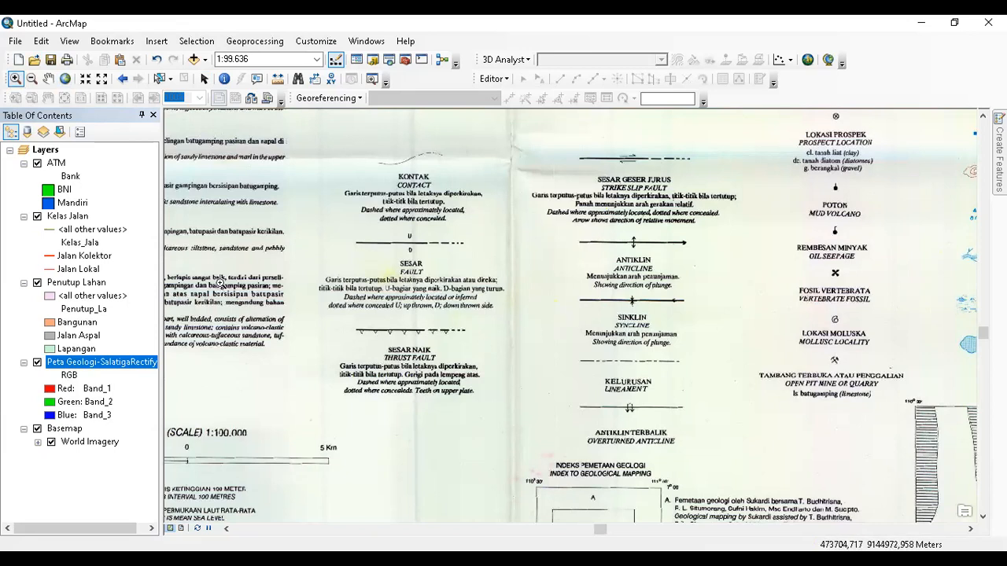
left_click_drag(314, 157, 636, 503)
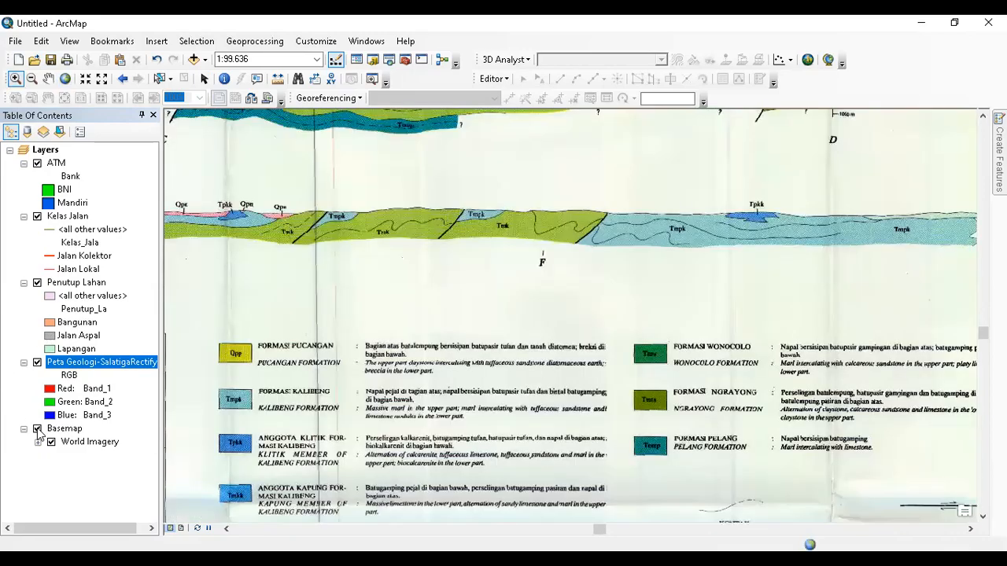
left_click(37, 429)
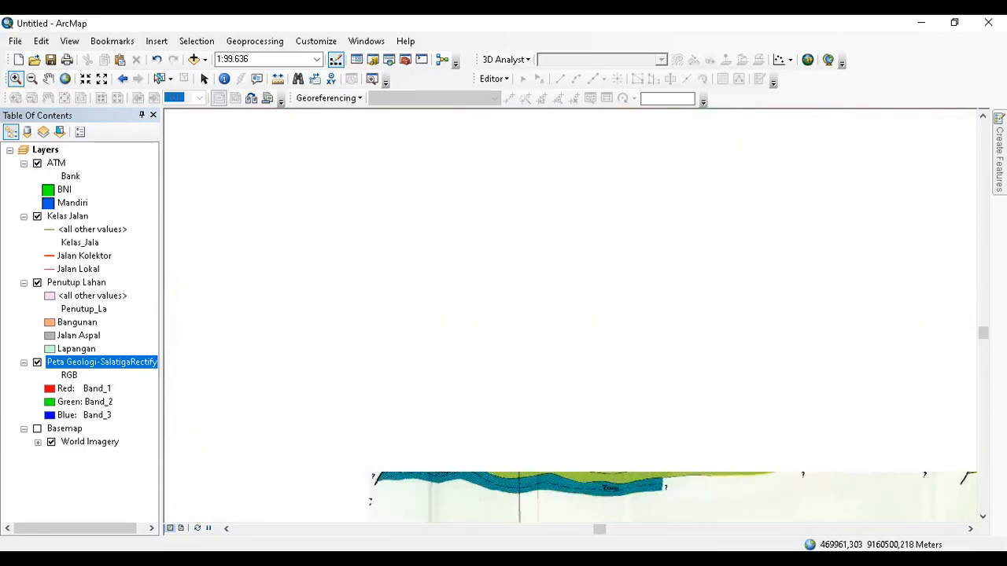
Examine the polygon, line and point features on the Salatiga geological map, relating them to the Penutup Lahan, Kelas Jalan and ATM layers
left_click_drag(511, 290, 658, 535)
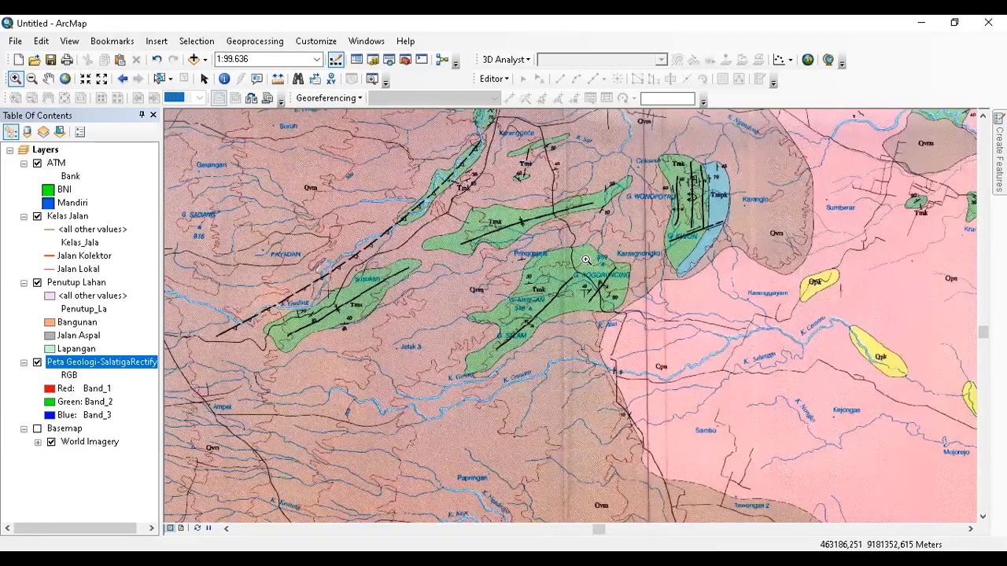
left_click_drag(408, 334, 523, 27)
left_click_drag(545, 299, 437, 232)
left_click(50, 286)
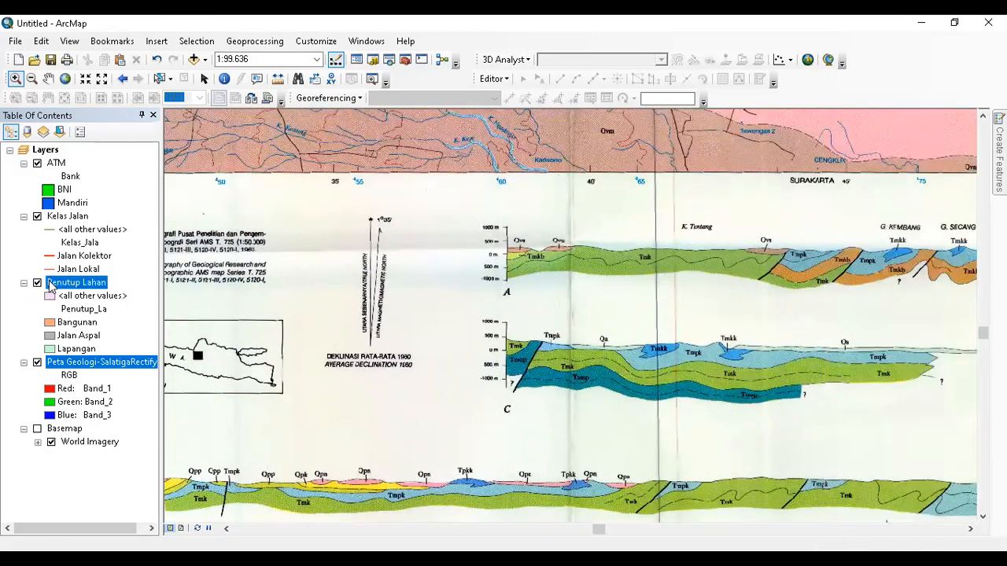
left_click_drag(560, 197, 588, 347)
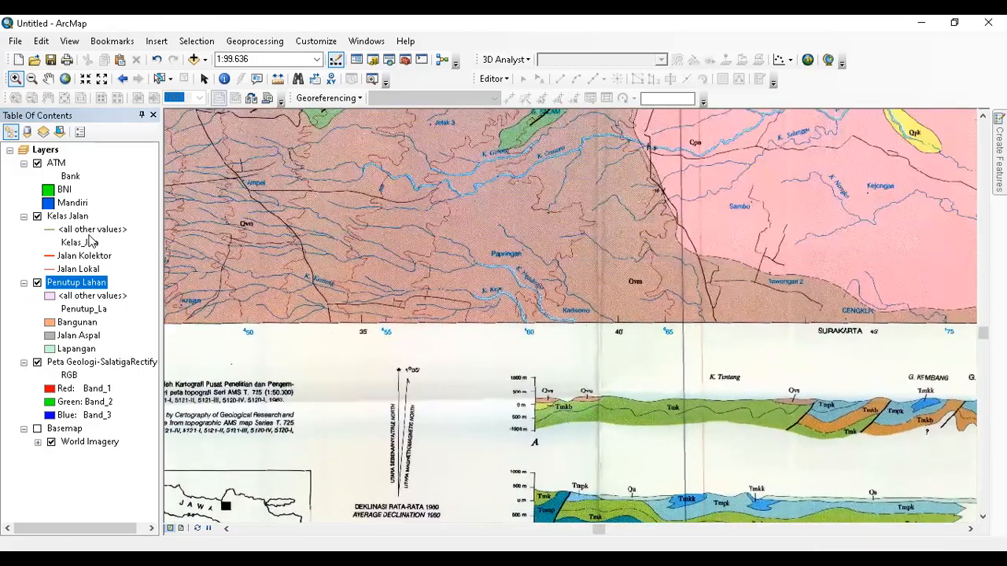
left_click(81, 216)
left_click_drag(537, 257, 448, 349)
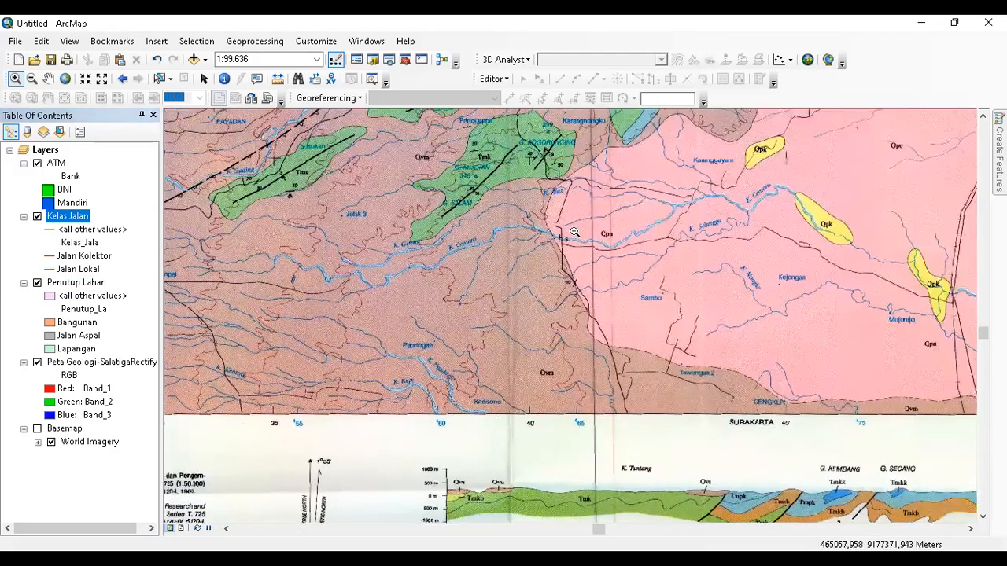
left_click_drag(384, 226, 417, 296)
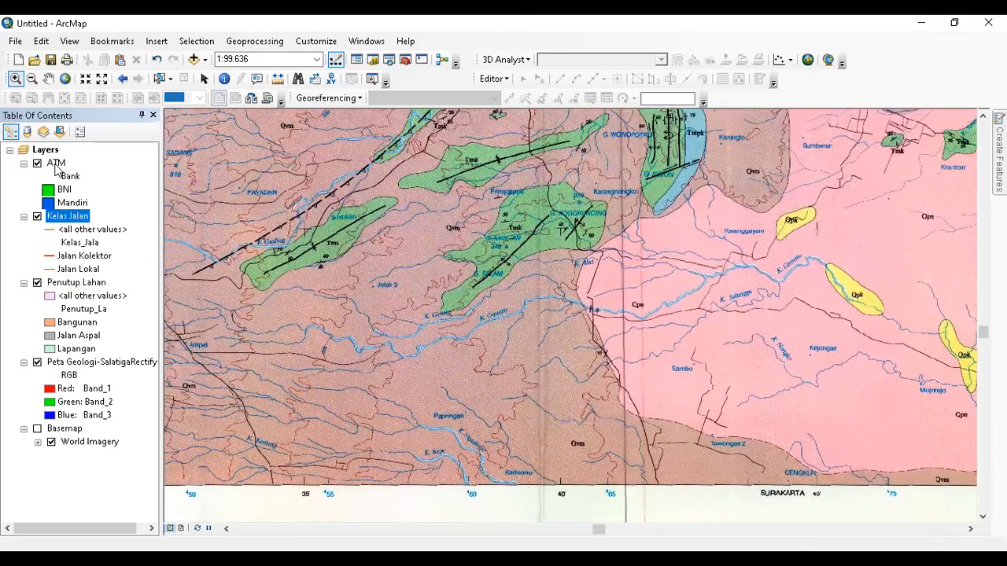
left_click(56, 162)
left_click_drag(432, 266, 470, 391)
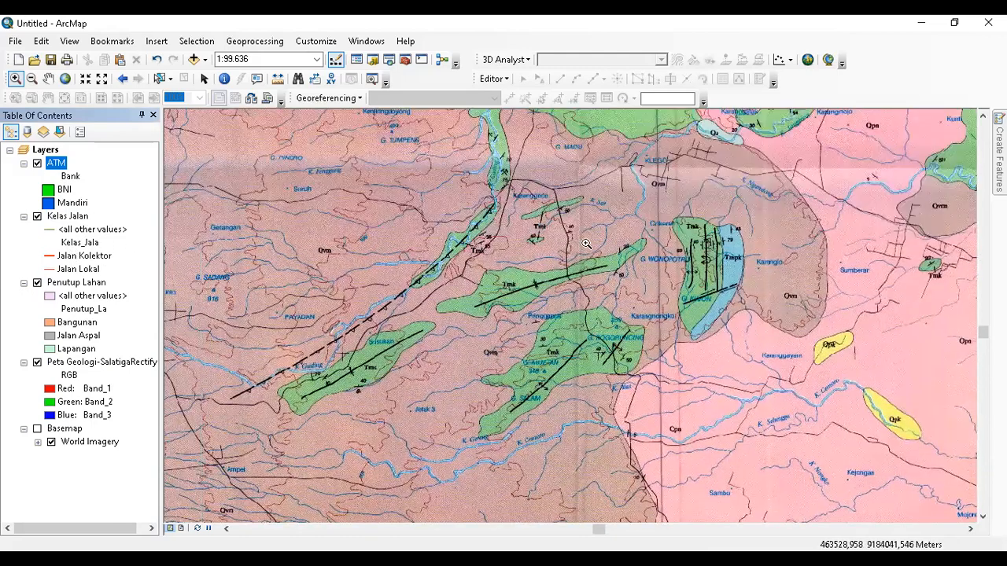